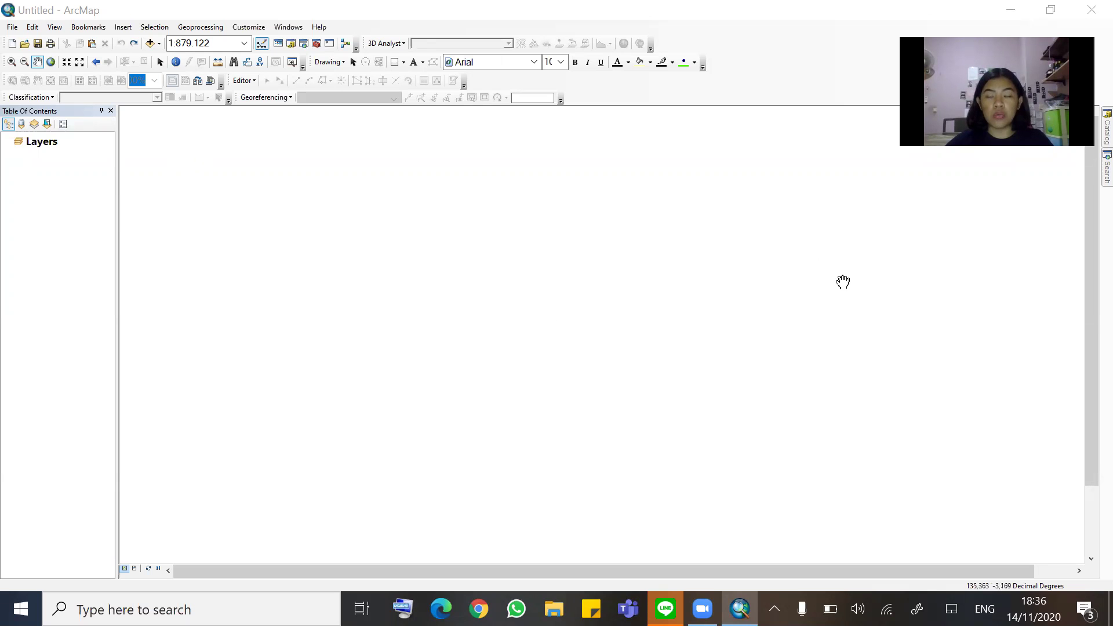
pyautogui.click(739, 609)
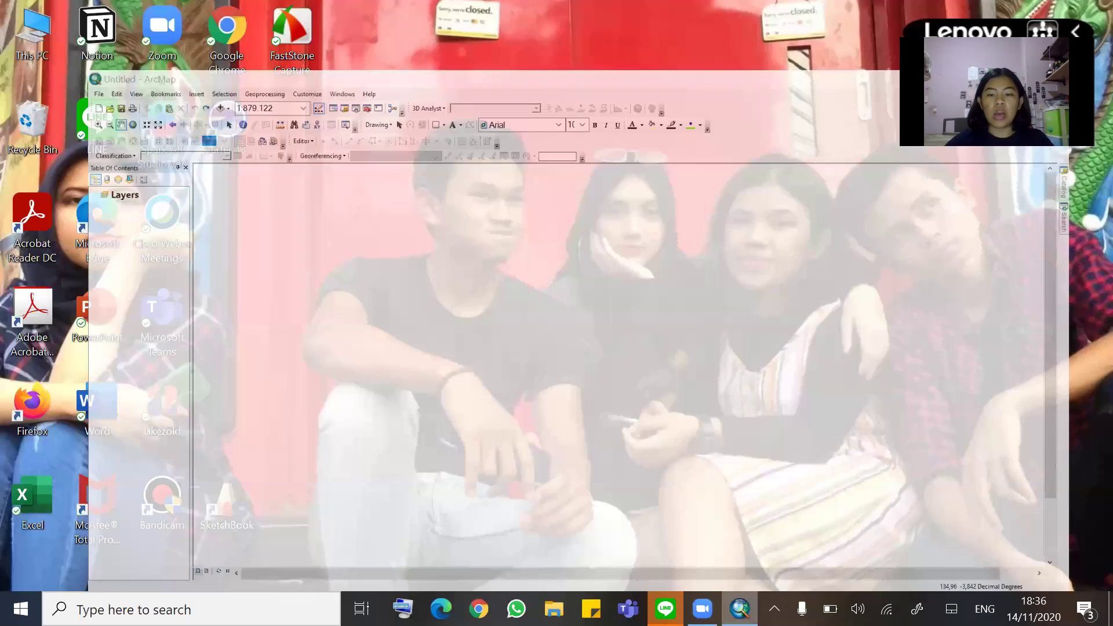
pyautogui.click(739, 609)
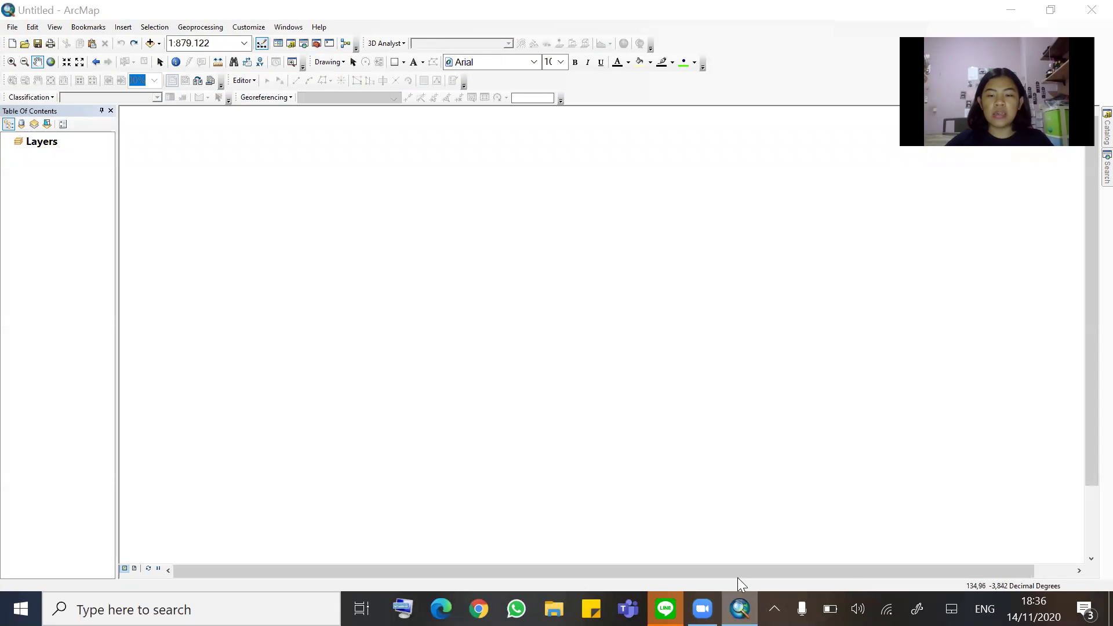
pyautogui.rightClick(740, 609)
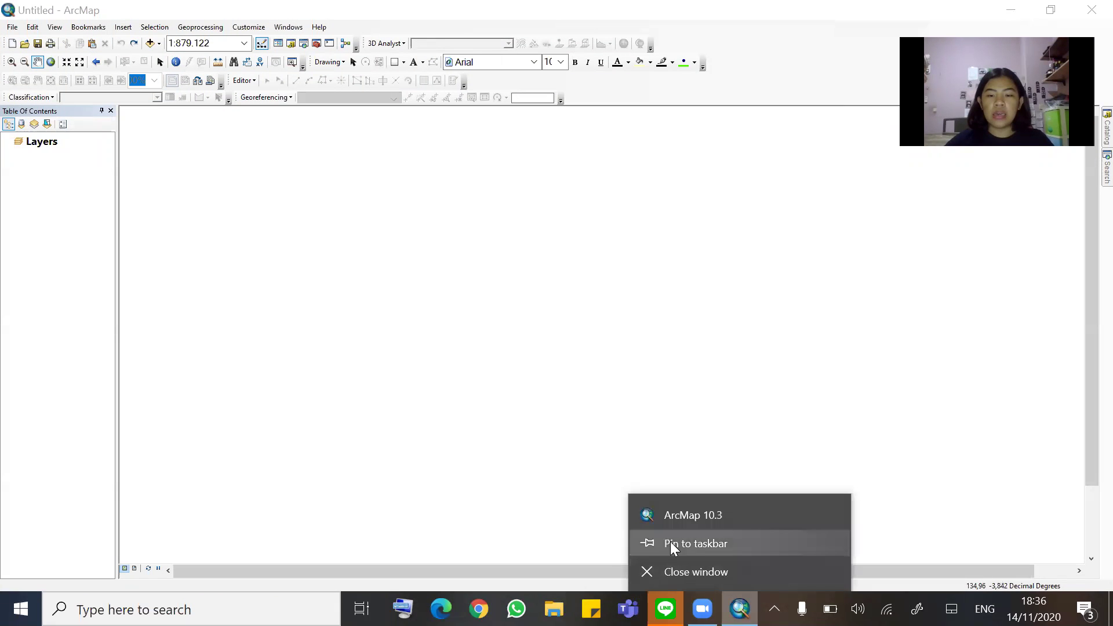
pyautogui.click(695, 340)
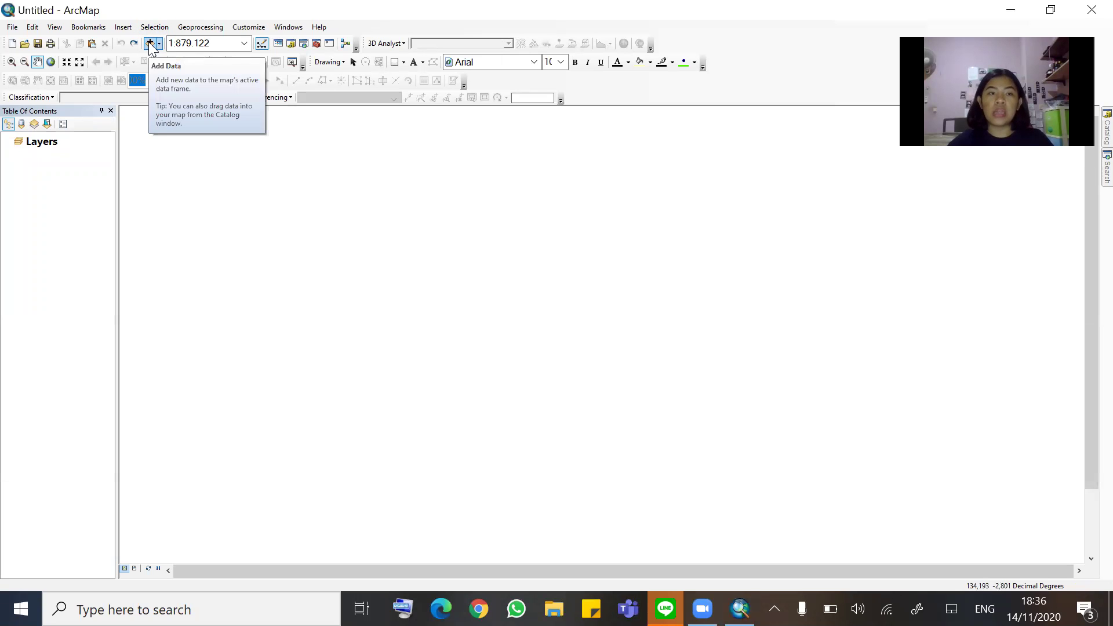
# Start adding data to the map and browse the existing folder connections and the Connect To Folder dialog
pyautogui.click(149, 44)
pyautogui.click(496, 191)
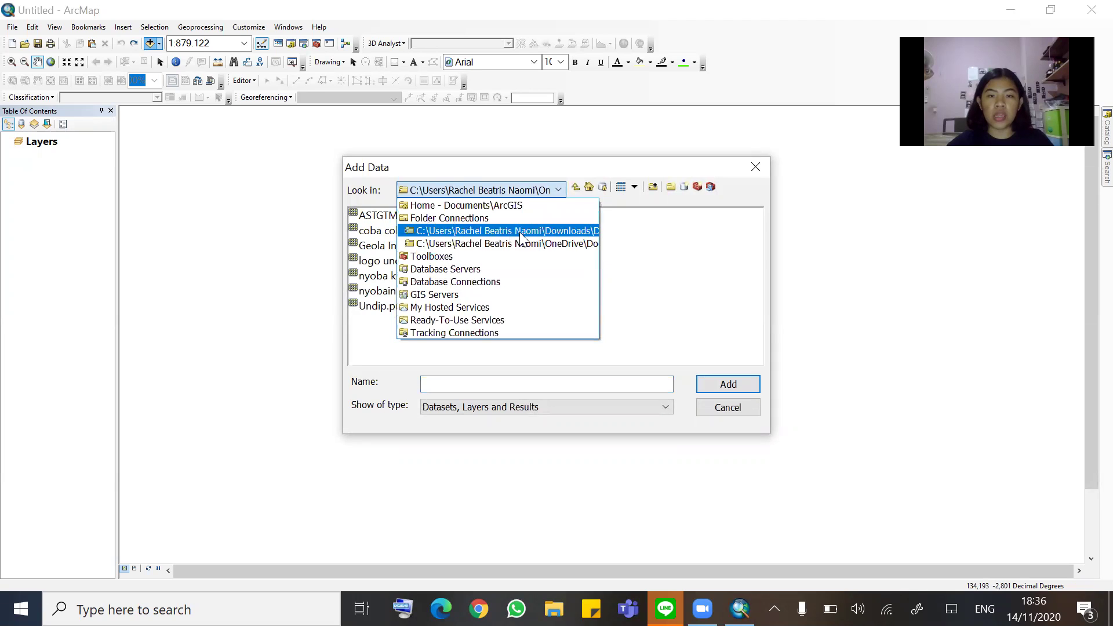
pyautogui.click(483, 194)
pyautogui.click(464, 193)
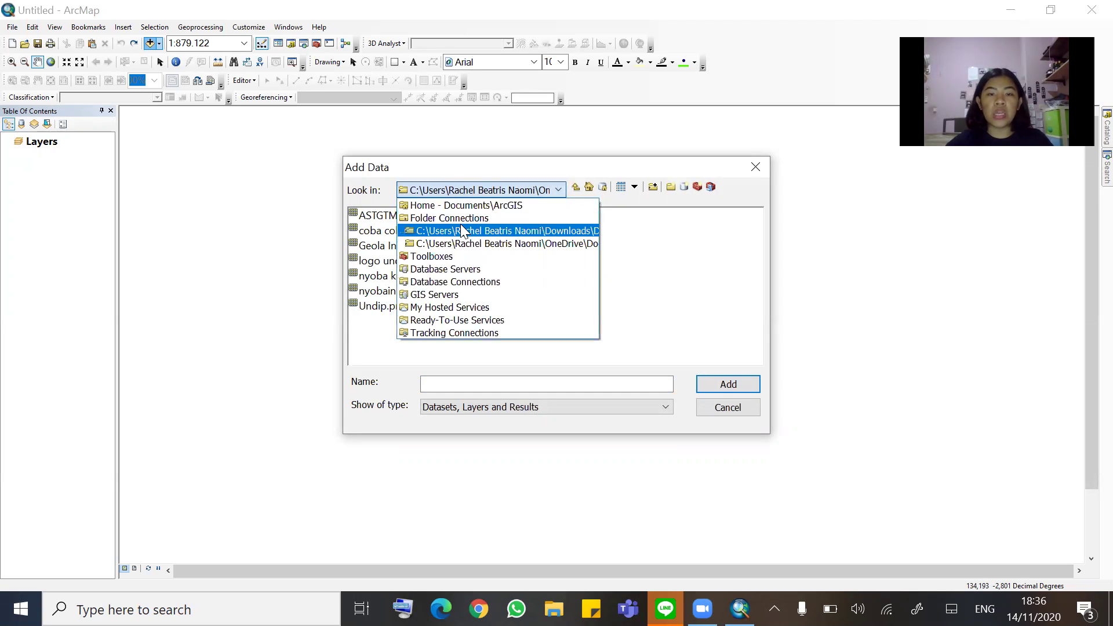
pyautogui.click(458, 218)
pyautogui.click(467, 190)
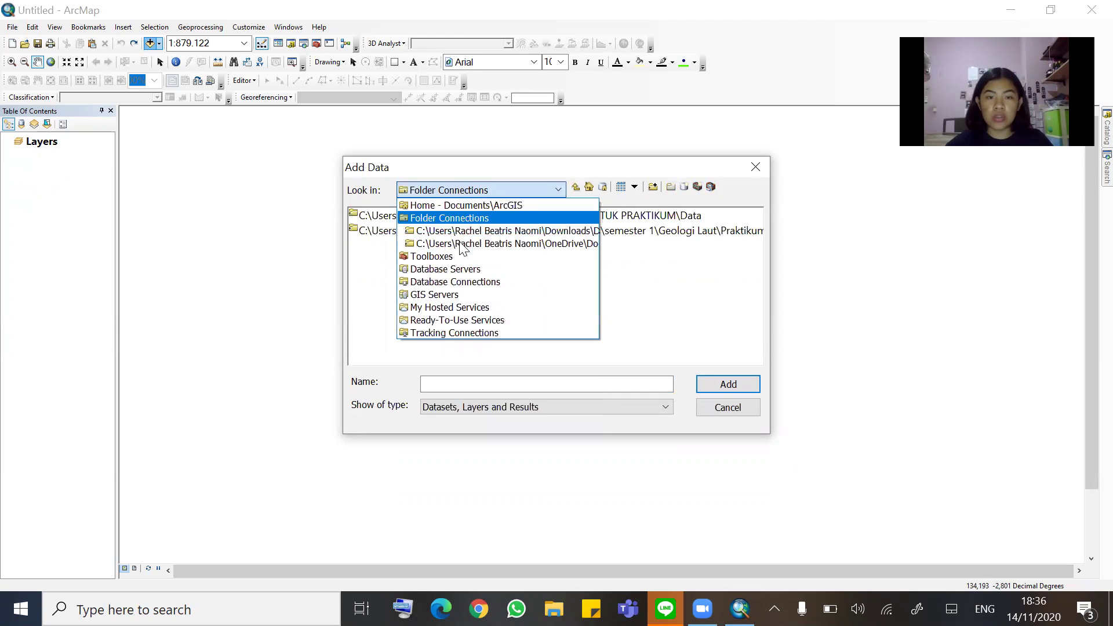
pyautogui.click(462, 230)
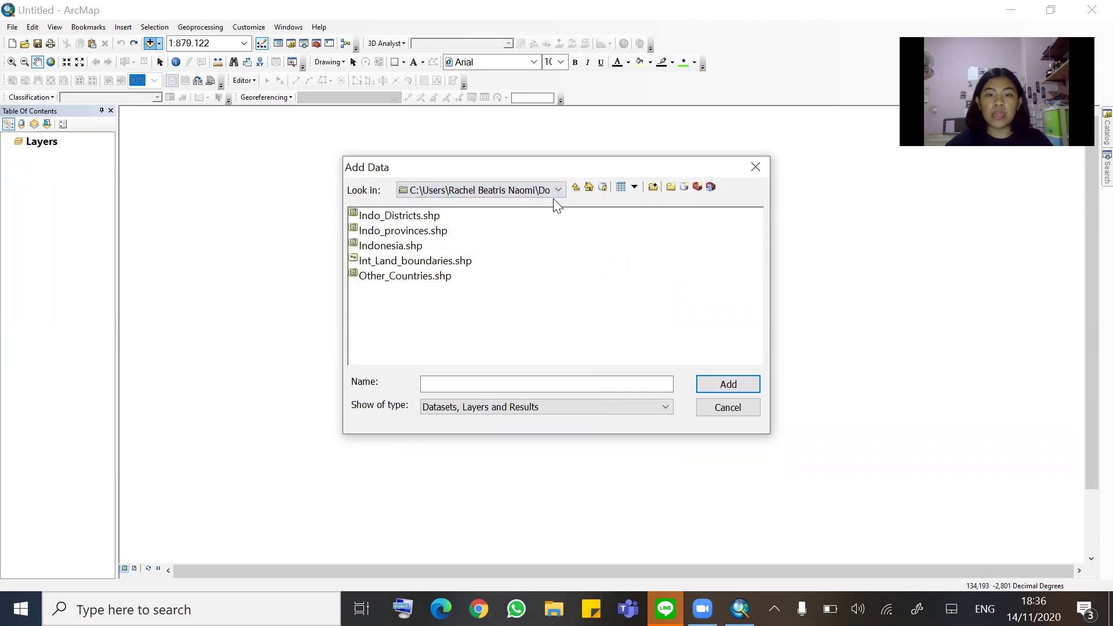
pyautogui.click(654, 187)
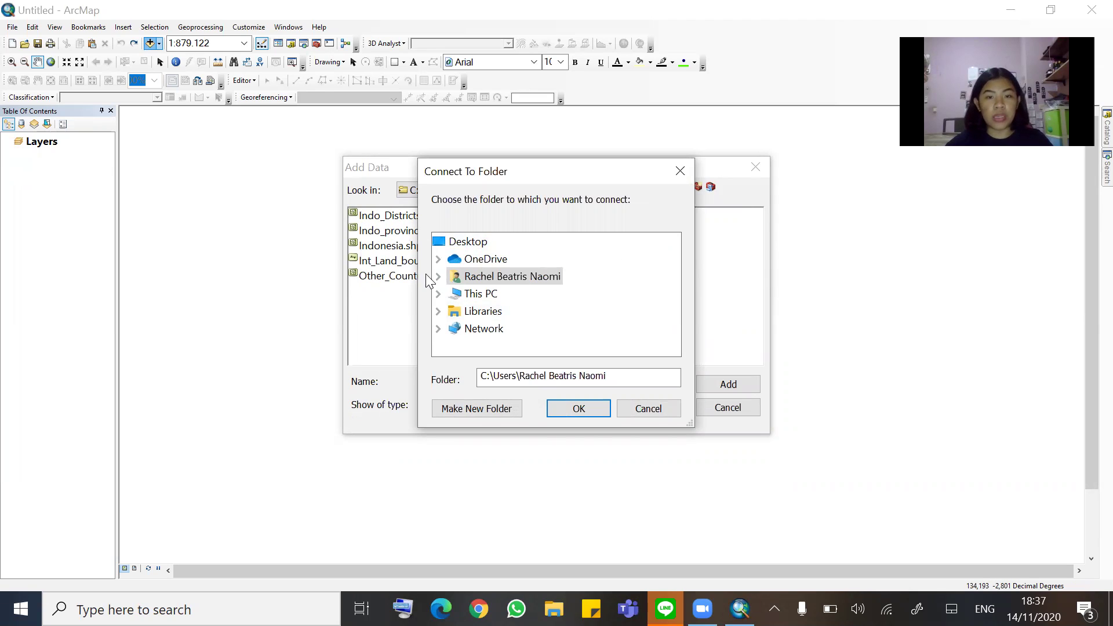
pyautogui.click(643, 412)
# Add the ASTGTM2_S04E135_dem.tif raster from the connected OneDrive folder to the map
pyautogui.click(451, 189)
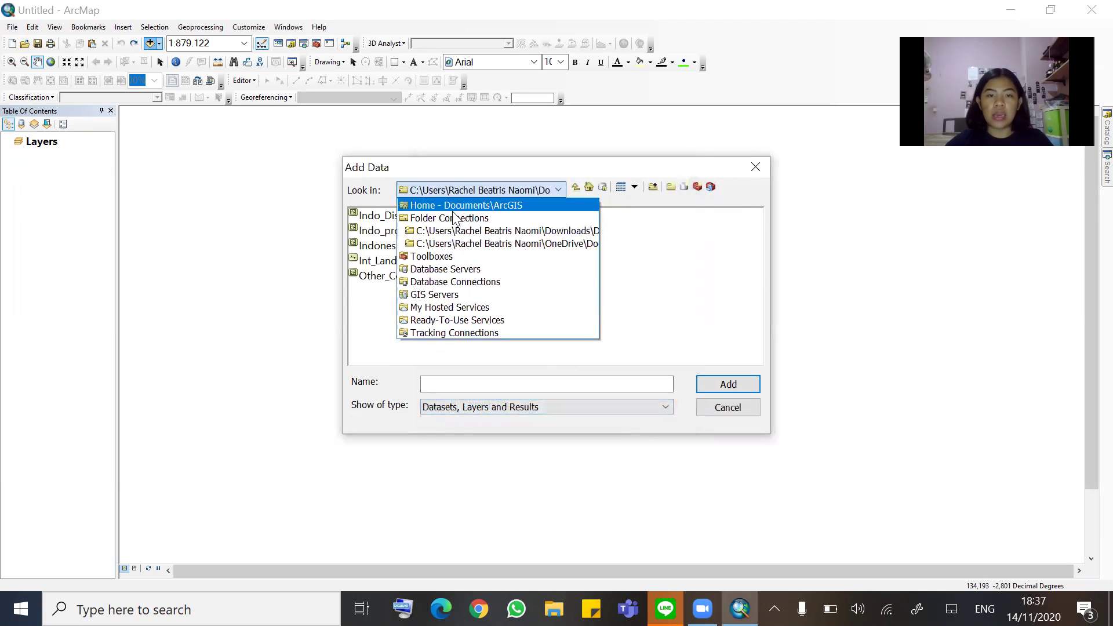
pyautogui.click(462, 241)
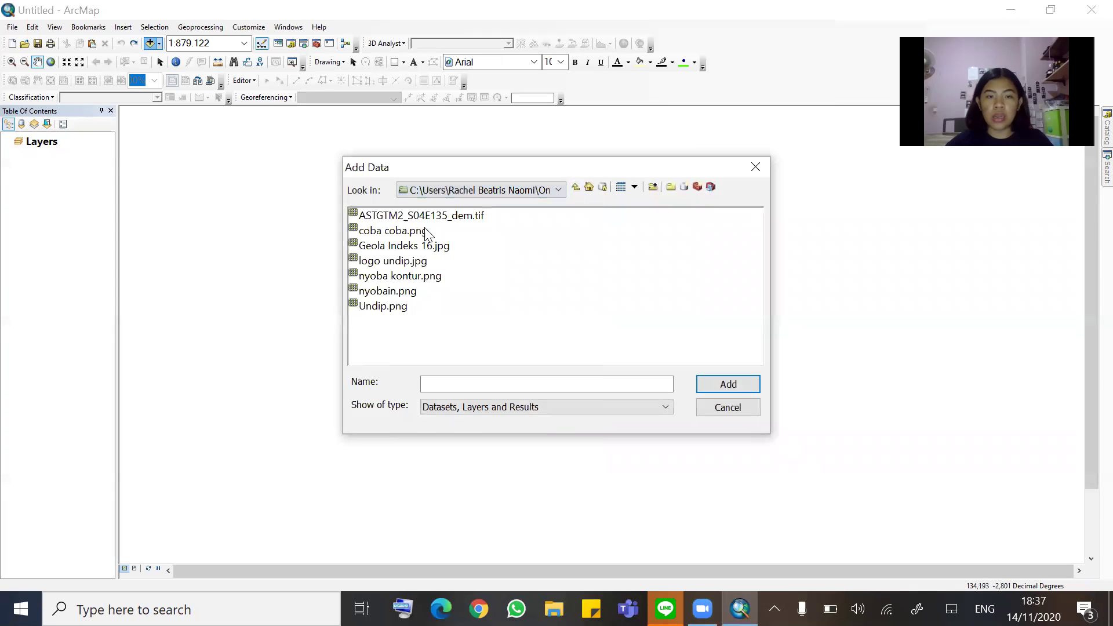
pyautogui.click(471, 215)
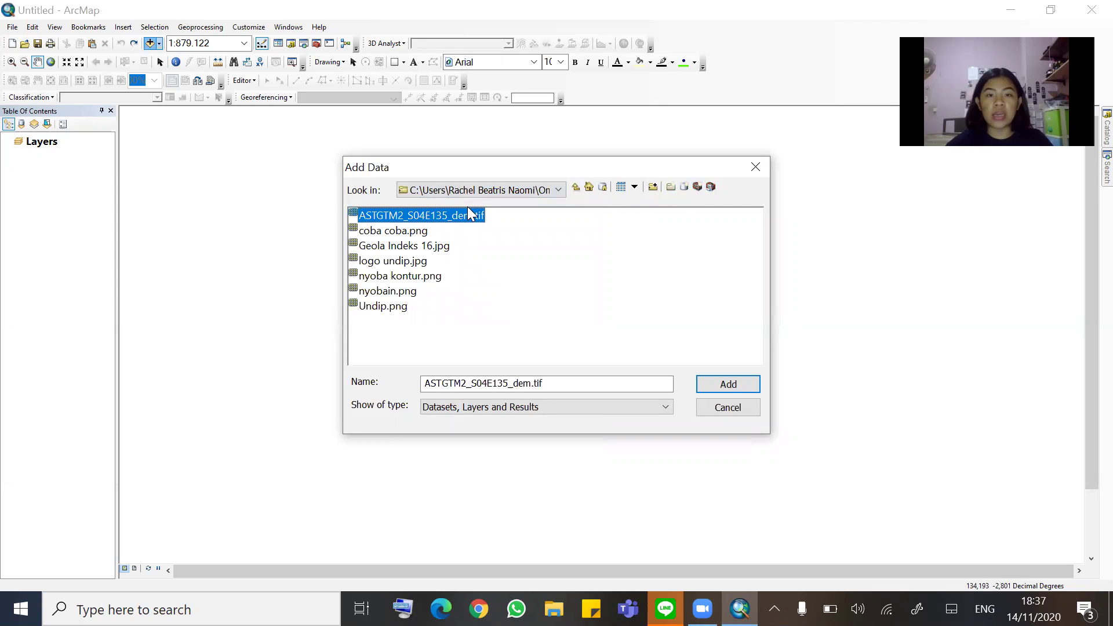
pyautogui.click(713, 385)
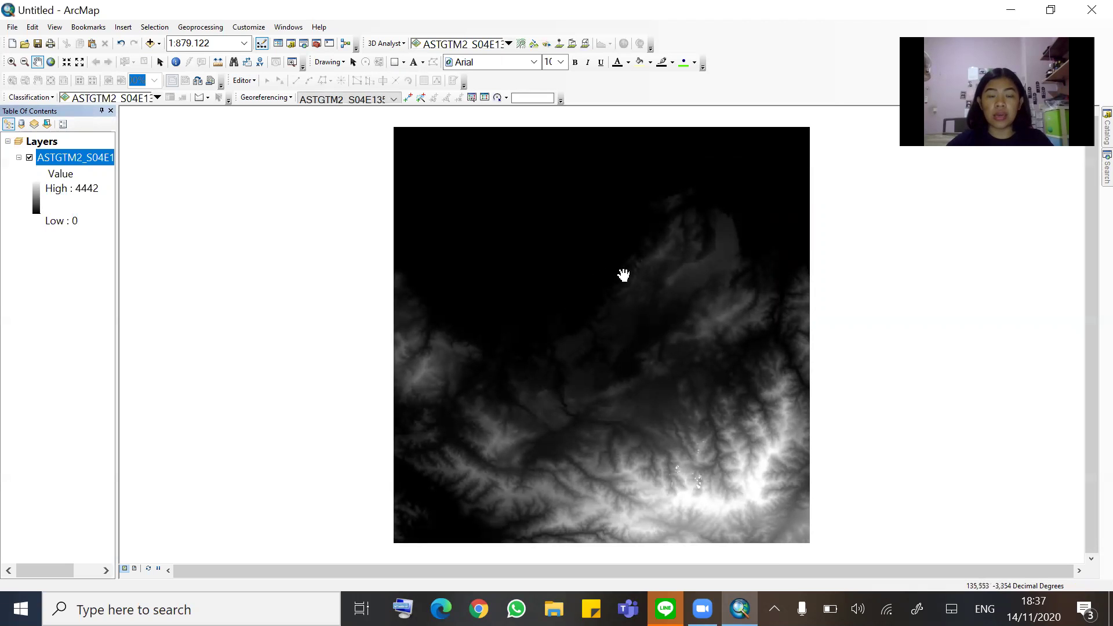
# Open the DEM layer's properties and set its symbology to Classified with 5 classes
pyautogui.rightClick(95, 158)
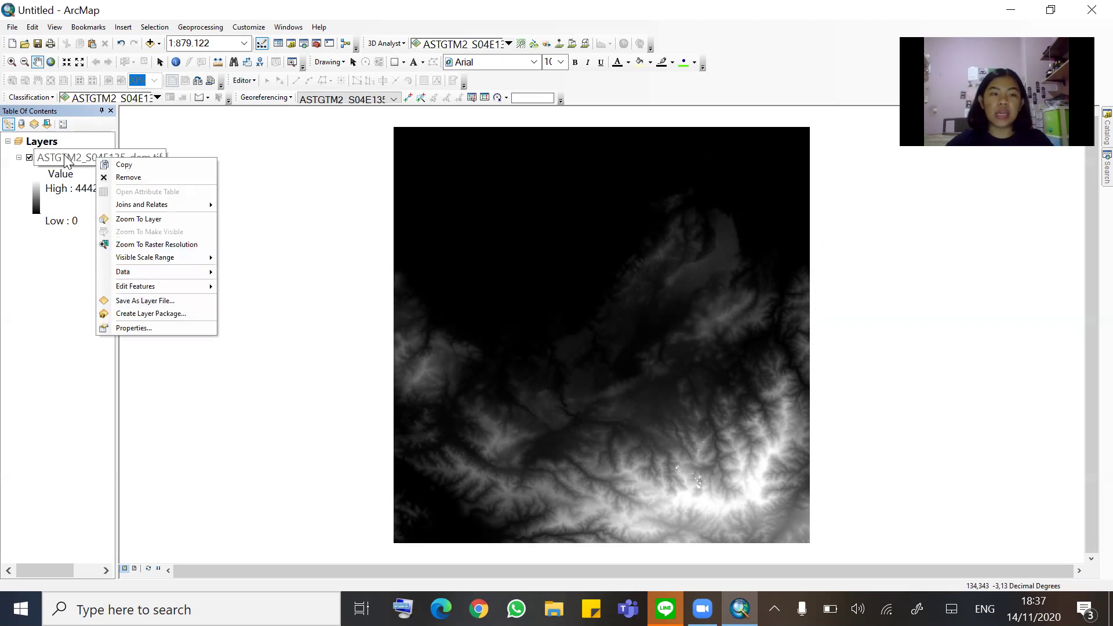
pyautogui.click(141, 327)
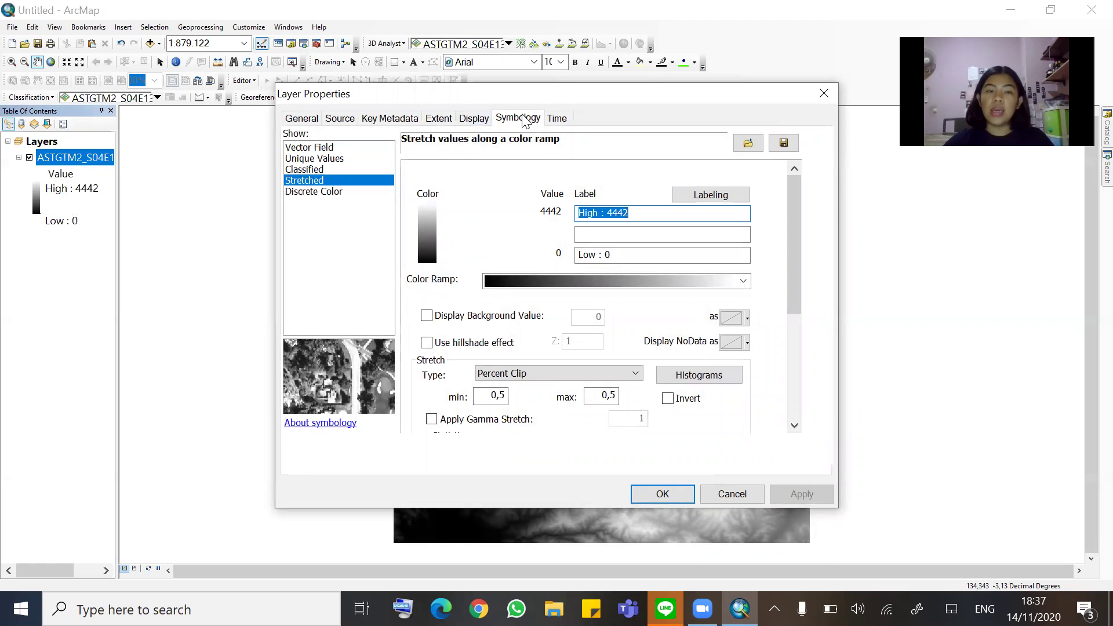
pyautogui.click(304, 171)
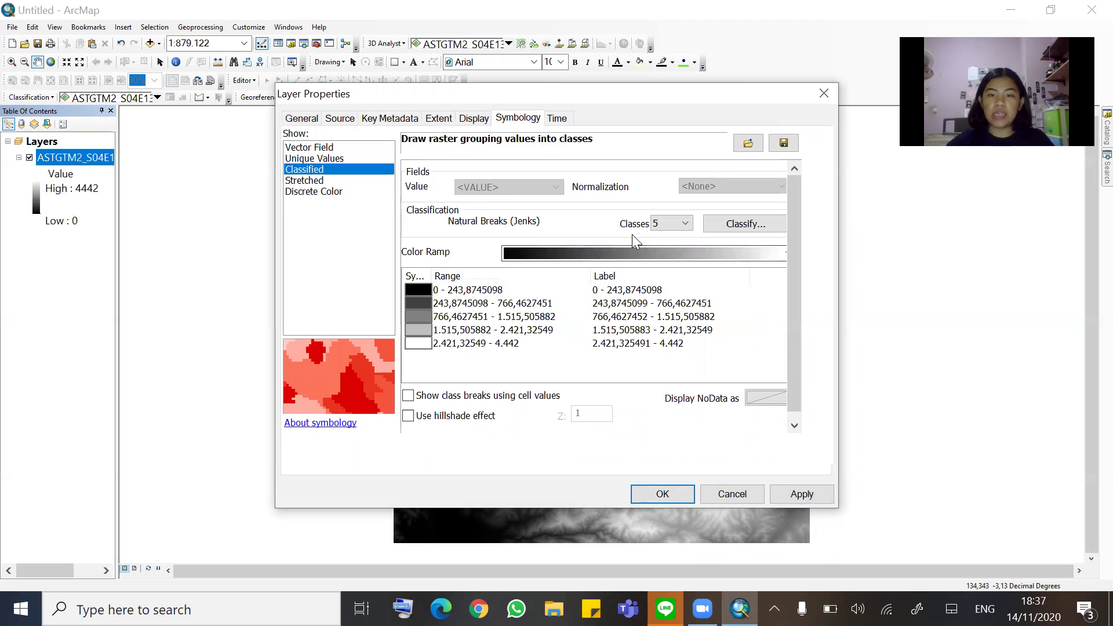
pyautogui.click(668, 223)
pyautogui.click(668, 223)
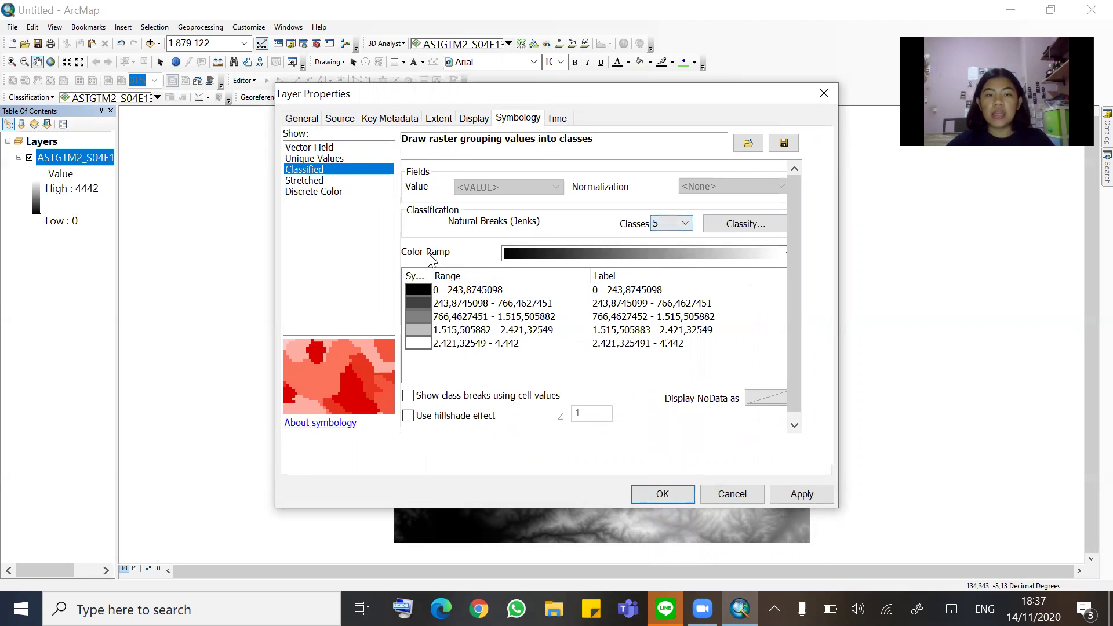
# Apply the green-yellow-red color ramp to the classified DEM layer and close its properties
pyautogui.click(541, 255)
pyautogui.scroll(-3, 673, 280)
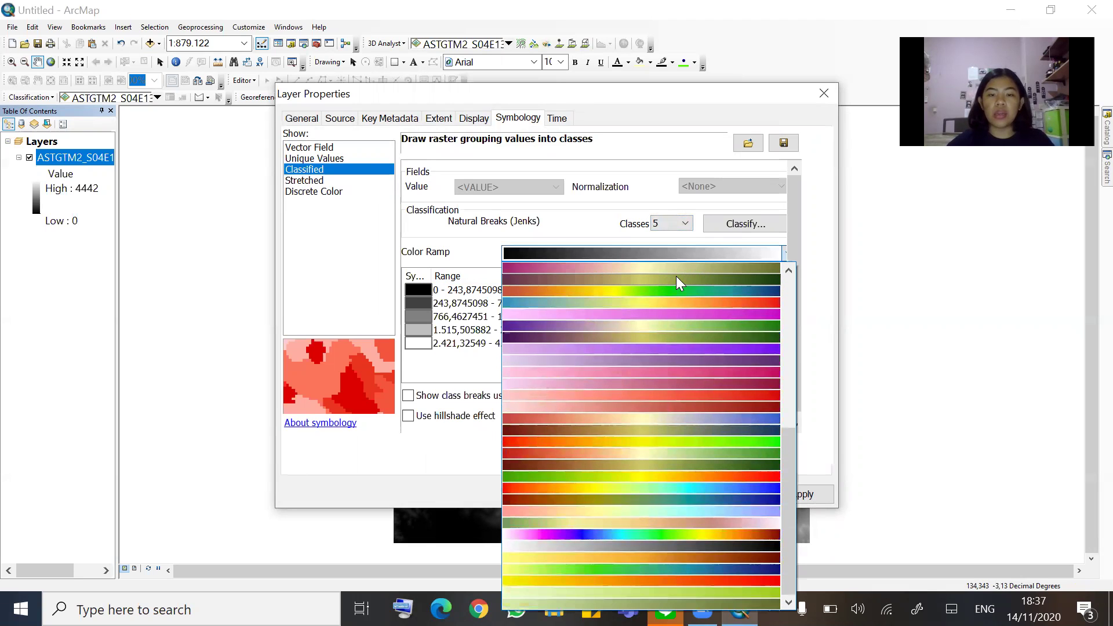
pyautogui.click(533, 476)
pyautogui.click(551, 255)
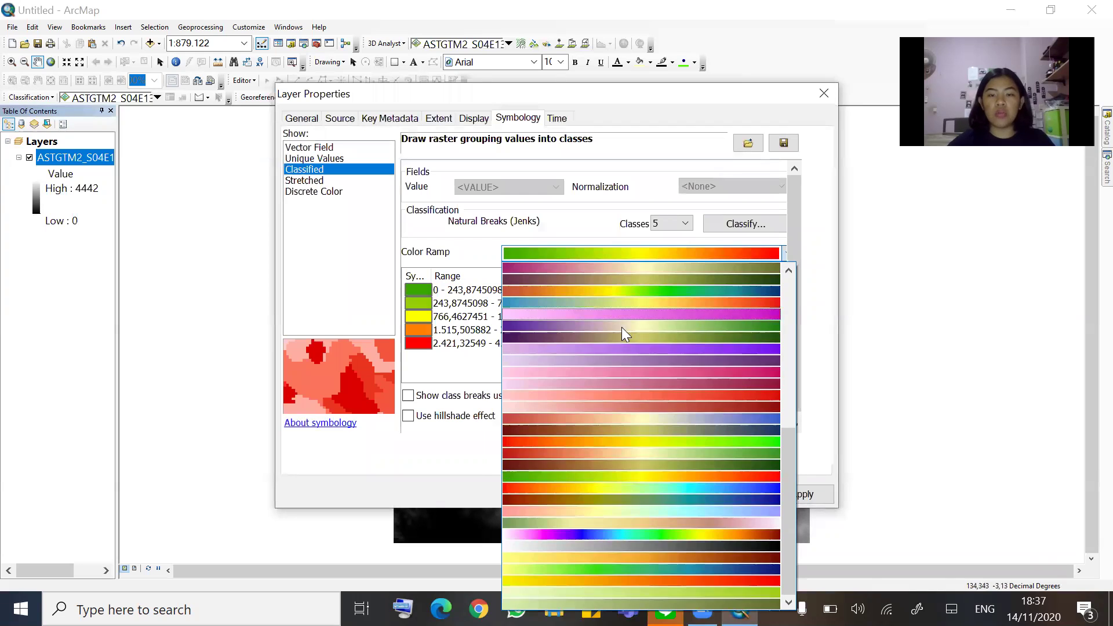
pyautogui.click(430, 468)
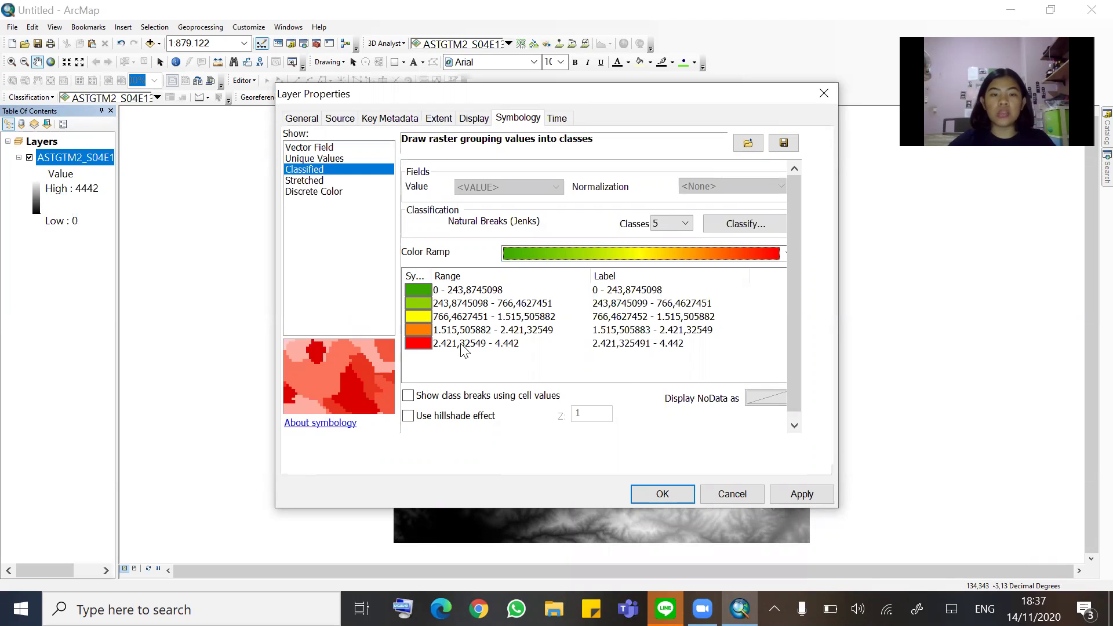
pyautogui.click(800, 497)
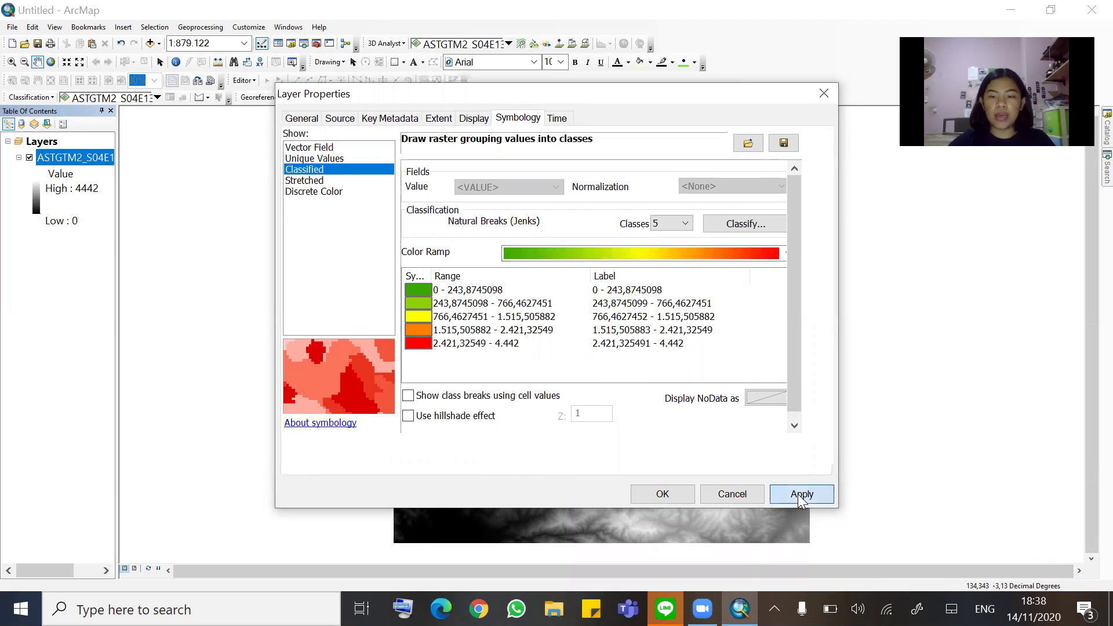
pyautogui.click(665, 496)
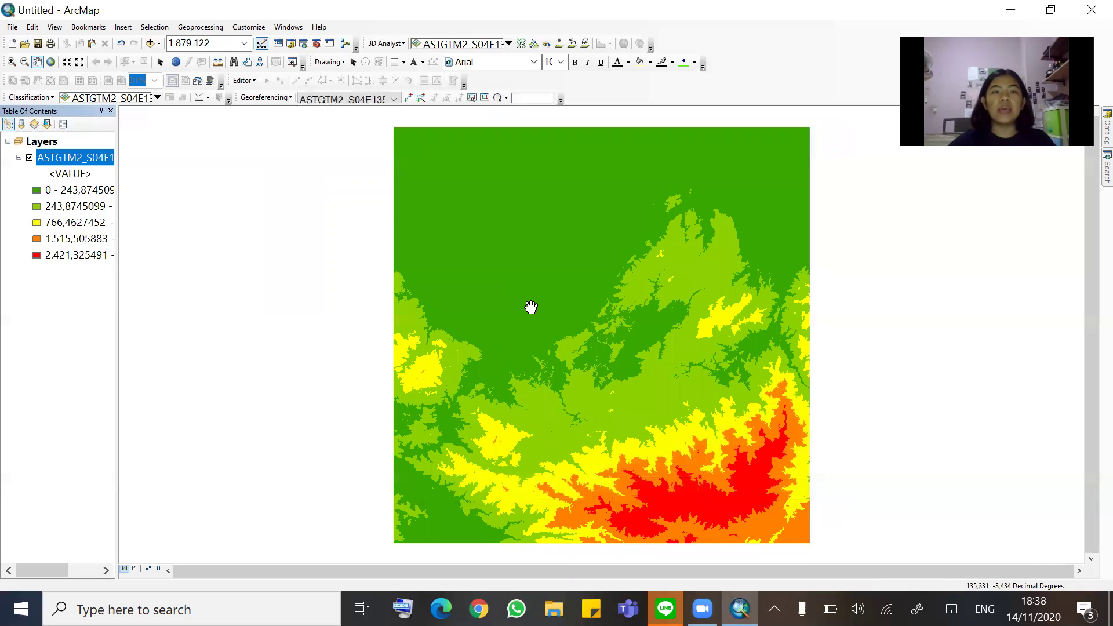
# Open ArcToolbox, place it beside the table of contents and expand Spatial Analyst Tools
pyautogui.click(316, 44)
pyautogui.moveTo(460, 62); pyautogui.dragTo(217, 110)
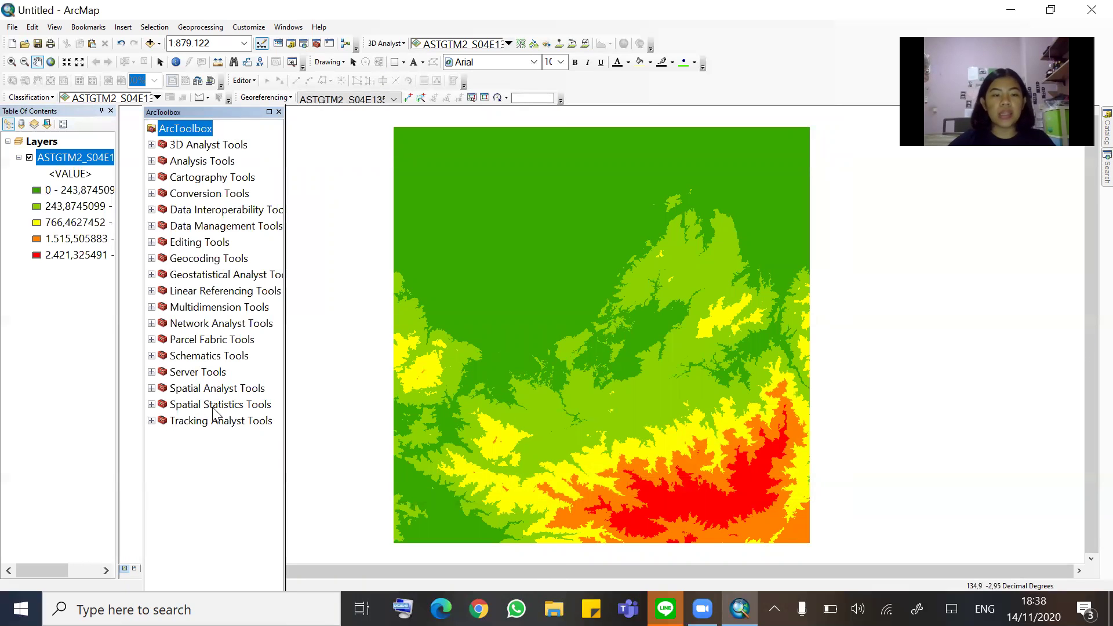
pyautogui.doubleClick(211, 390)
pyautogui.scroll(-1, 223, 382)
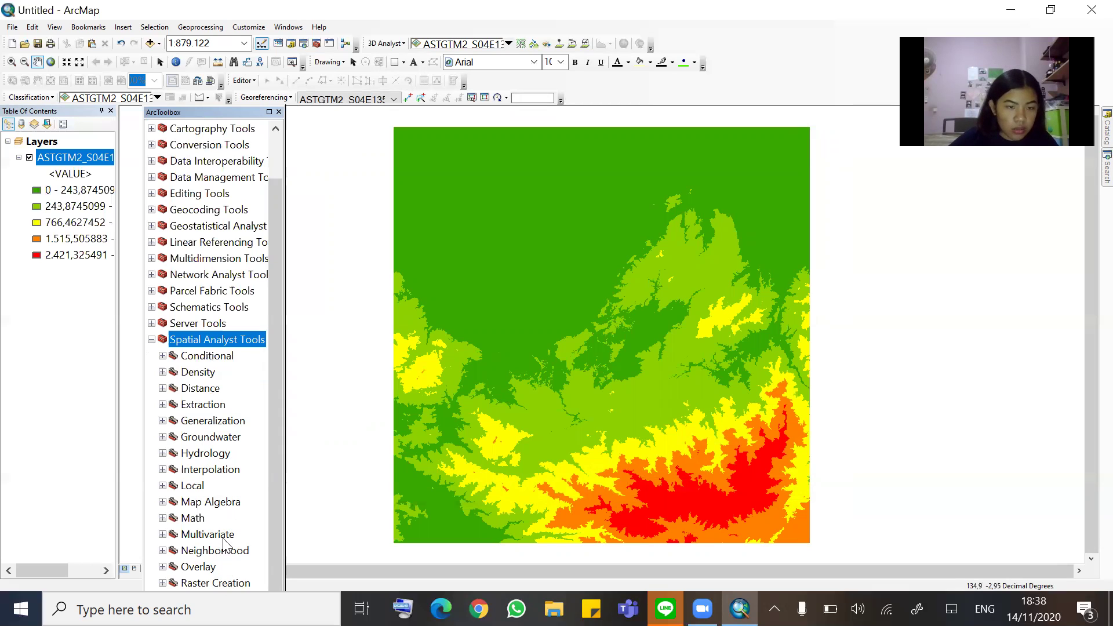
pyautogui.doubleClick(217, 342)
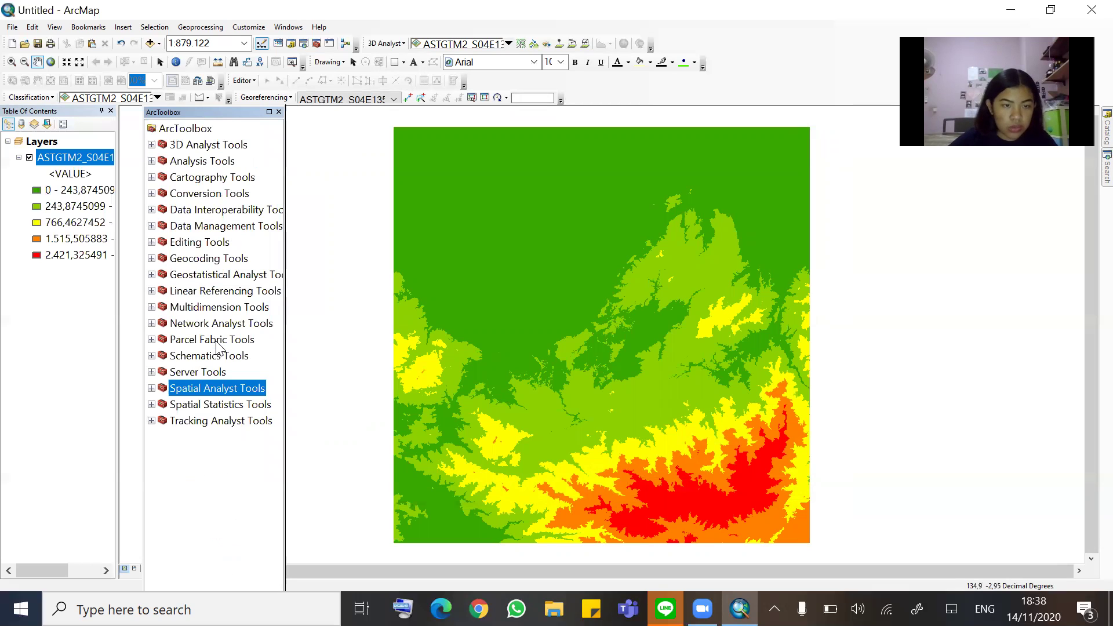
pyautogui.doubleClick(229, 388)
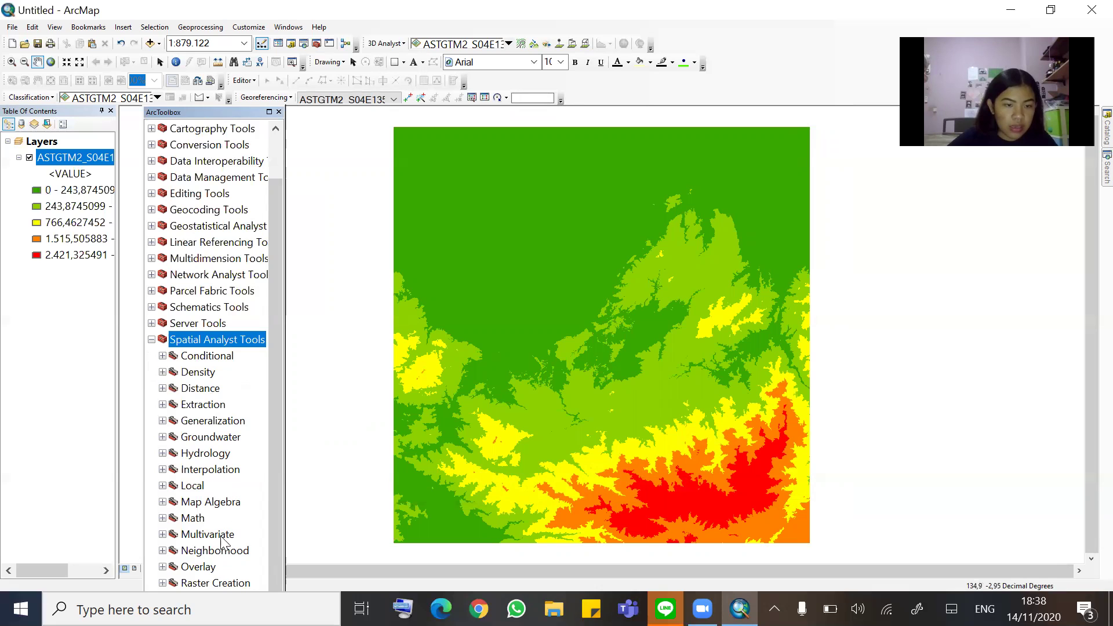
pyautogui.scroll(1, 214, 386)
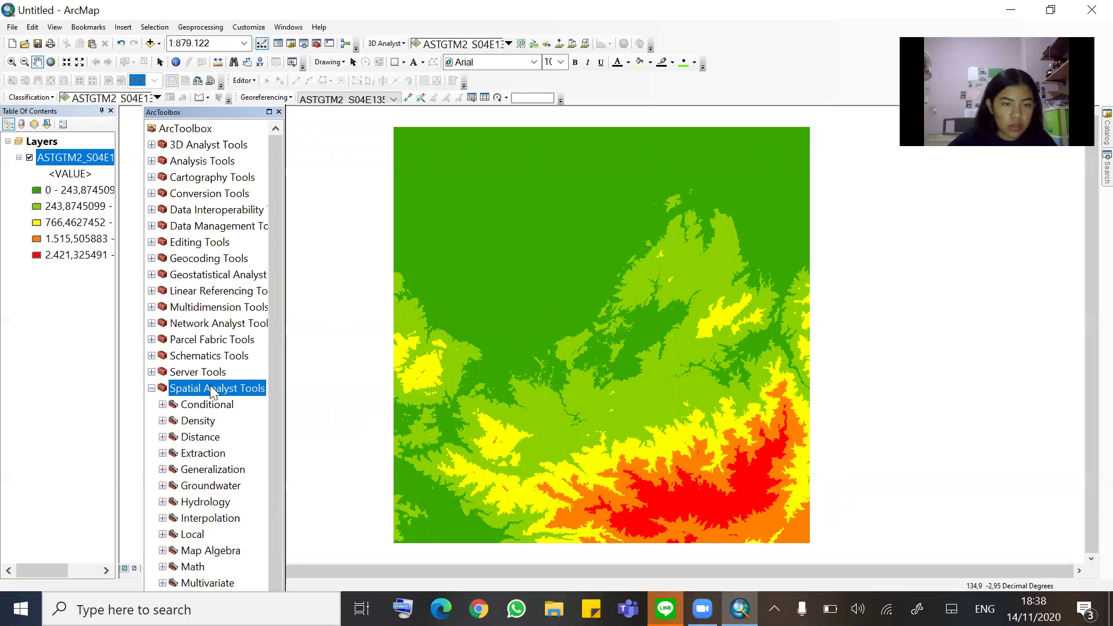
pyautogui.doubleClick(202, 389)
pyautogui.doubleClick(205, 406)
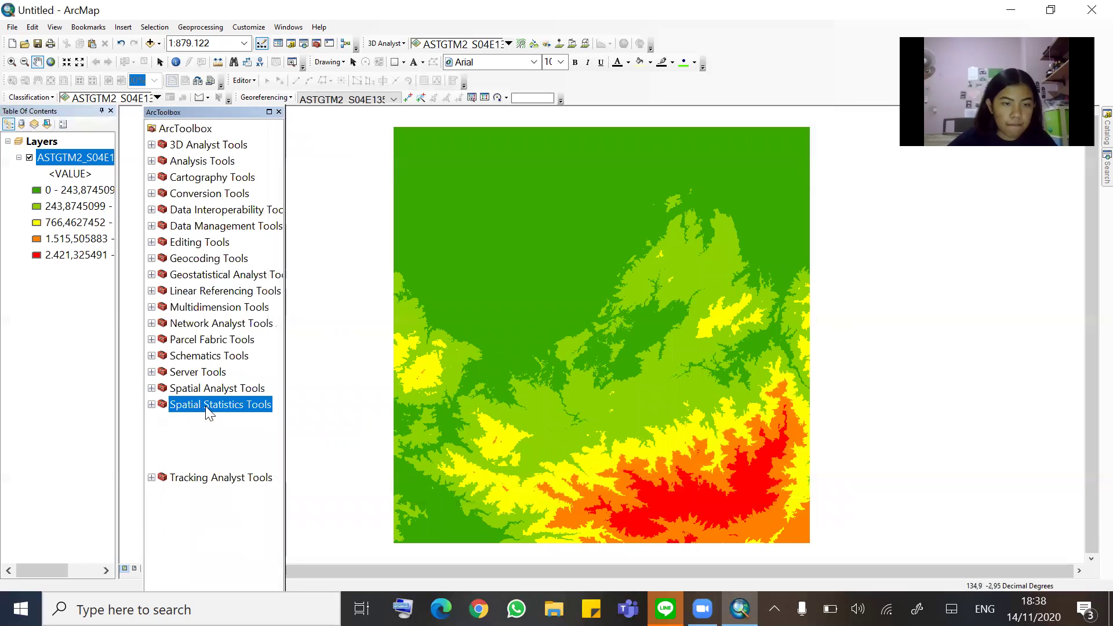
pyautogui.doubleClick(224, 404)
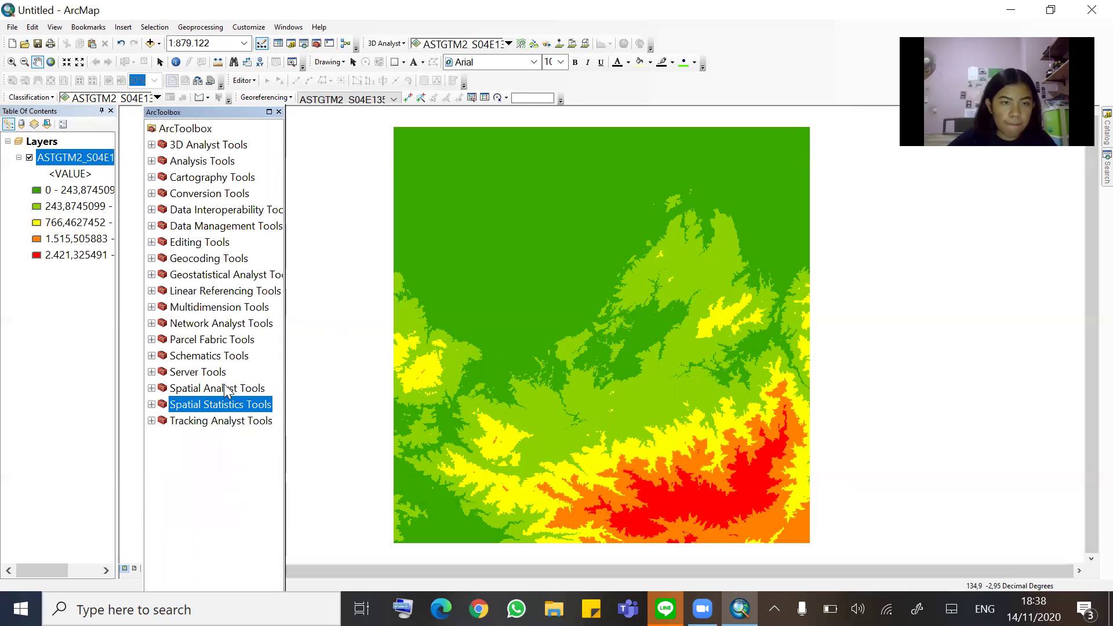
pyautogui.doubleClick(226, 389)
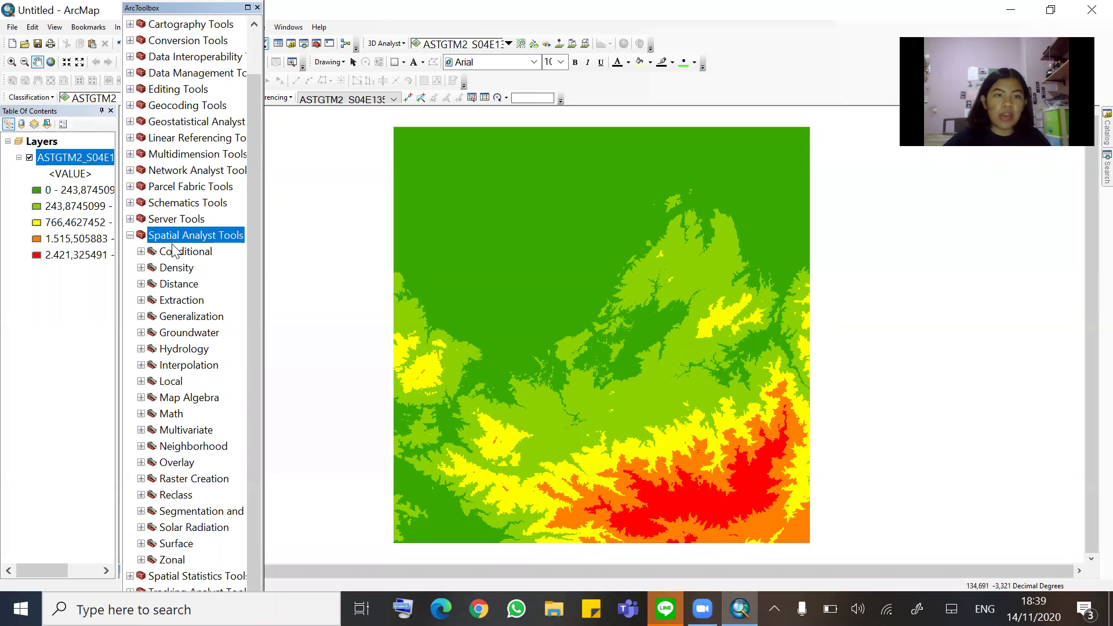
# Expand the Surface toolset within Spatial Analyst Tools to show its tools
pyautogui.moveTo(174, 7)
pyautogui.mouseDown()
pyautogui.moveTo(204, 7)
pyautogui.moveTo(182, 8)
pyautogui.mouseUp()
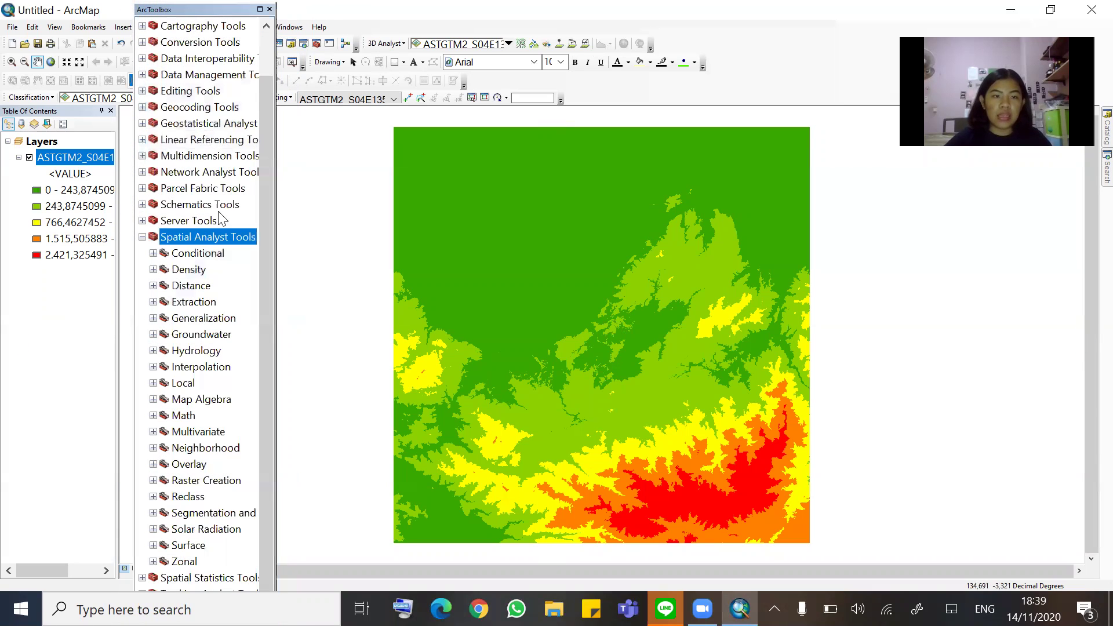
pyautogui.doubleClick(174, 241)
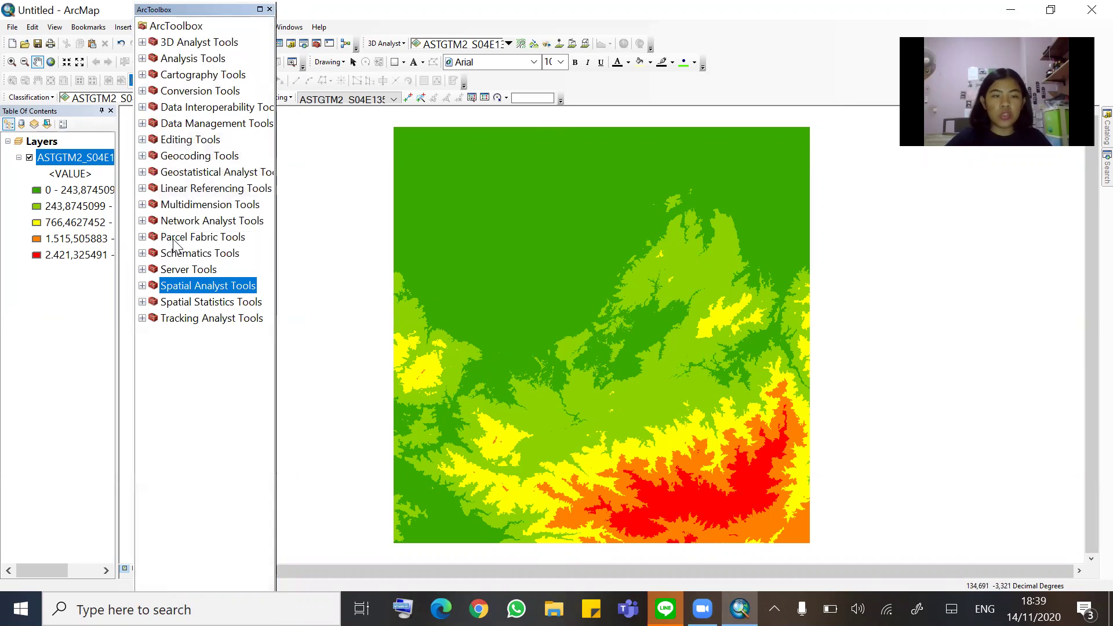
pyautogui.doubleClick(194, 288)
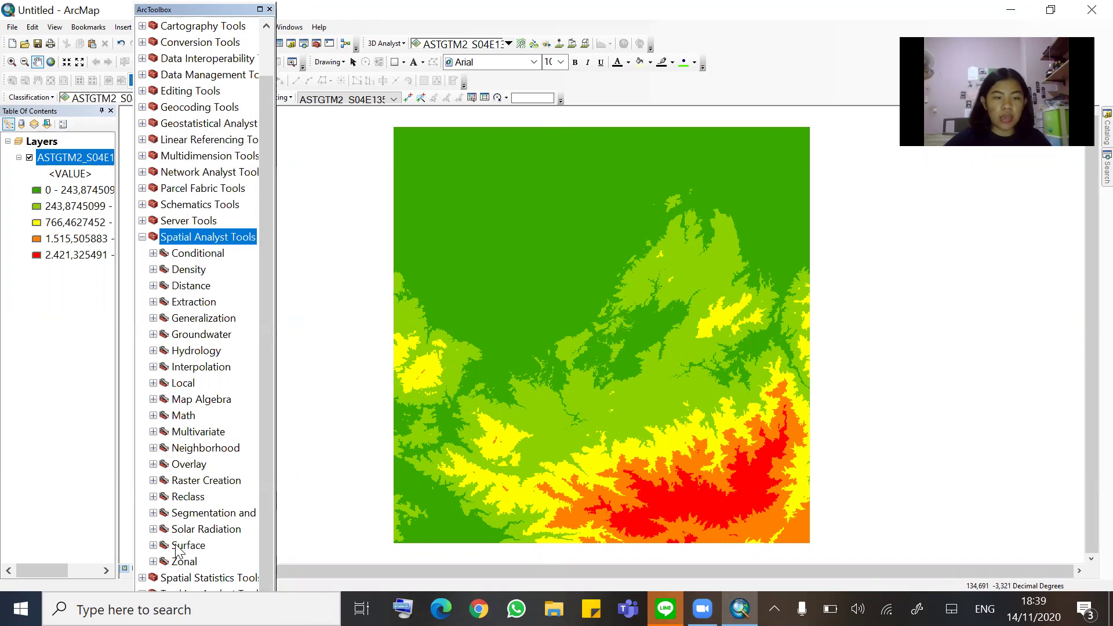
pyautogui.doubleClick(187, 545)
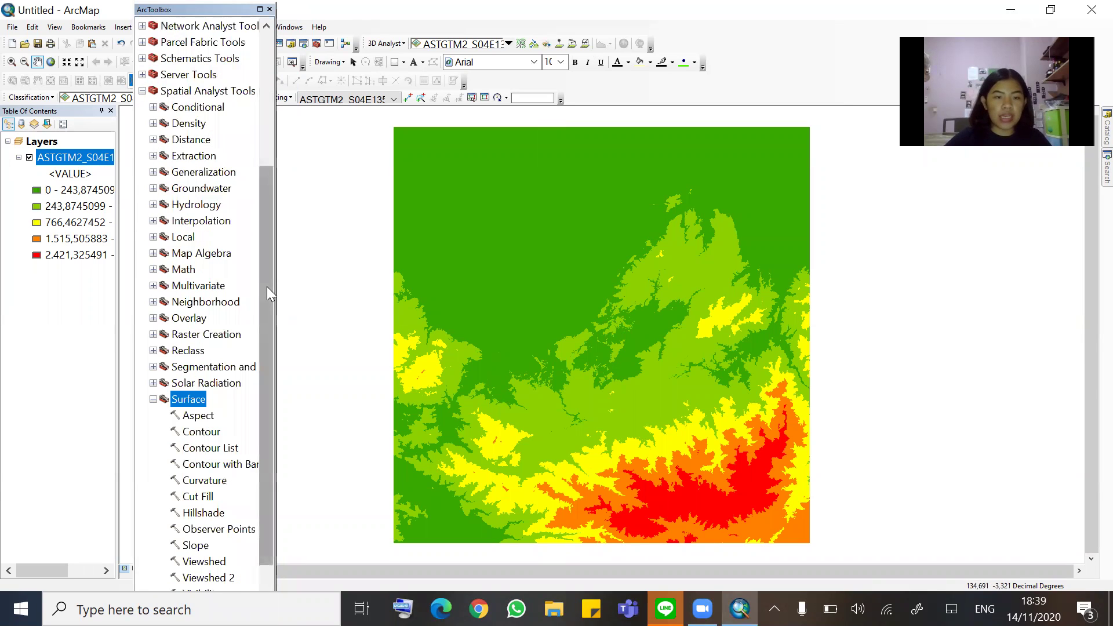
pyautogui.moveTo(266, 291); pyautogui.dragTo(254, 327)
pyautogui.moveTo(248, 421); pyautogui.dragTo(248, 419)
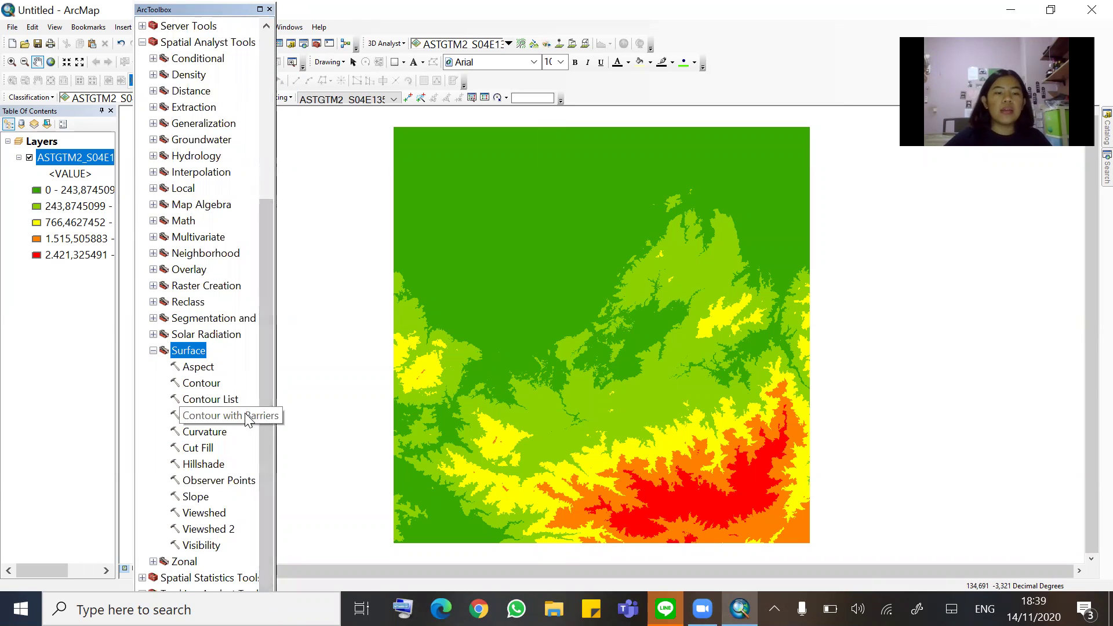
# Run the Hillshade tool on ASTGTM2_S04E135_dem.tif with azimuth 315, altitude 45 and Z factor 1
pyautogui.doubleClick(207, 466)
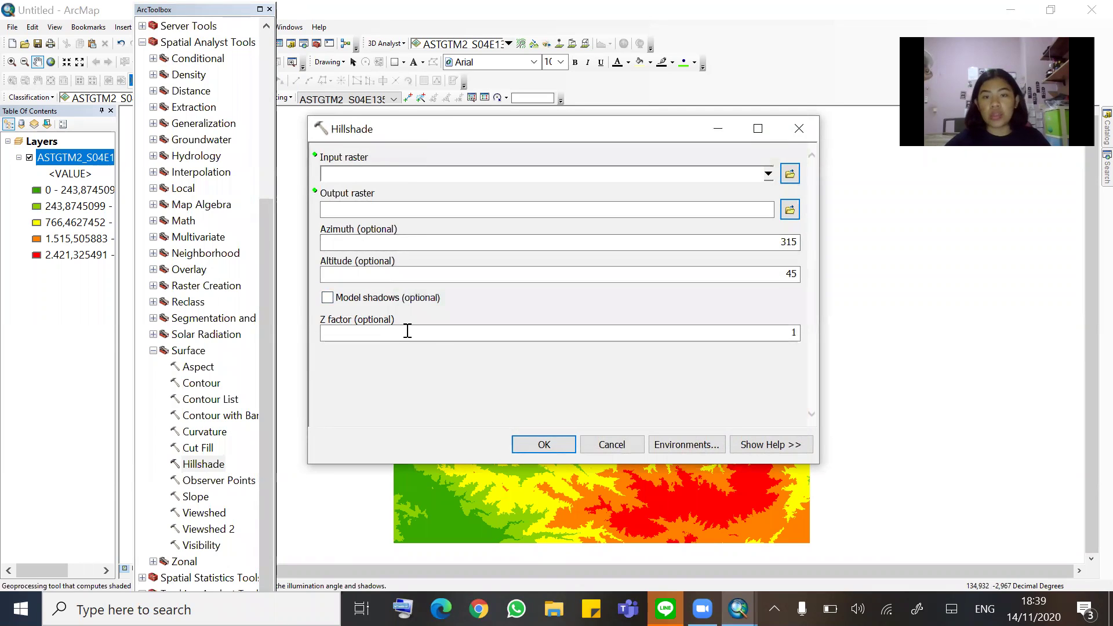
pyautogui.click(768, 175)
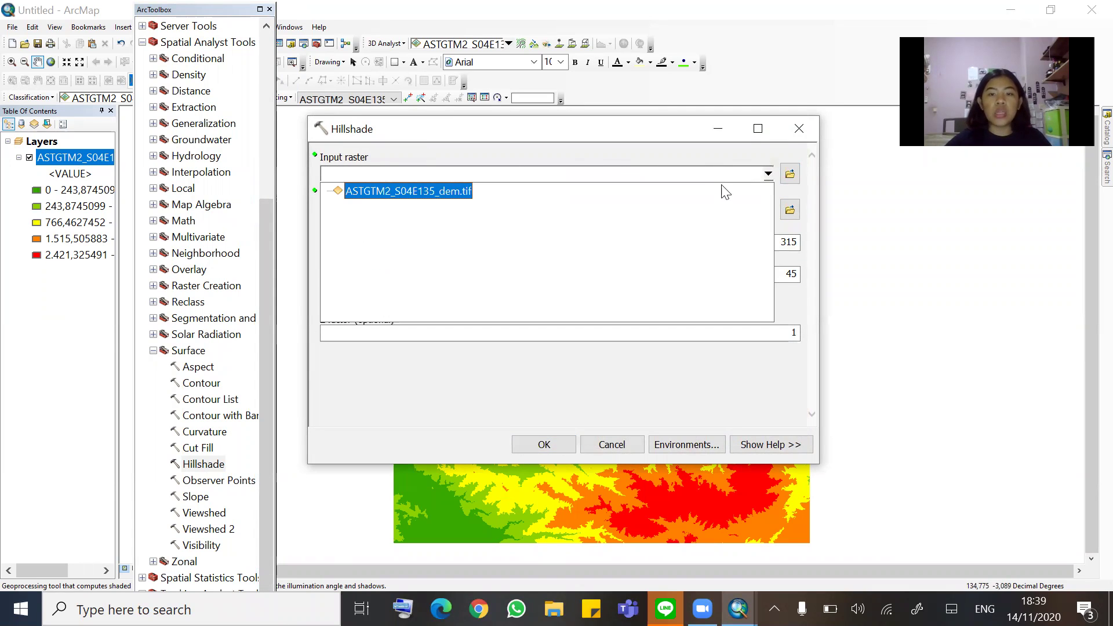
pyautogui.click(395, 191)
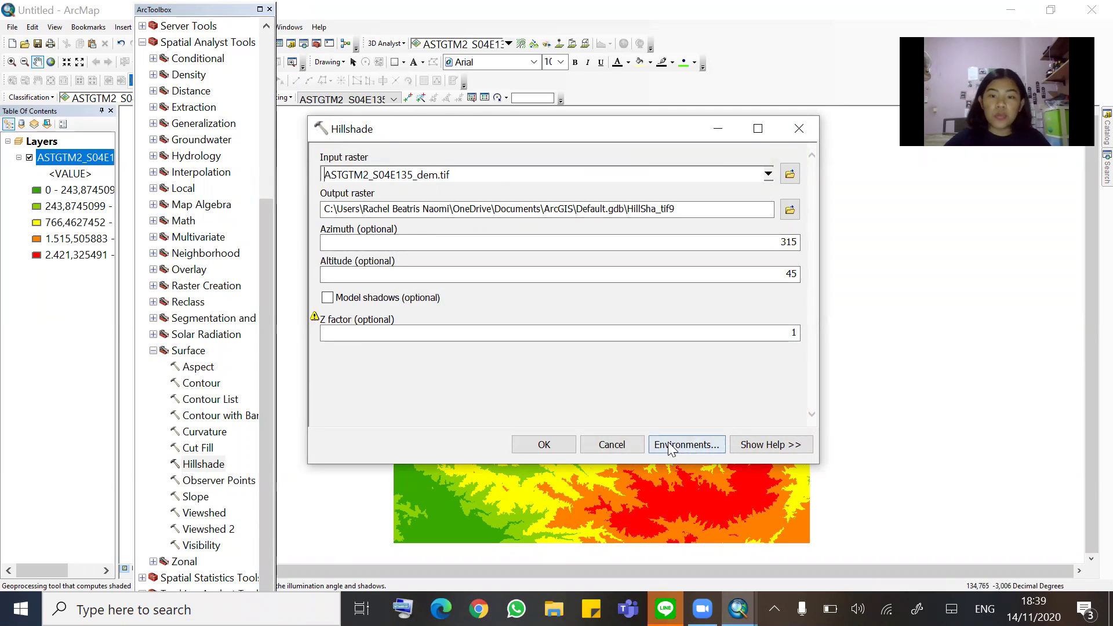
pyautogui.click(533, 451)
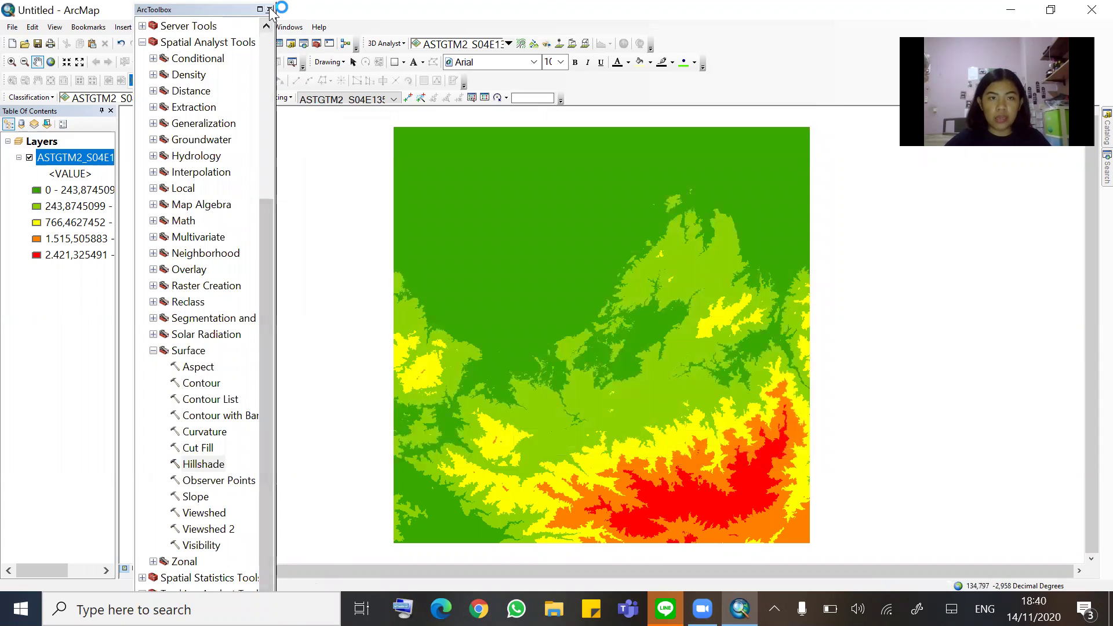
# Move the ArcToolbox window to the opposite side of the map, clear of the table of contents and the DEM
pyautogui.click(167, 10)
pyautogui.moveTo(166, 19); pyautogui.dragTo(992, 35)
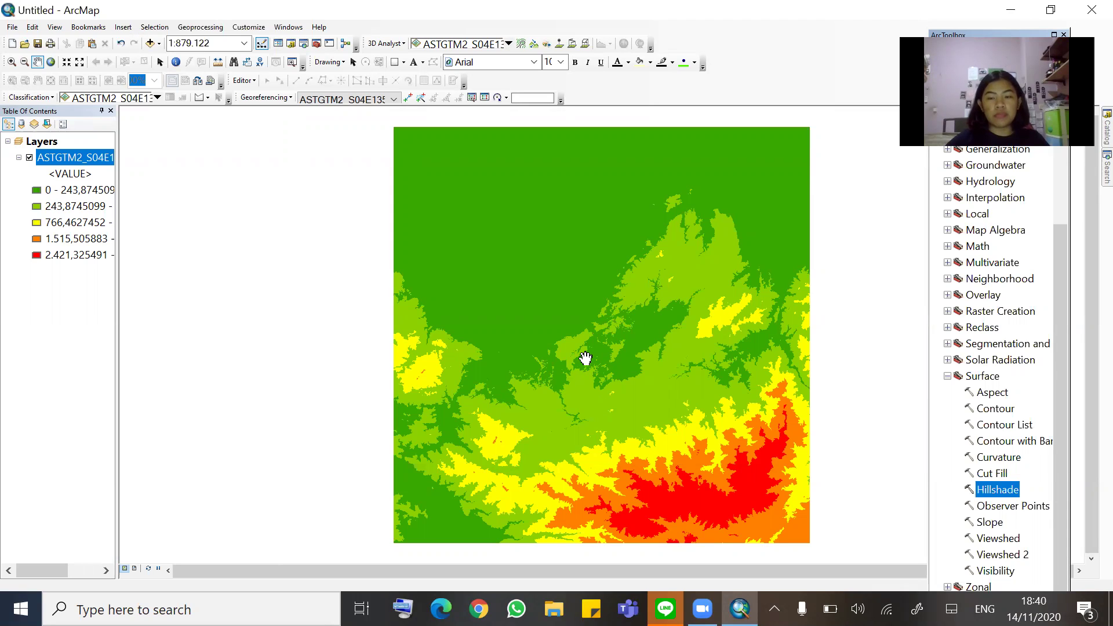
pyautogui.click(640, 335)
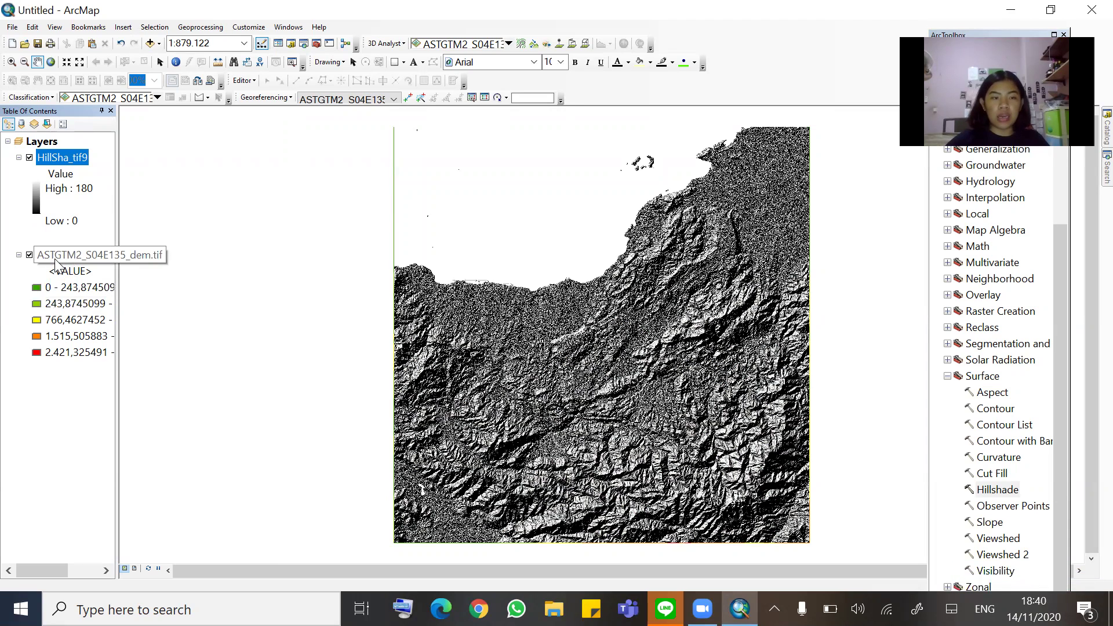
# Reorder the table of contents so the classified DEM layer sits above the hillshade layer
pyautogui.moveTo(56, 262); pyautogui.dragTo(73, 149)
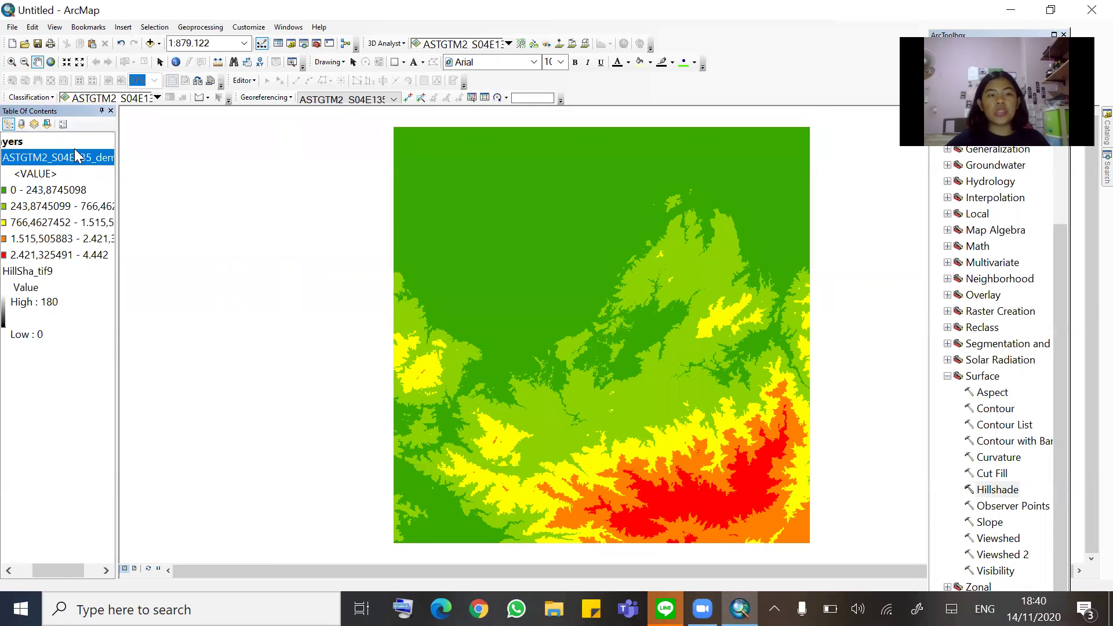
pyautogui.moveTo(63, 569); pyautogui.dragTo(48, 568)
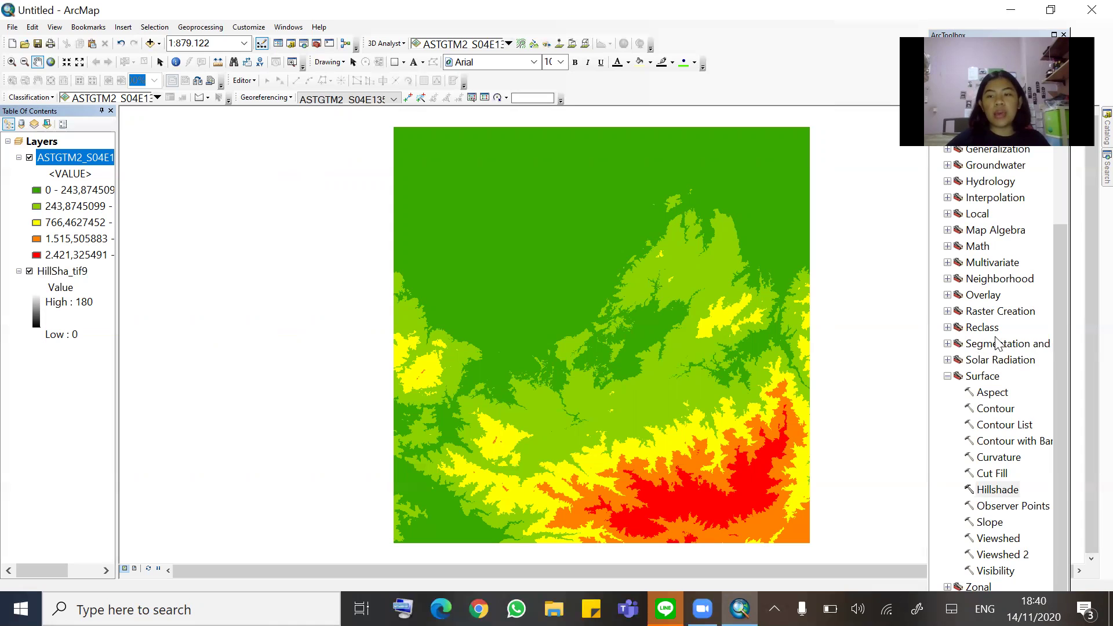
# Open the Contour surface tool and choose ASTGTM2_S04E135_dem.tif as its input raster
pyautogui.scroll(5, 996, 343)
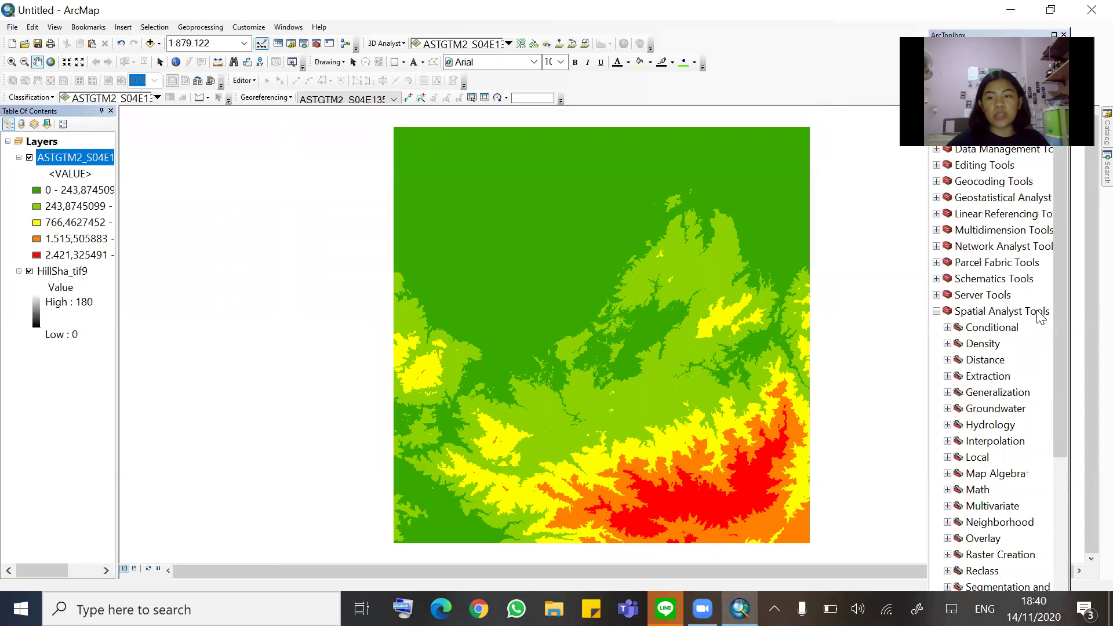
pyautogui.scroll(-5, 1034, 322)
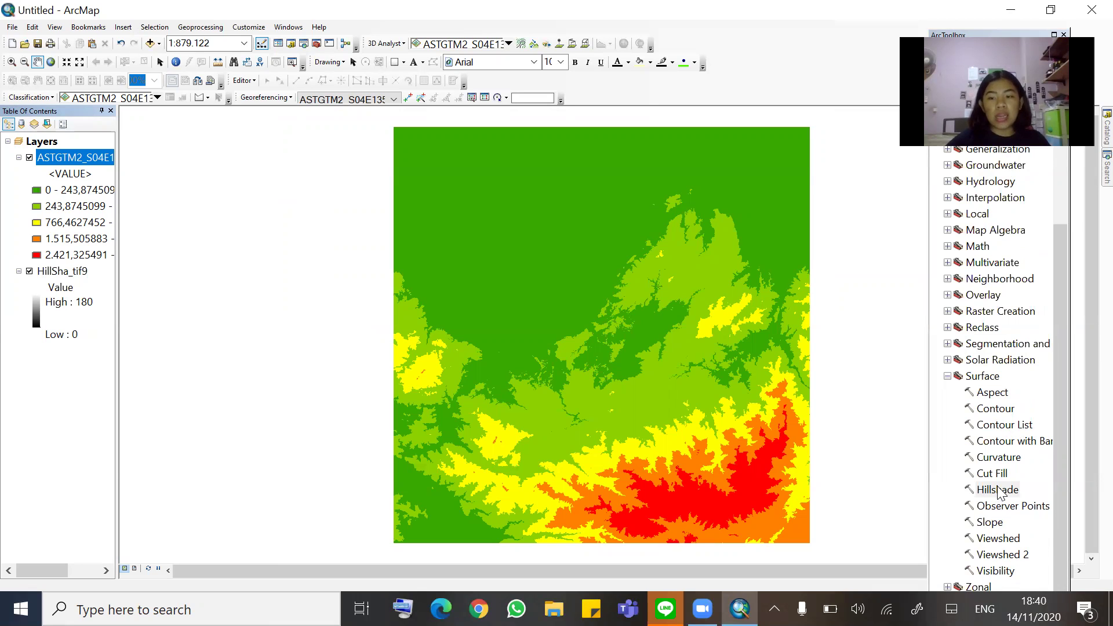
pyautogui.doubleClick(993, 409)
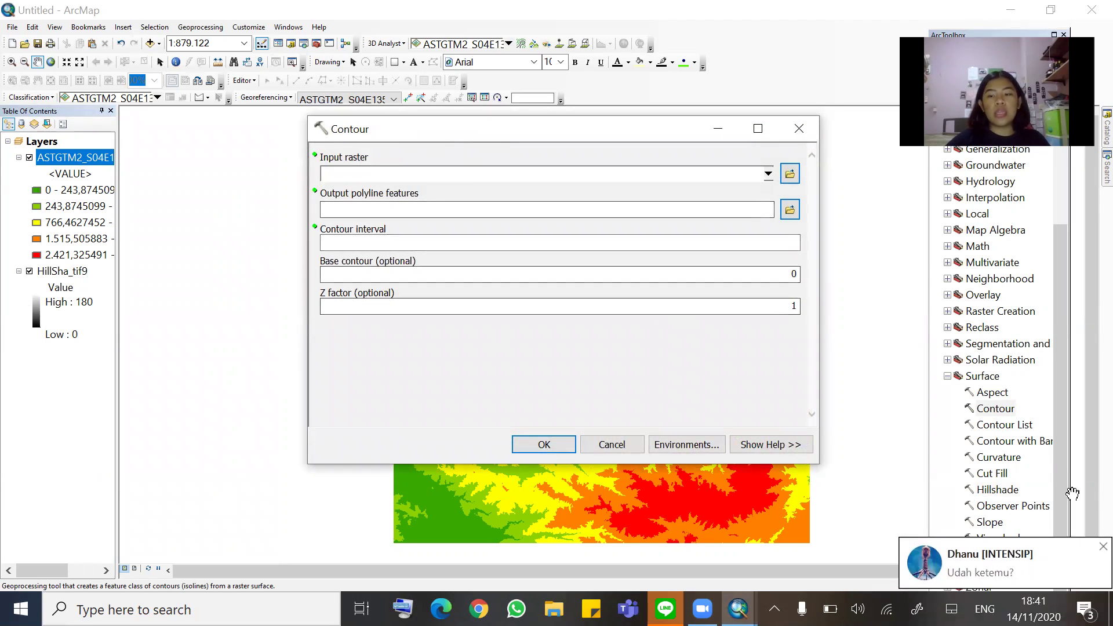
pyautogui.click(1099, 544)
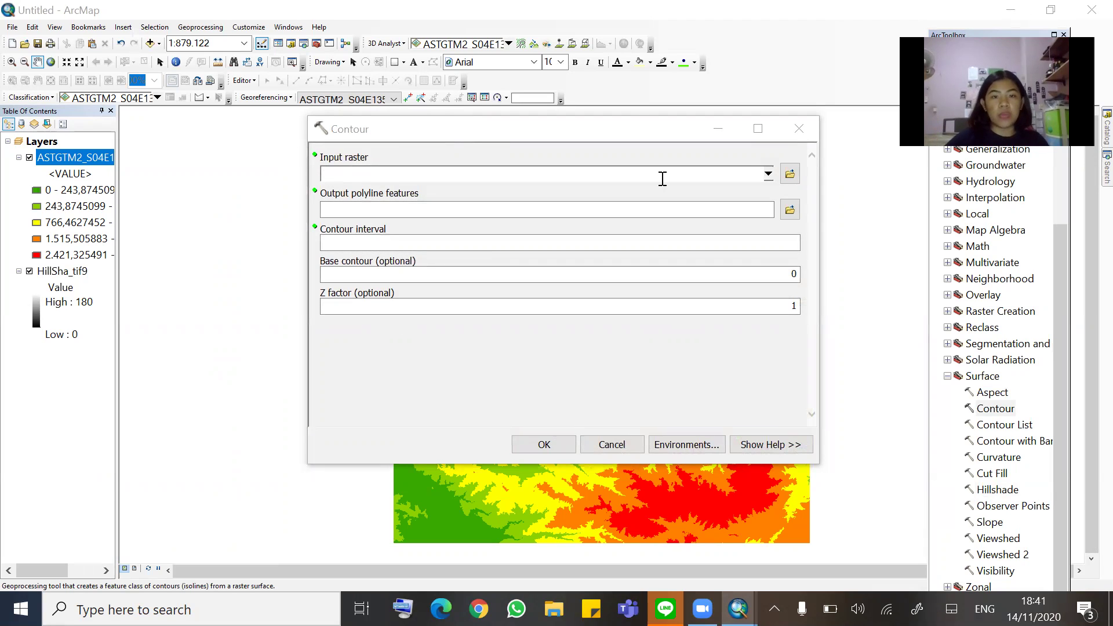
pyautogui.click(768, 173)
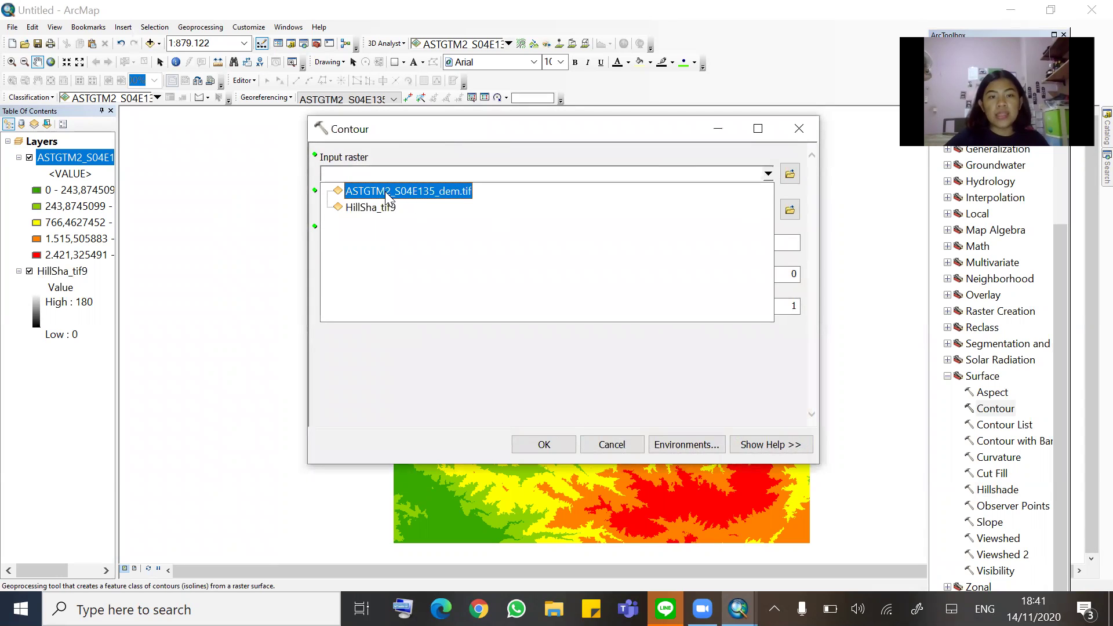
pyautogui.click(361, 193)
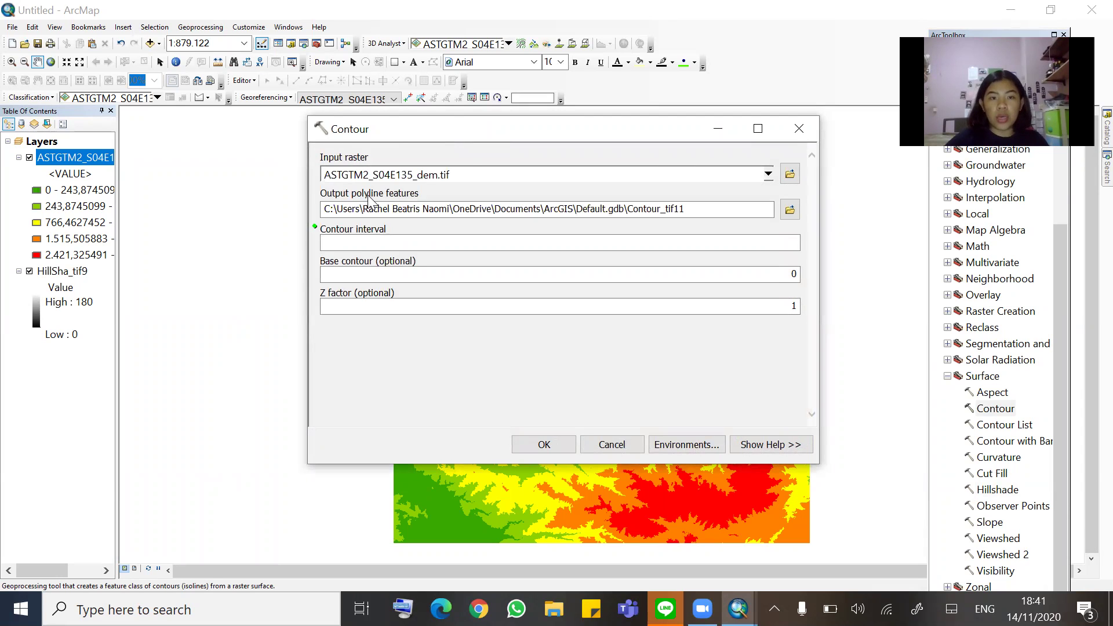
# Check the DEM layer's elevation class ranges, enter a contour interval and run the Contour tool
pyautogui.click(337, 245)
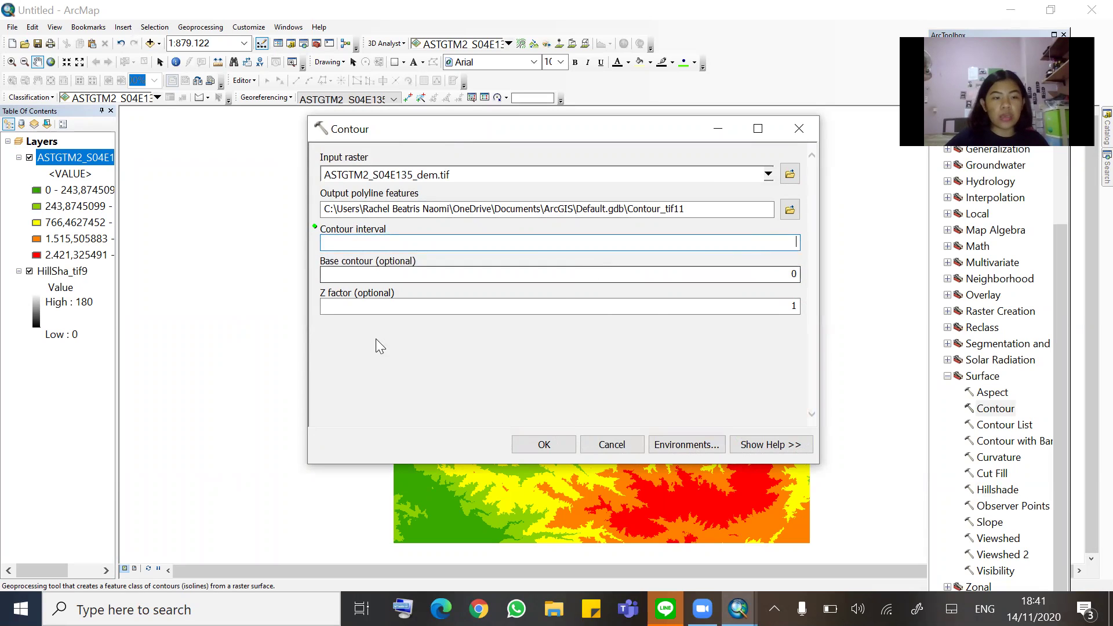
pyautogui.click(46, 562)
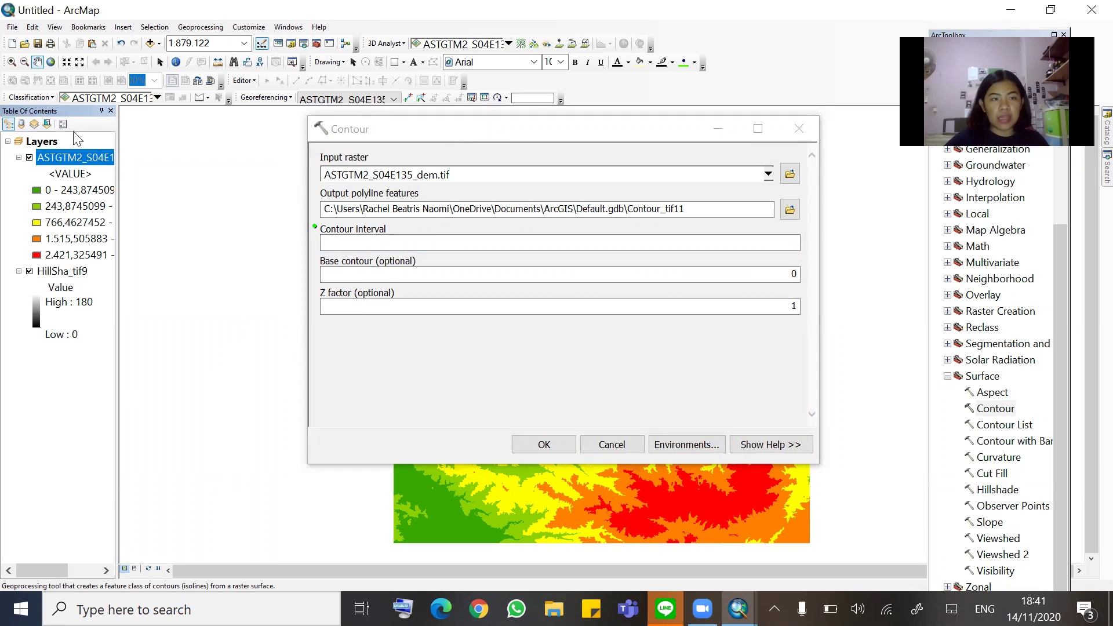
pyautogui.moveTo(36, 569); pyautogui.dragTo(50, 566)
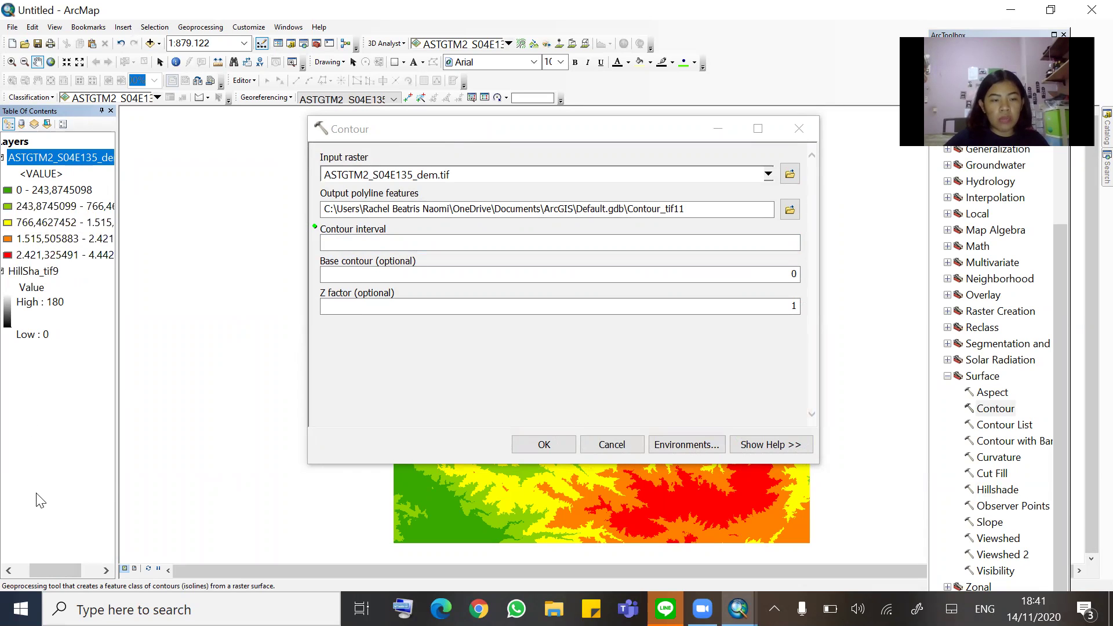
pyautogui.moveTo(54, 565); pyautogui.dragTo(72, 566)
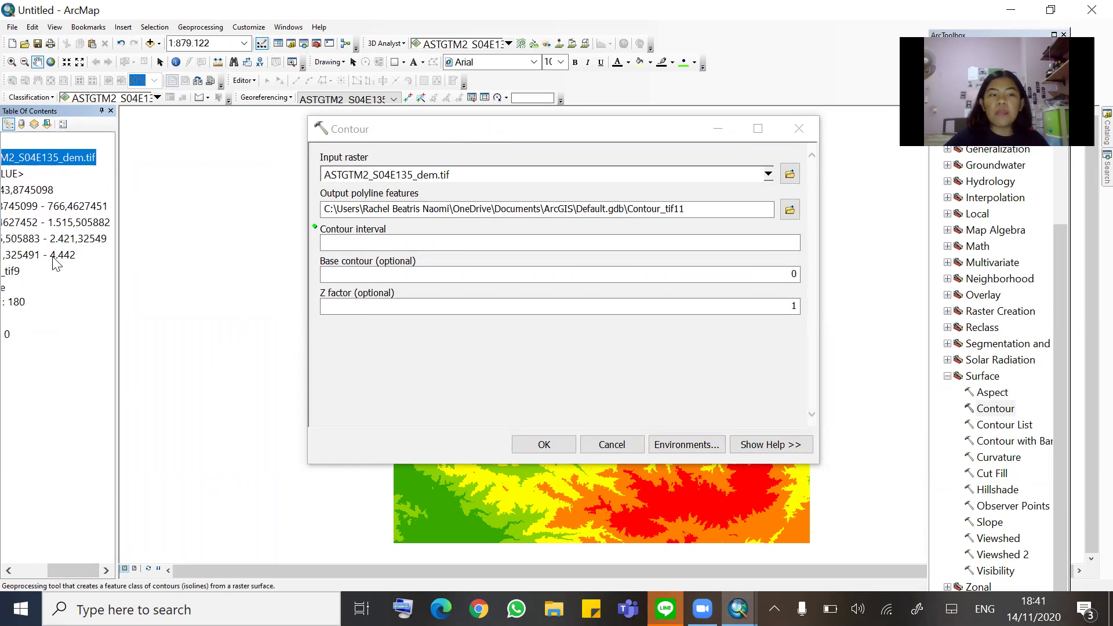
pyautogui.click(374, 243)
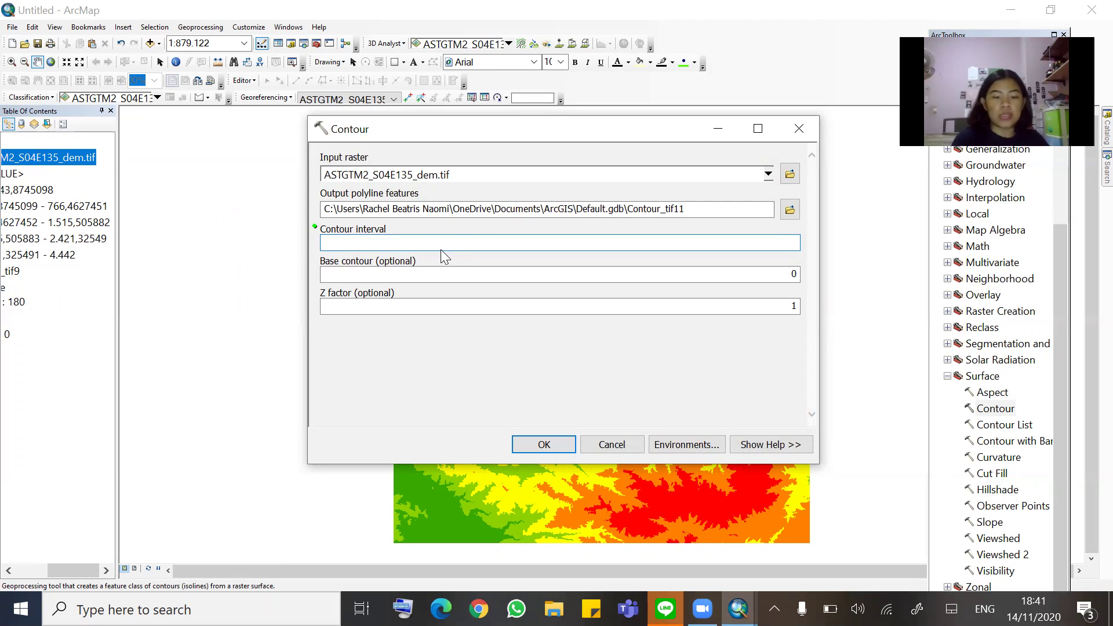
pyautogui.click(535, 451)
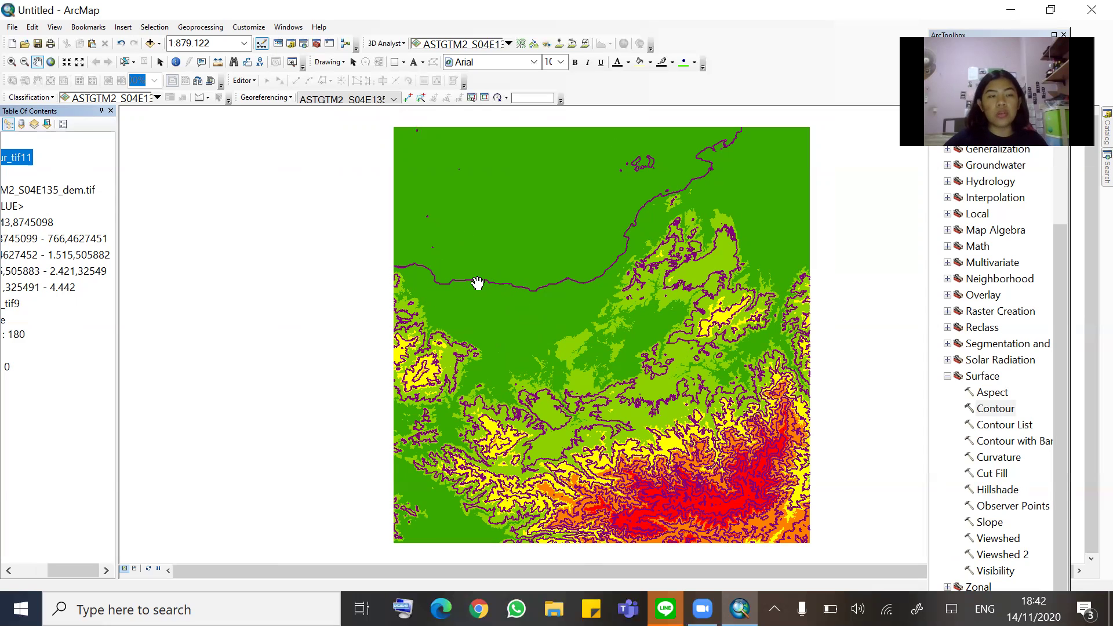
# Open the layer properties of the new contour layer from the table of contents
pyautogui.moveTo(82, 568); pyautogui.dragTo(50, 569)
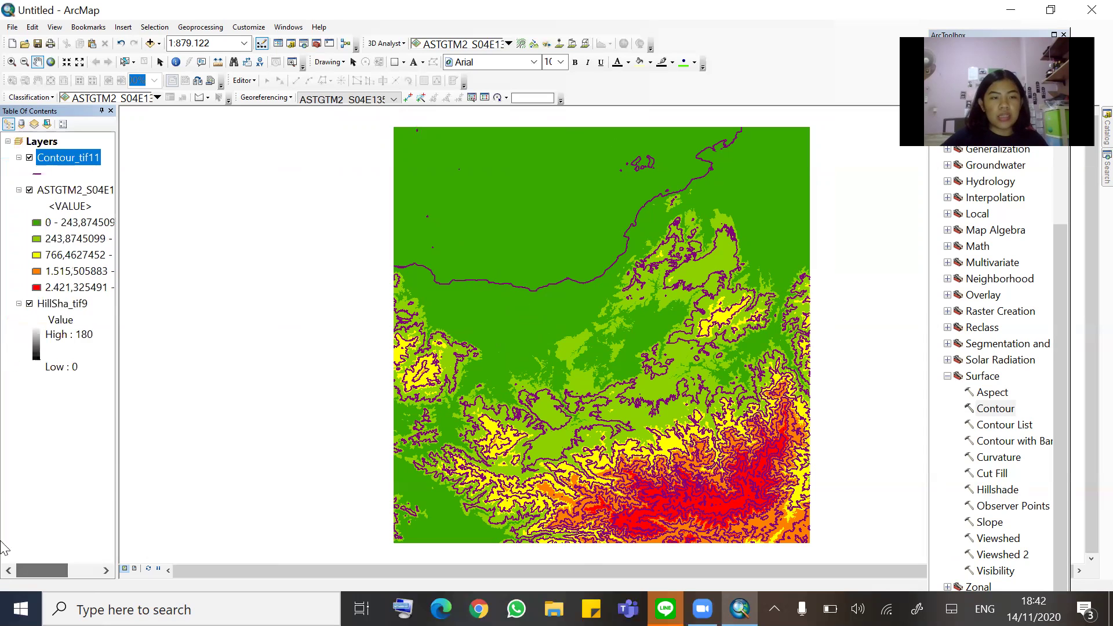
pyautogui.click(54, 158)
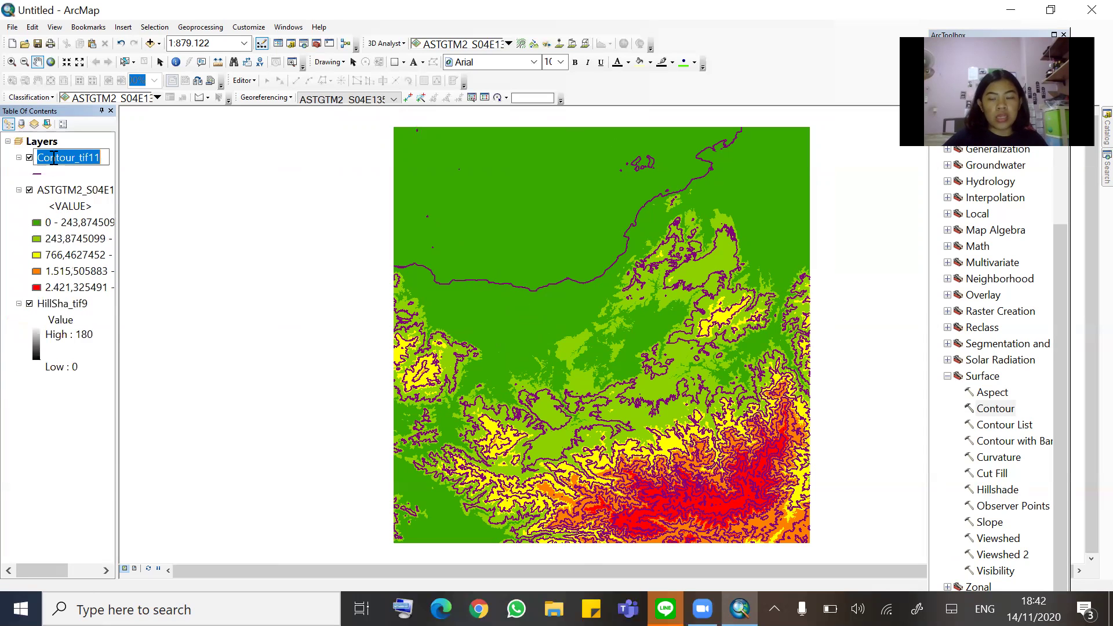
pyautogui.rightClick(54, 158)
pyautogui.click(315, 245)
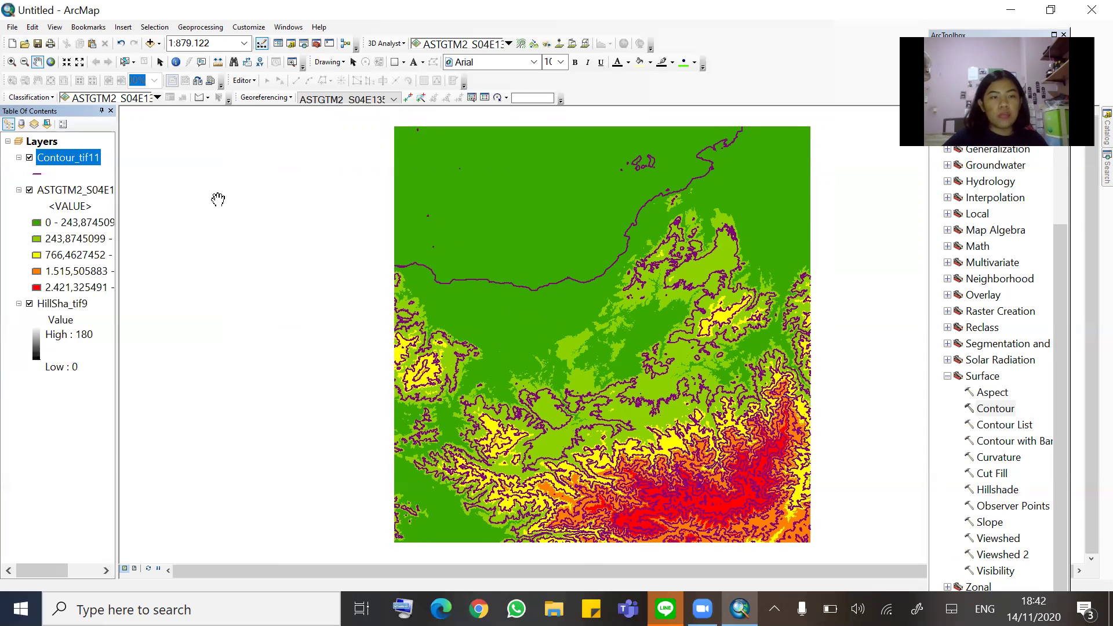
pyautogui.rightClick(93, 163)
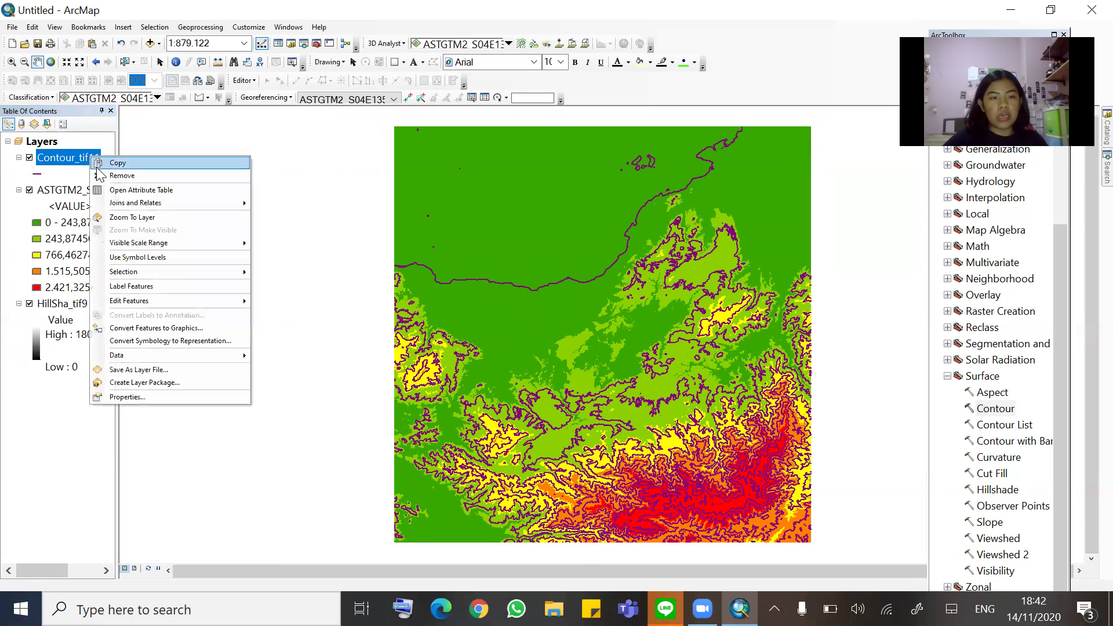
pyautogui.click(147, 397)
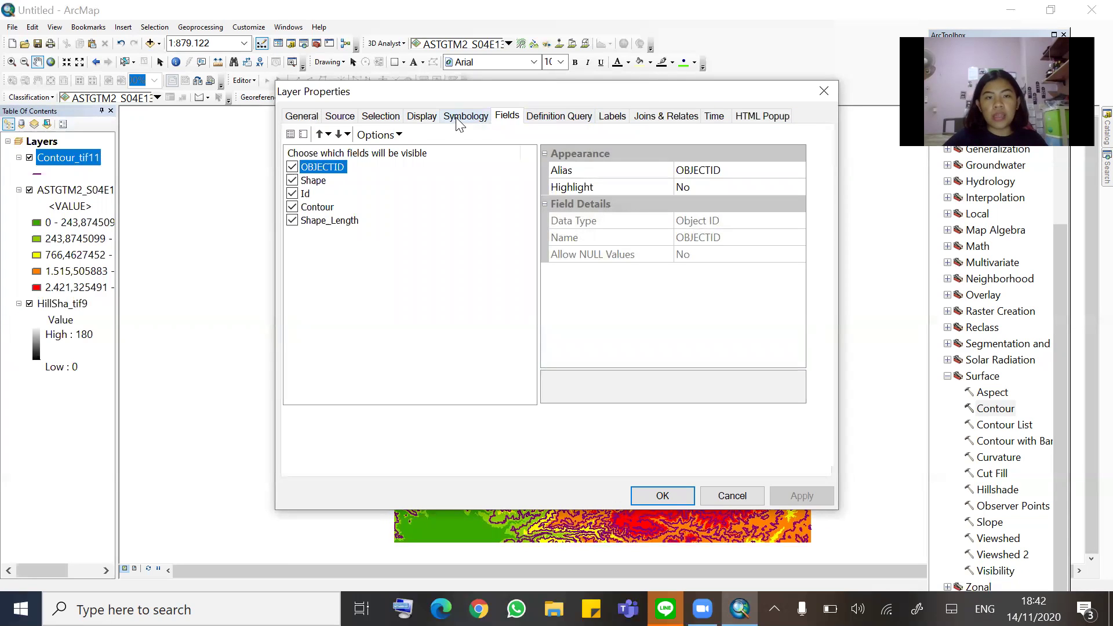
# Set the contour layer's display expression field to Contour and open its symbology settings
pyautogui.click(432, 120)
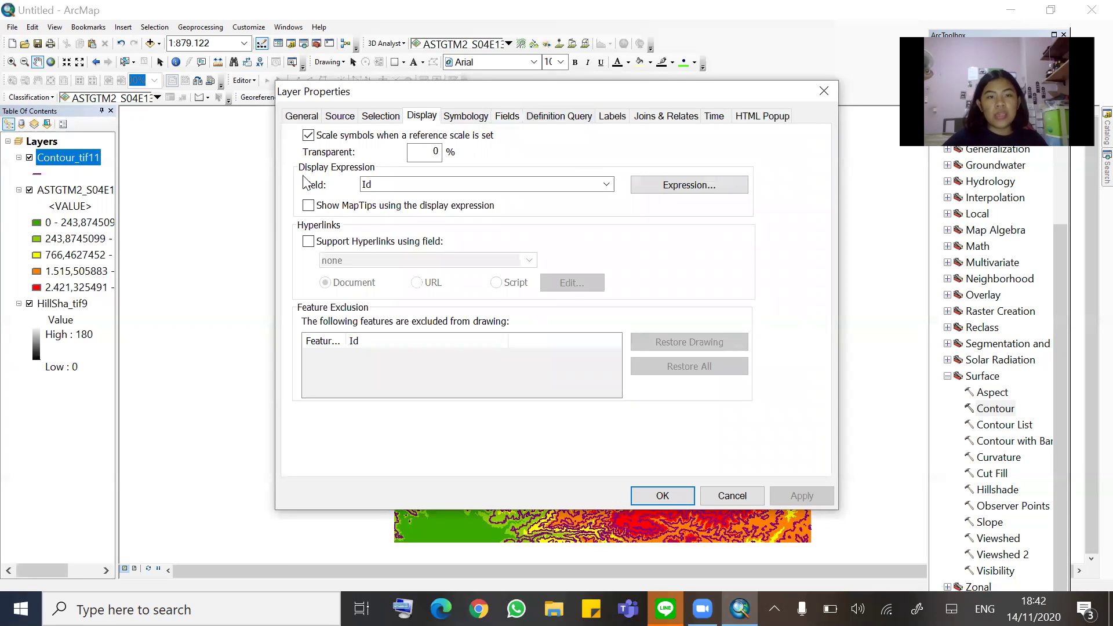
pyautogui.click(410, 186)
pyautogui.click(399, 222)
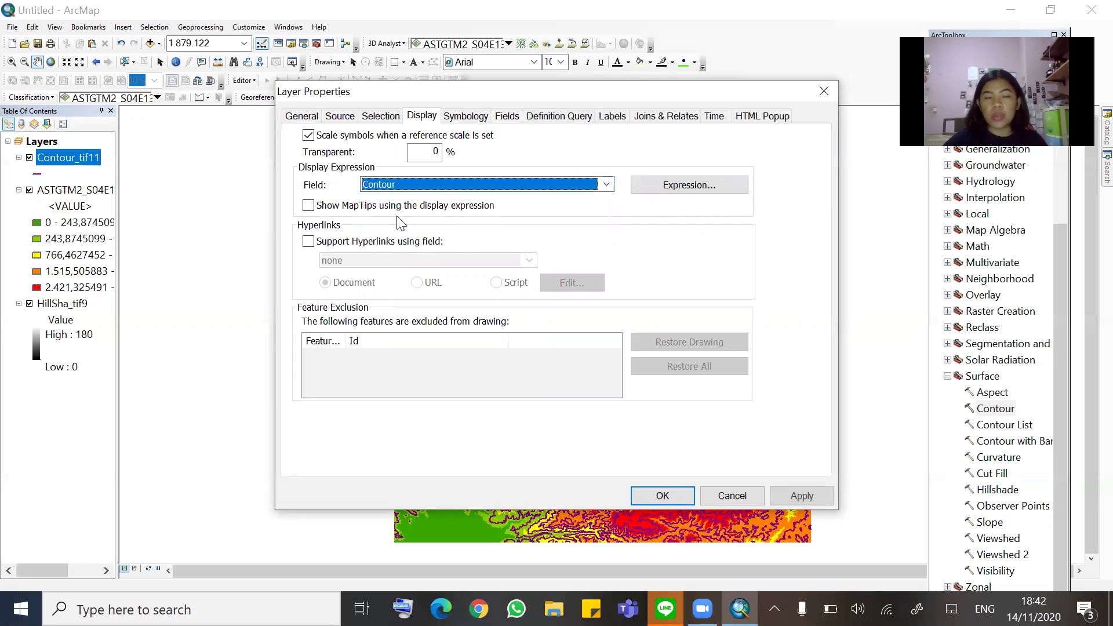
pyautogui.click(467, 116)
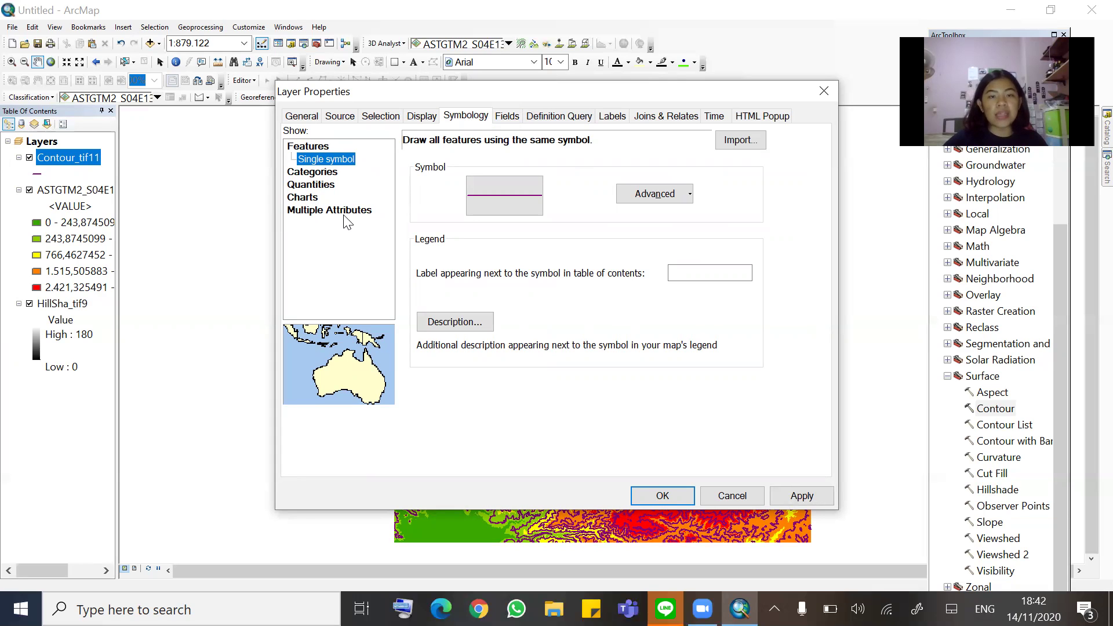
pyautogui.click(489, 207)
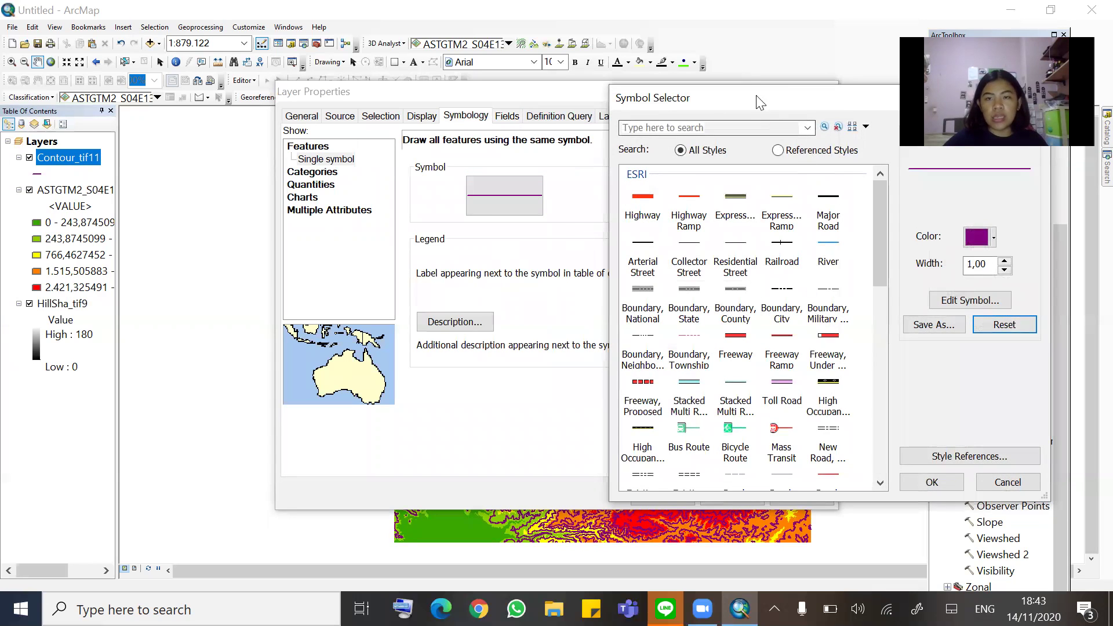
pyautogui.moveTo(758, 100); pyautogui.dragTo(534, 134)
pyautogui.click(812, 132)
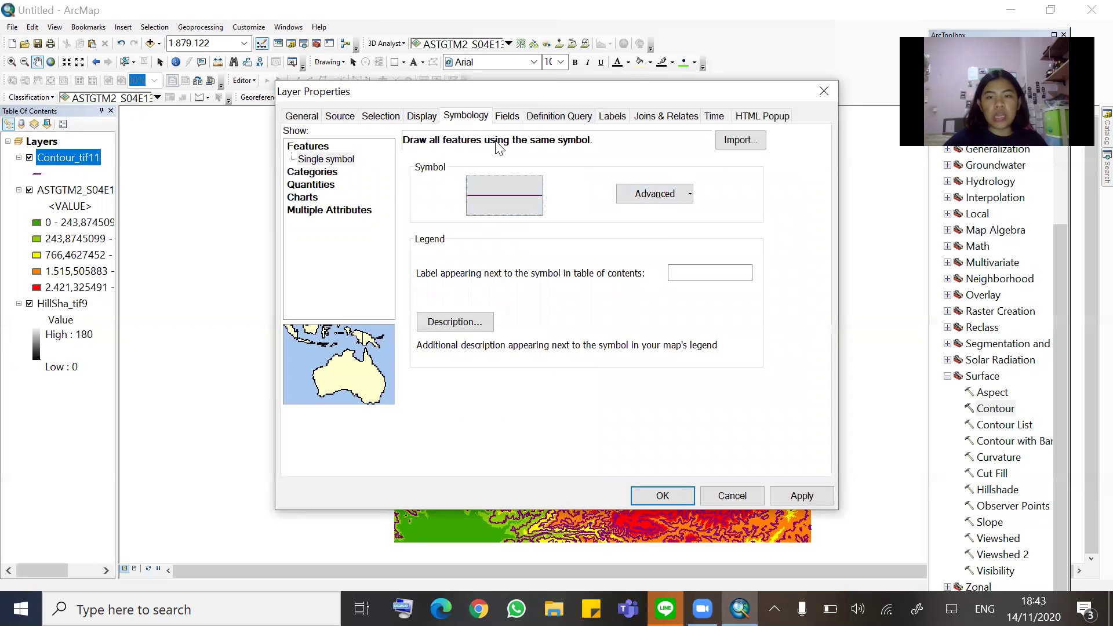
# Symbolize the contour layer by unique values of the Contour field, adding all values and turning off the all other values symbol
pyautogui.click(312, 172)
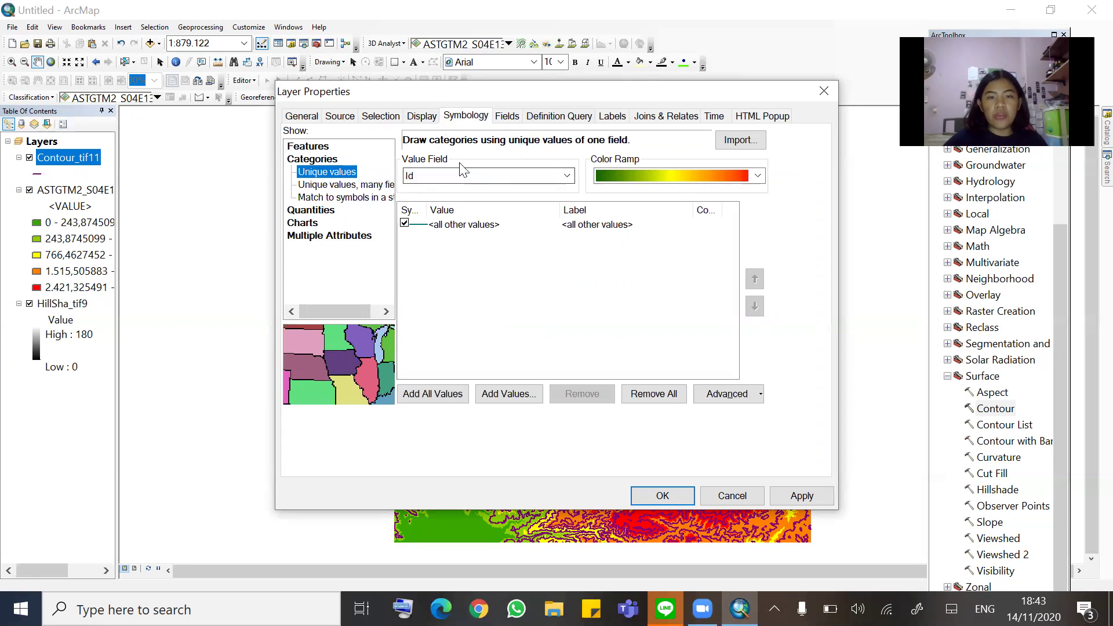
pyautogui.click(438, 179)
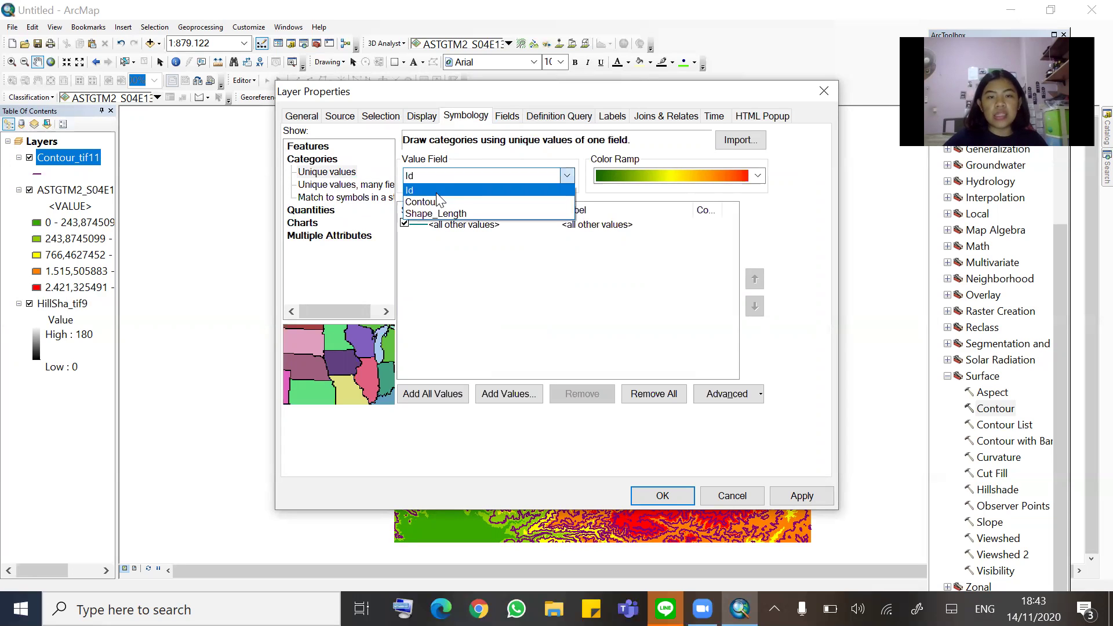
pyautogui.click(439, 201)
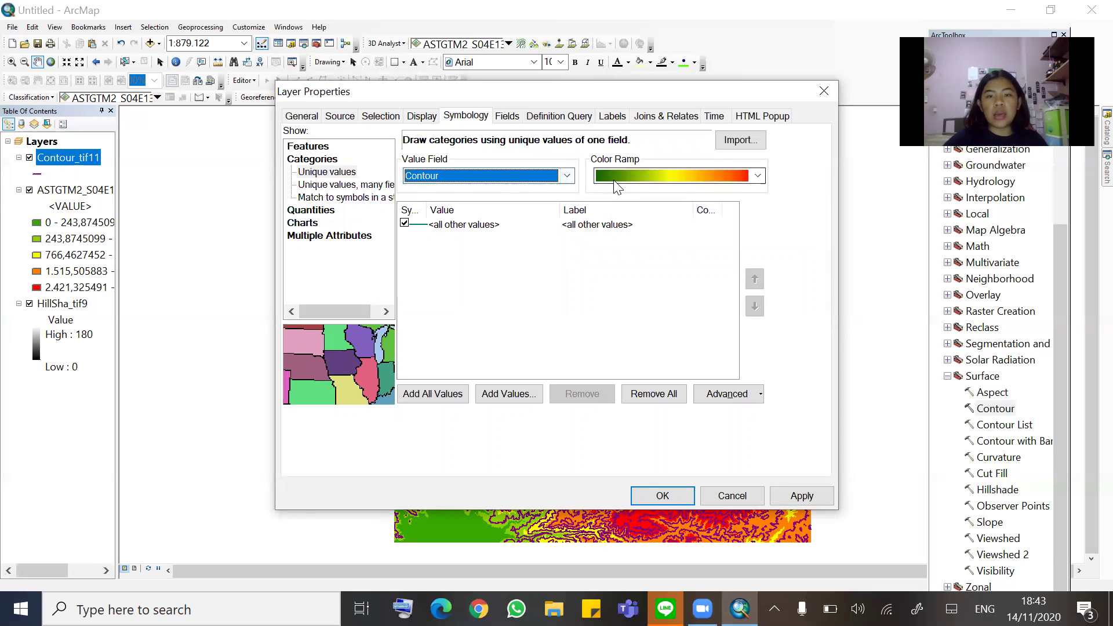
pyautogui.click(615, 180)
pyautogui.click(623, 190)
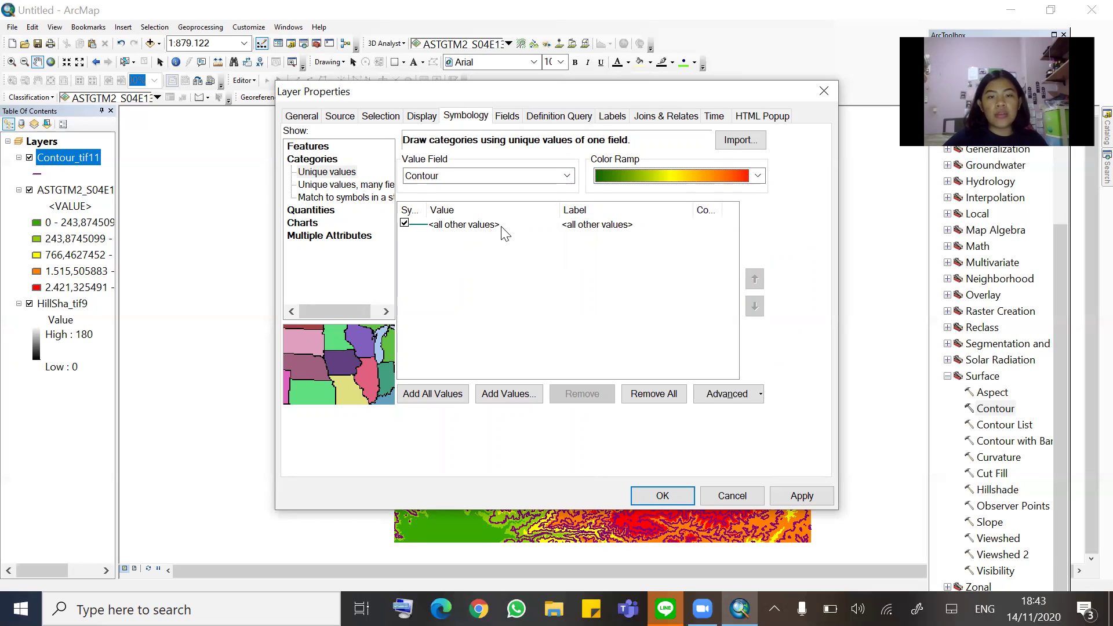
pyautogui.click(406, 224)
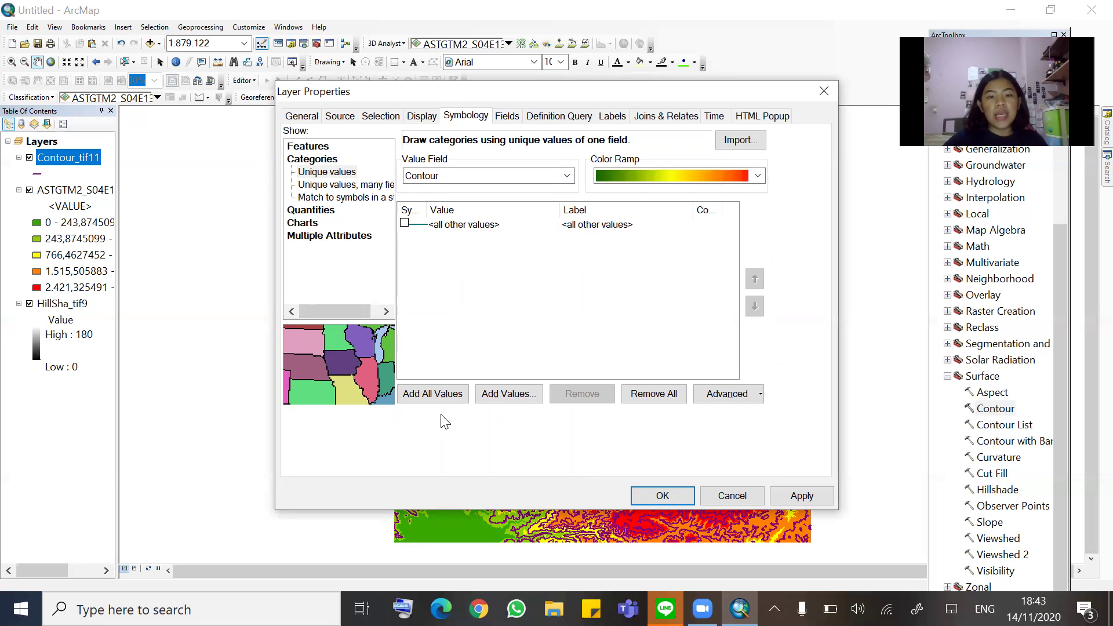
pyautogui.click(425, 394)
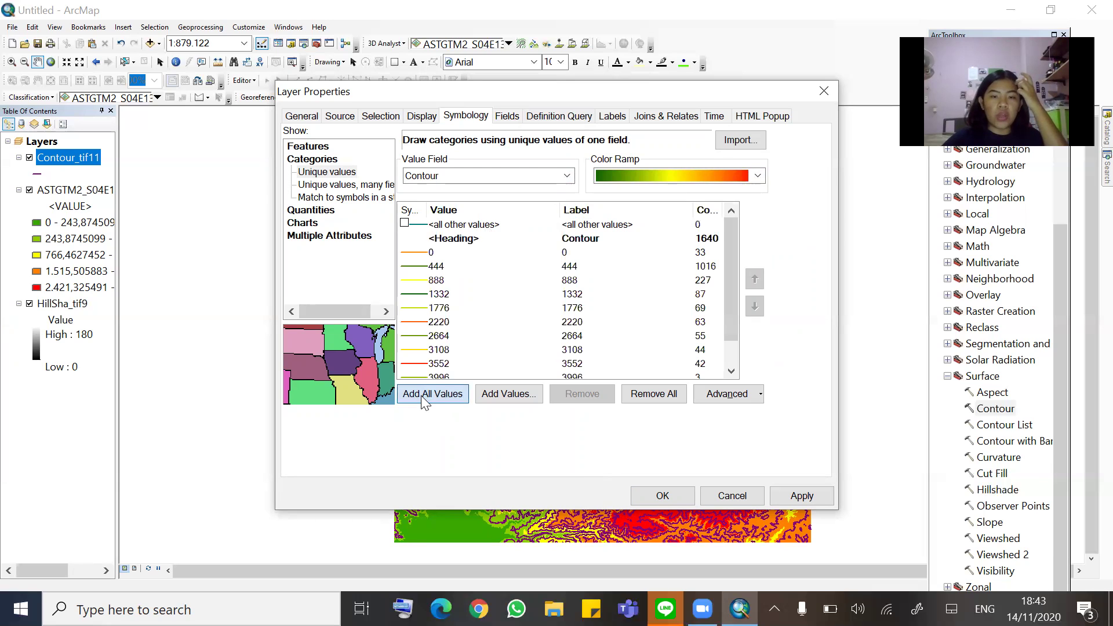
pyautogui.scroll(-1, 509, 283)
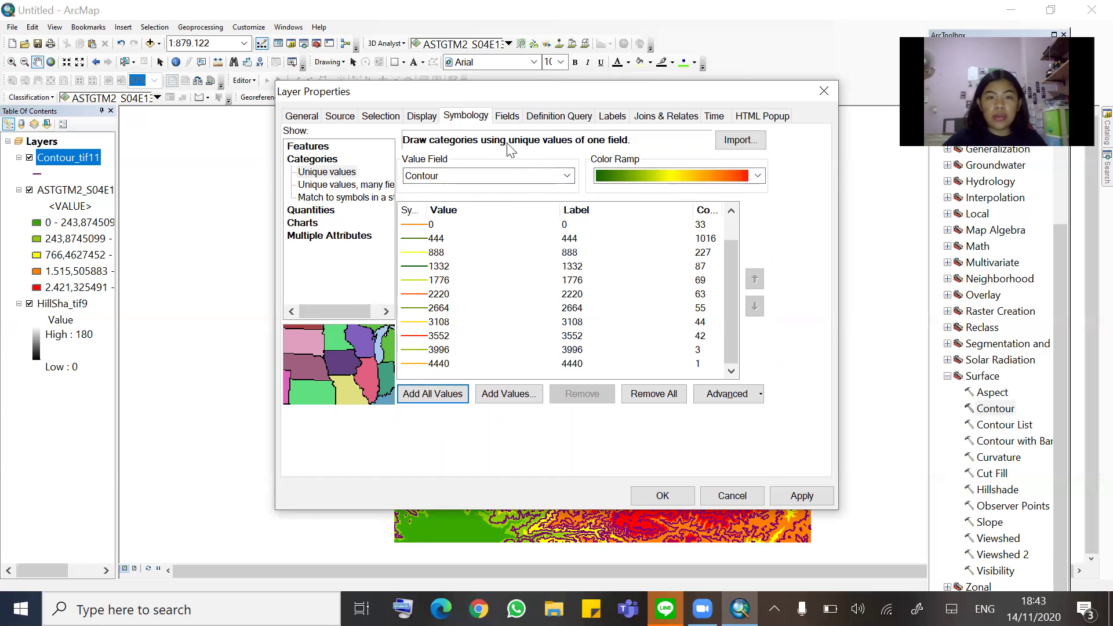
# Turn on labels for the contour layer and use Contour as the label field
pyautogui.click(617, 118)
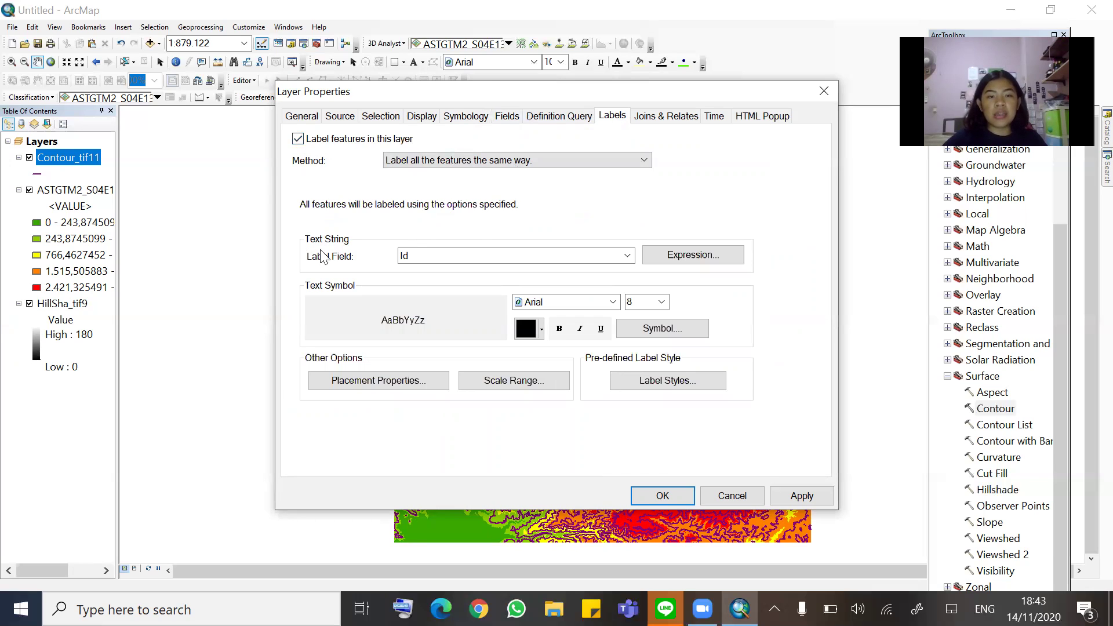
pyautogui.click(443, 258)
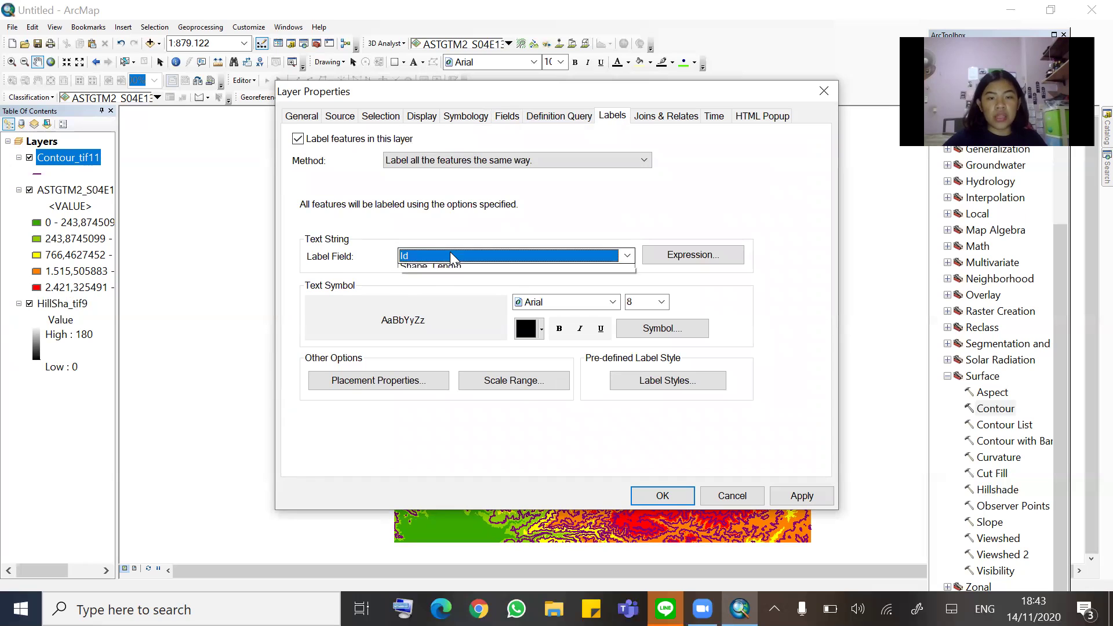
pyautogui.click(422, 294)
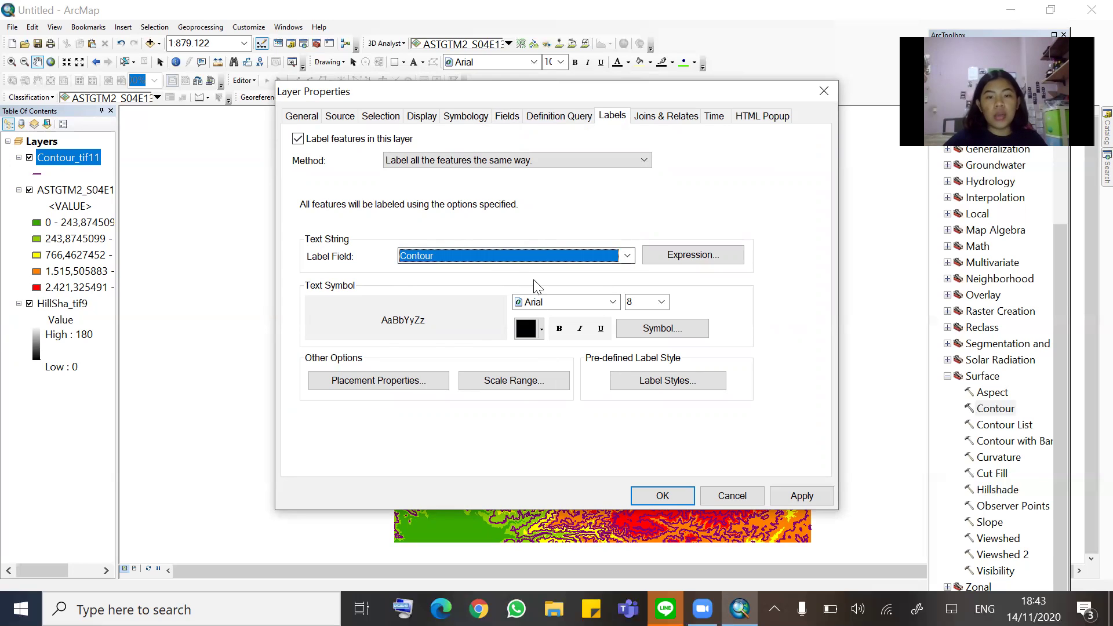
# Set the contour label font to Times New Roman at size 6 and apply the layer properties
pyautogui.click(549, 306)
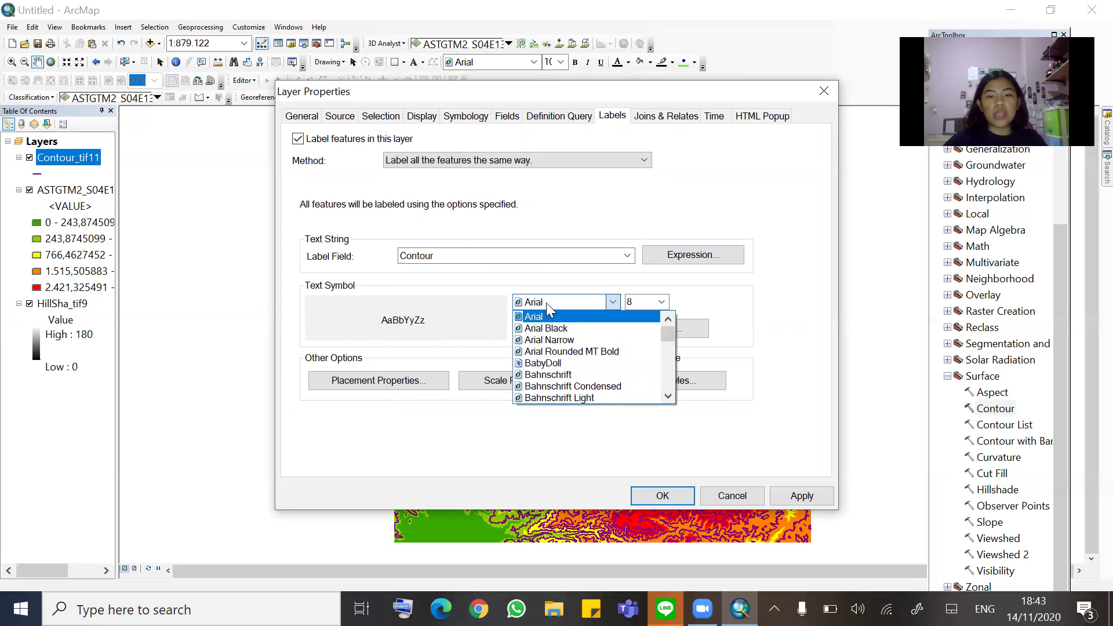
pyautogui.write('Times New Roman')
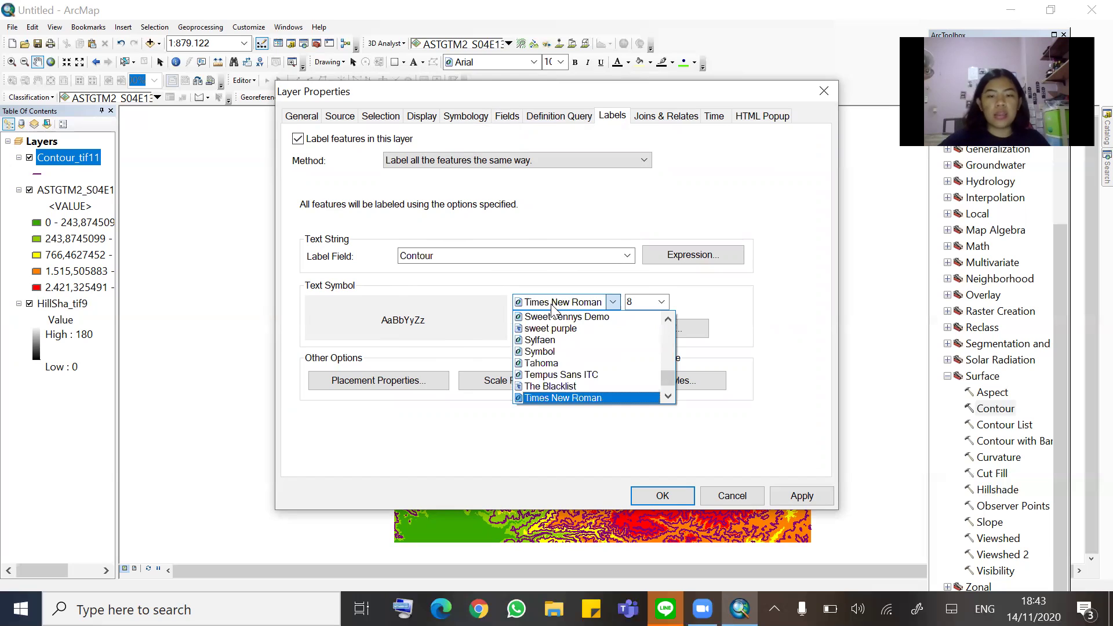
pyautogui.click(548, 398)
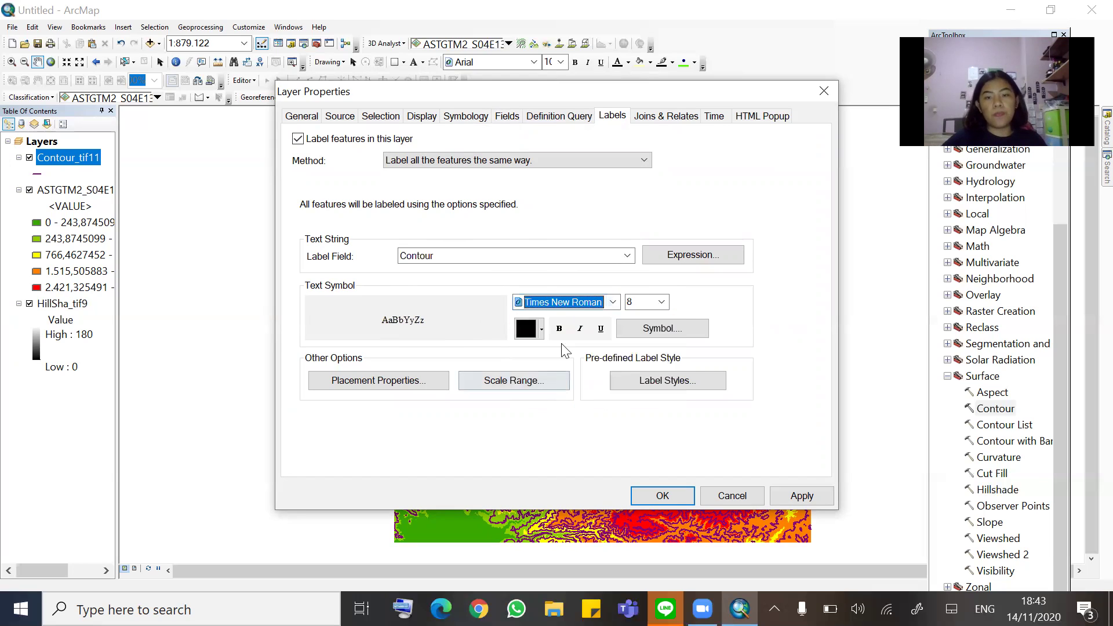
pyautogui.click(661, 302)
pyautogui.scroll(1, 649, 357)
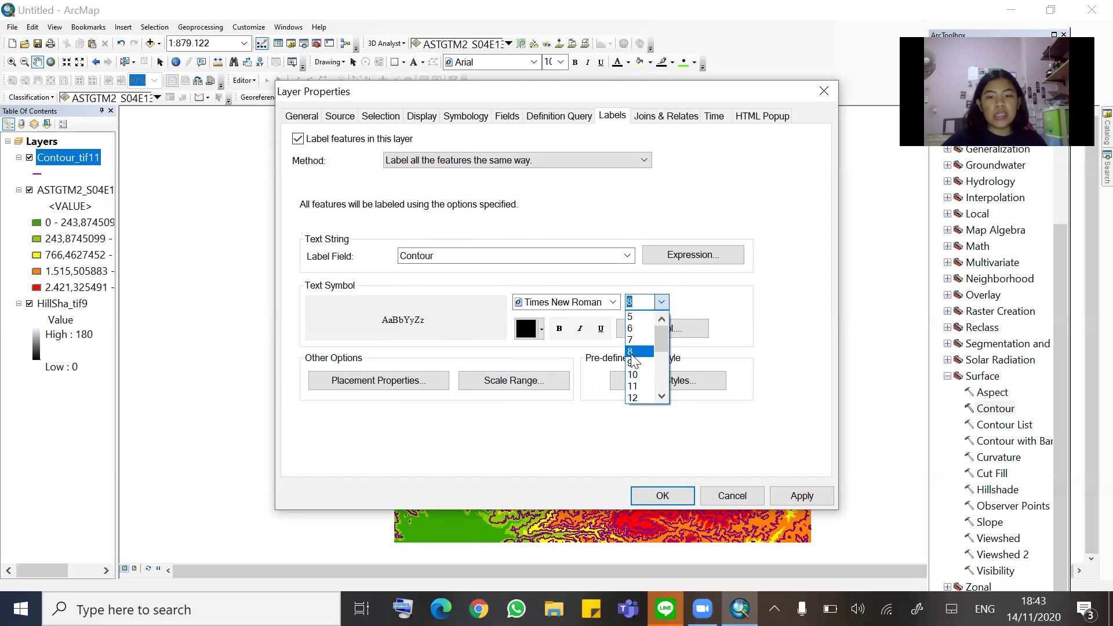
pyautogui.click(633, 328)
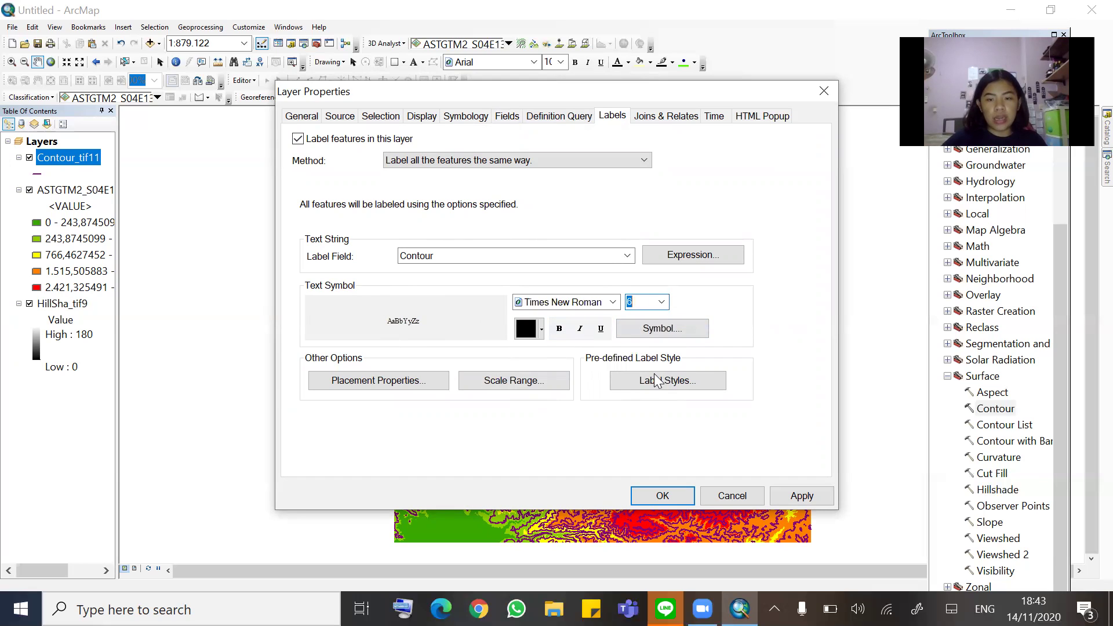
pyautogui.click(508, 116)
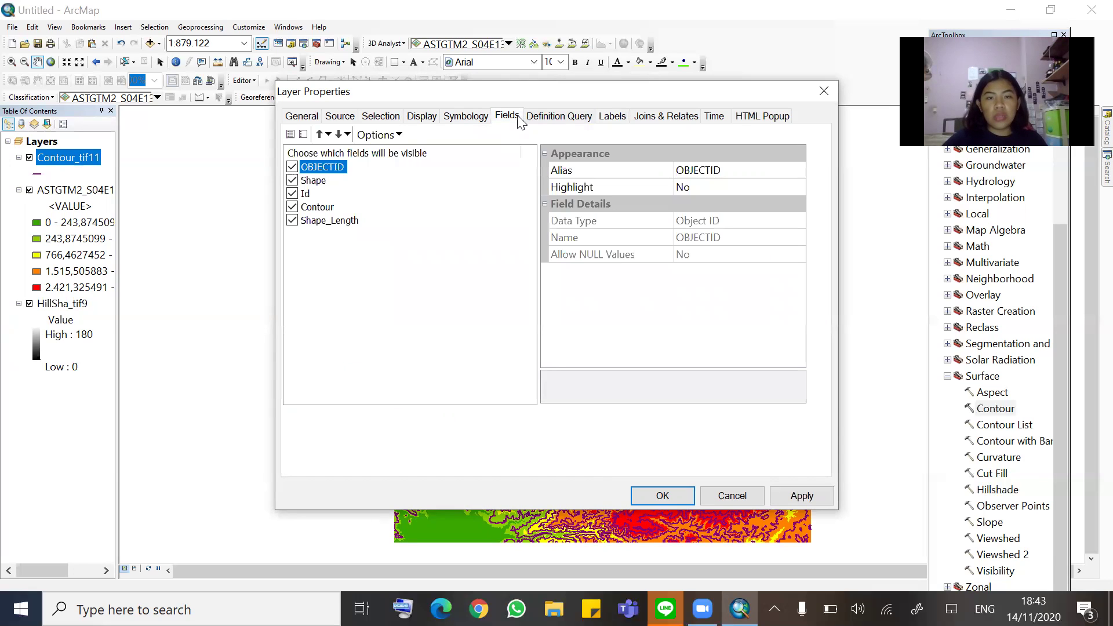
pyautogui.click(611, 116)
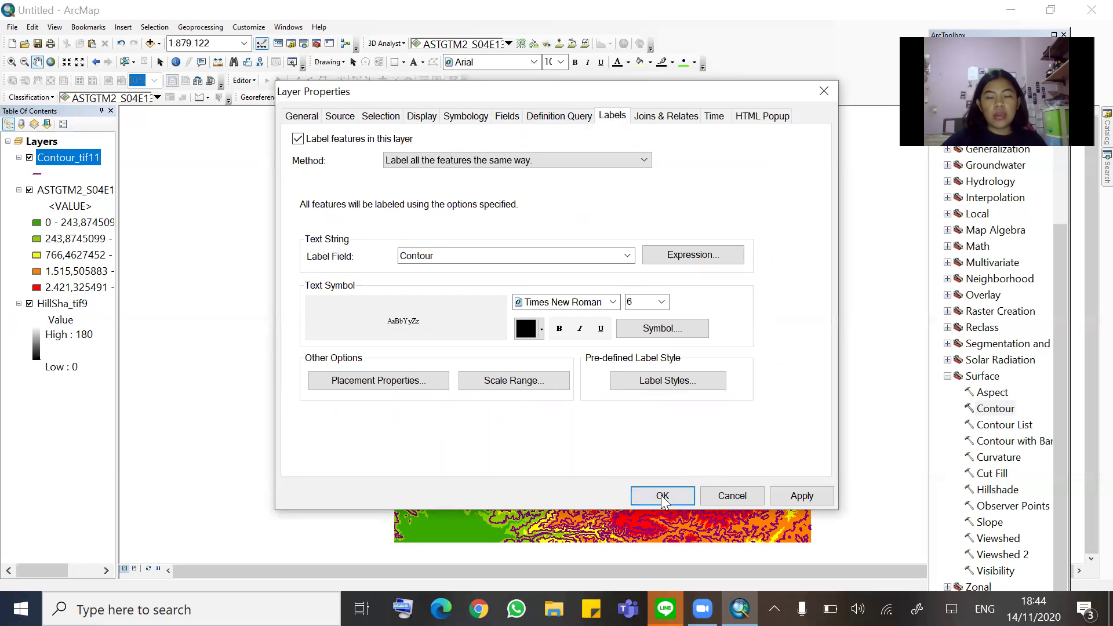
pyautogui.click(665, 492)
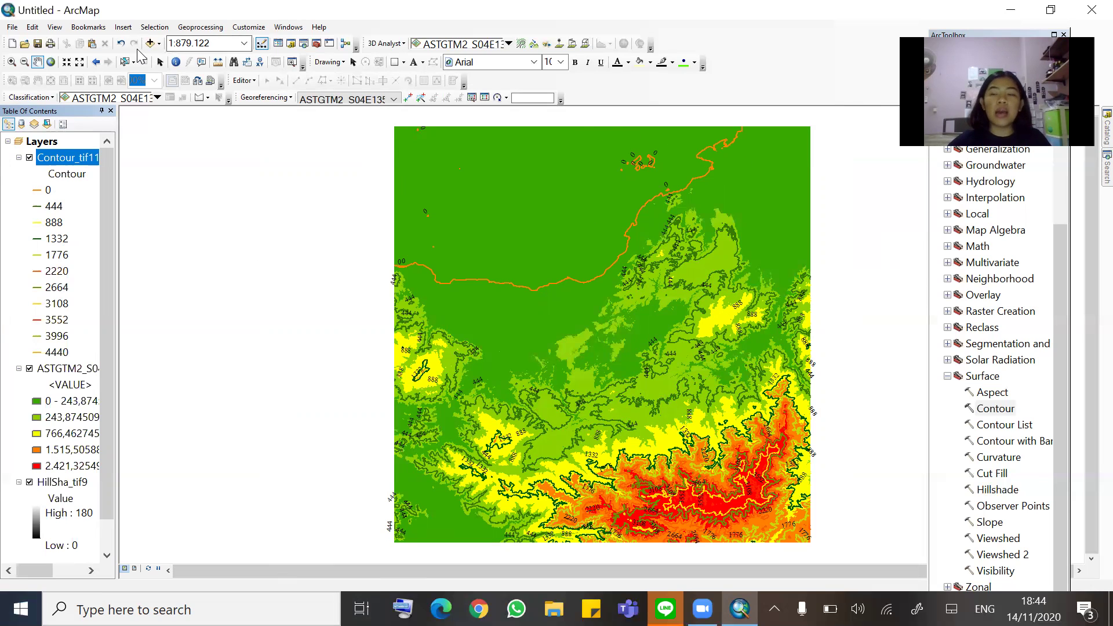
# Switch the map to layout view and open the page and print setup
pyautogui.click(53, 29)
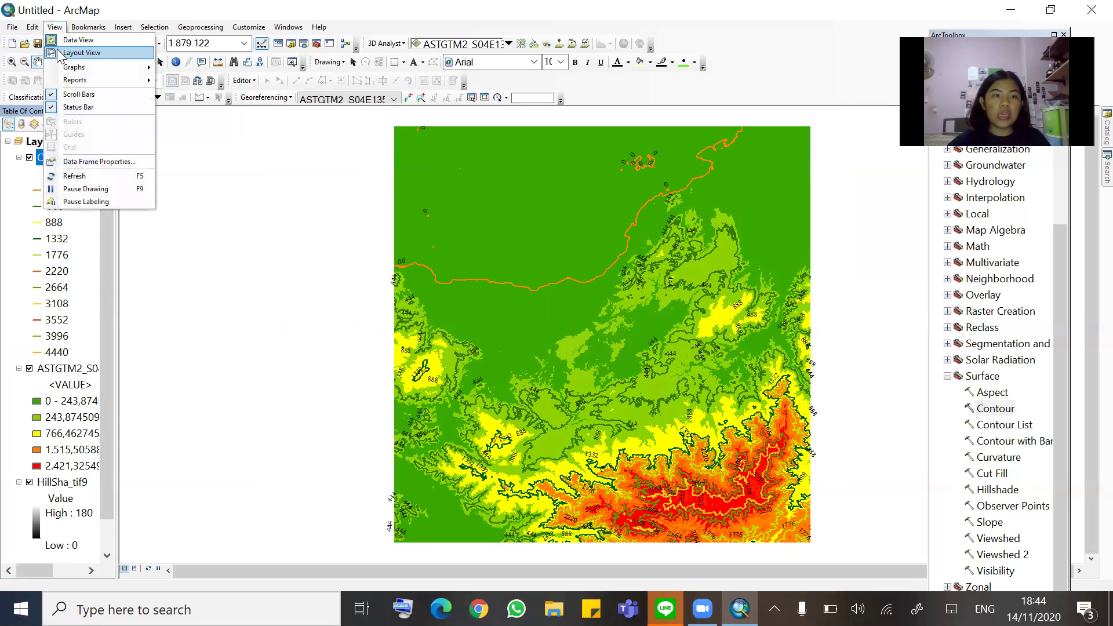
pyautogui.click(58, 52)
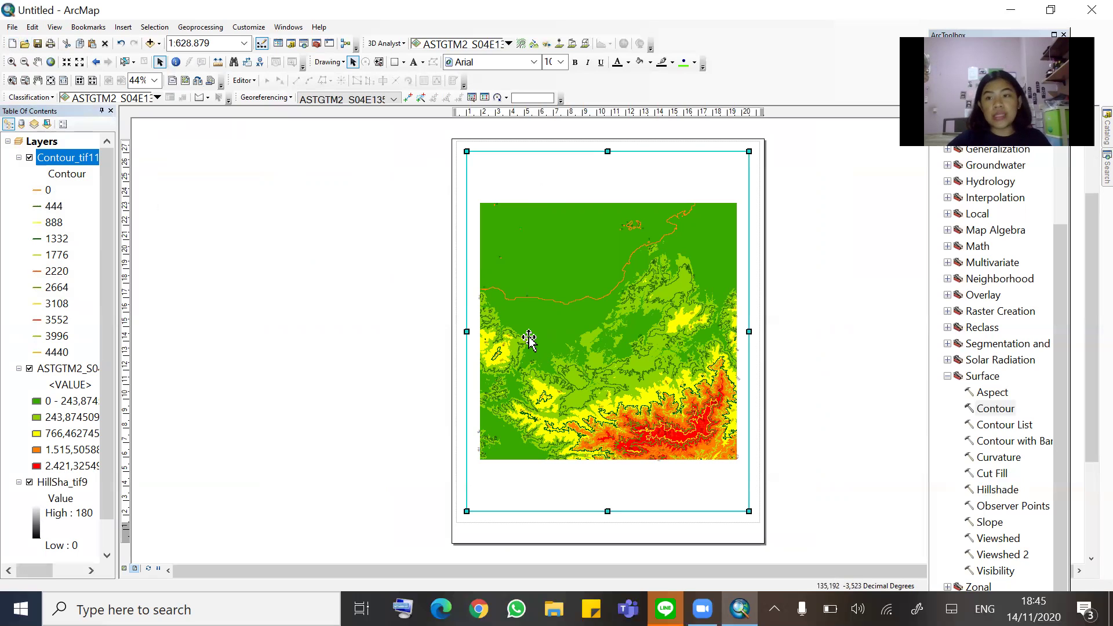
pyautogui.click(51, 46)
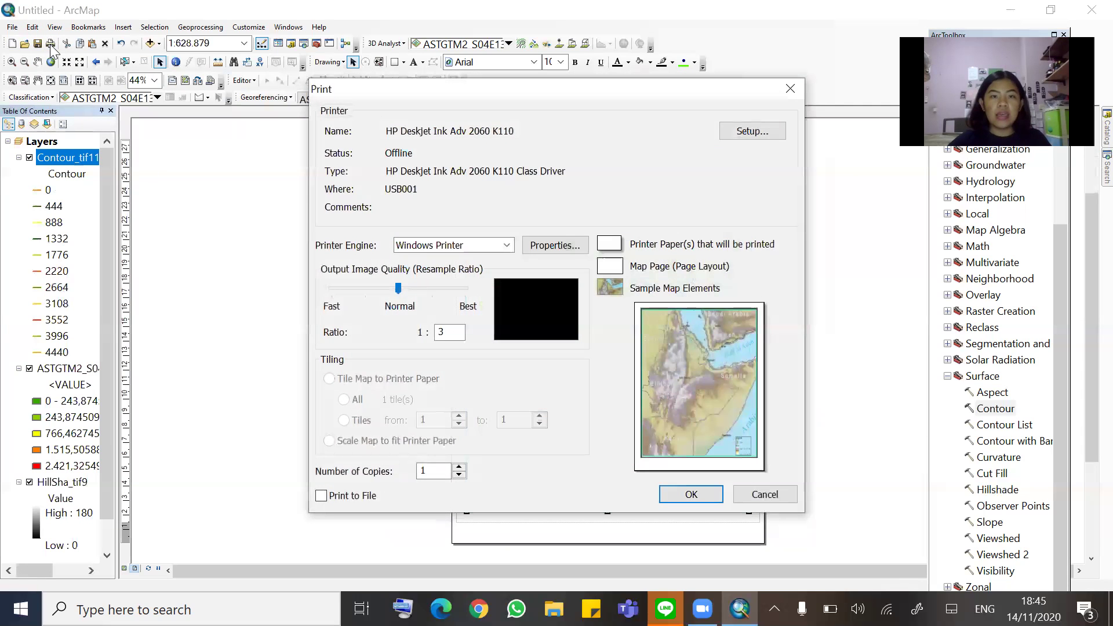
pyautogui.click(747, 132)
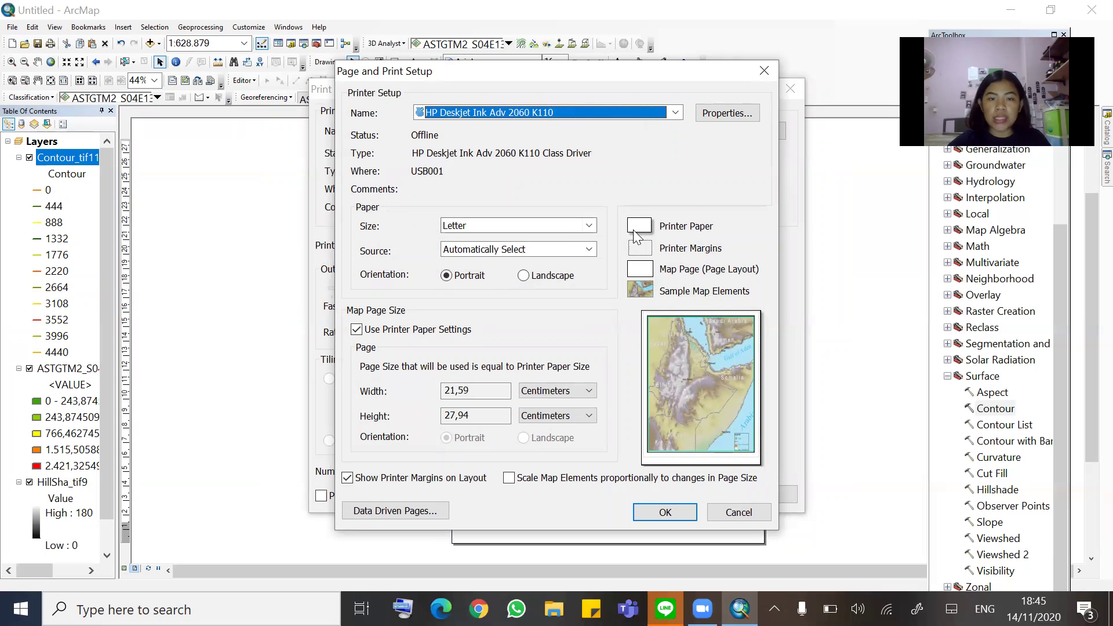
# Set the printer paper size to A4
pyautogui.click(559, 227)
pyautogui.scroll(-7, 517, 301)
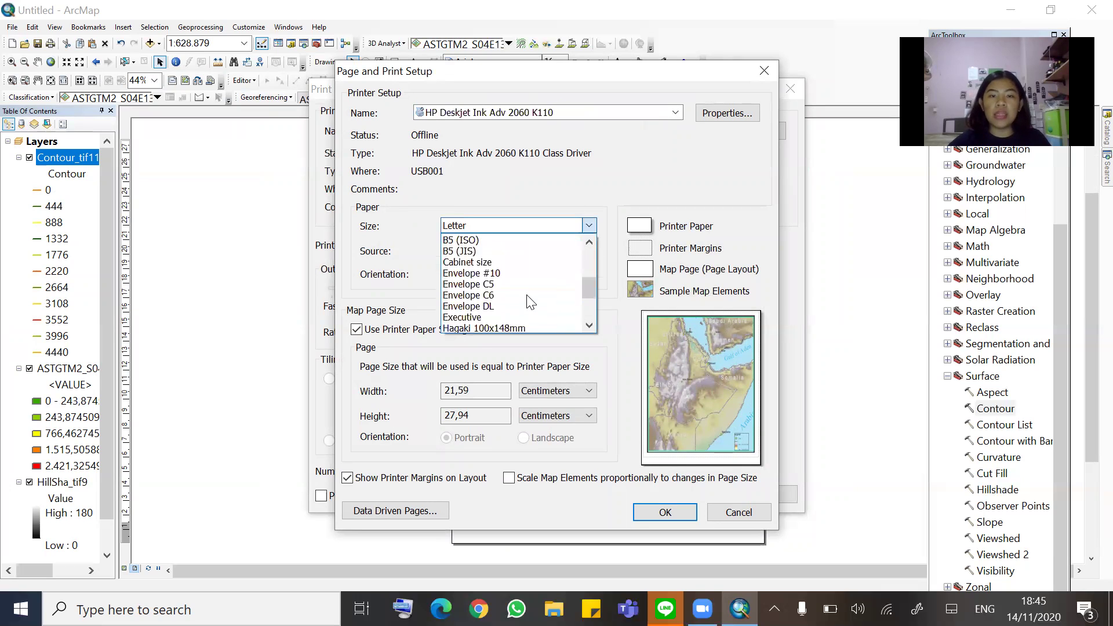
pyautogui.scroll(7, 484, 287)
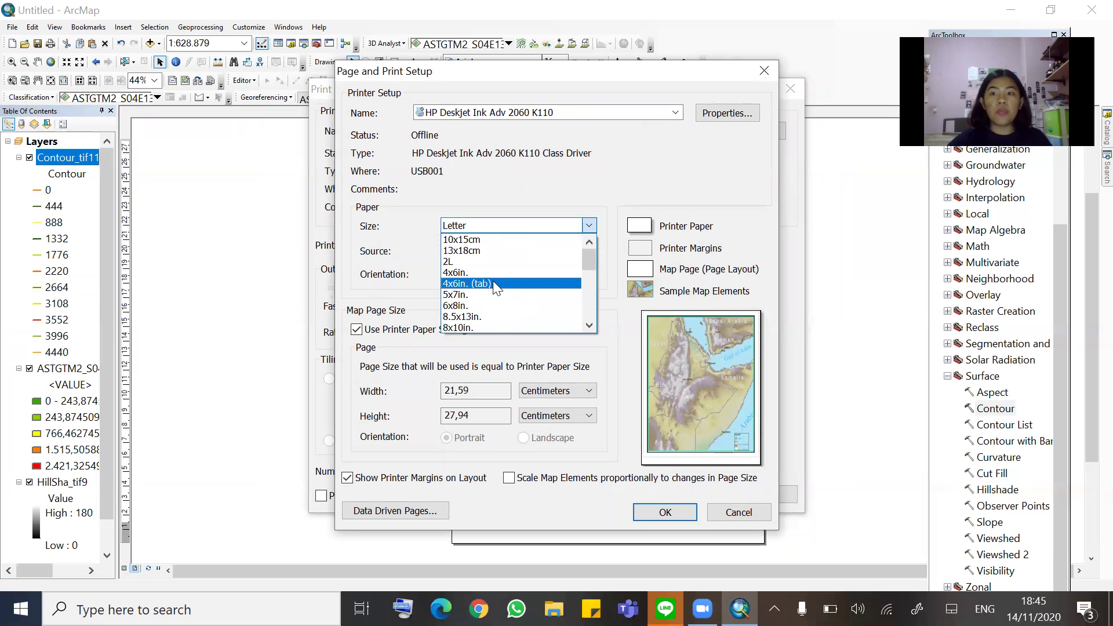
pyautogui.scroll(-4, 497, 289)
pyautogui.scroll(-2, 497, 290)
pyautogui.scroll(3, 471, 256)
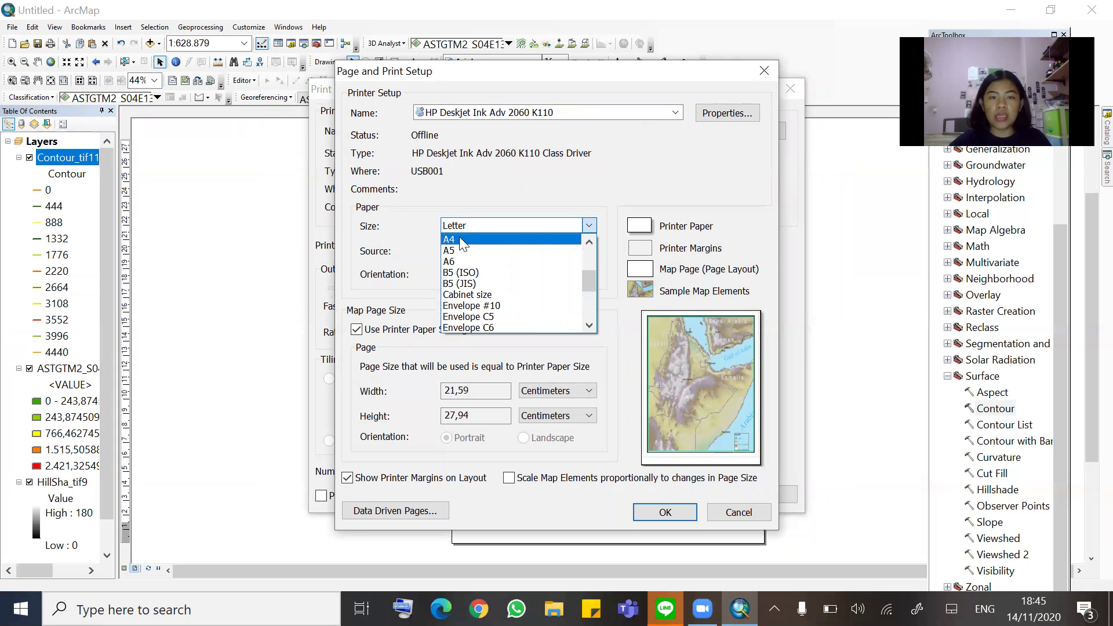
pyautogui.click(456, 241)
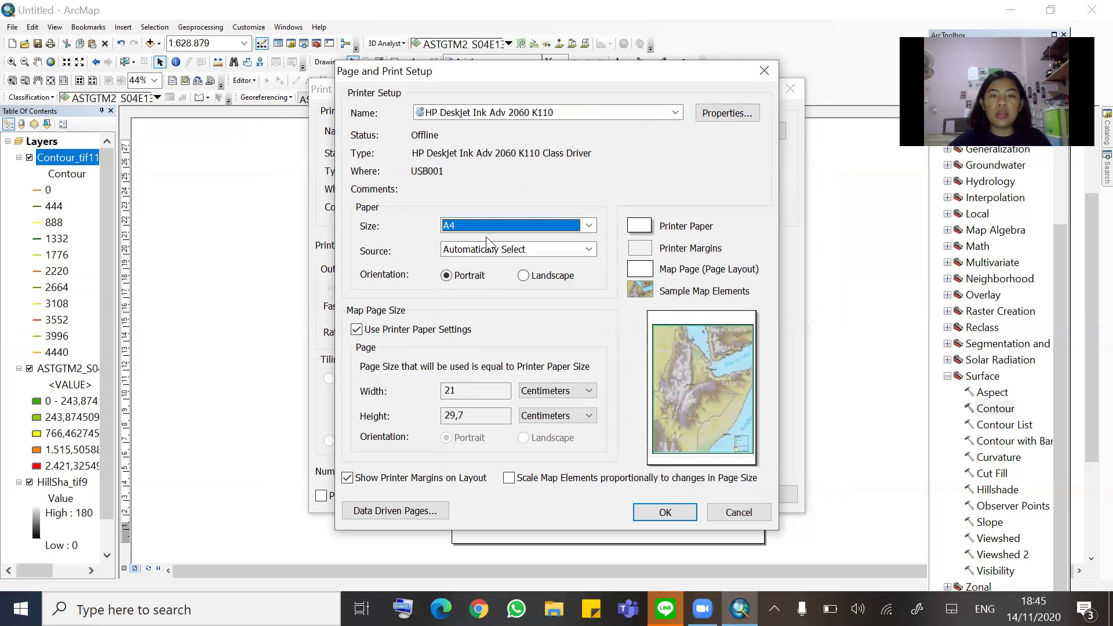
# Set the paper source to Automatically Select and the orientation to landscape, stop using printer paper settings for the map page, and accept the setup
pyautogui.click(453, 253)
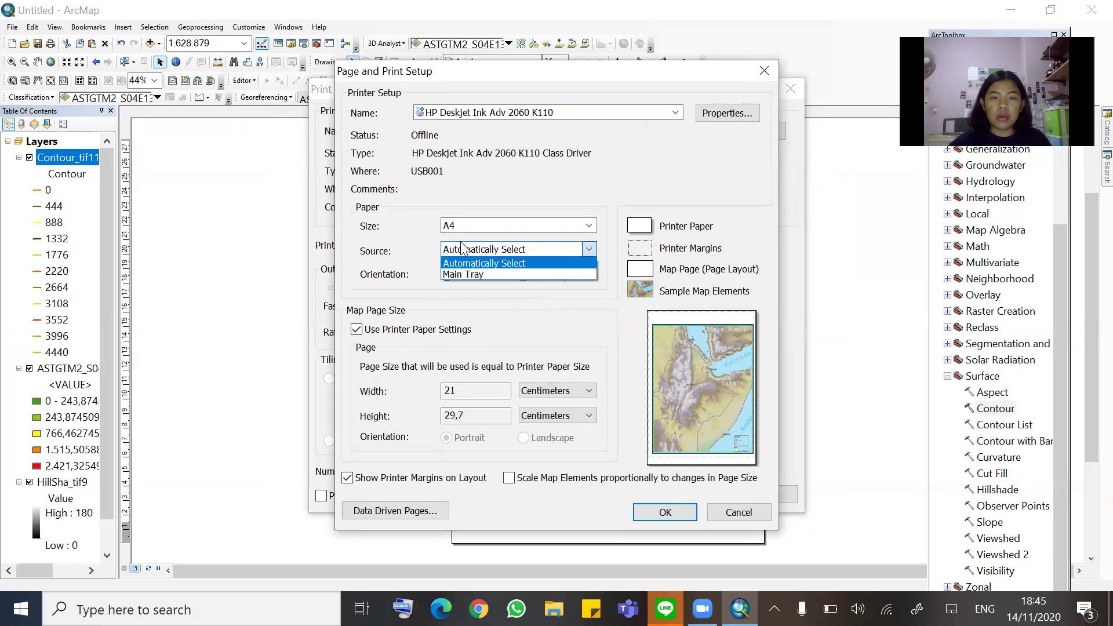
pyautogui.click(468, 265)
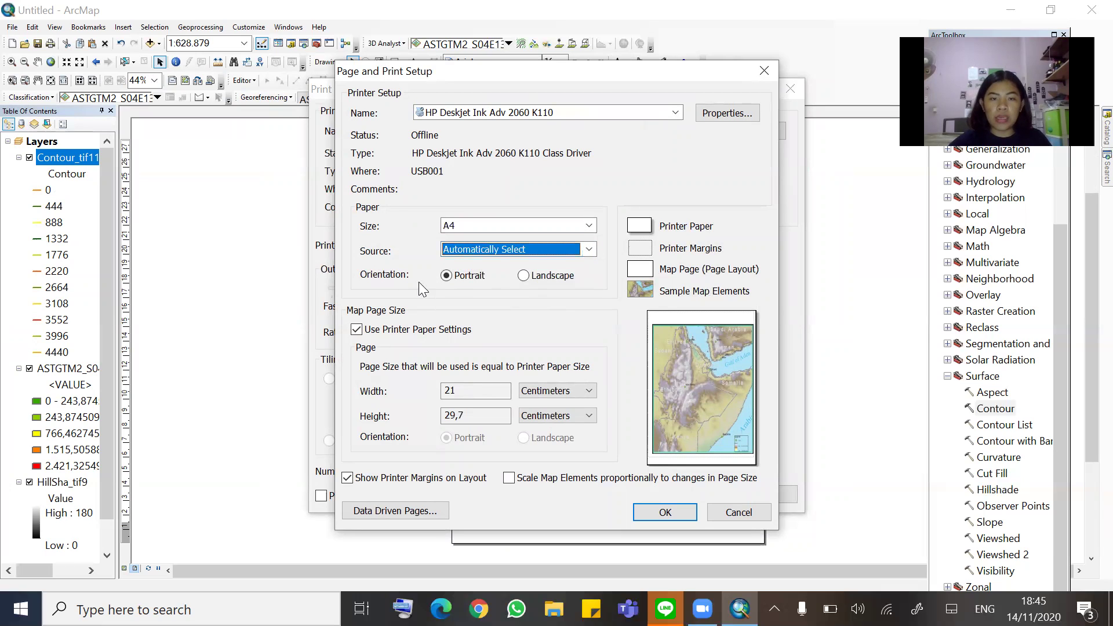
pyautogui.click(524, 275)
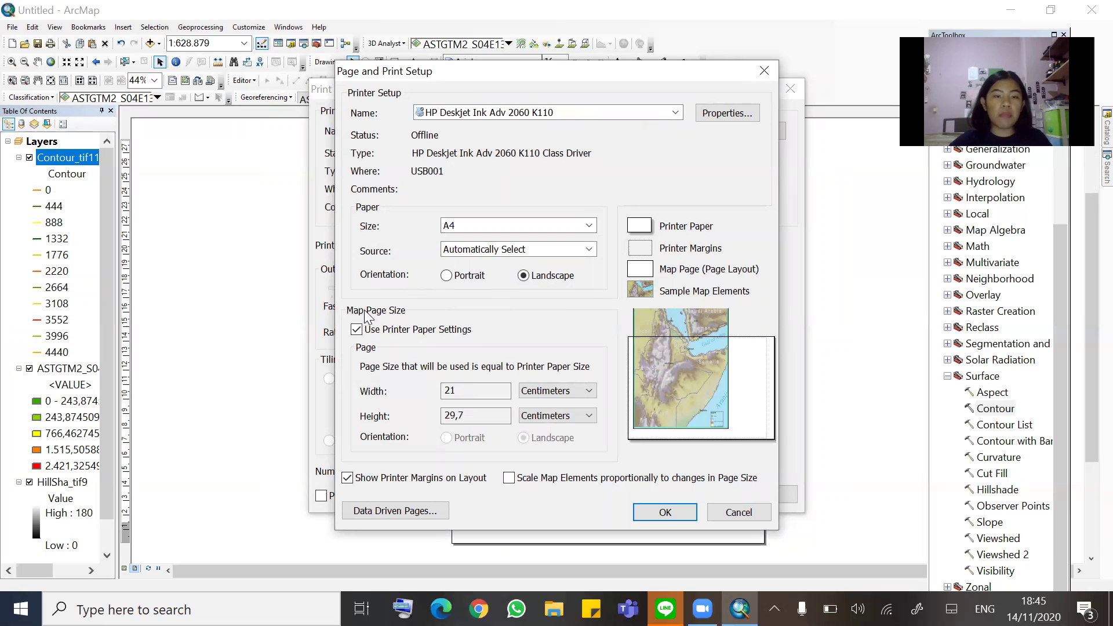
pyautogui.click(356, 329)
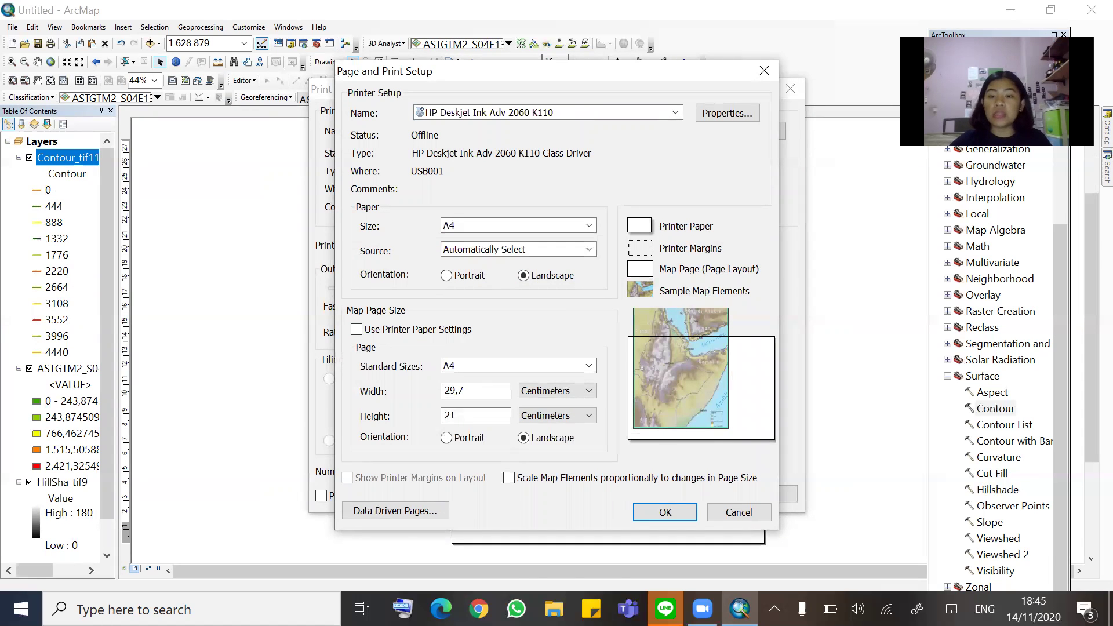
pyautogui.click(666, 512)
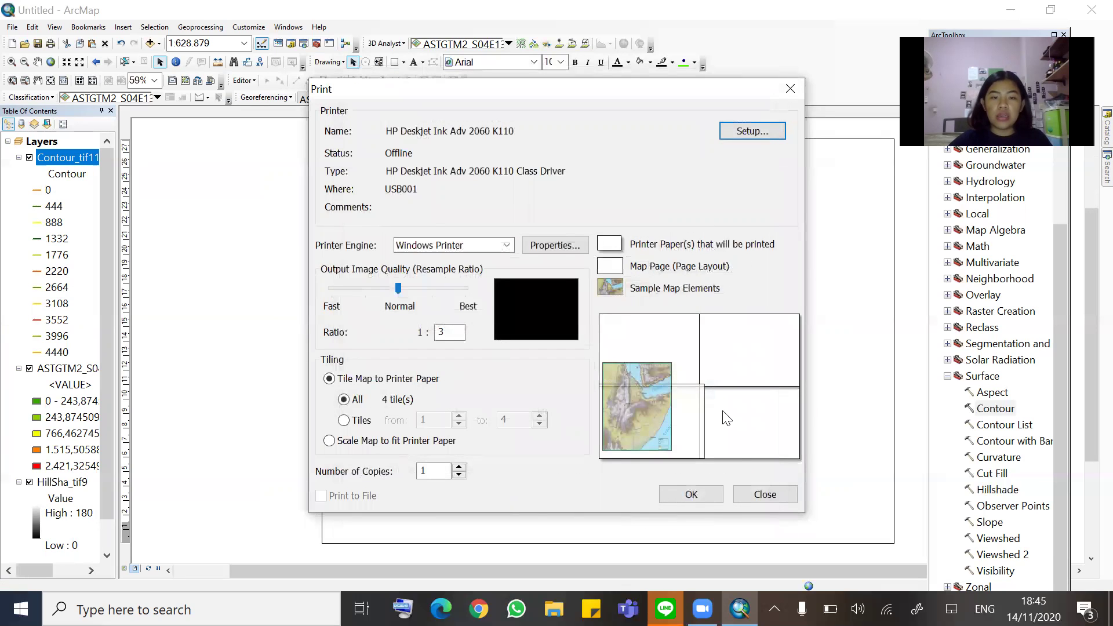
pyautogui.click(695, 494)
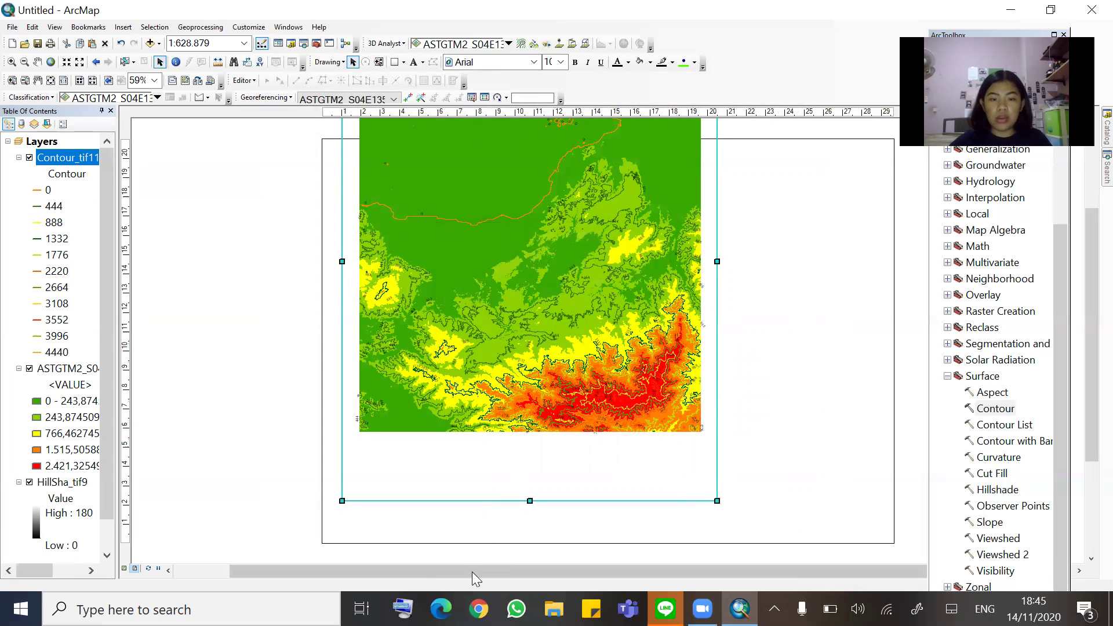
# Reposition the data frame on the landscape page and shorten its height to the extent of the DEM
pyautogui.moveTo(586, 316); pyautogui.dragTo(584, 366)
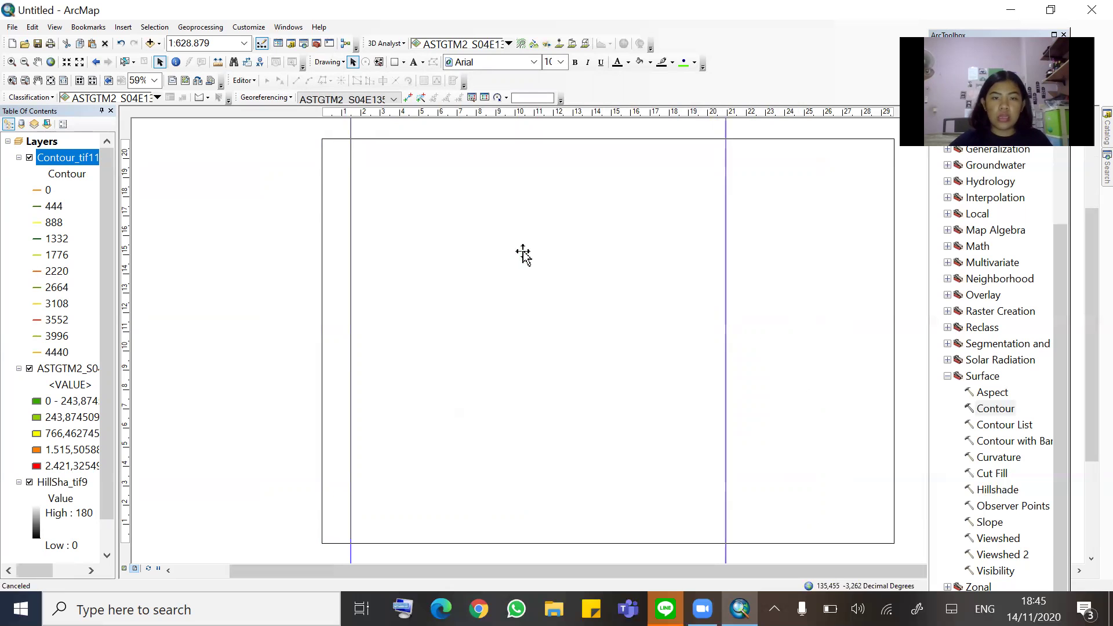
pyautogui.moveTo(1084, 330); pyautogui.dragTo(1047, 300)
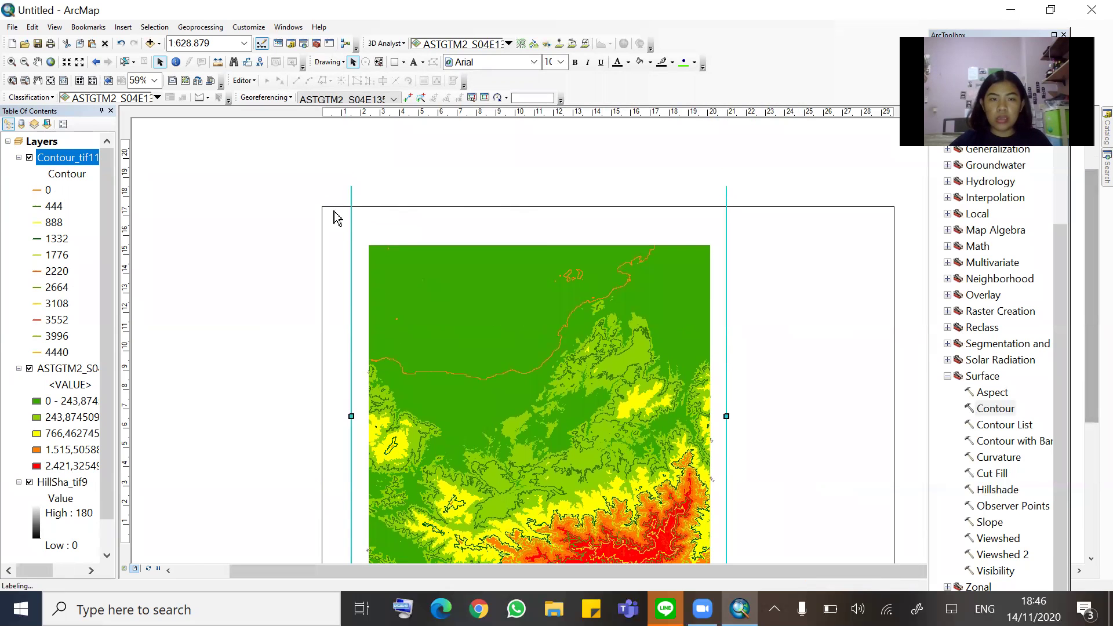
pyautogui.moveTo(1089, 342); pyautogui.dragTo(1089, 322)
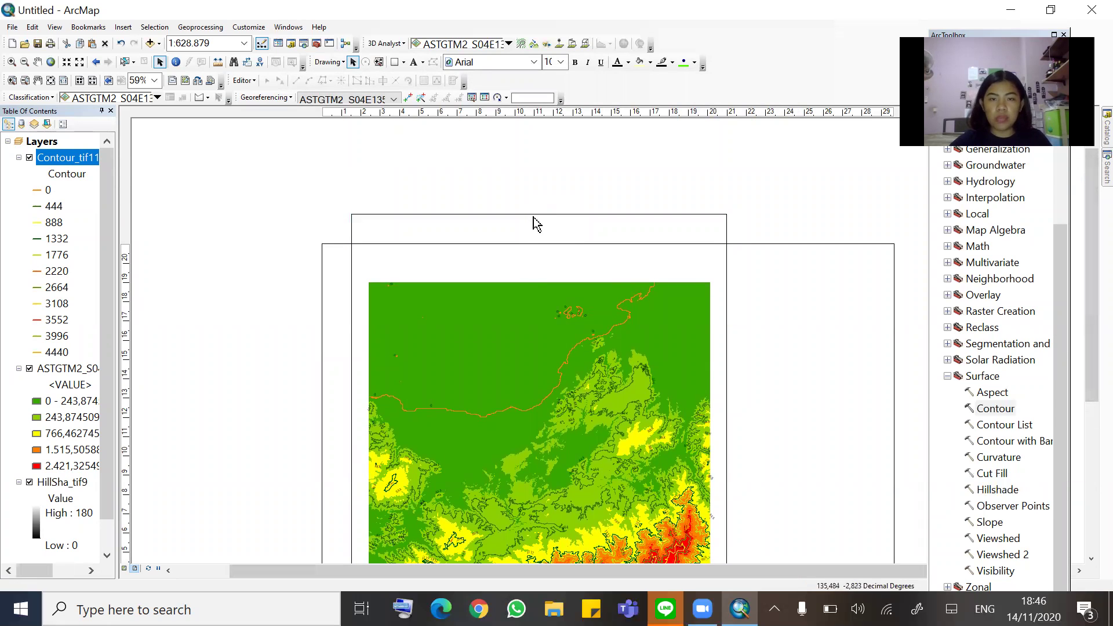
pyautogui.moveTo(545, 223); pyautogui.dragTo(540, 334)
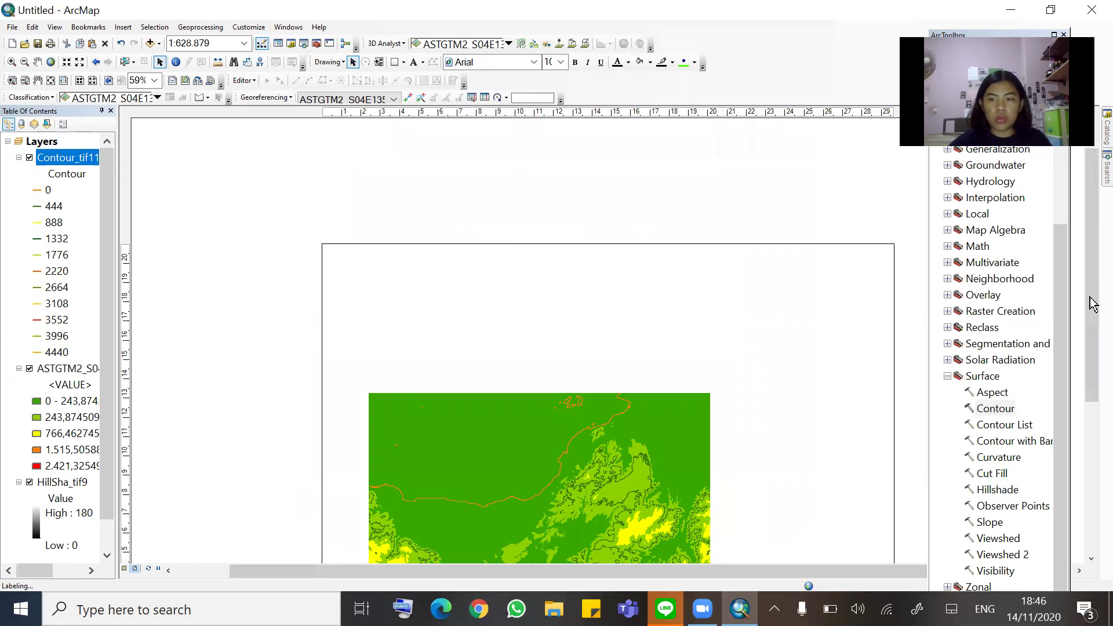
pyautogui.moveTo(1093, 303); pyautogui.dragTo(1086, 373)
pyautogui.moveTo(590, 352); pyautogui.dragTo(593, 229)
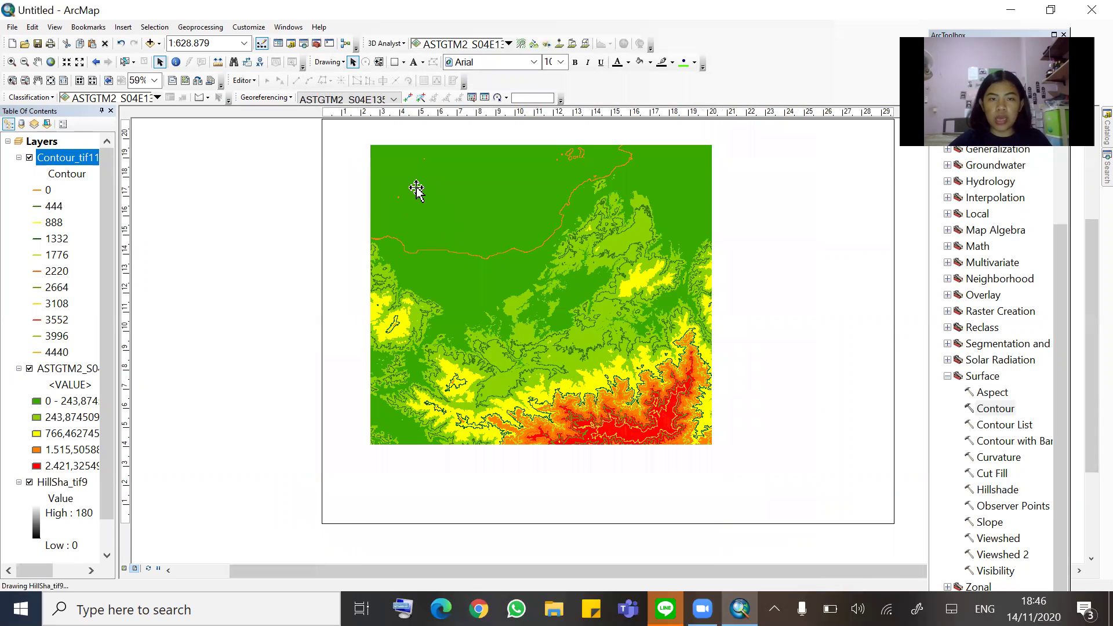
# Narrow the data frame until its side edges meet the edges of the DEM
pyautogui.click(748, 210)
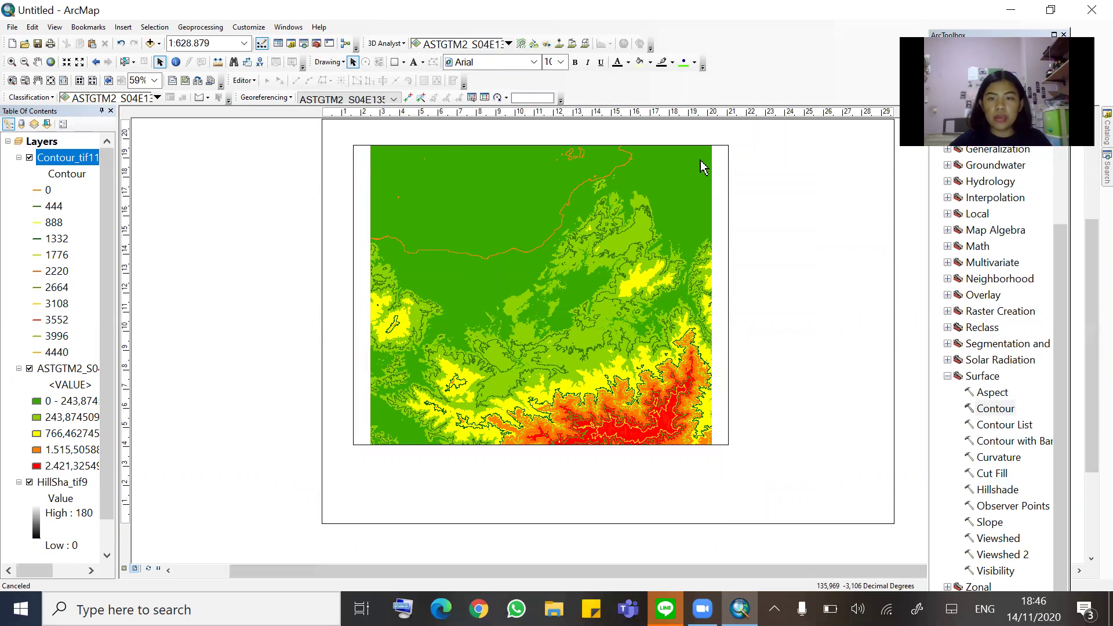
pyautogui.click(703, 260)
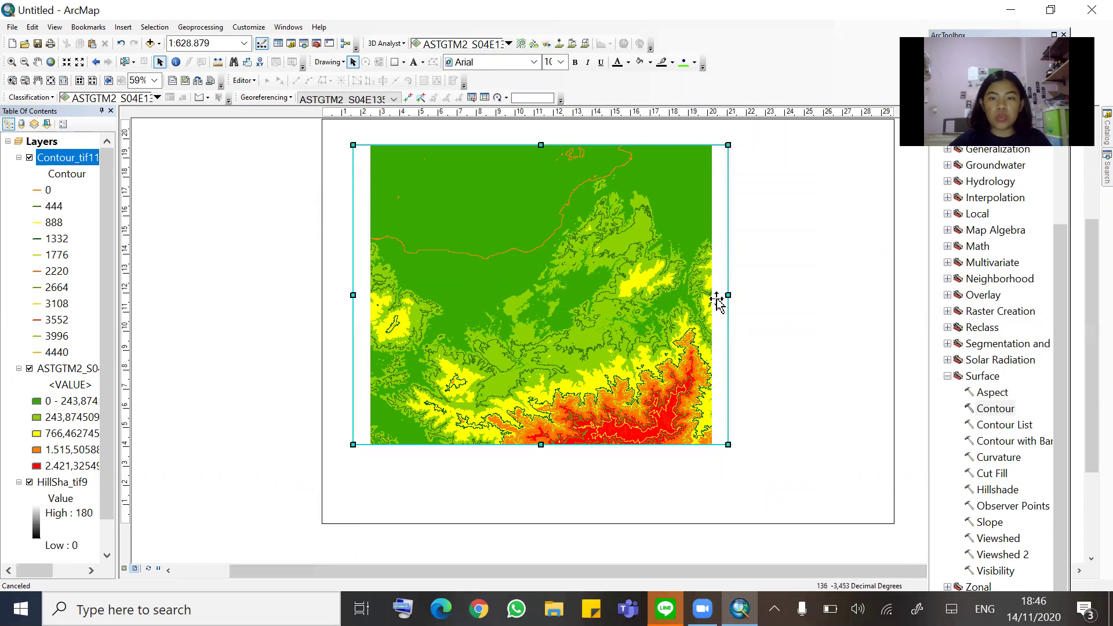
pyautogui.moveTo(728, 297); pyautogui.dragTo(710, 298)
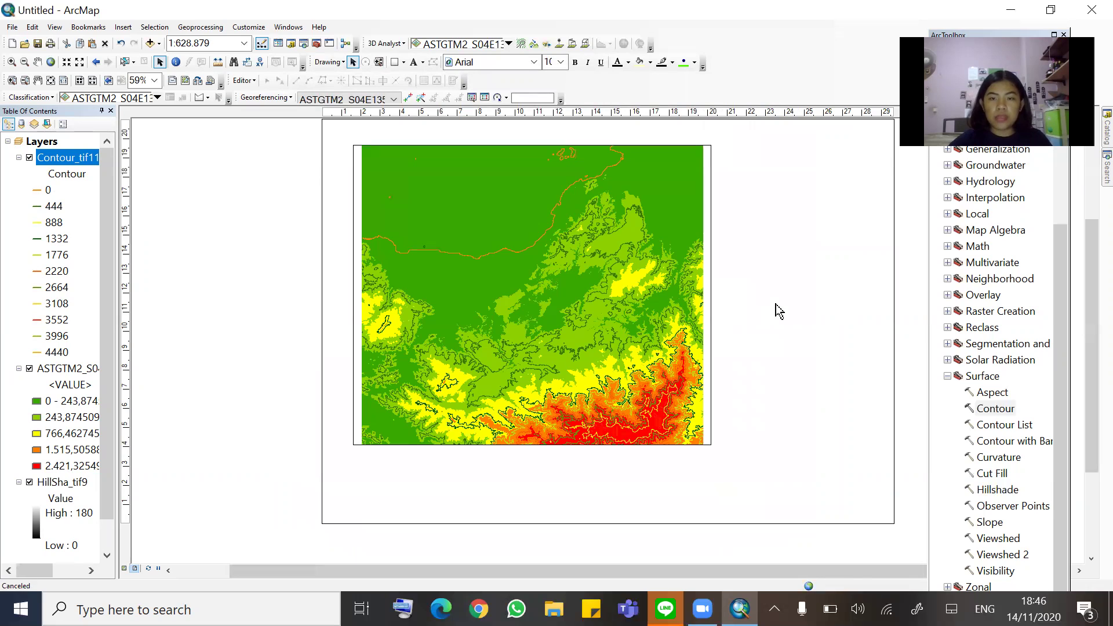
pyautogui.click(644, 315)
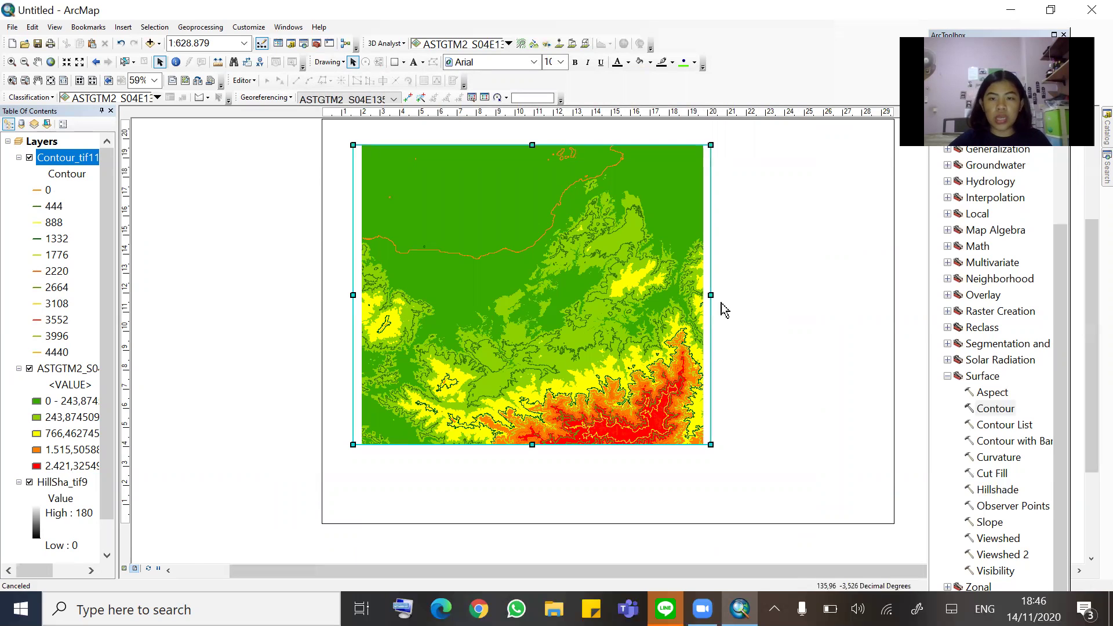
pyautogui.moveTo(711, 297); pyautogui.dragTo(702, 298)
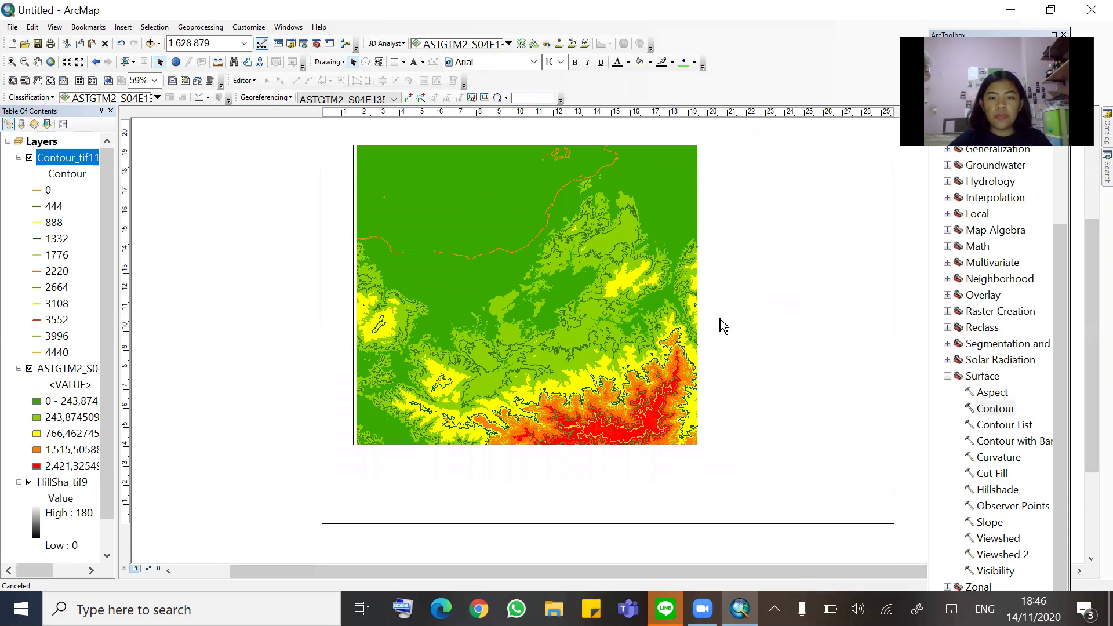
pyautogui.click(614, 284)
pyautogui.moveTo(702, 299); pyautogui.dragTo(694, 299)
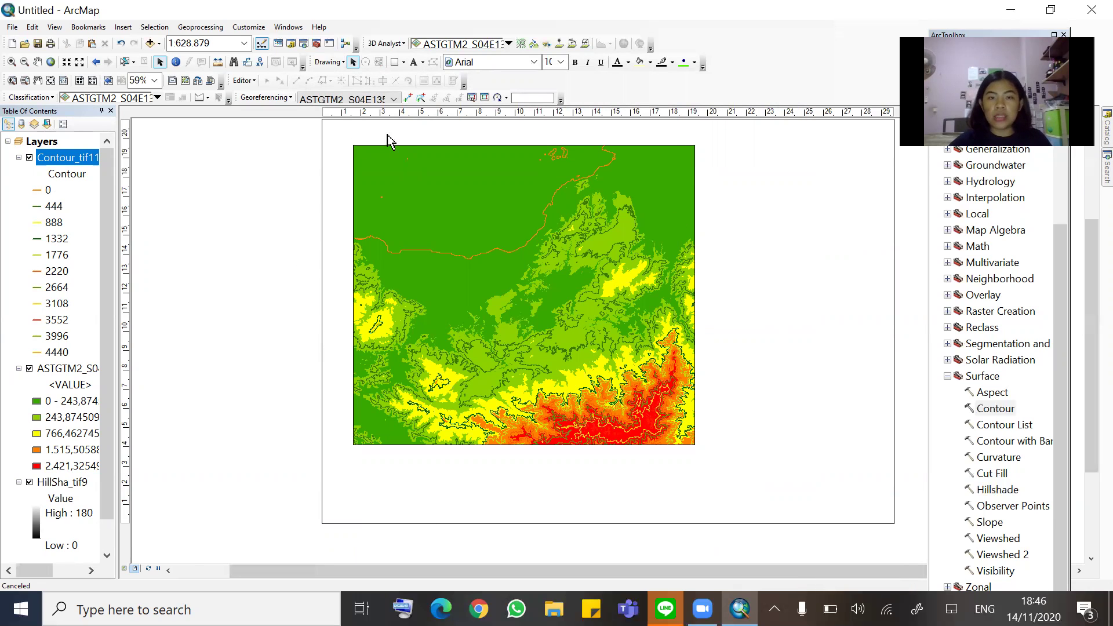
# Nudge the data frame slightly upward on the page and set the map scale to 1:600.000
pyautogui.click(525, 269)
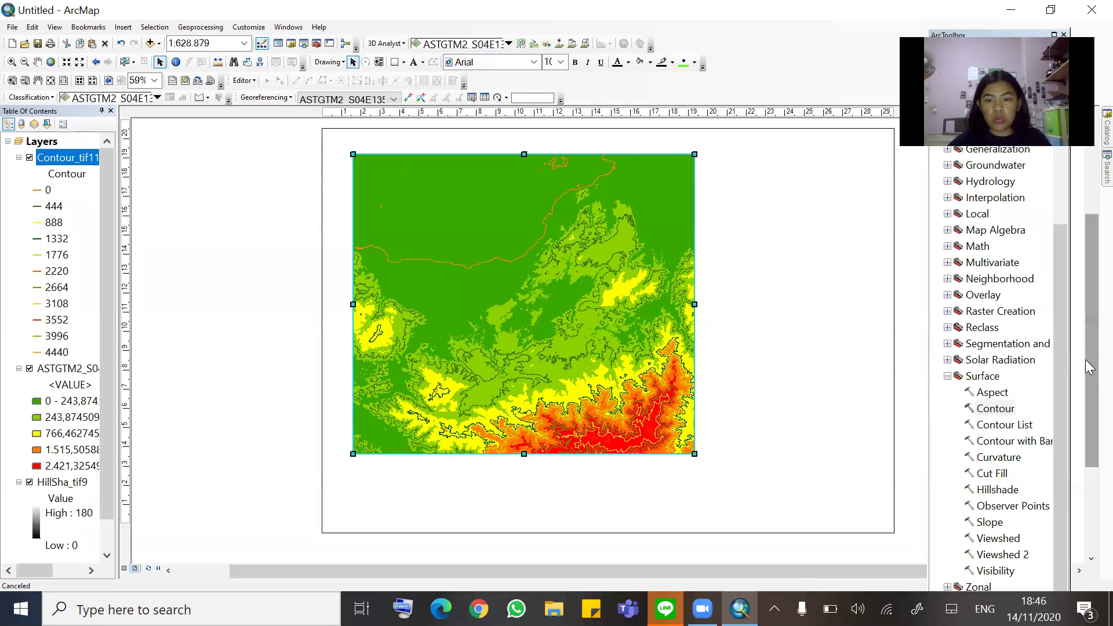
pyautogui.moveTo(521, 292); pyautogui.dragTo(522, 289)
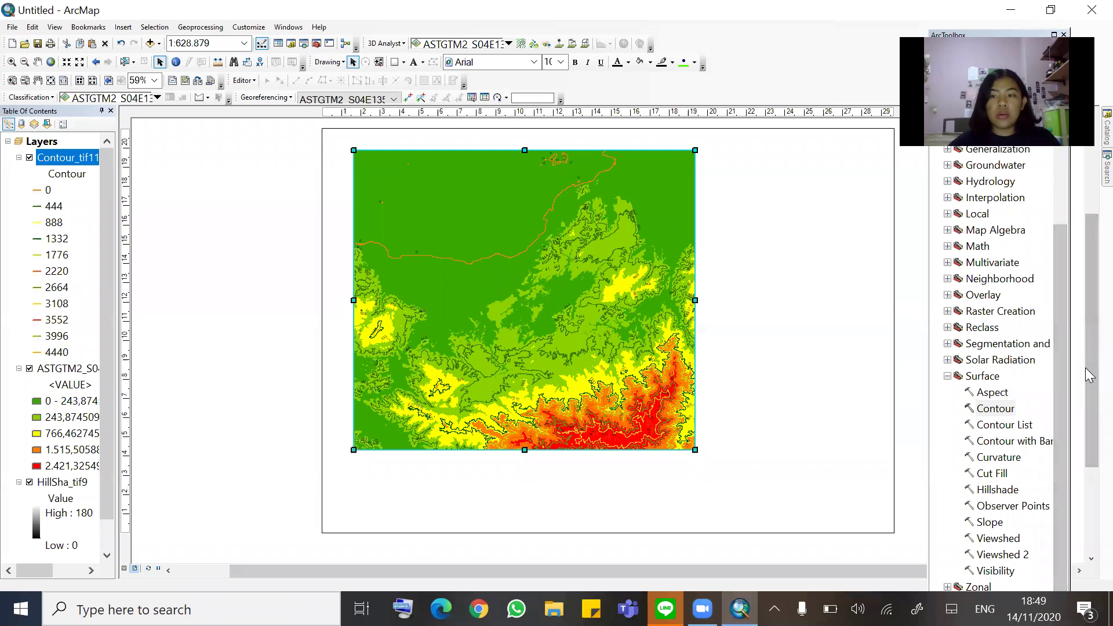
pyautogui.moveTo(1088, 378); pyautogui.dragTo(1089, 366)
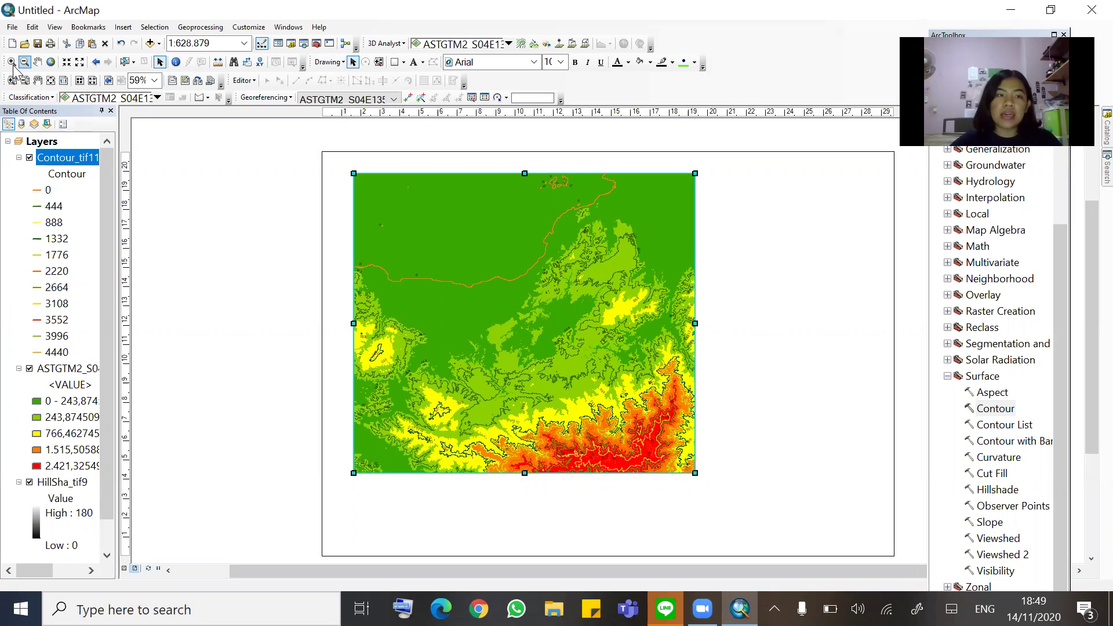
pyautogui.click(67, 62)
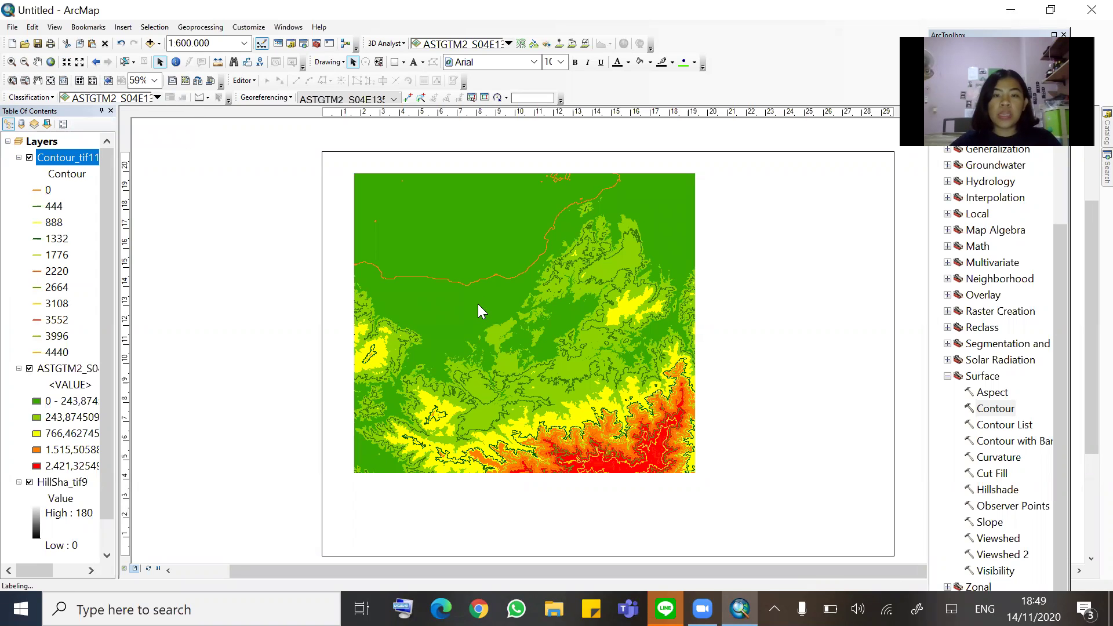
# Enlarge the data frame from its lower right corner and shift it down on the page
pyautogui.moveTo(492, 305); pyautogui.dragTo(491, 316)
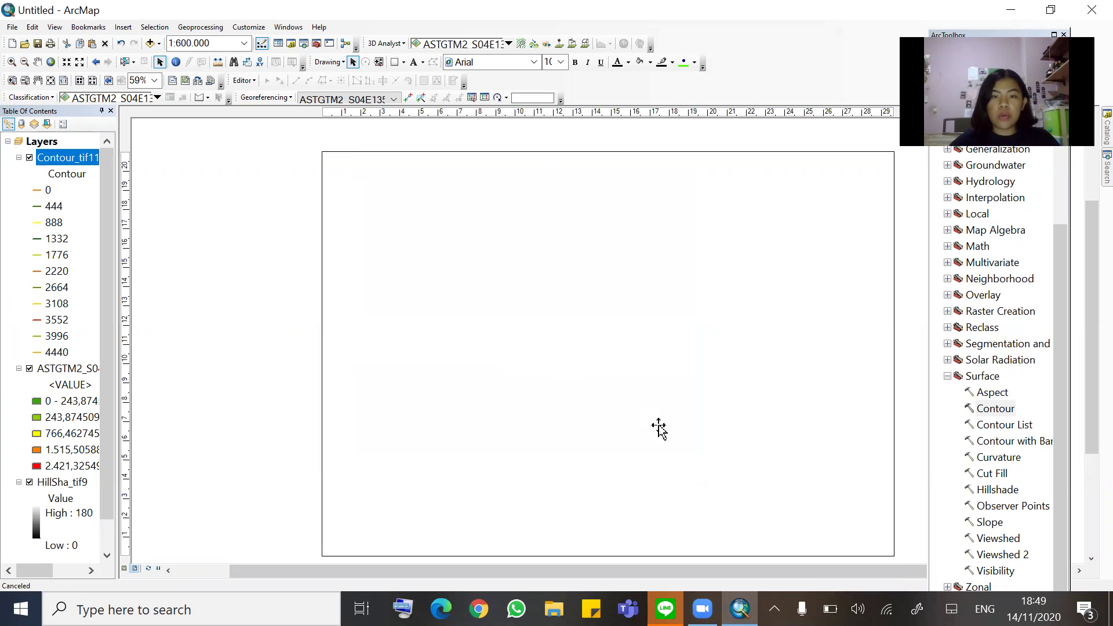
pyautogui.moveTo(852, 567); pyautogui.dragTo(828, 572)
pyautogui.moveTo(557, 335); pyautogui.dragTo(558, 326)
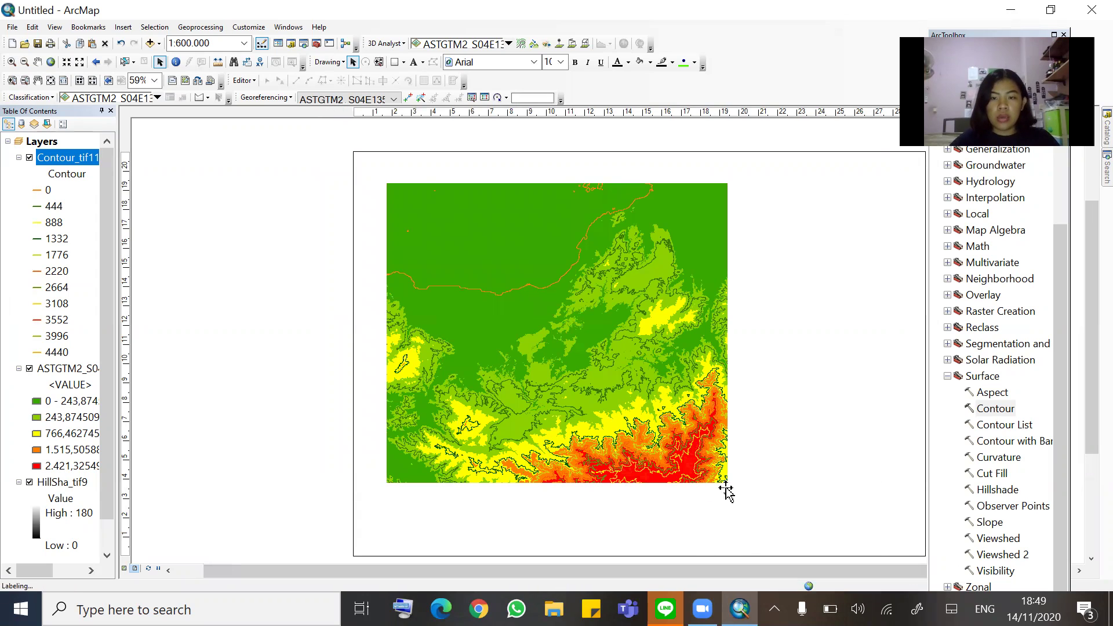
pyautogui.moveTo(728, 483); pyautogui.dragTo(748, 502)
pyautogui.moveTo(643, 419)
pyautogui.mouseDown()
pyautogui.moveTo(610, 429)
pyautogui.moveTo(646, 437)
pyautogui.mouseUp()
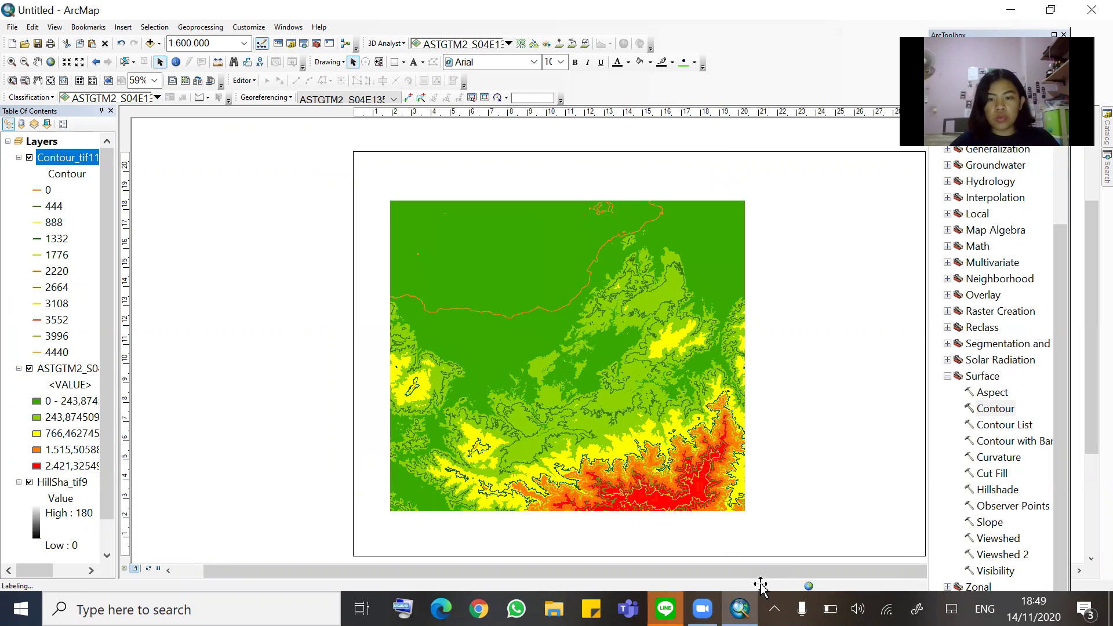
# Adjust the enlarged data frame's position in the left part of the page, leaving room beside it
pyautogui.moveTo(769, 574); pyautogui.dragTo(819, 571)
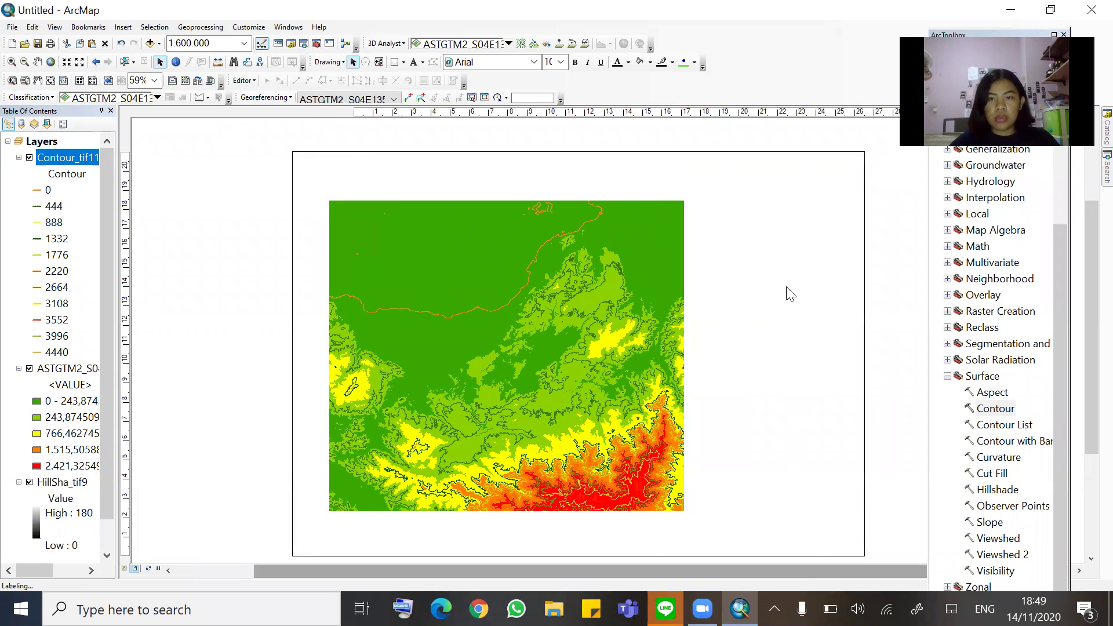
pyautogui.moveTo(486, 328); pyautogui.dragTo(472, 304)
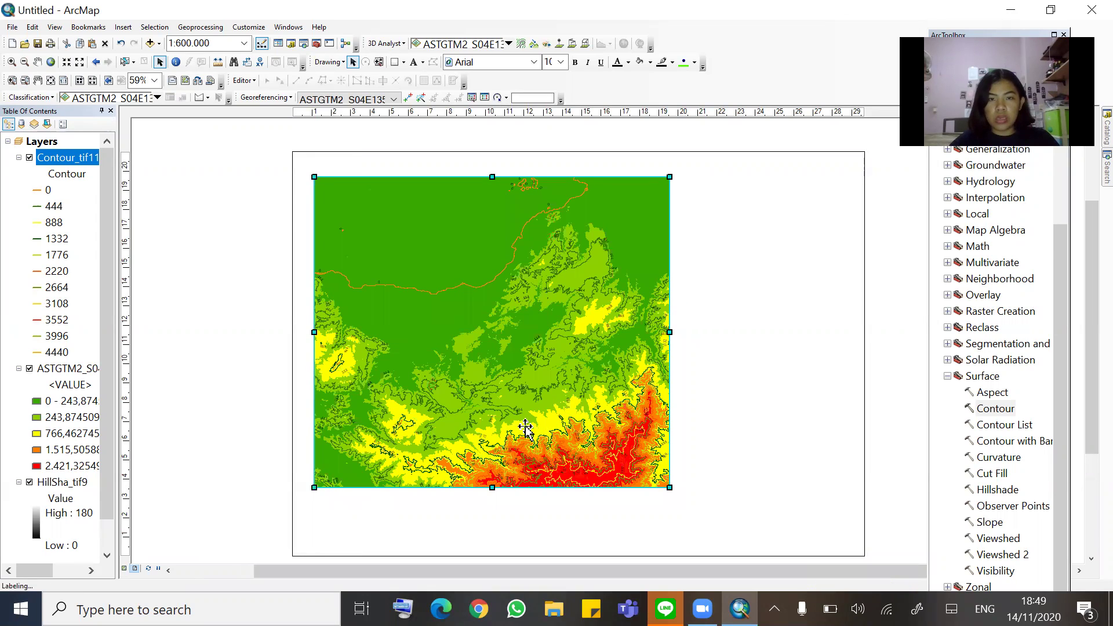
pyautogui.moveTo(509, 412); pyautogui.dragTo(525, 427)
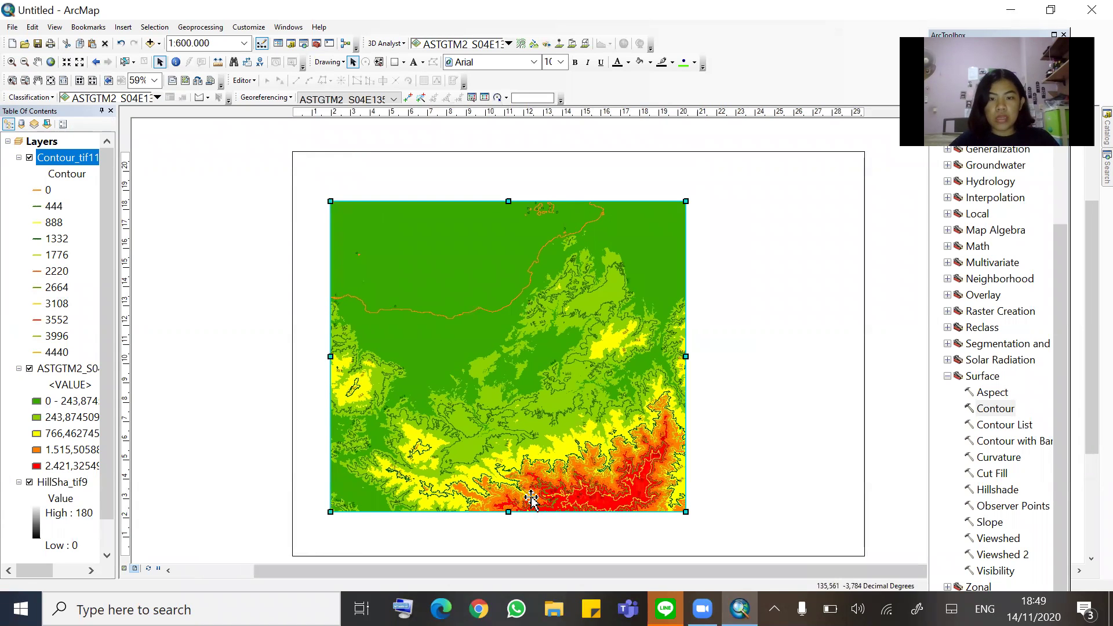
pyautogui.moveTo(531, 578); pyautogui.dragTo(574, 576)
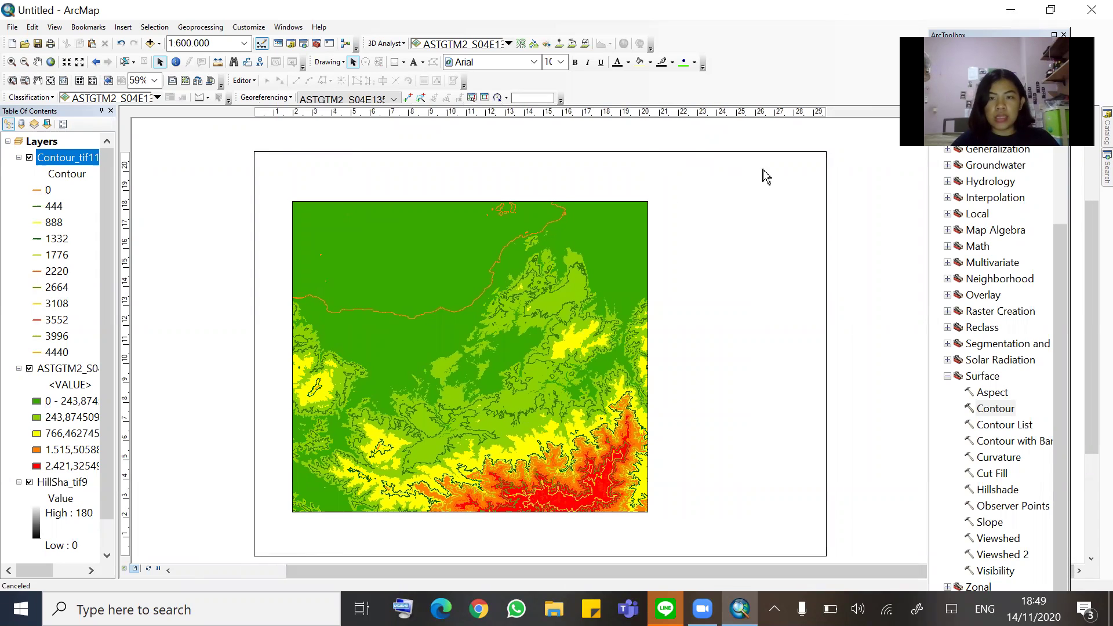
pyautogui.click(518, 370)
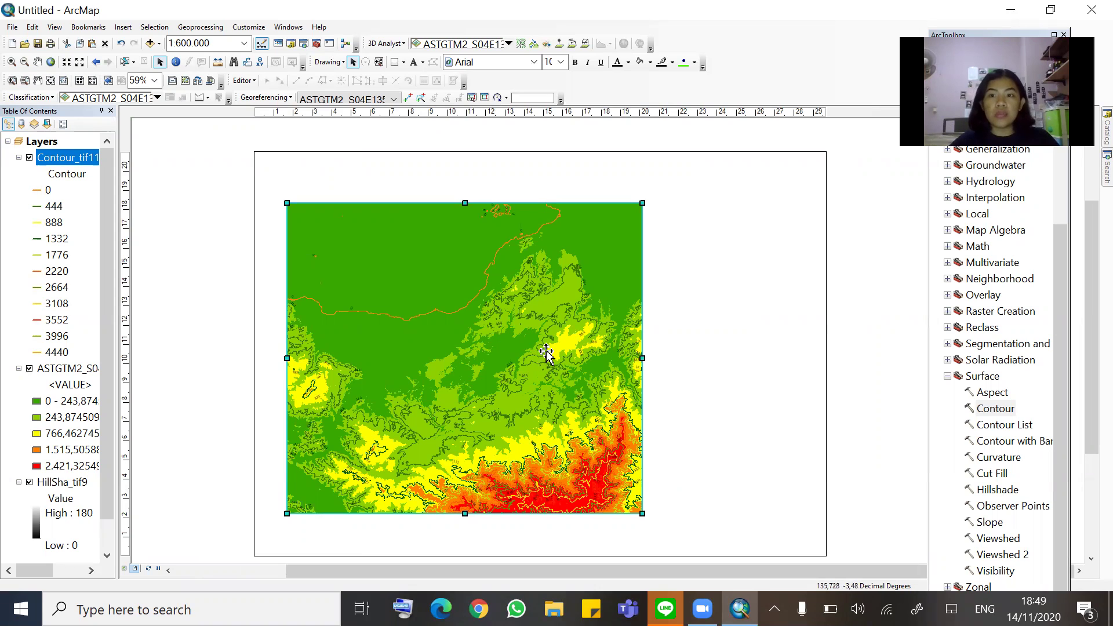
pyautogui.click(487, 360)
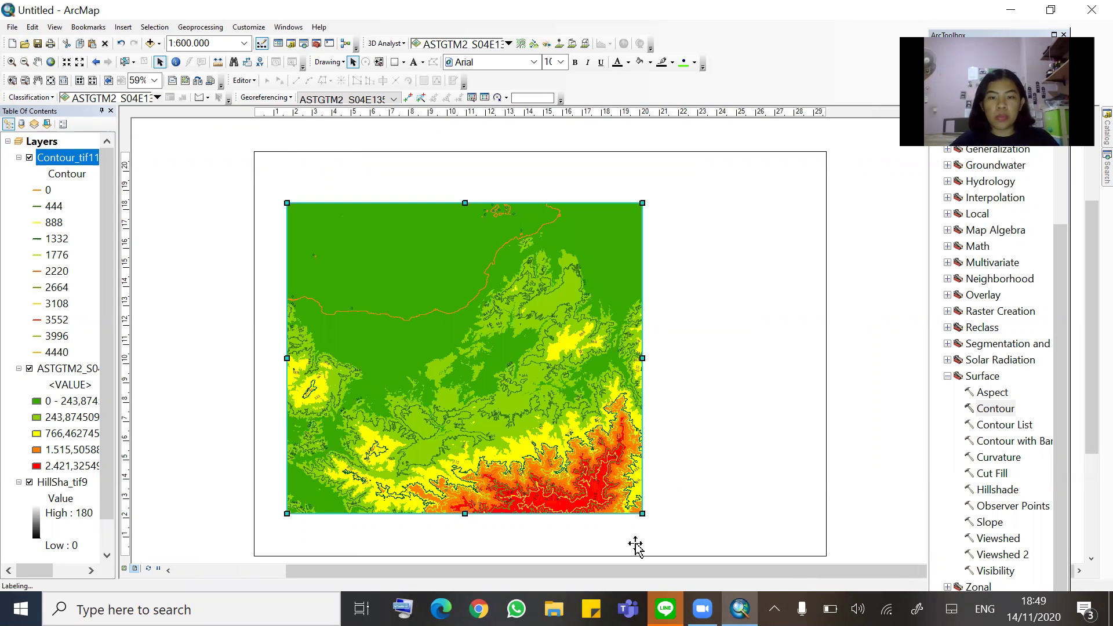
# Stretch the data frame vertically to fill most of the page height with margins above and below, and deselect it
pyautogui.moveTo(463, 512); pyautogui.dragTo(462, 524)
pyautogui.click(504, 382)
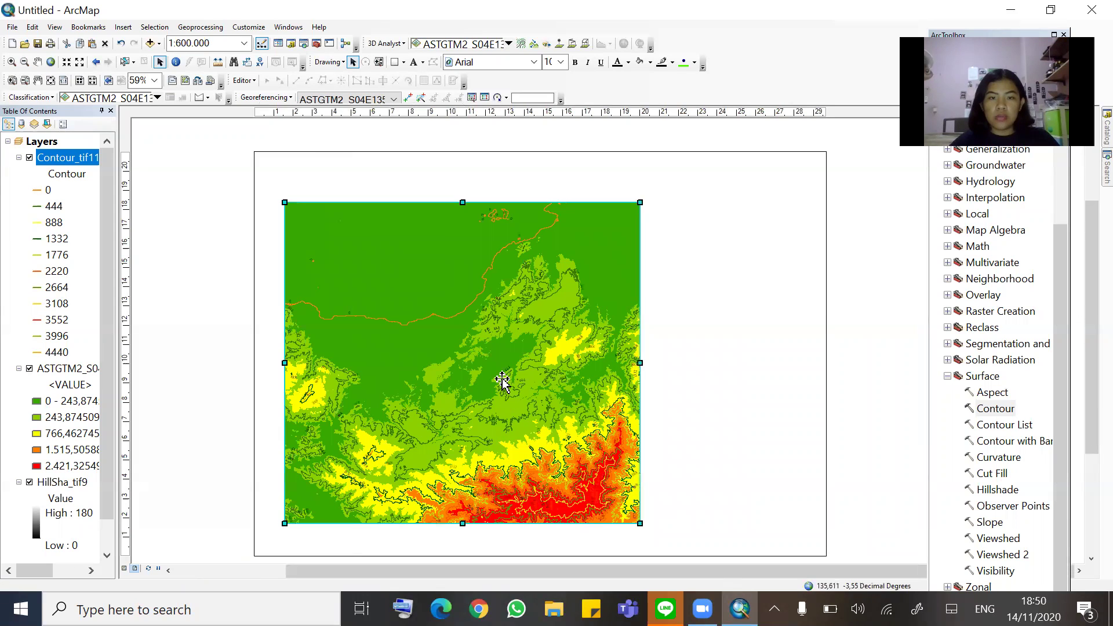
pyautogui.moveTo(462, 524)
pyautogui.mouseDown()
pyautogui.moveTo(464, 511)
pyautogui.moveTo(468, 535)
pyautogui.mouseUp()
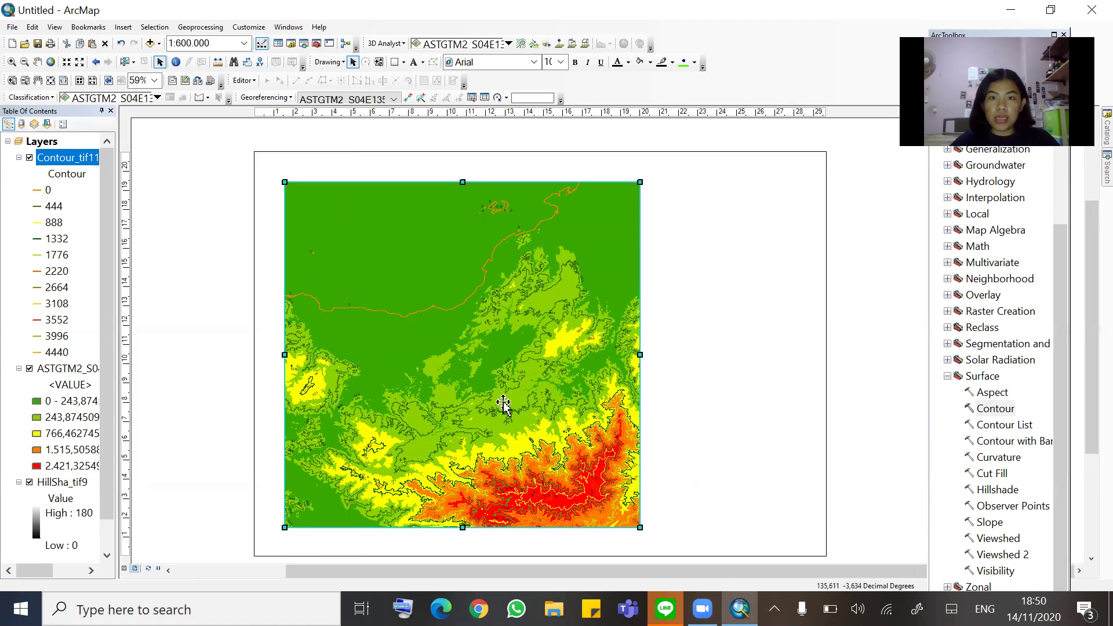
pyautogui.click(837, 267)
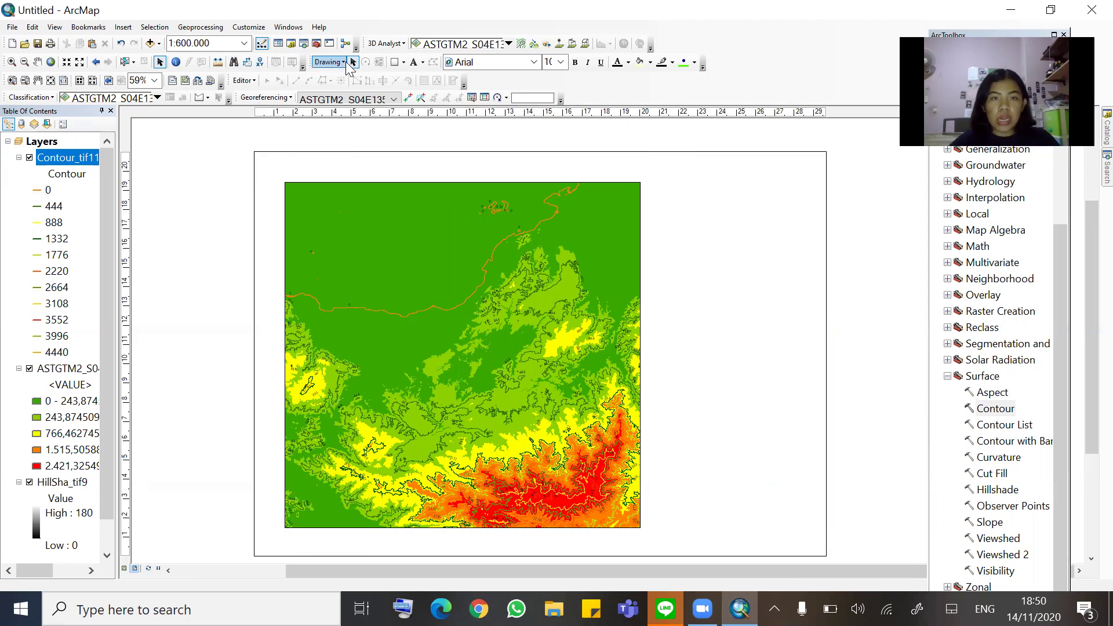
# Draw a rectangle about 8.3 cm wide and 18.9 cm high in the empty page area to the right of the map
pyautogui.click(396, 64)
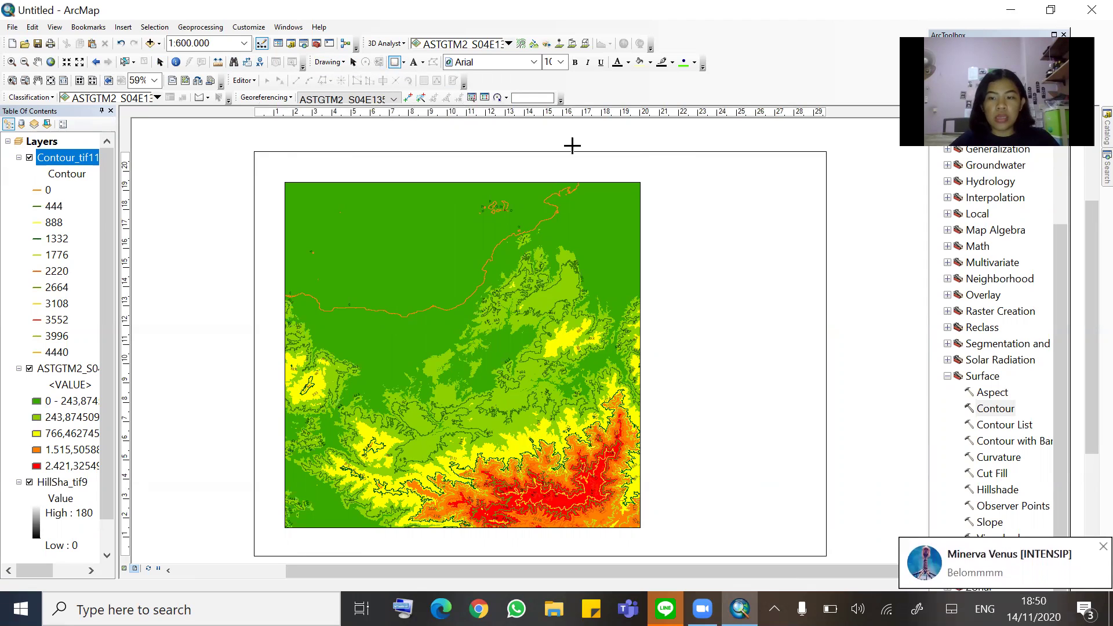
pyautogui.moveTo(653, 167)
pyautogui.mouseDown()
pyautogui.moveTo(676, 278)
pyautogui.moveTo(728, 390)
pyautogui.moveTo(808, 484)
pyautogui.moveTo(812, 530)
pyautogui.mouseUp()
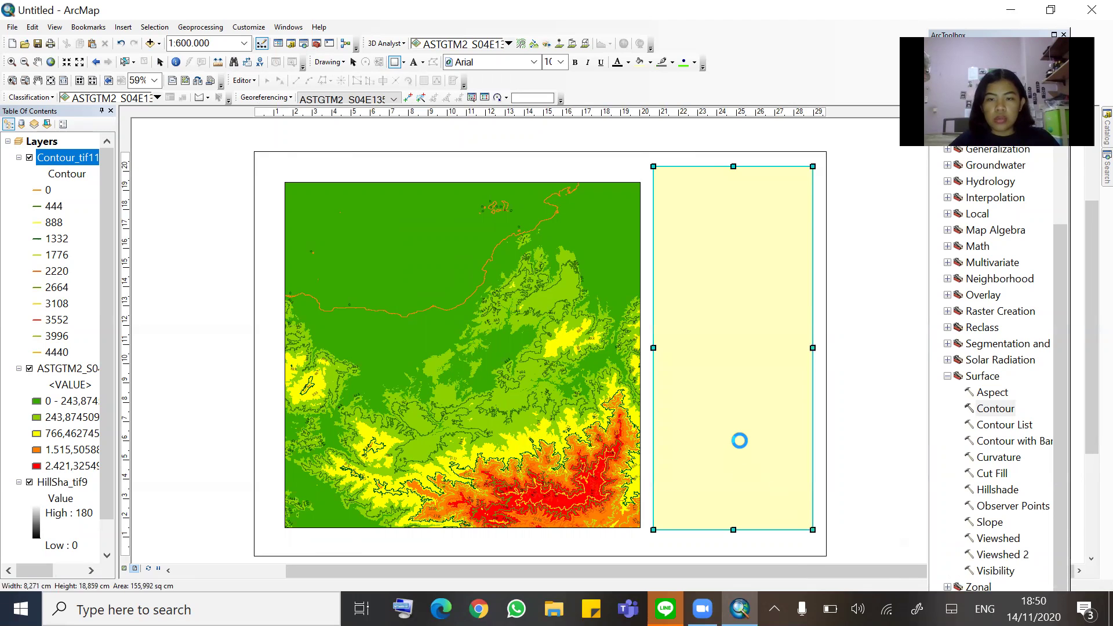
pyautogui.moveTo(741, 326); pyautogui.dragTo(746, 335)
# Adjust the rectangle's height so its upper and lower edges line up with the data frame
pyautogui.moveTo(730, 534); pyautogui.dragTo(736, 525)
pyautogui.moveTo(735, 170); pyautogui.dragTo(736, 182)
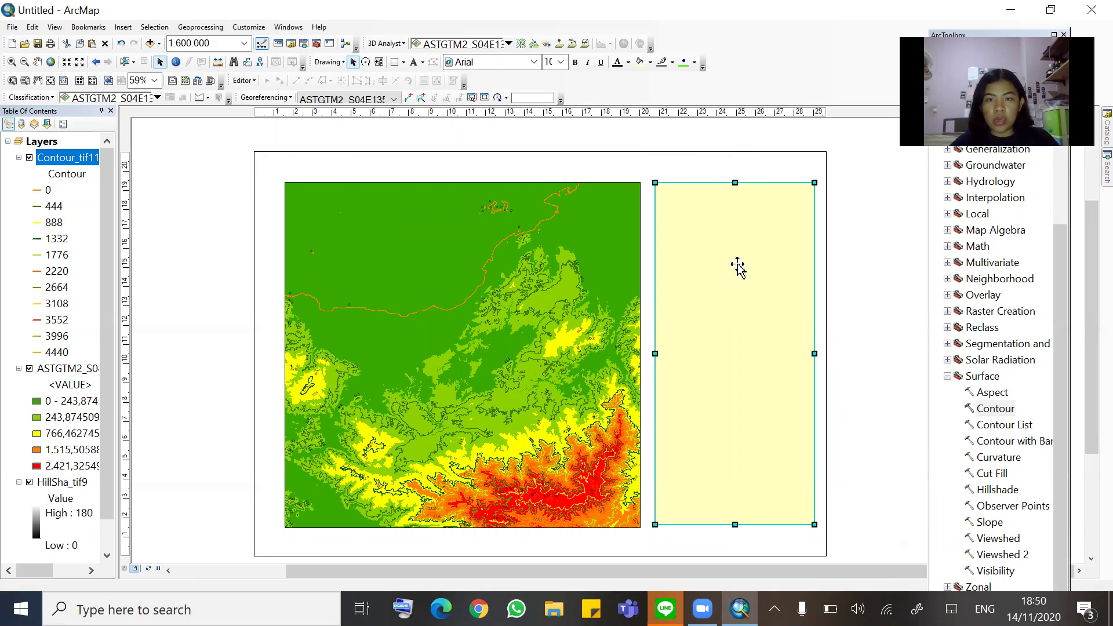
pyautogui.click(902, 304)
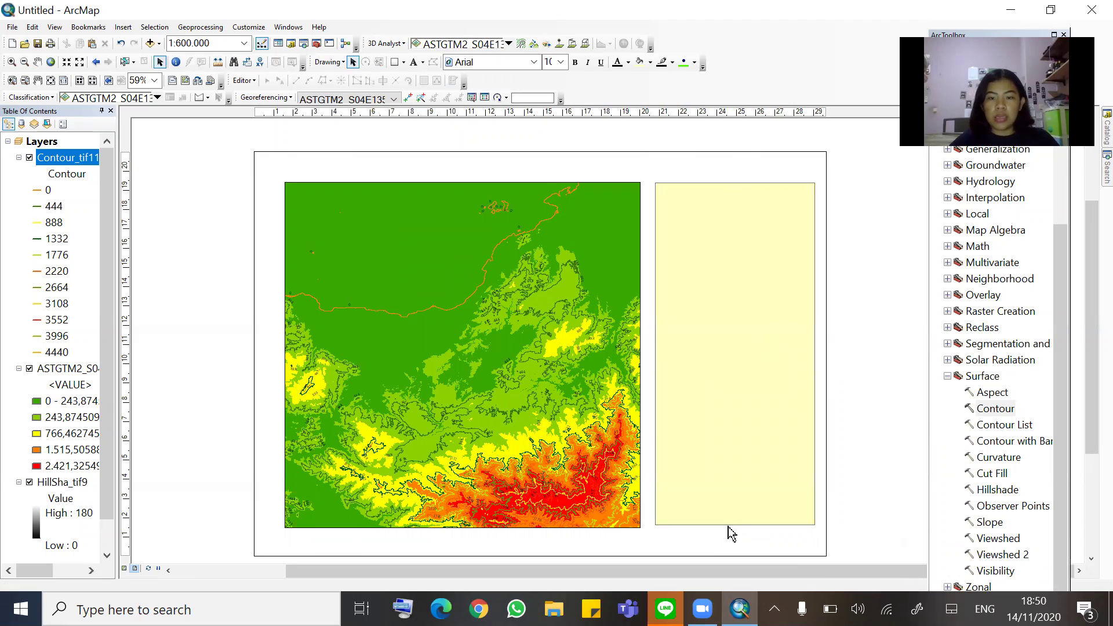
pyautogui.click(746, 474)
pyautogui.moveTo(734, 525); pyautogui.dragTo(738, 529)
pyautogui.click(857, 475)
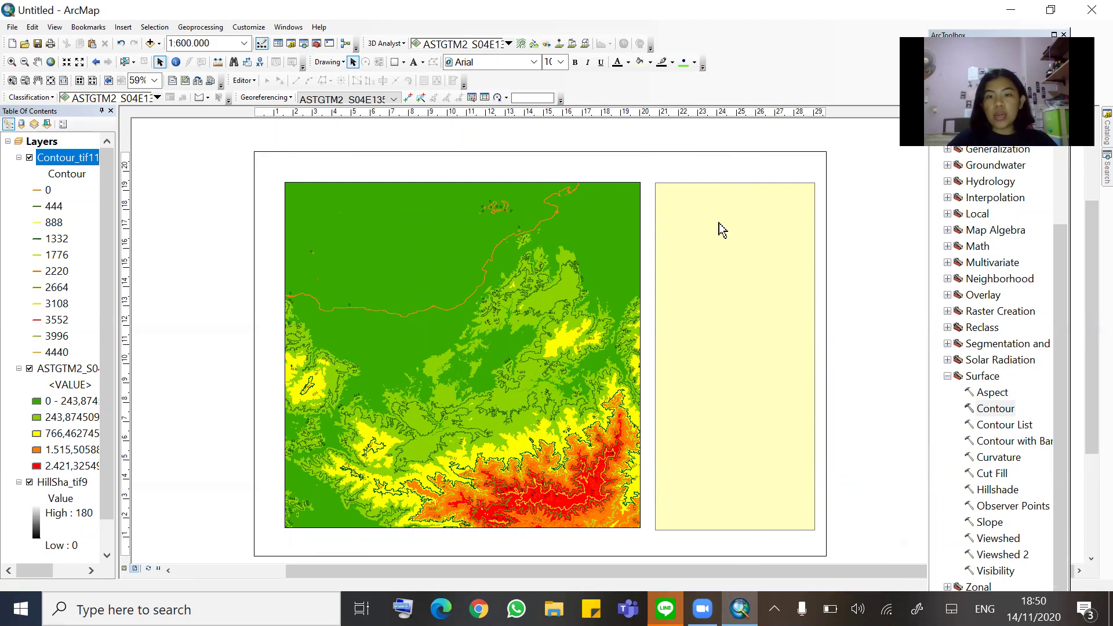
# Give the rectangle beside the map a white fill and a black outline, and deselect it
pyautogui.rightClick(750, 316)
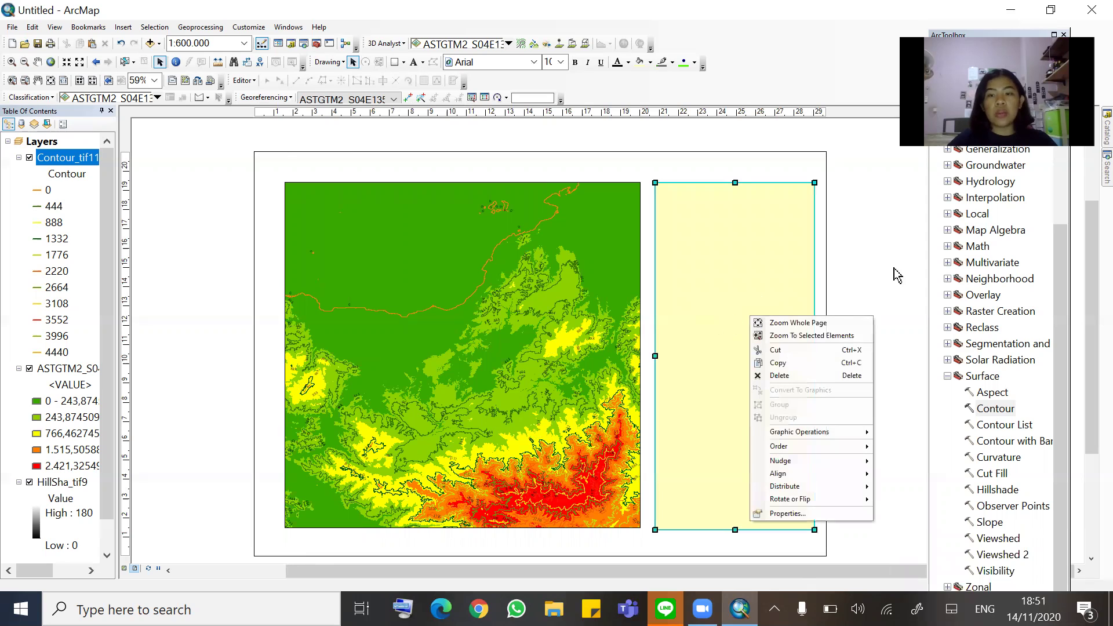
pyautogui.click(783, 515)
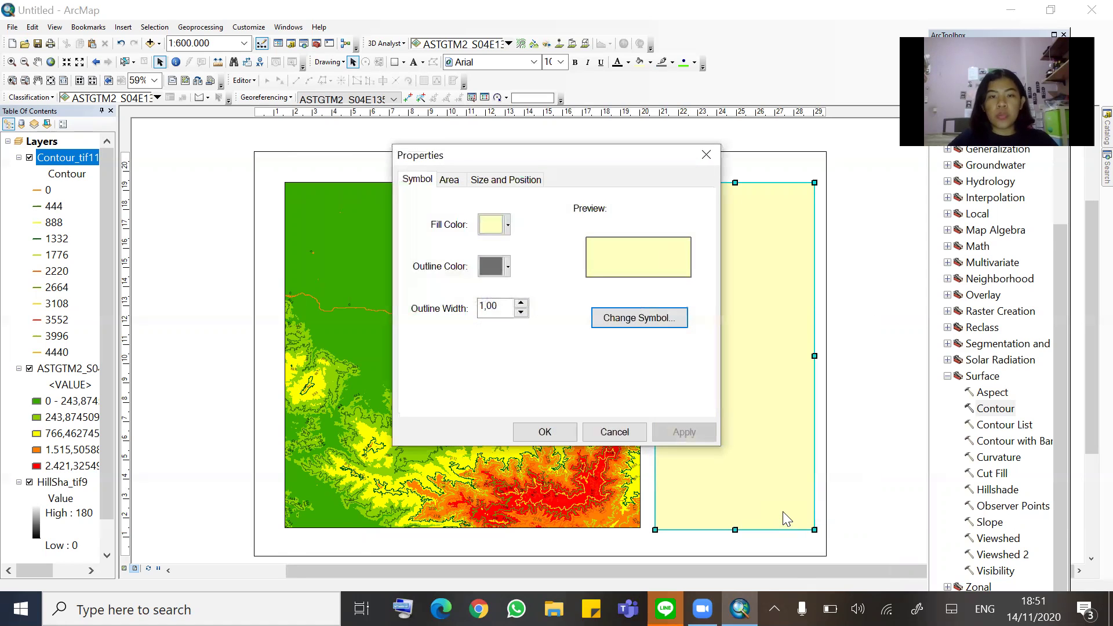
pyautogui.click(508, 225)
pyautogui.click(392, 266)
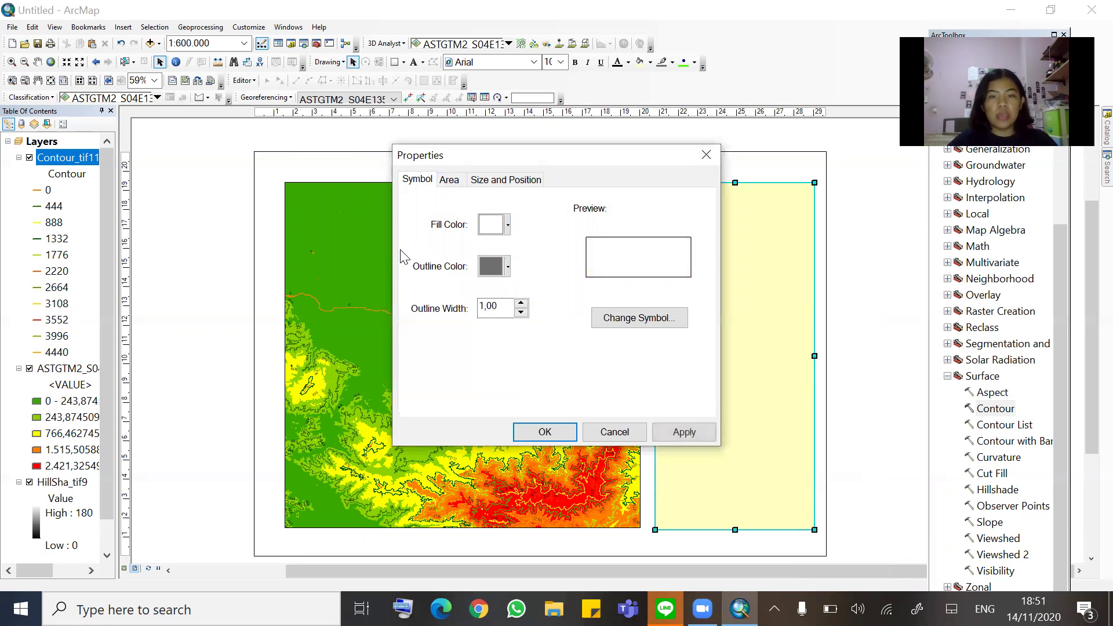
pyautogui.click(508, 268)
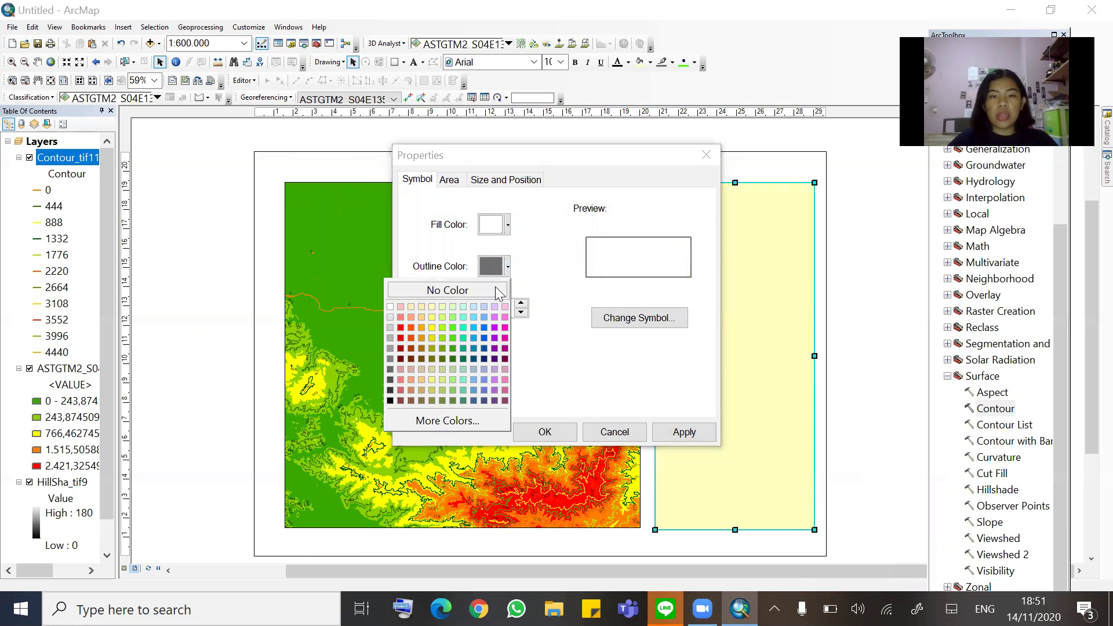
pyautogui.click(390, 400)
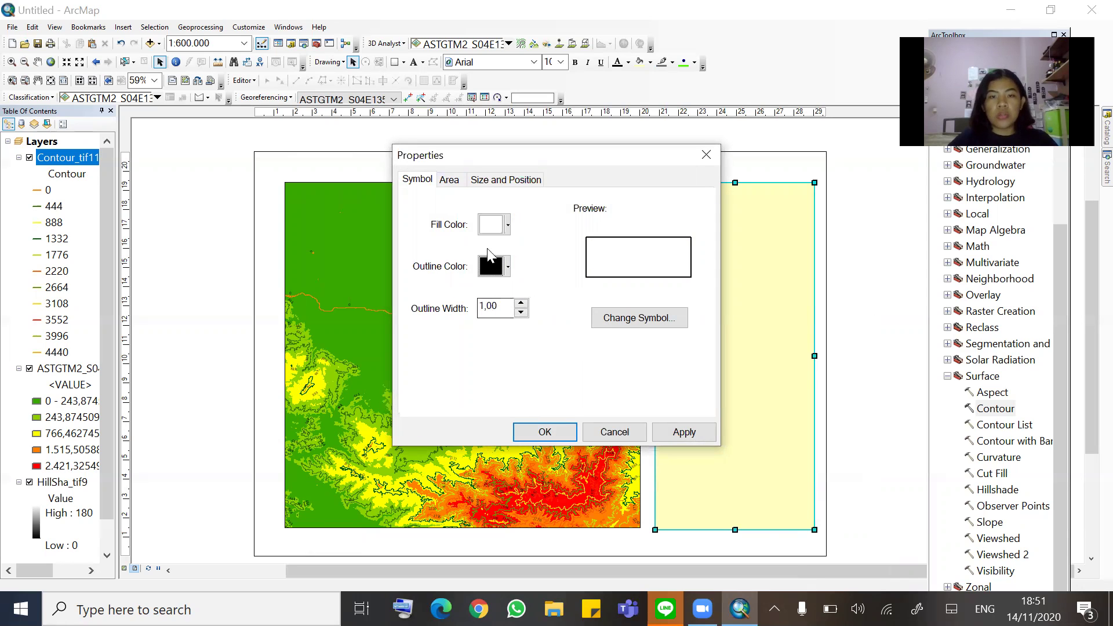
pyautogui.click(549, 433)
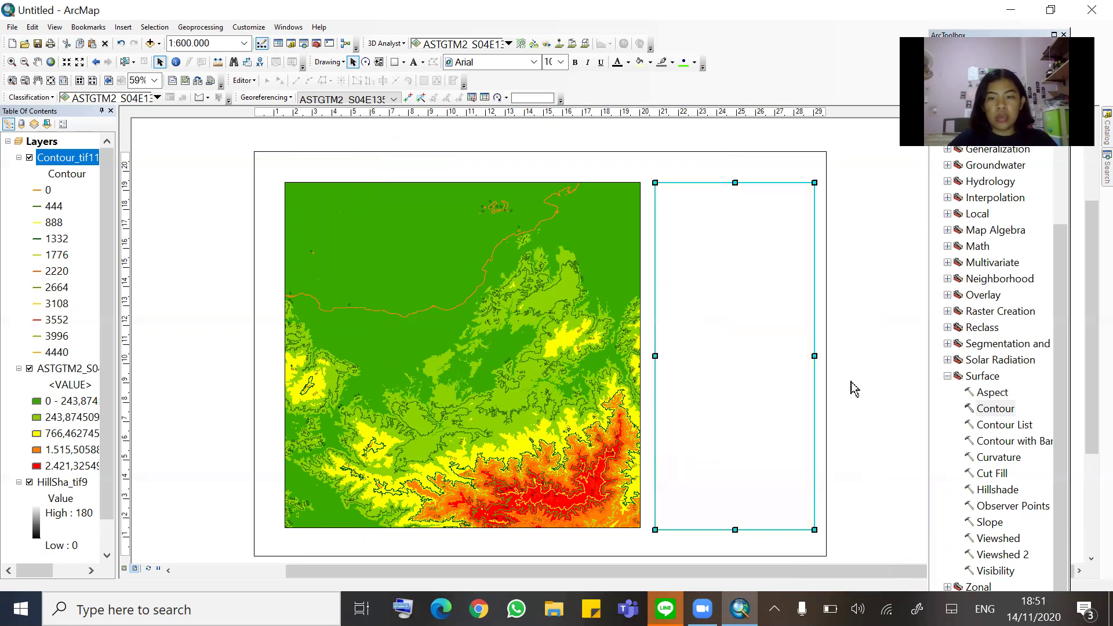
pyautogui.click(860, 378)
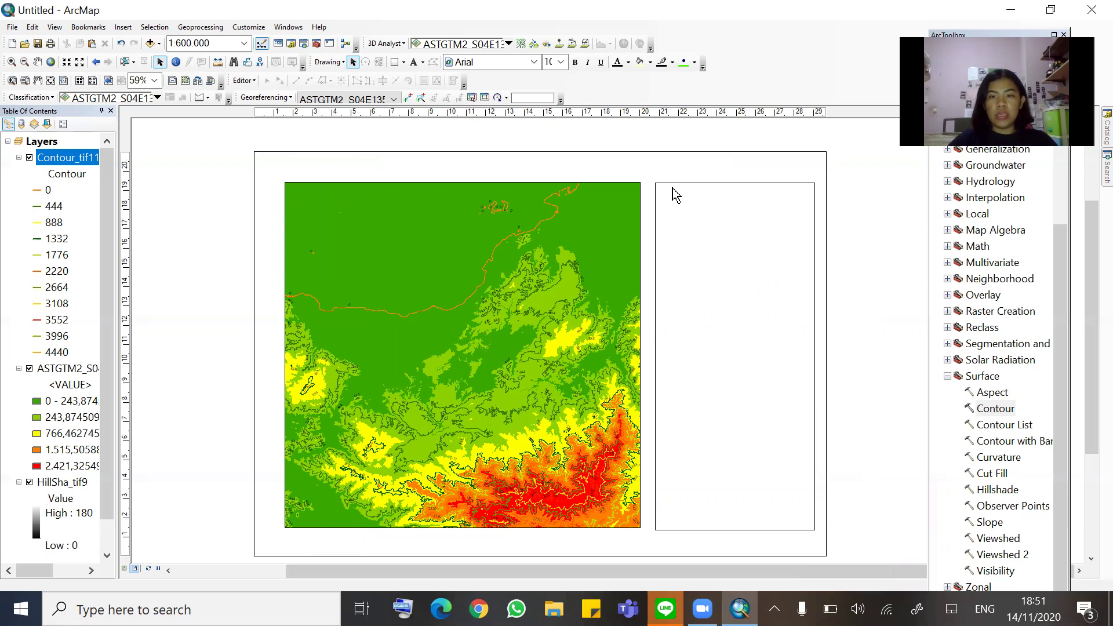
pyautogui.click(695, 205)
pyautogui.click(911, 246)
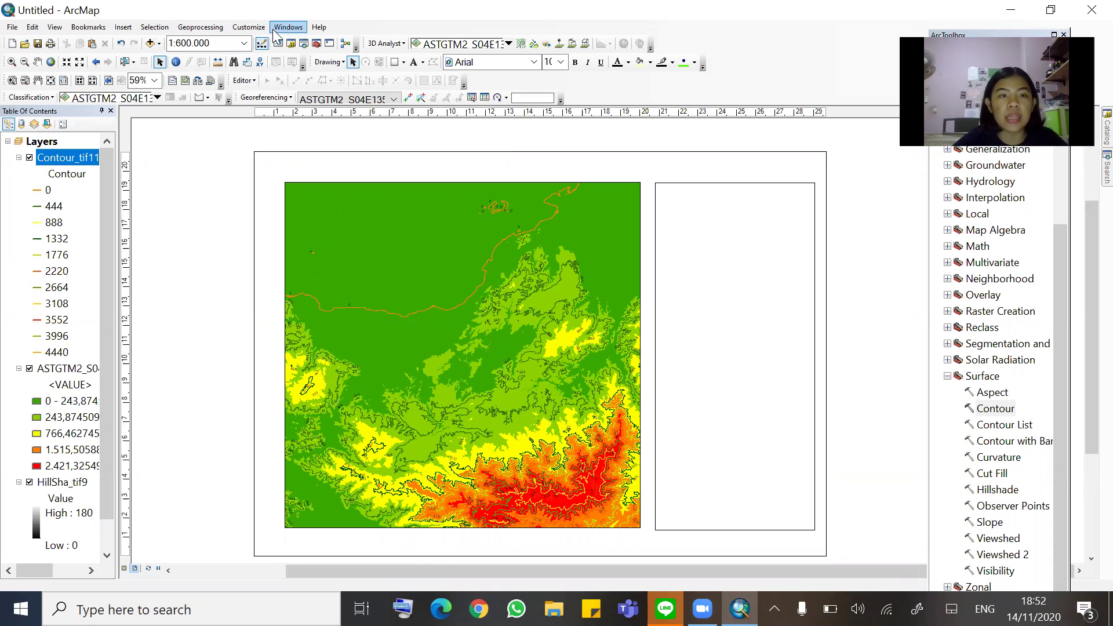
pyautogui.click(145, 28)
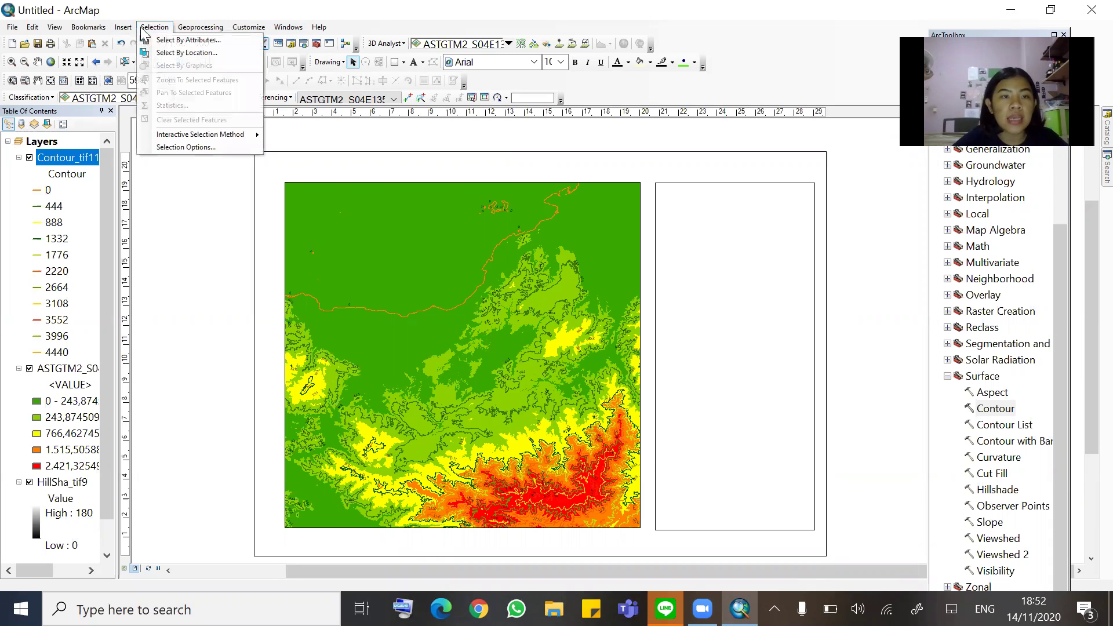
pyautogui.moveTo(124, 31)
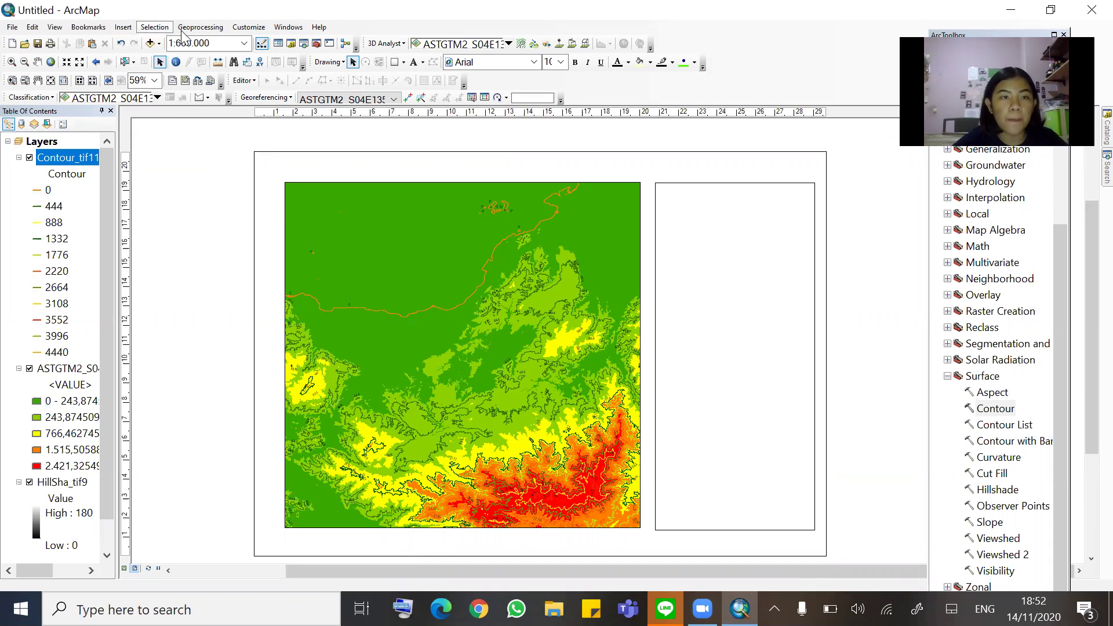
pyautogui.moveTo(247, 35)
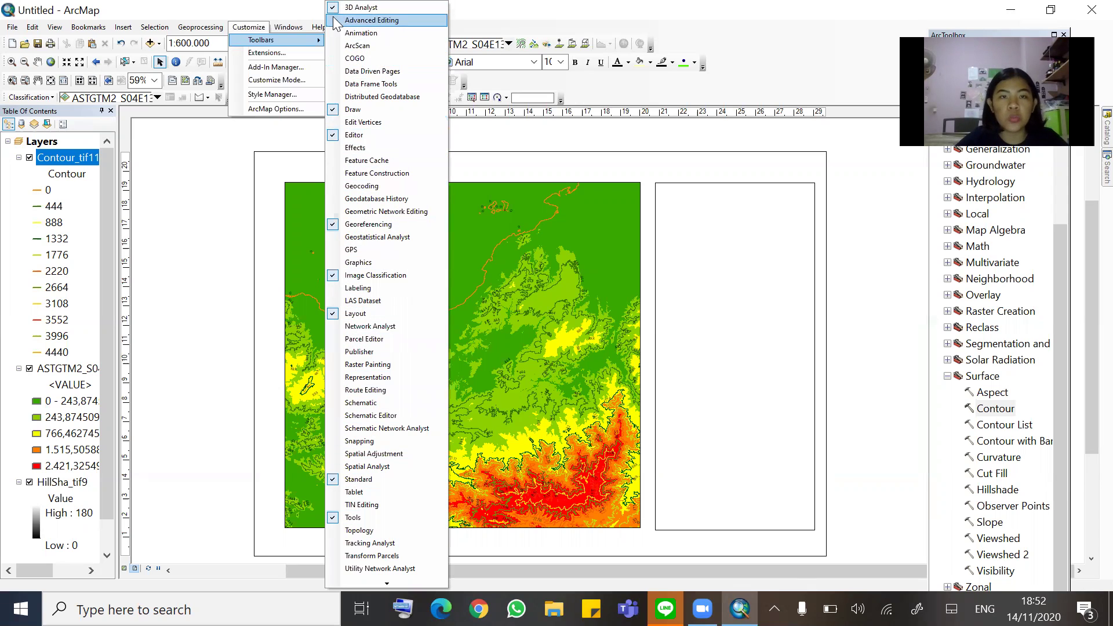
pyautogui.moveTo(278, 31)
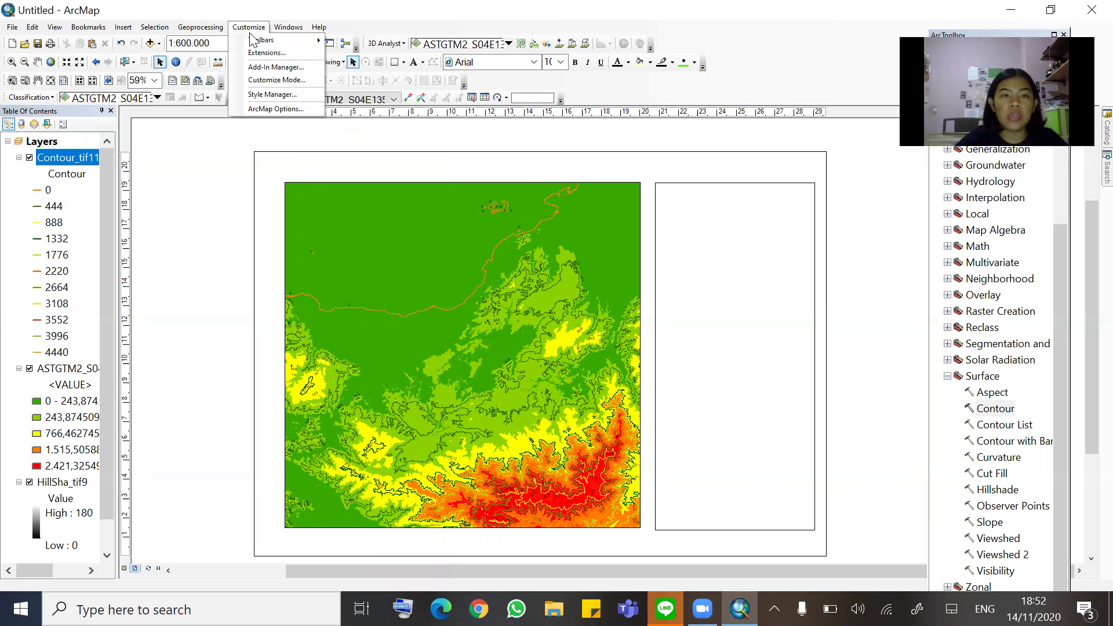
pyautogui.click(212, 149)
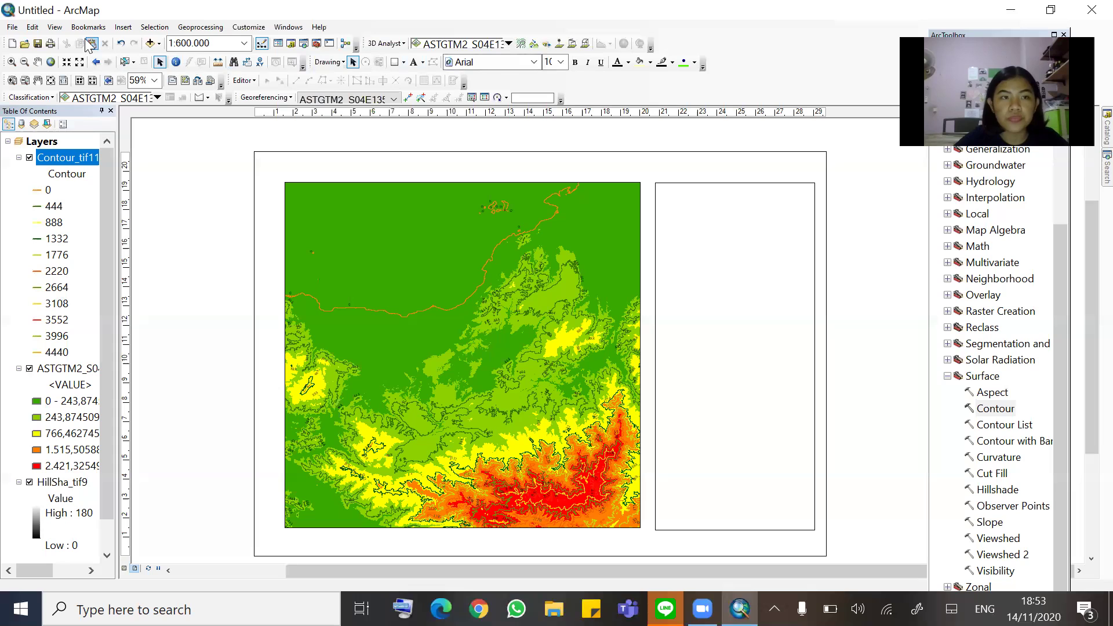
# Insert a text element and place it near the upper edge of the white box beside the map
pyautogui.click(122, 27)
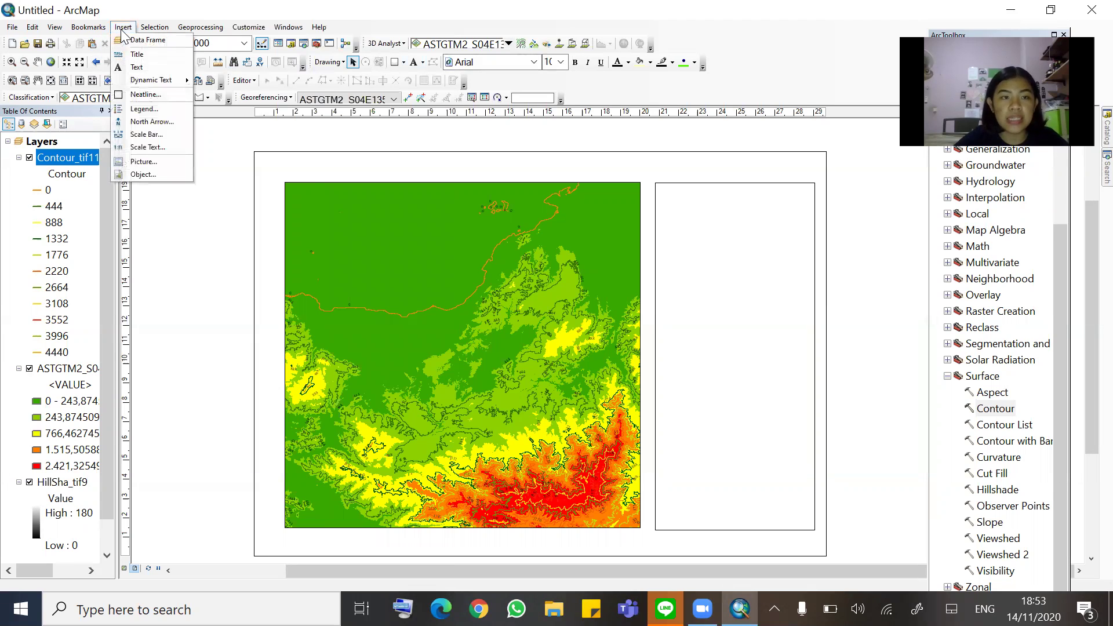
pyautogui.click(136, 68)
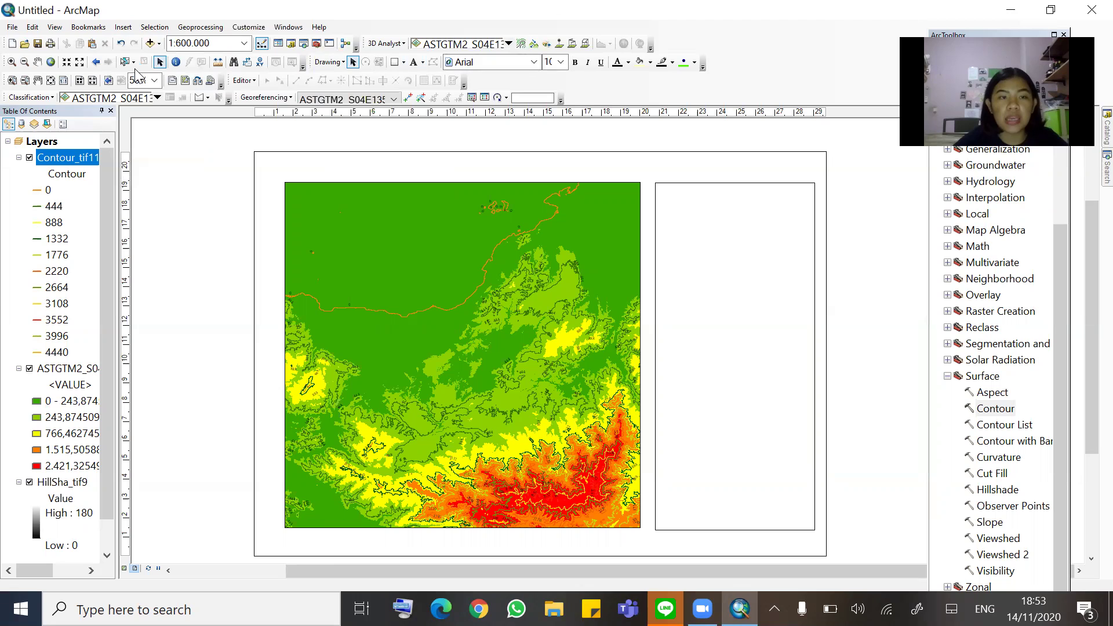
pyautogui.click(603, 357)
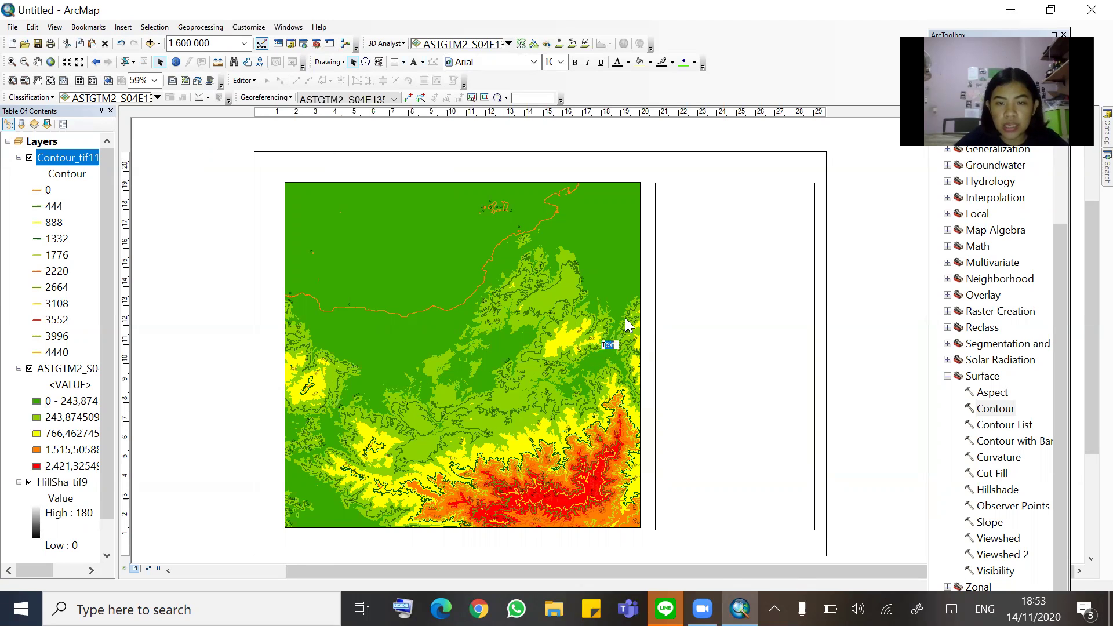
pyautogui.moveTo(607, 348); pyautogui.dragTo(730, 200)
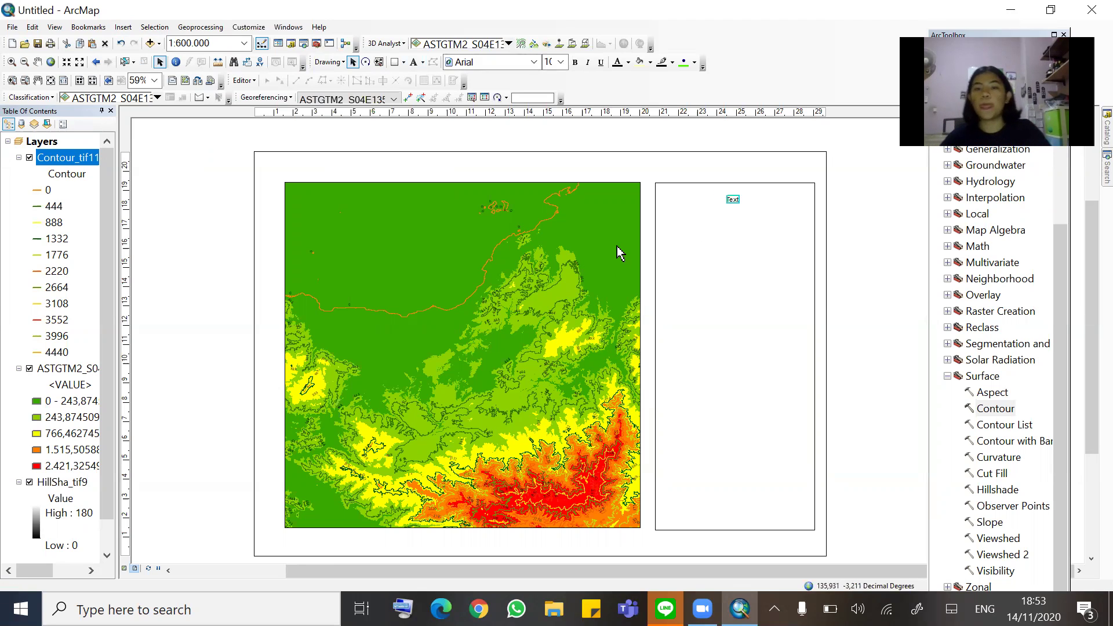
# Change the placeholder text to "PETA TOPOGRAFI" and "PROVINSI PAPUA" on two lines and reposition it within the box
pyautogui.doubleClick(732, 200)
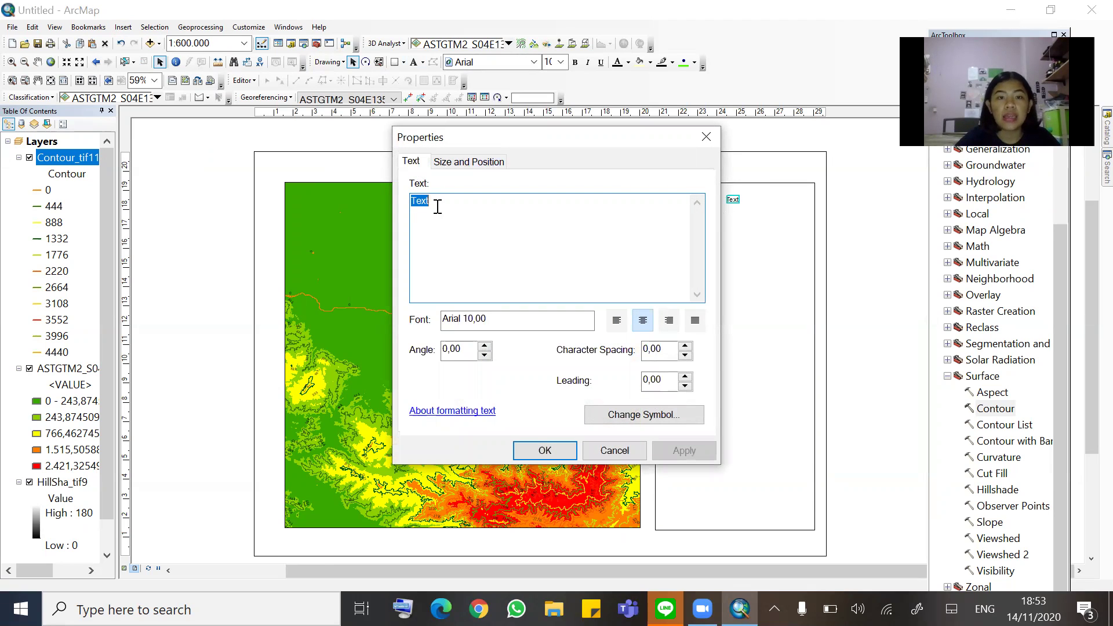
pyautogui.press('BackSpace')
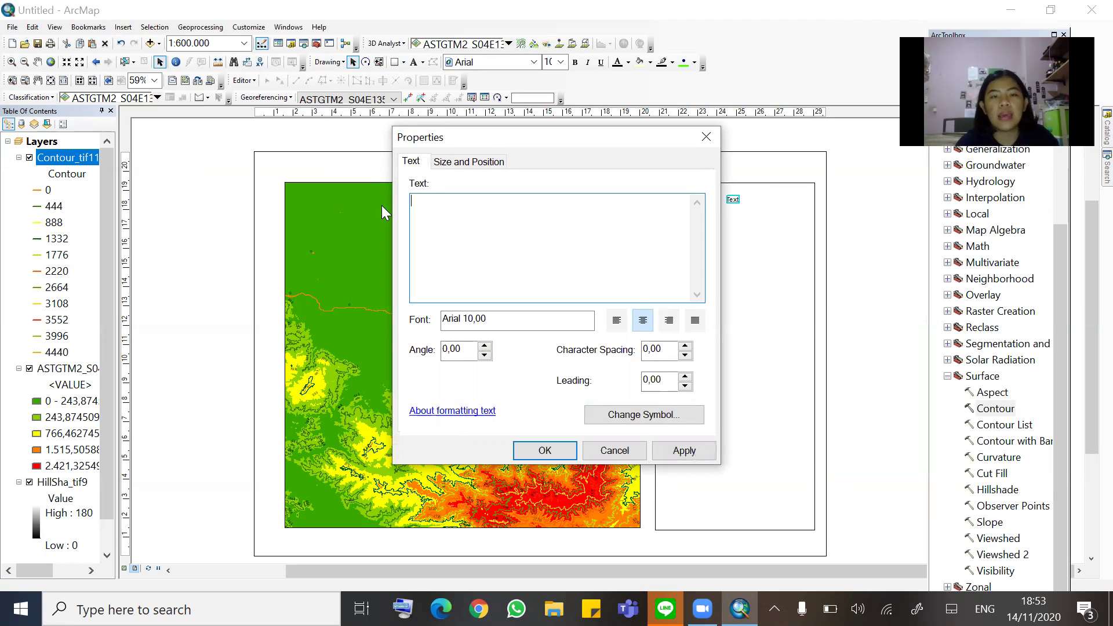
pyautogui.press('capslock')
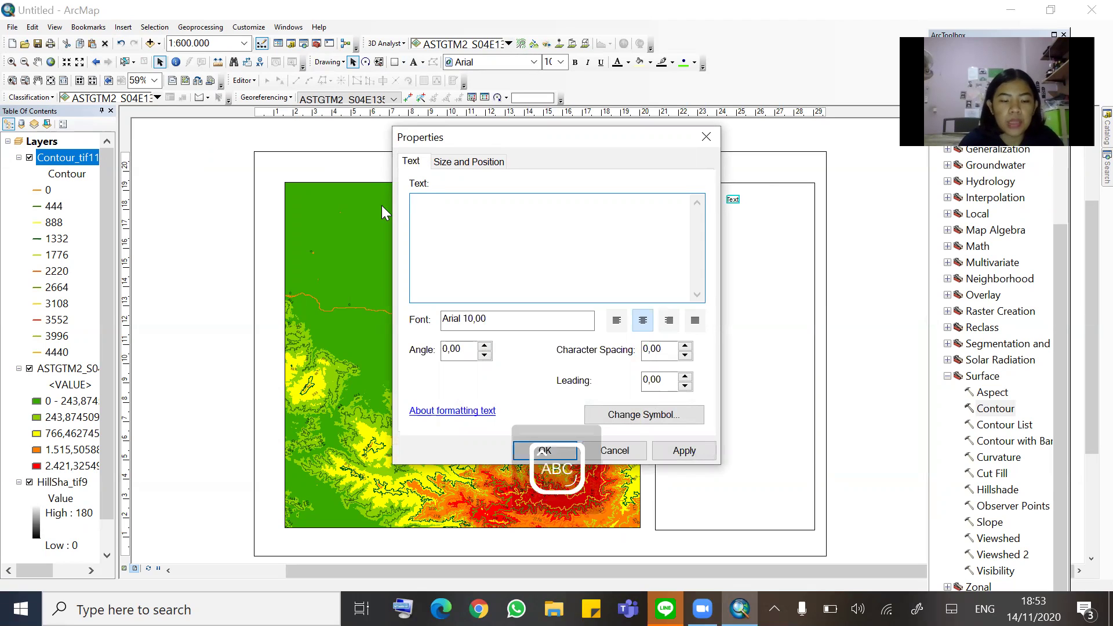
pyautogui.write('PETA TOPOGRAFI')
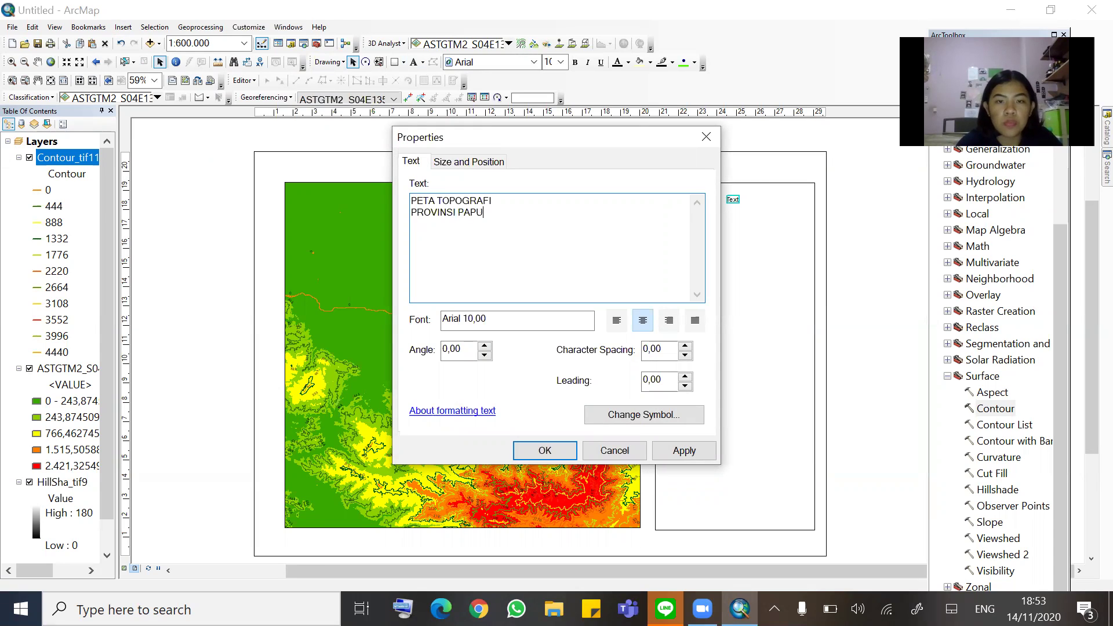
pyautogui.click(544, 450)
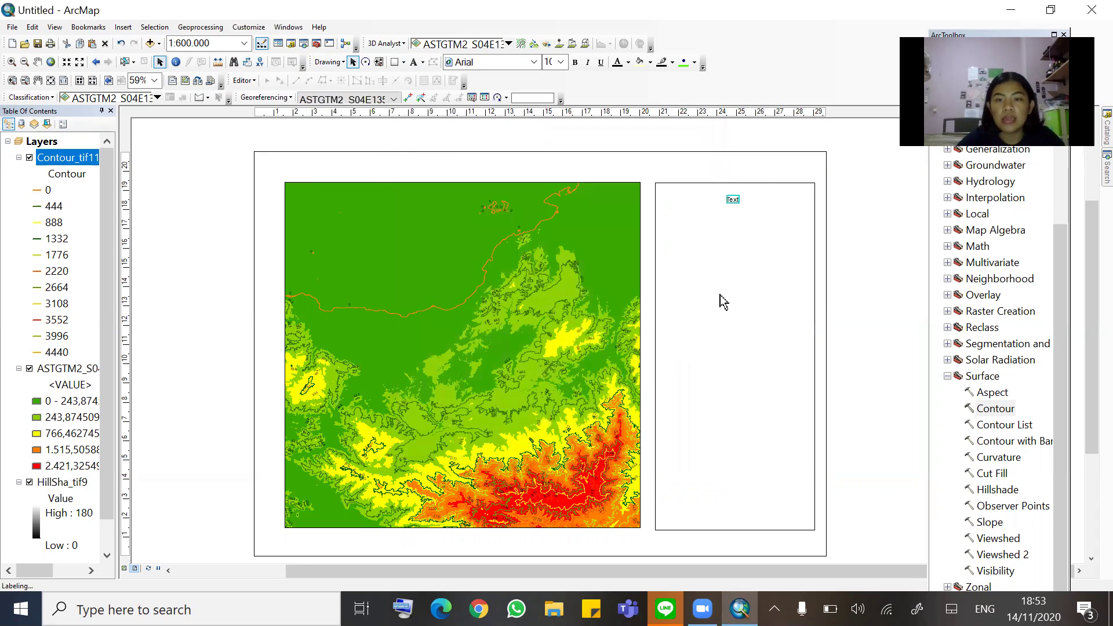
pyautogui.moveTo(737, 207); pyautogui.dragTo(724, 211)
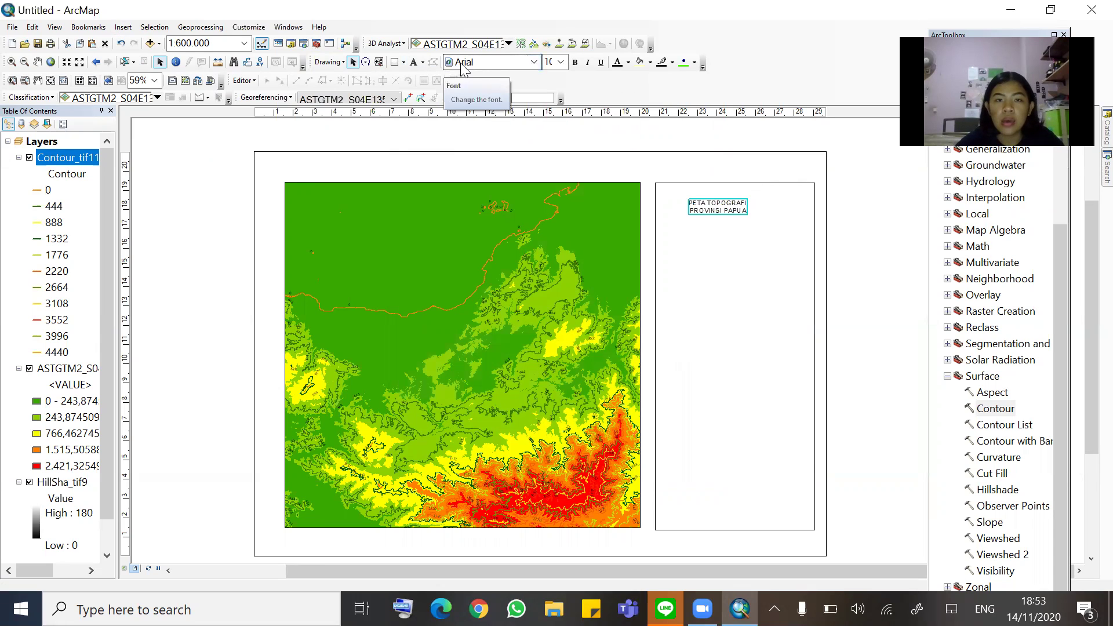
# Set the map title's font to Times New Roman at size 16
pyautogui.click(486, 65)
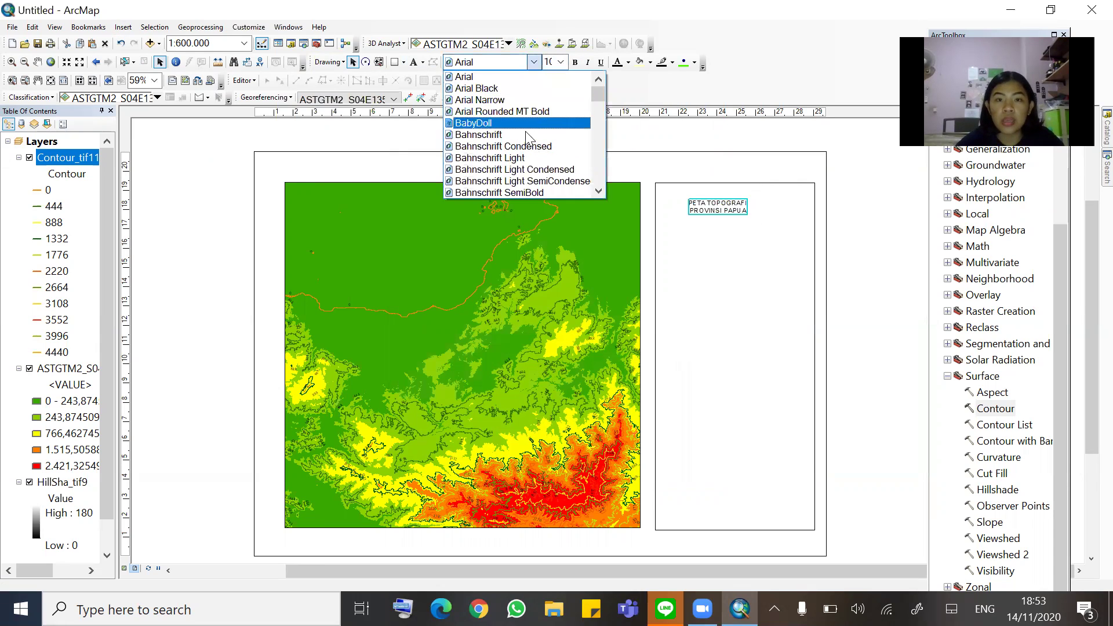
pyautogui.click(483, 61)
pyautogui.write('Tahoma')
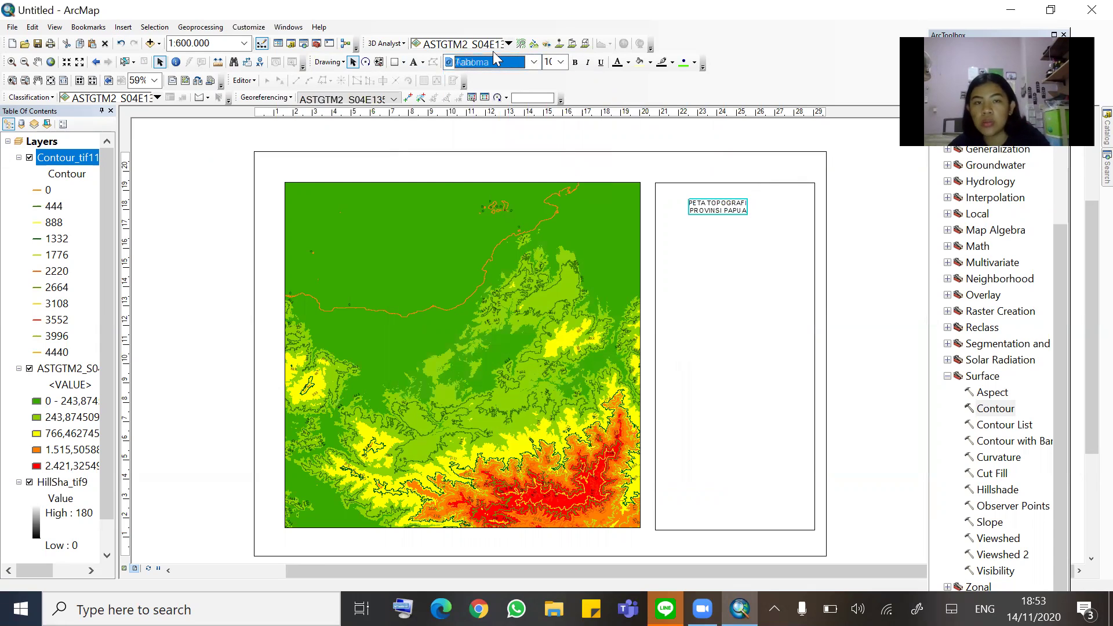
pyautogui.click(534, 62)
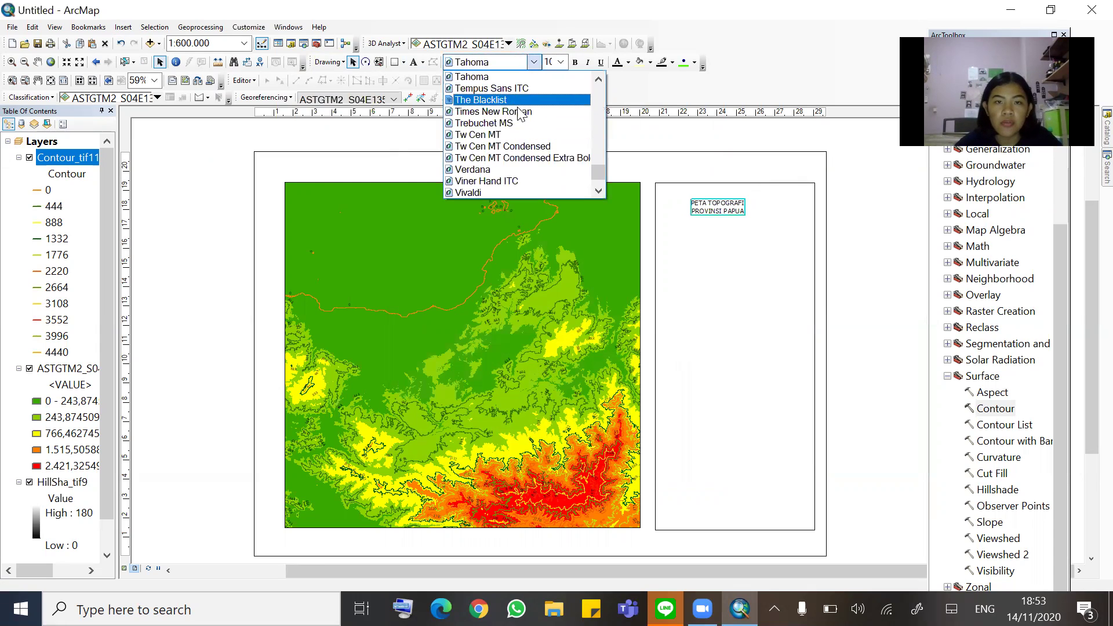
pyautogui.click(518, 112)
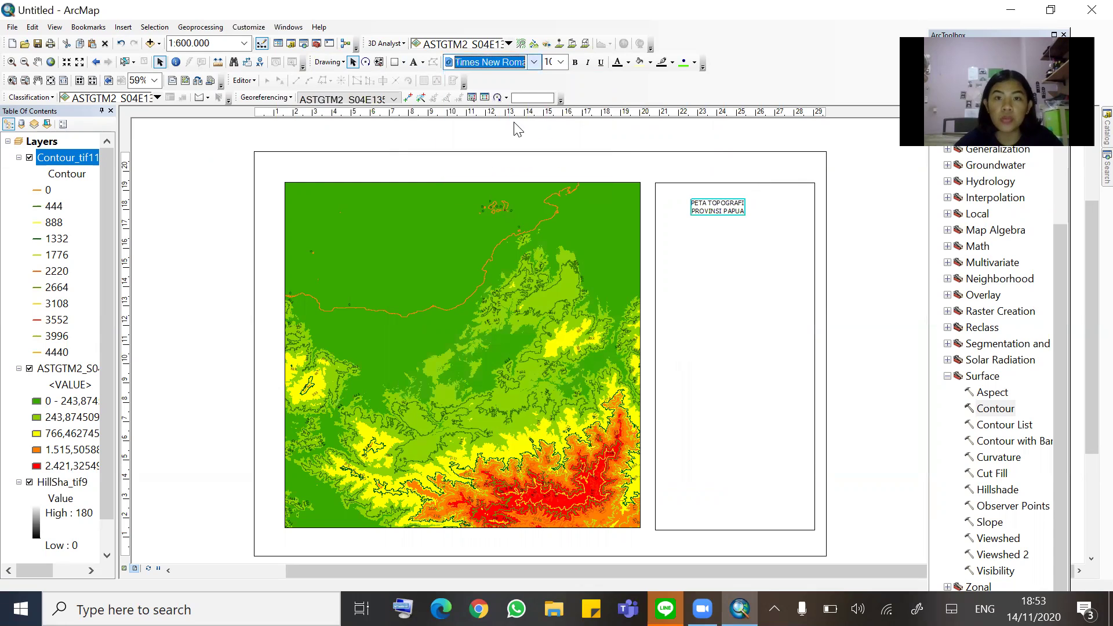
pyautogui.click(560, 63)
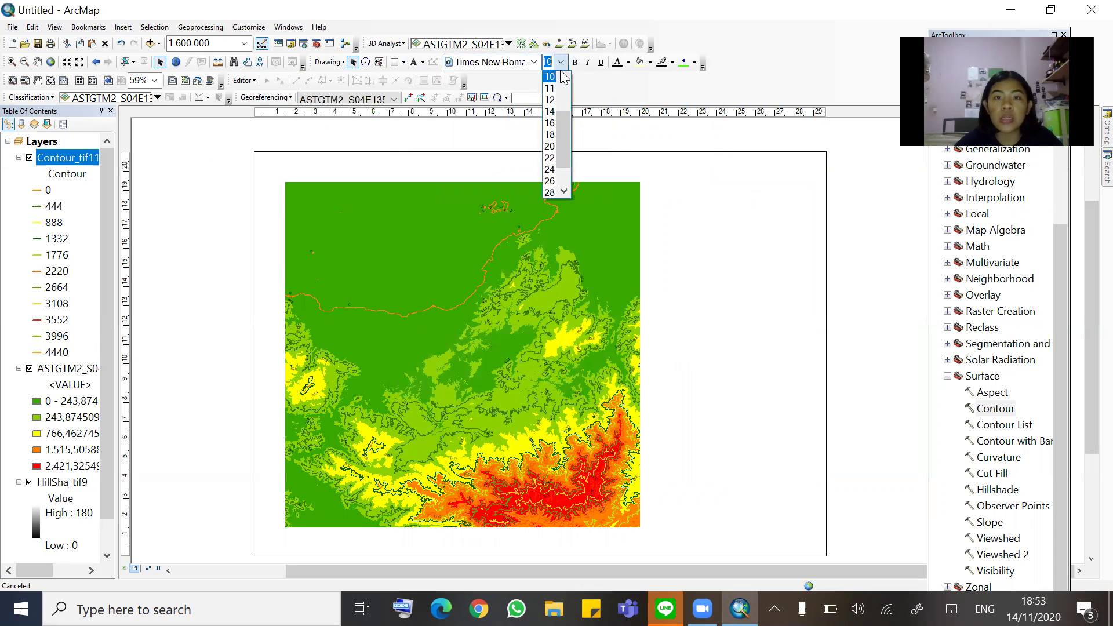
pyautogui.click(552, 123)
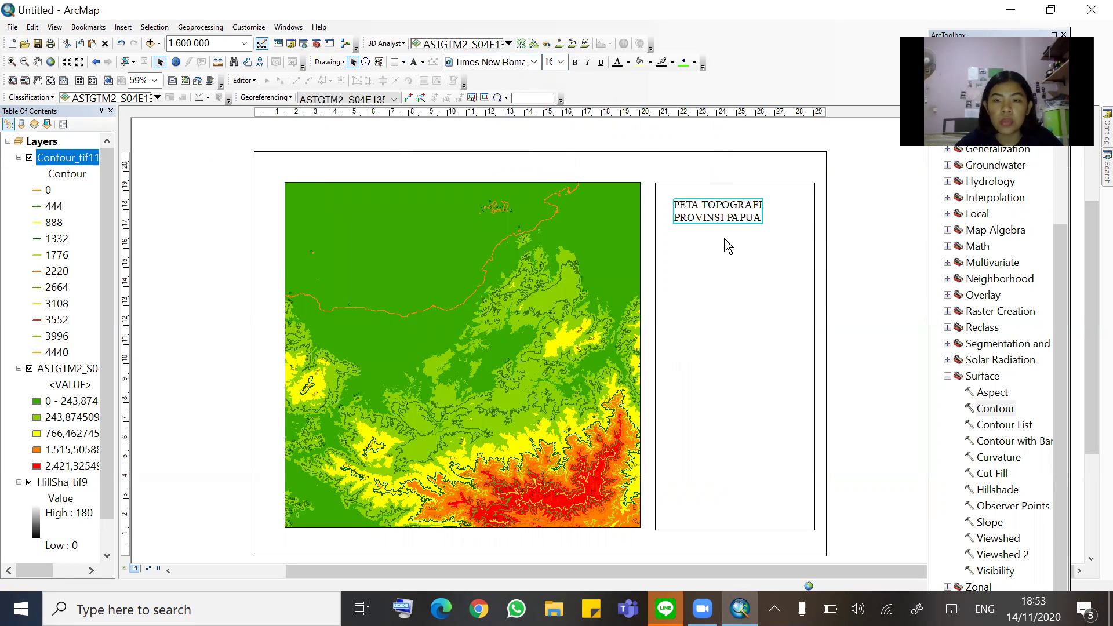
# Make the map title bold, centre it along the upper edge of the box, and deselect it
pyautogui.moveTo(739, 219); pyautogui.dragTo(744, 212)
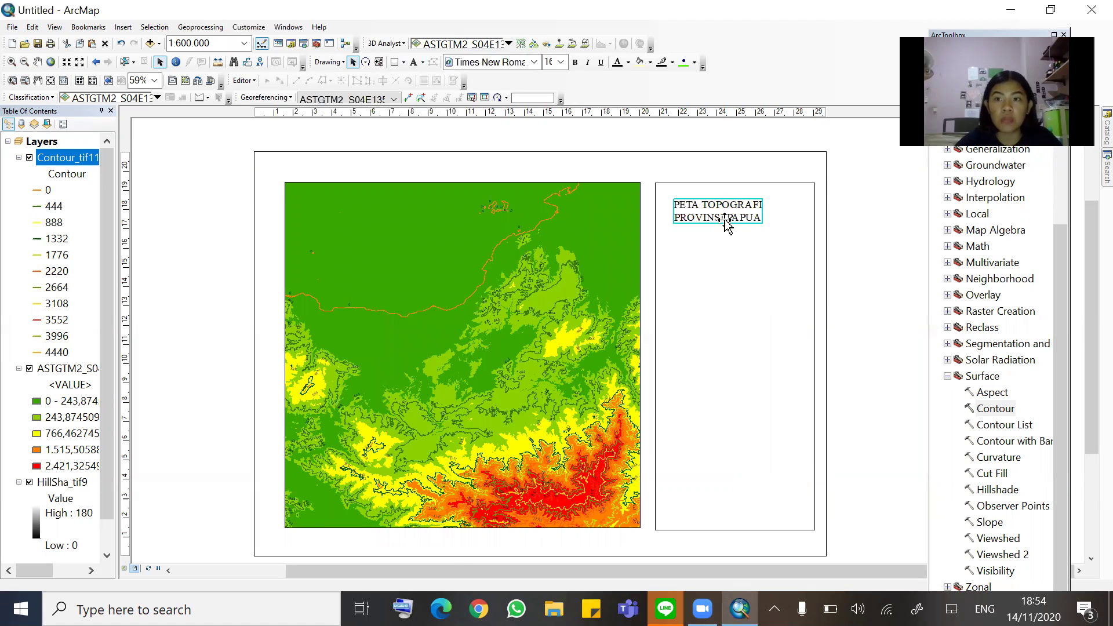
pyautogui.click(577, 63)
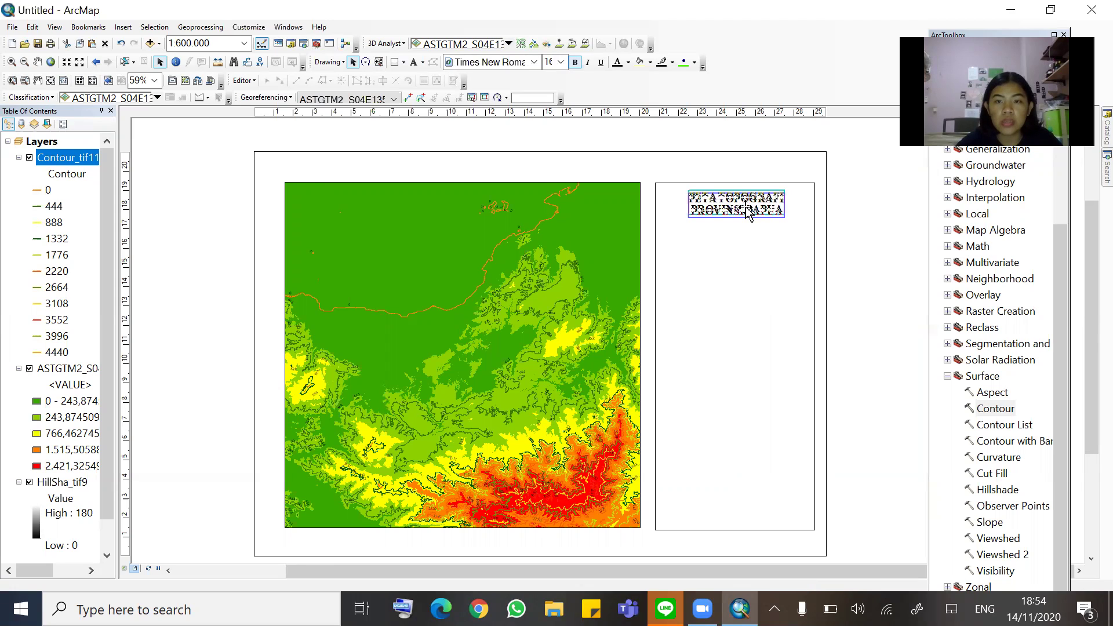
pyautogui.moveTo(742, 208); pyautogui.dragTo(743, 210)
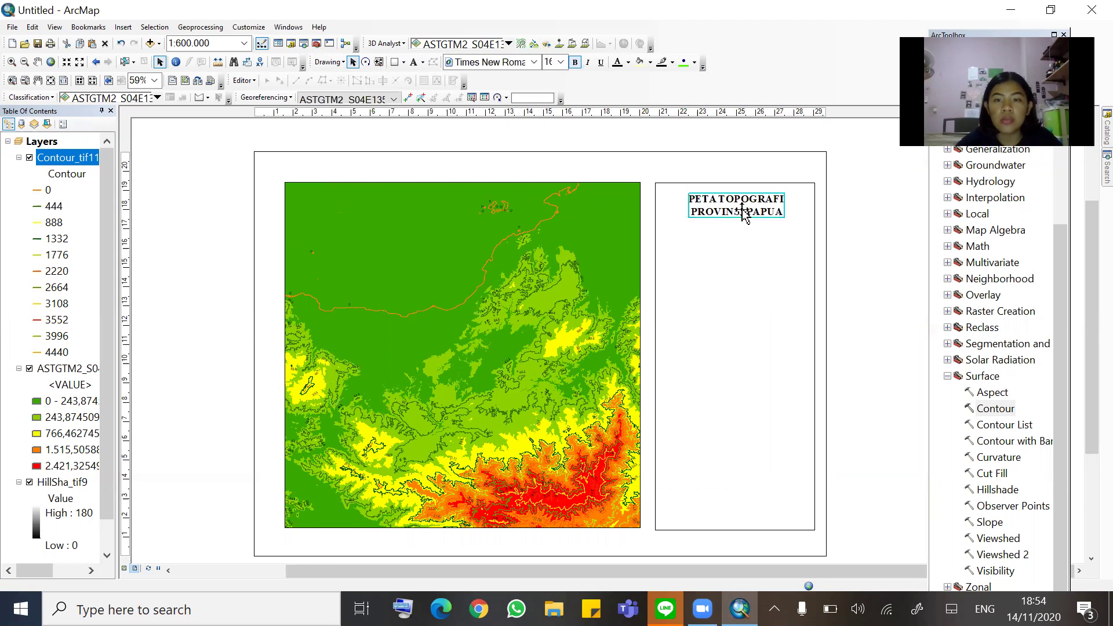
pyautogui.click(897, 249)
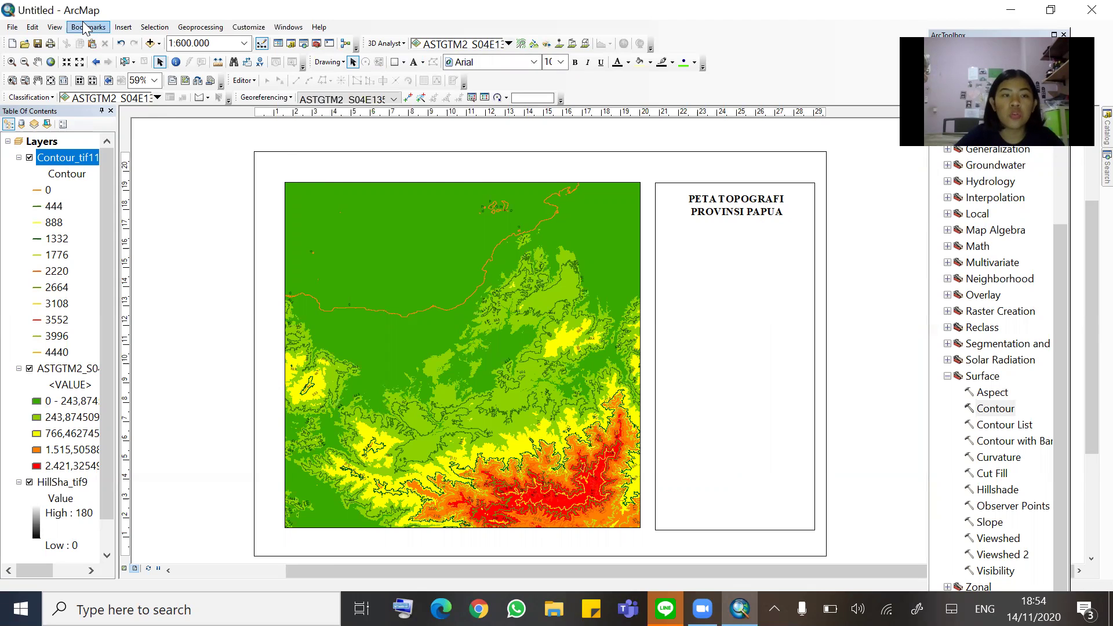
# Insert the "logo undip" picture from the video topografi folder into the layout
pyautogui.click(55, 26)
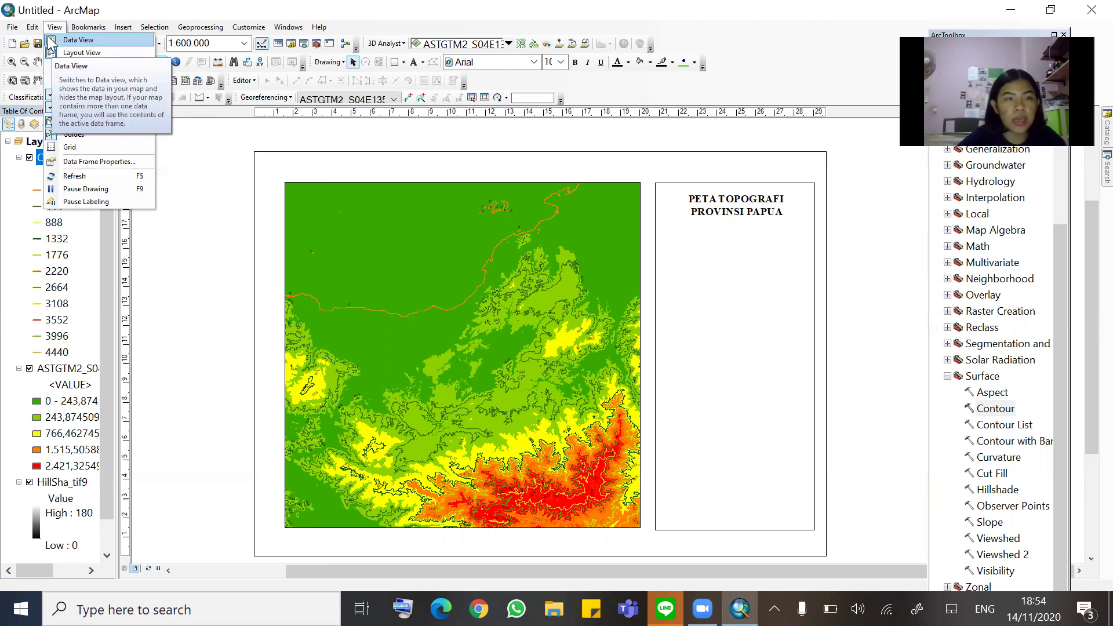
pyautogui.moveTo(68, 27)
pyautogui.moveTo(126, 30)
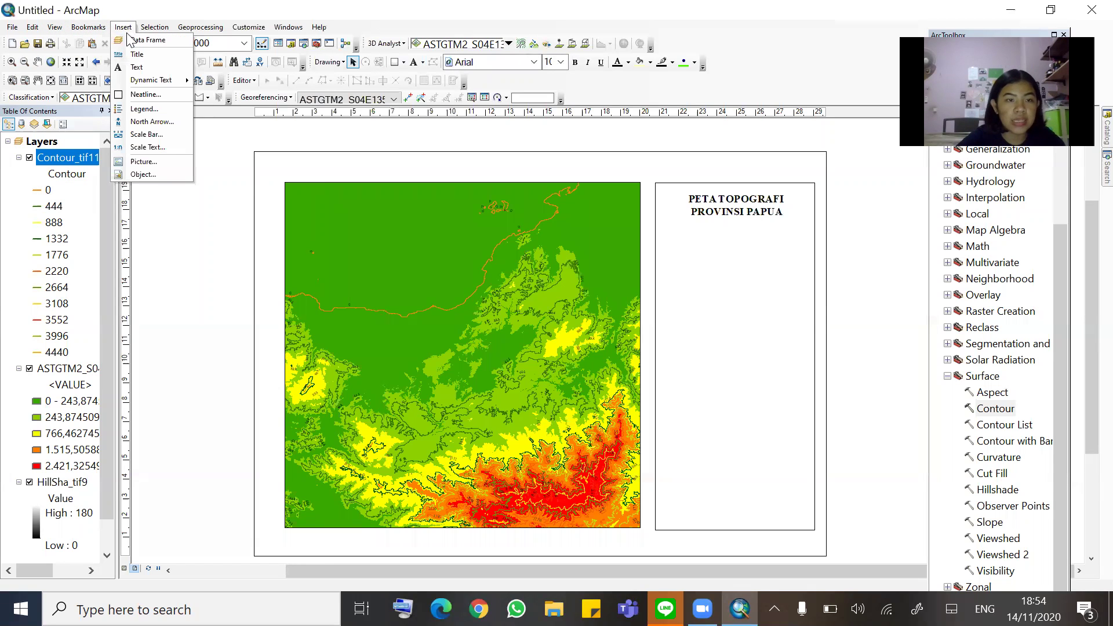
pyautogui.click(141, 164)
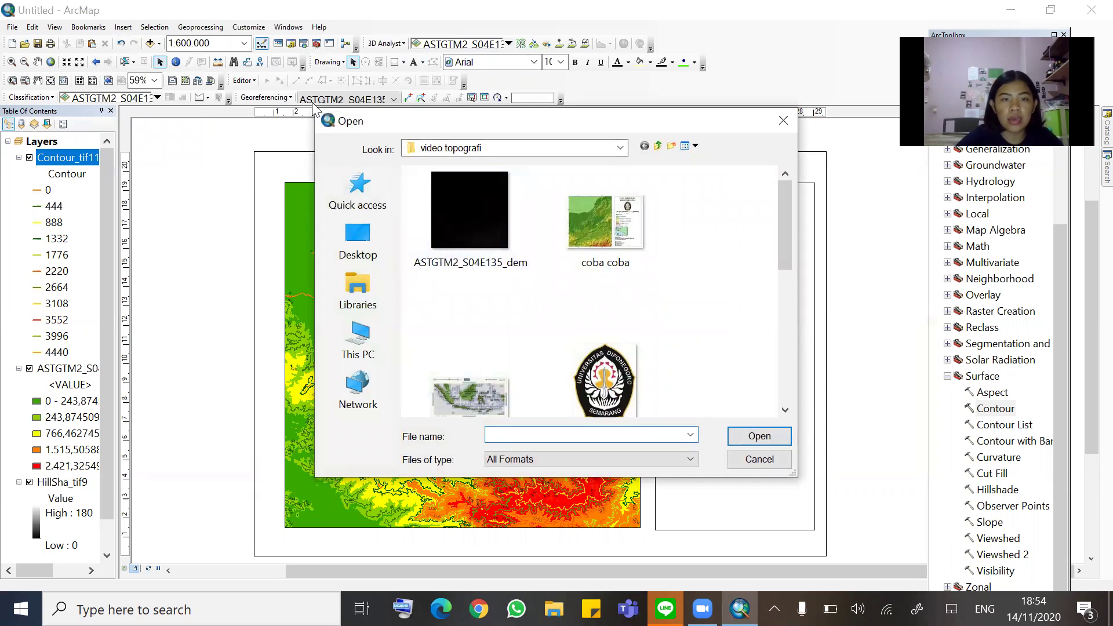
pyautogui.scroll(-5, 603, 303)
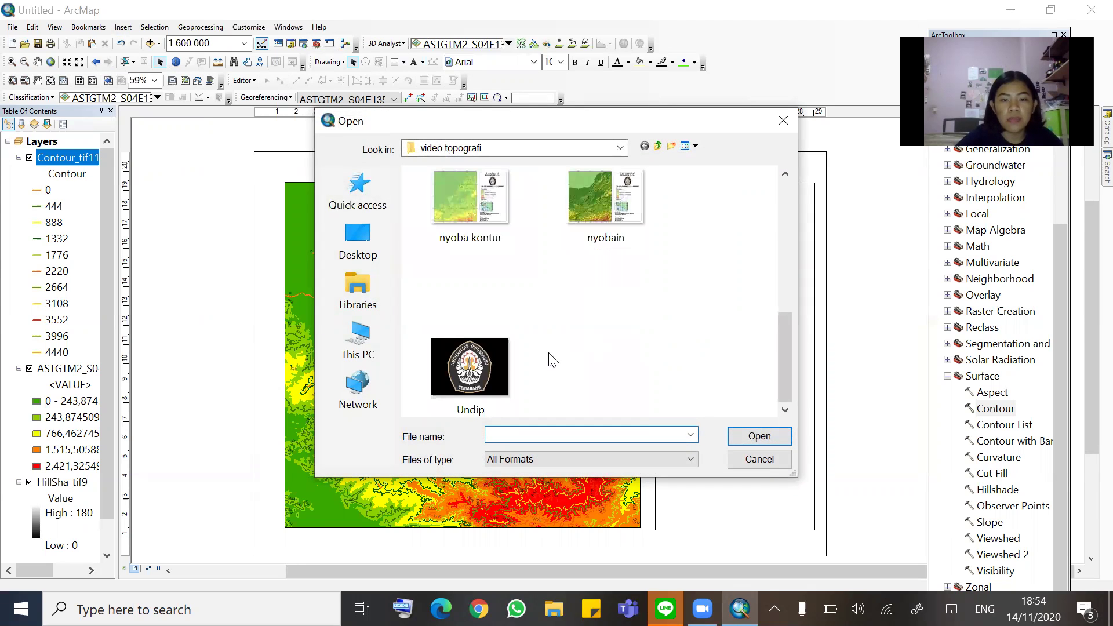
pyautogui.scroll(3, 549, 356)
pyautogui.scroll(-3, 551, 308)
pyautogui.scroll(3, 541, 326)
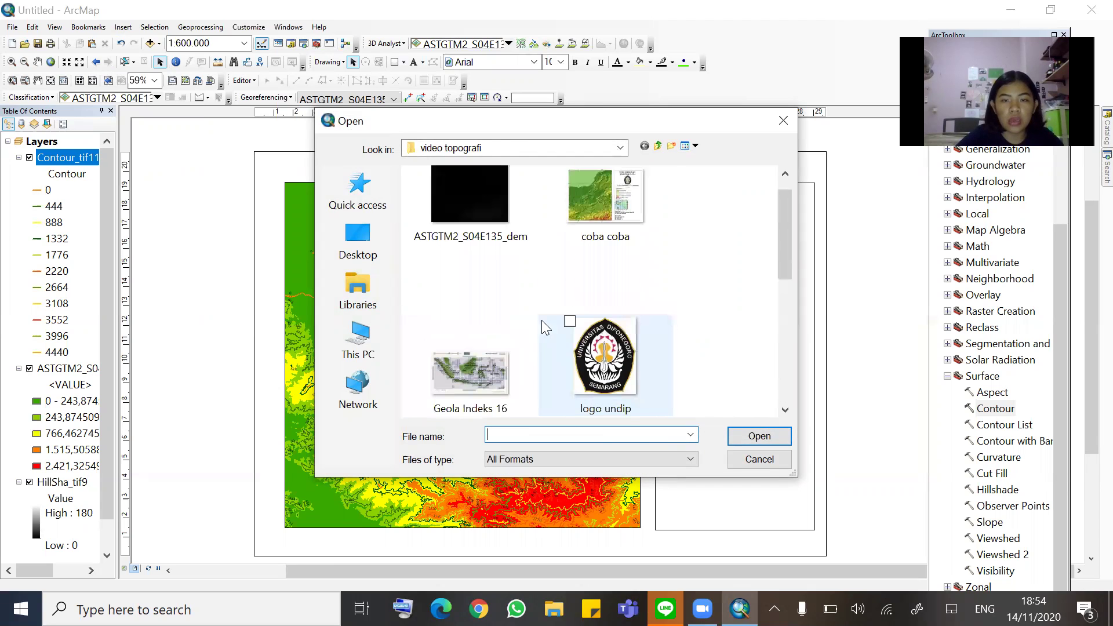
pyautogui.click(580, 379)
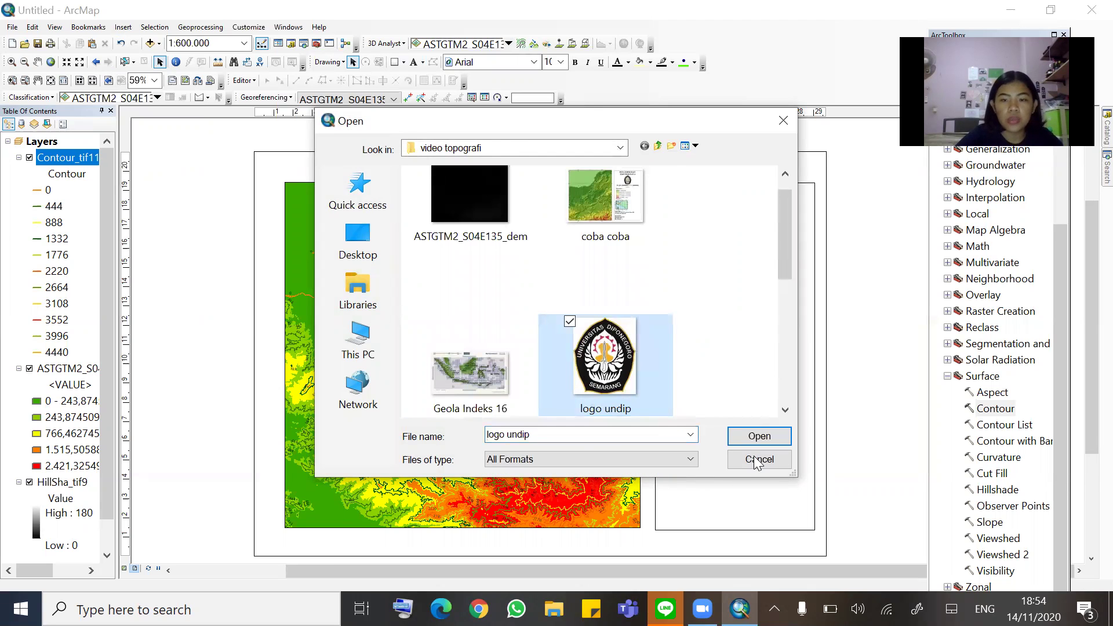
pyautogui.click(760, 438)
# Move the university logo into the information box and shrink it to fit beneath the map title
pyautogui.moveTo(555, 399); pyautogui.dragTo(748, 369)
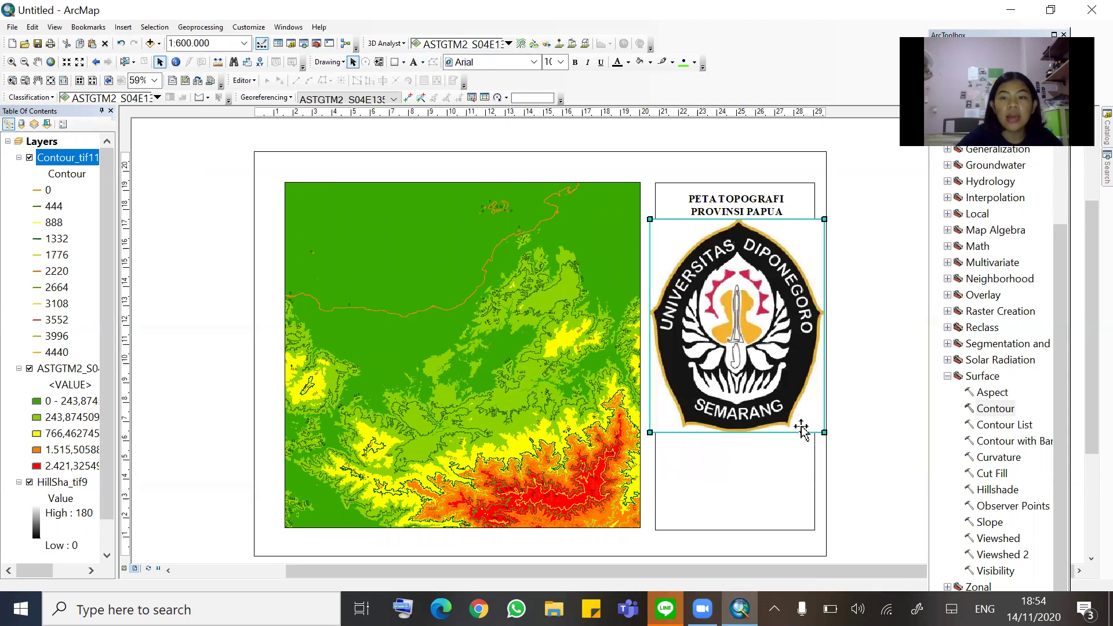
pyautogui.click(828, 435)
pyautogui.click(776, 387)
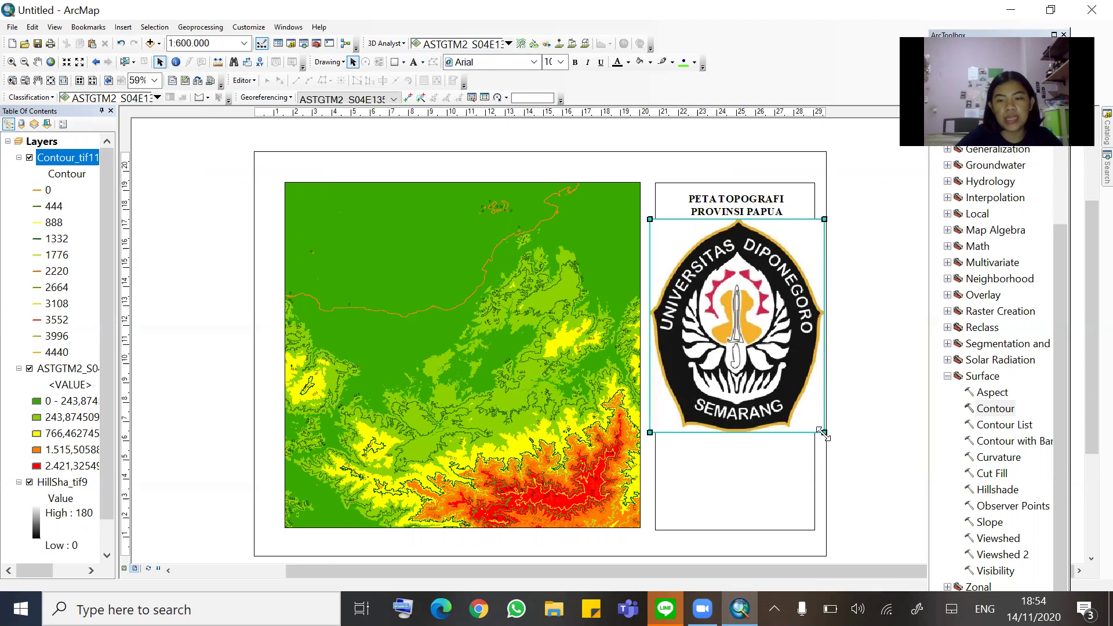
pyautogui.moveTo(729, 311); pyautogui.dragTo(705, 287)
pyautogui.moveTo(650, 247); pyautogui.dragTo(707, 248)
pyautogui.click(891, 287)
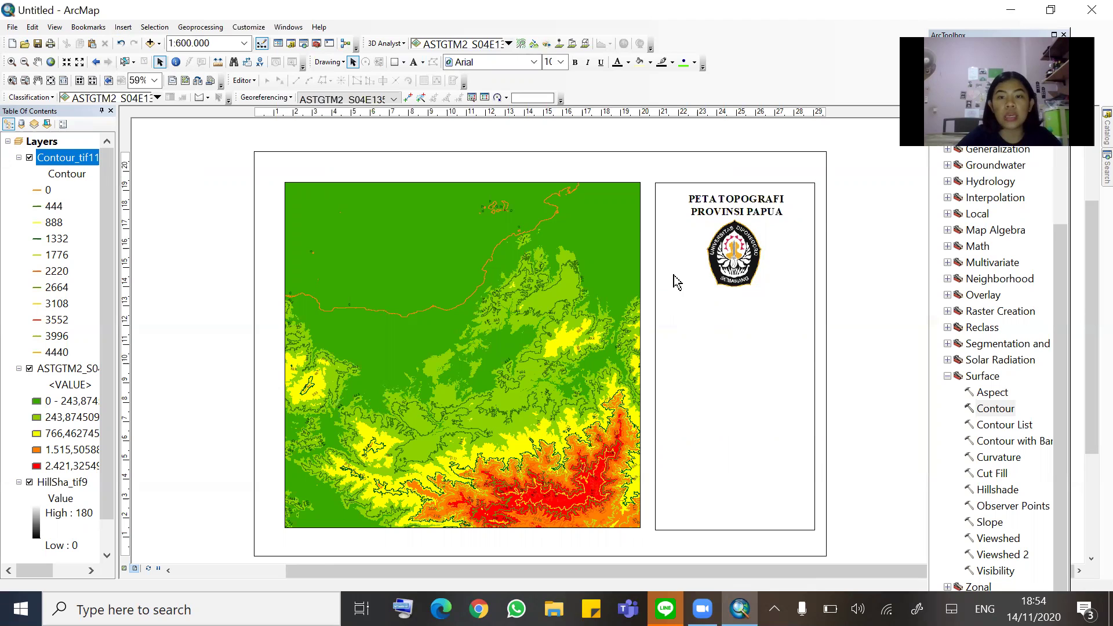
# Nudge the map title slightly upward within the information box
pyautogui.click(753, 205)
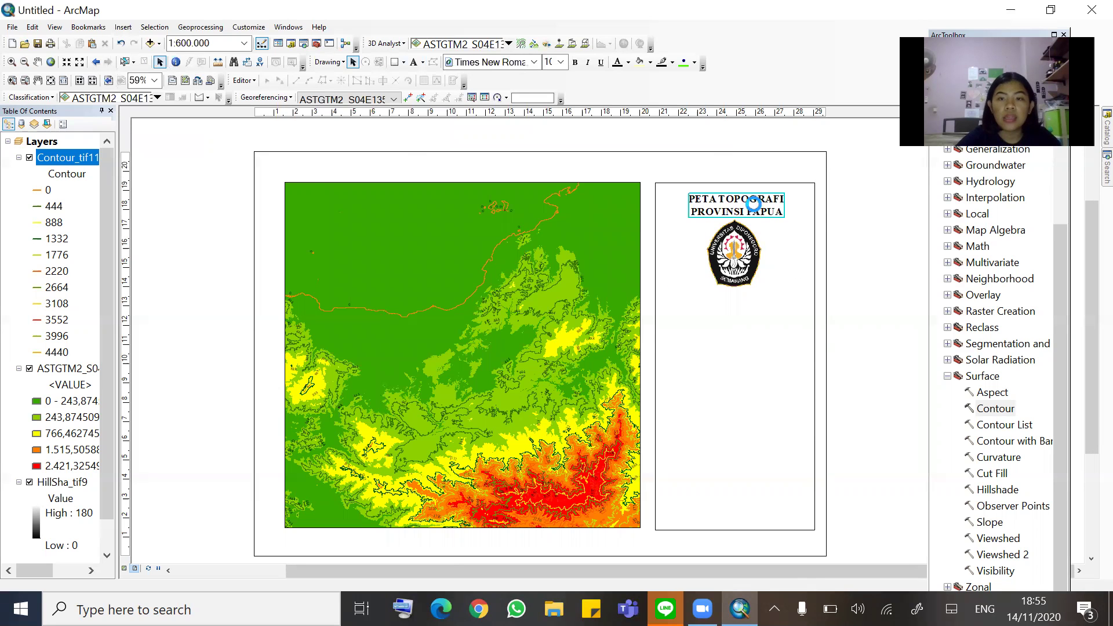
pyautogui.doubleClick(753, 204)
pyautogui.click(706, 137)
pyautogui.moveTo(760, 207); pyautogui.dragTo(760, 204)
# Shrink the university logo further and centre it beneath the map title
pyautogui.click(748, 277)
pyautogui.moveTo(761, 287); pyautogui.dragTo(749, 270)
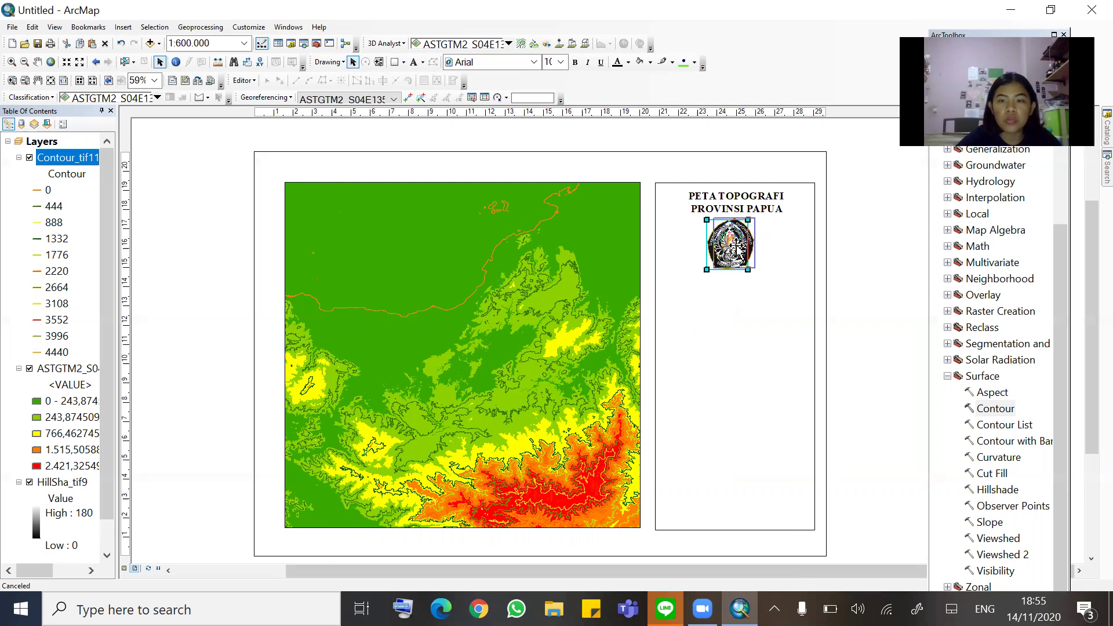
pyautogui.click(878, 273)
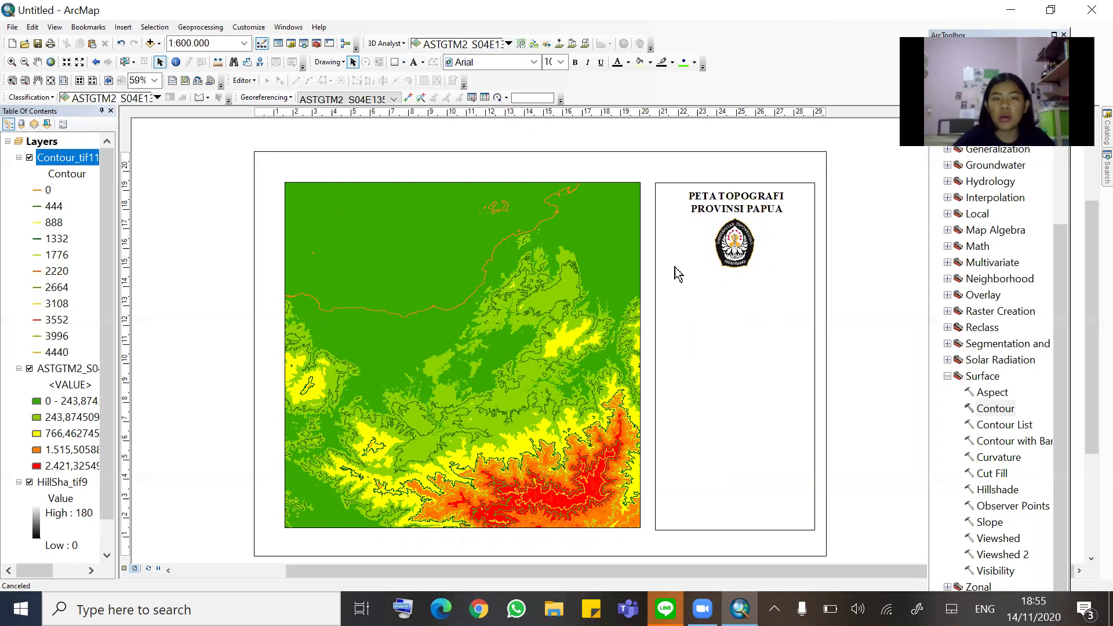
pyautogui.click(740, 249)
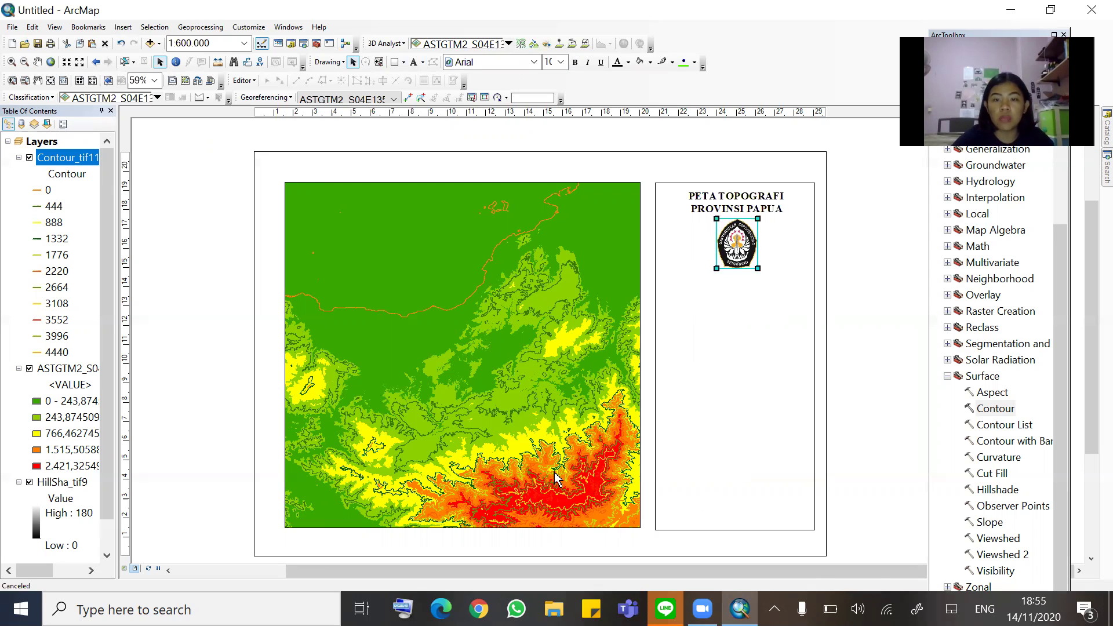
pyautogui.click(897, 348)
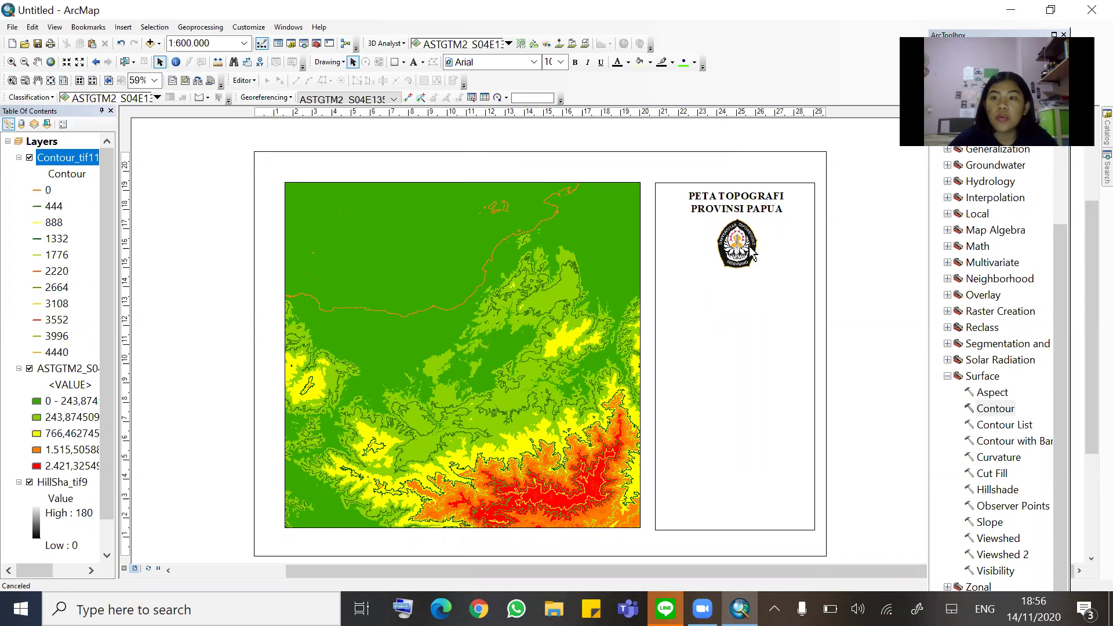
# Start inserting a scale bar and choose the Alternating Scale Bar 2 style
pyautogui.click(126, 29)
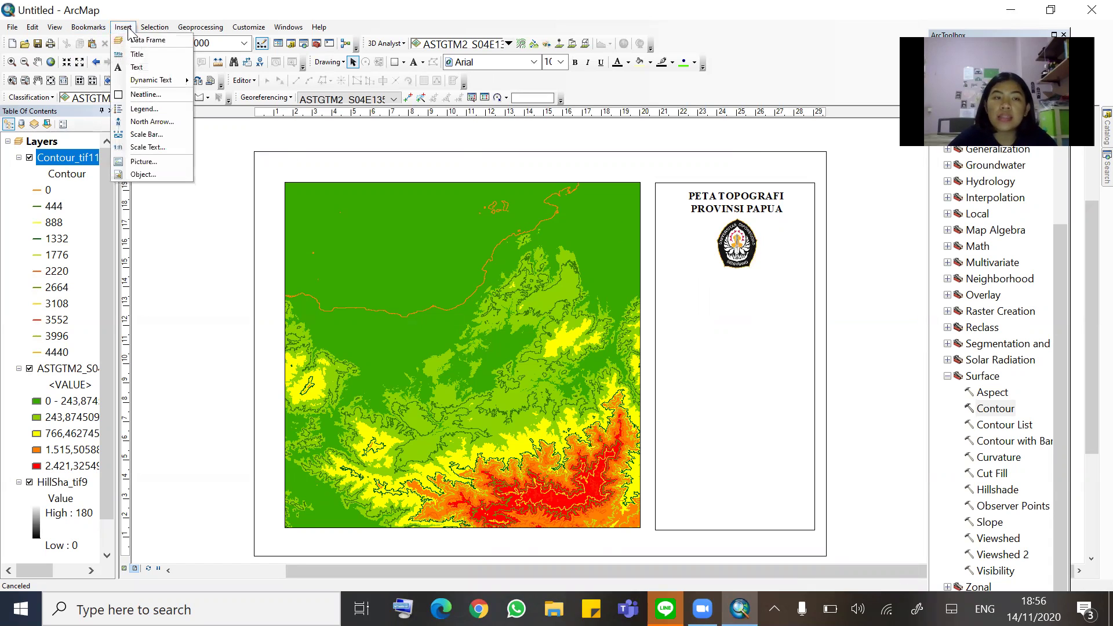
pyautogui.click(161, 134)
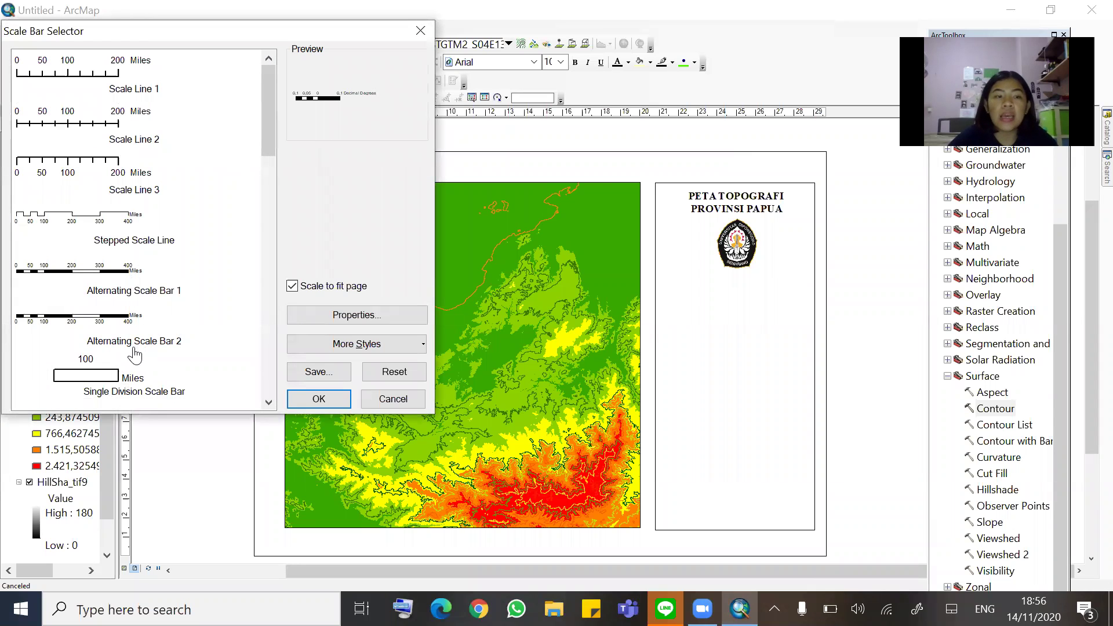
pyautogui.click(82, 329)
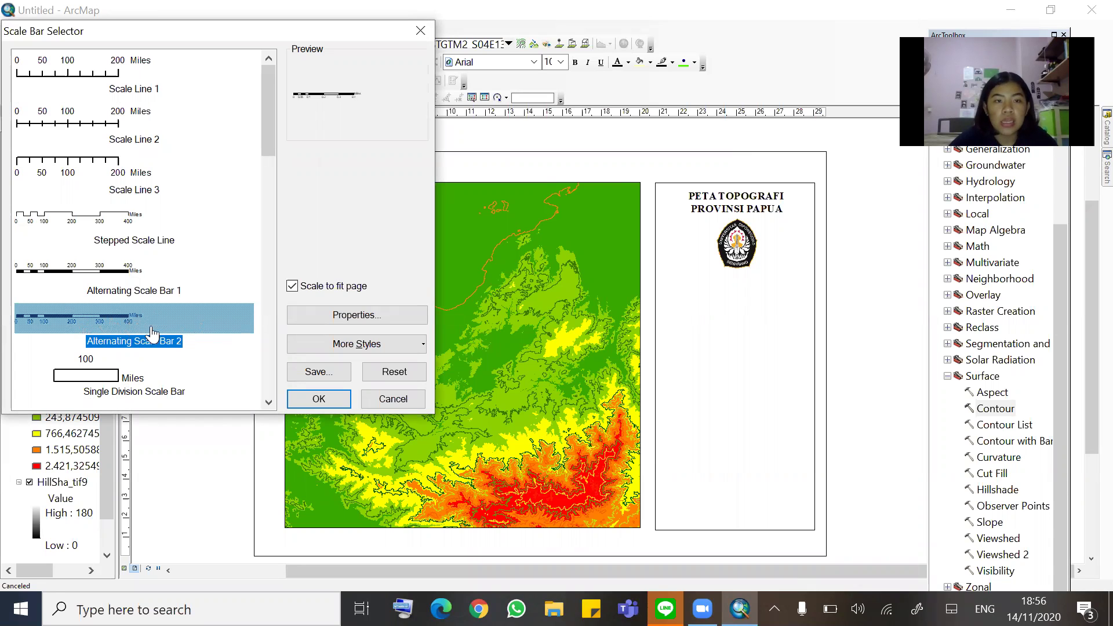
# Set the scale bar's division units to Kilometers and its label position to below center
pyautogui.click(350, 318)
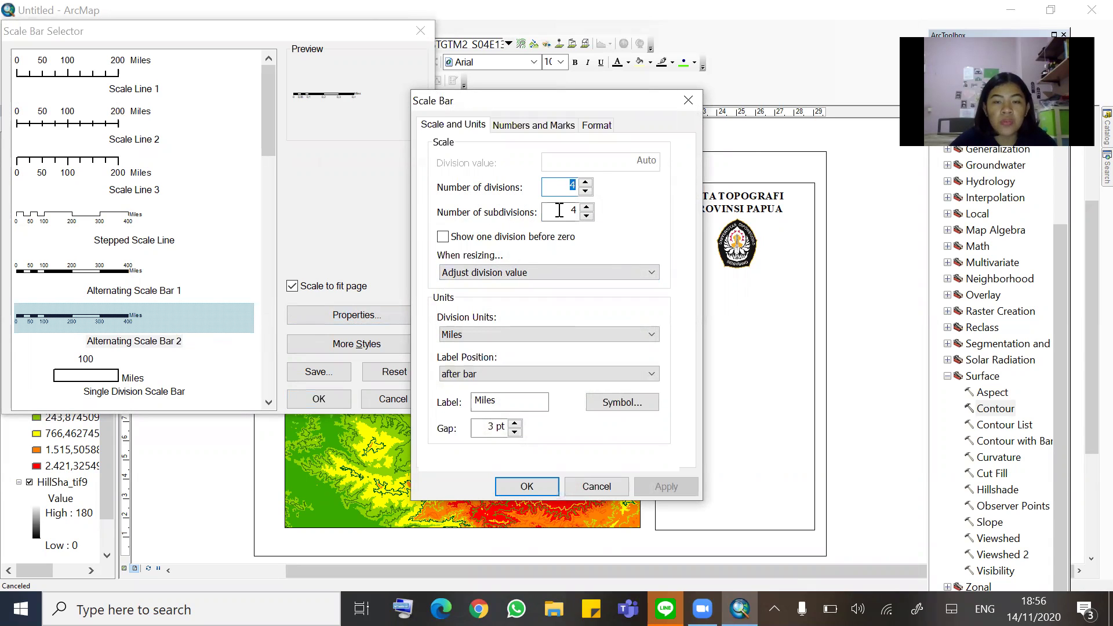
pyautogui.click(455, 339)
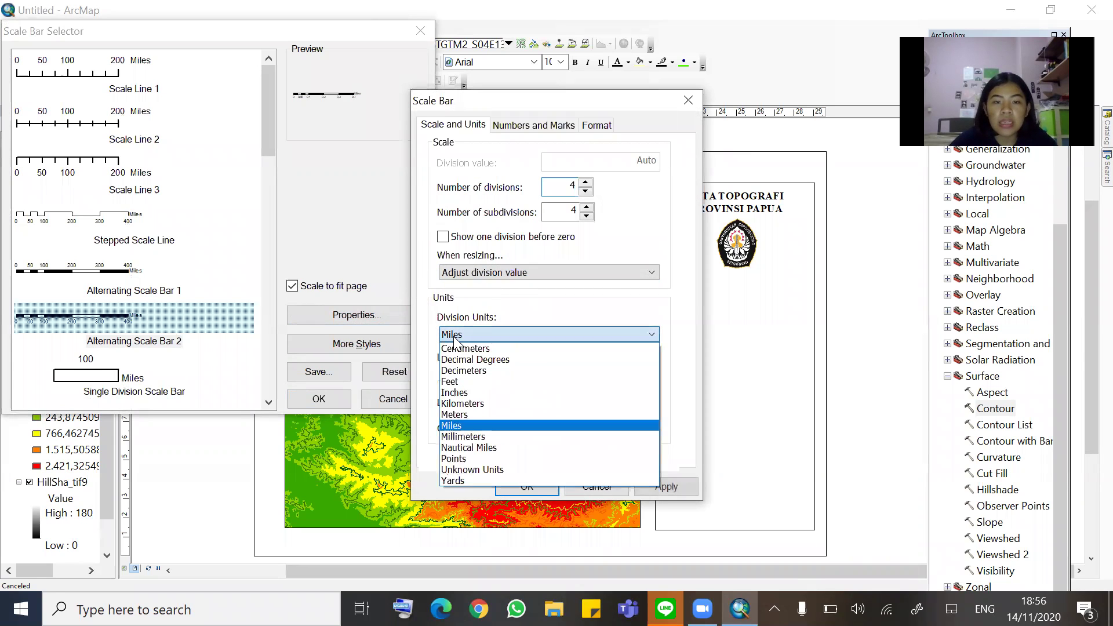
pyautogui.click(475, 400)
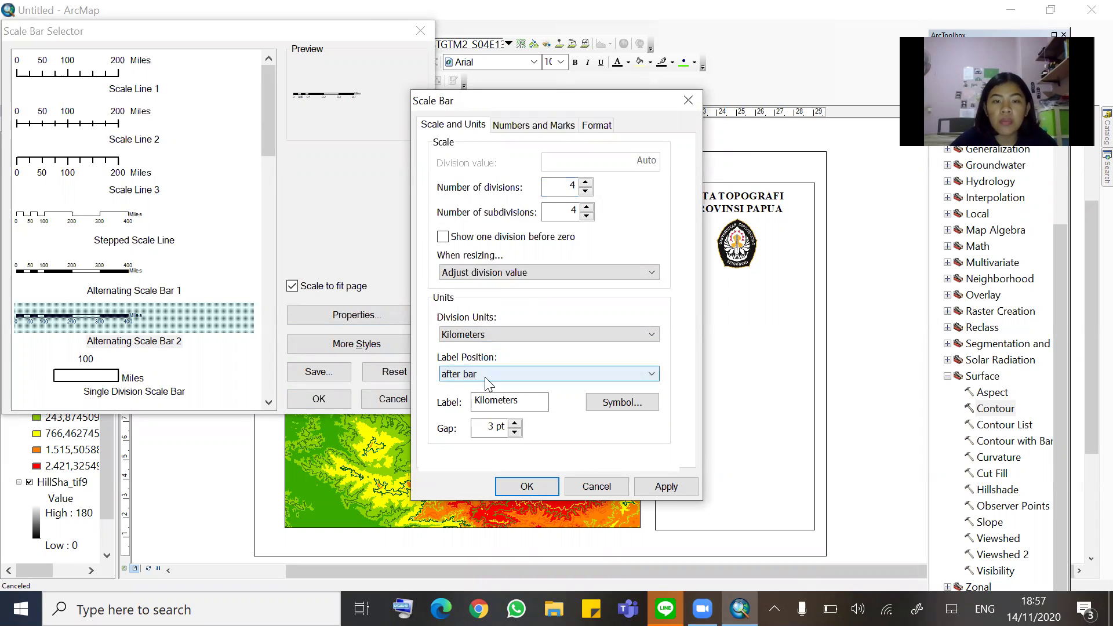
pyautogui.click(469, 378)
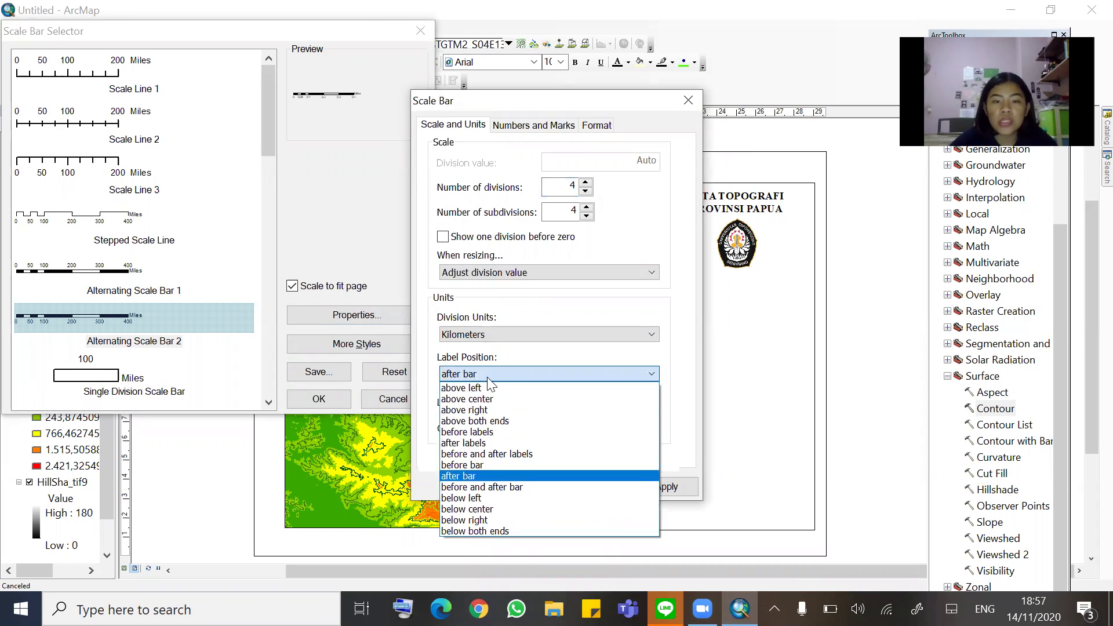
pyautogui.click(508, 508)
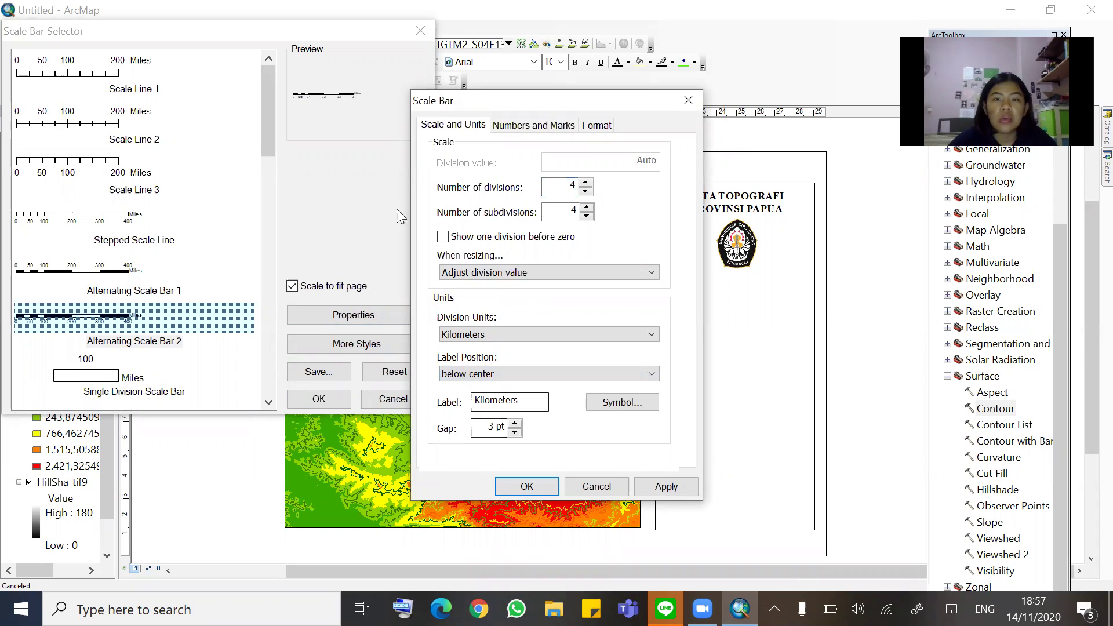
# Set the scale bar's text font to Times New Roman and add the scale bar to the layout
pyautogui.click(545, 126)
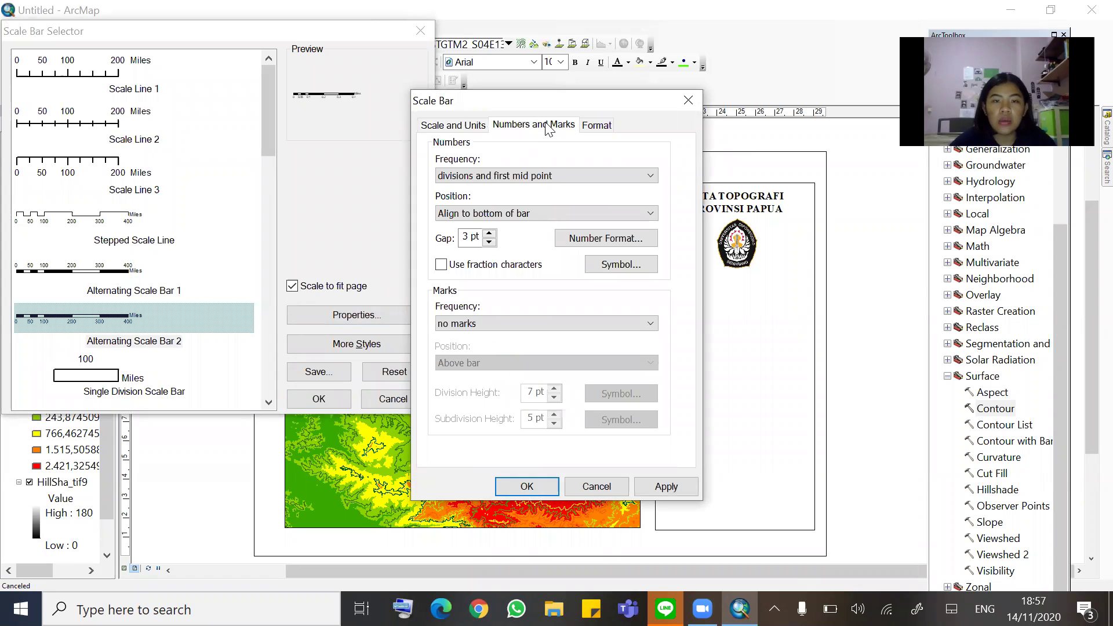
pyautogui.click(587, 127)
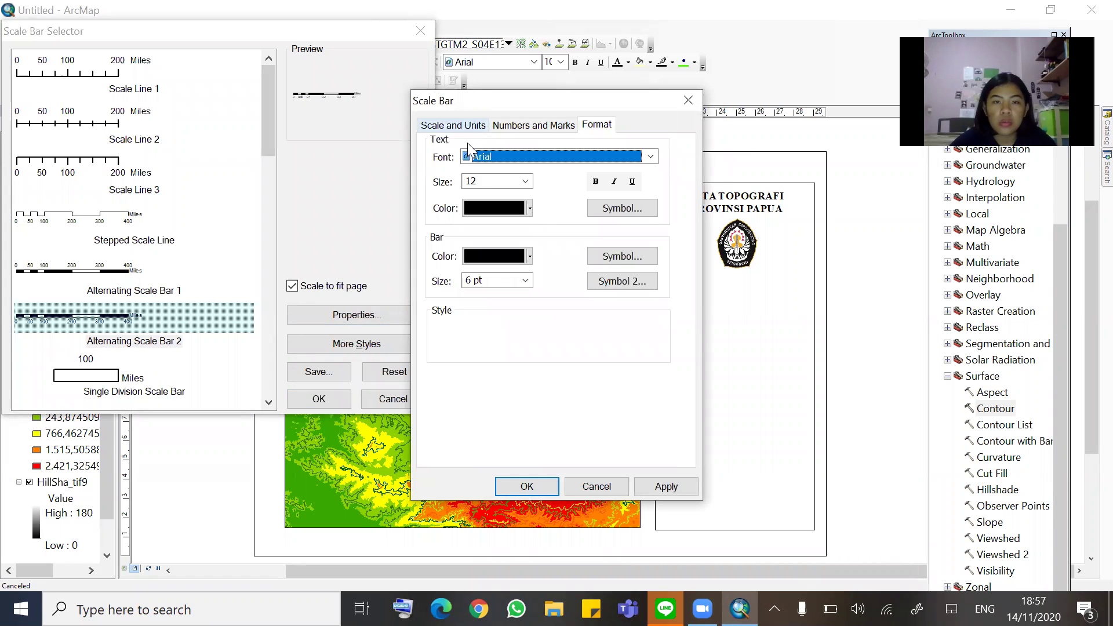
pyautogui.click(499, 155)
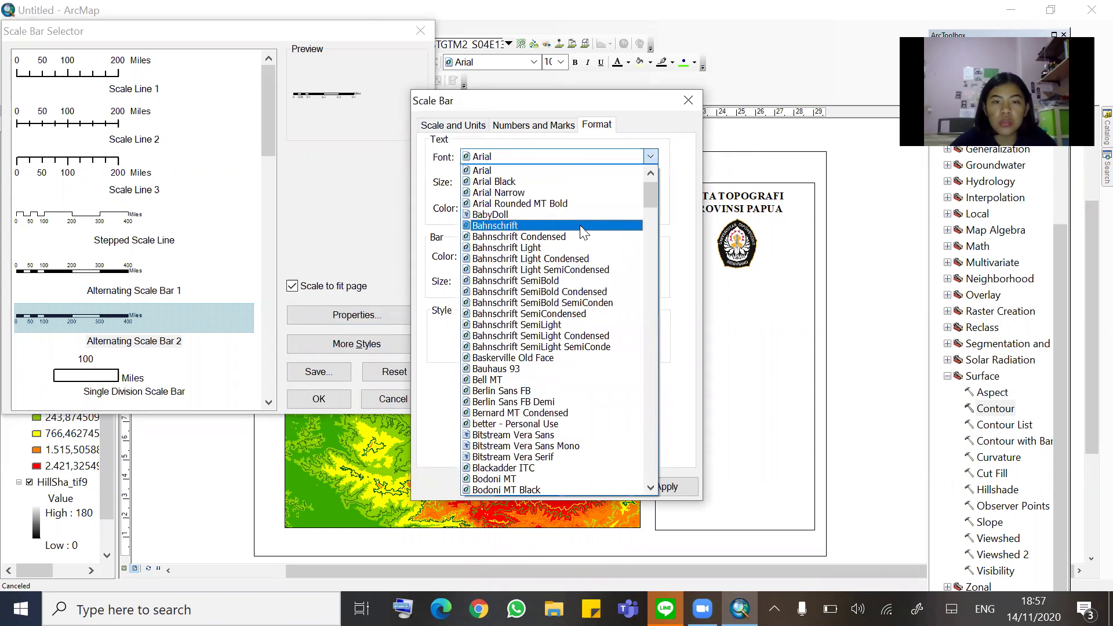
pyautogui.click(518, 159)
pyautogui.write('ti')
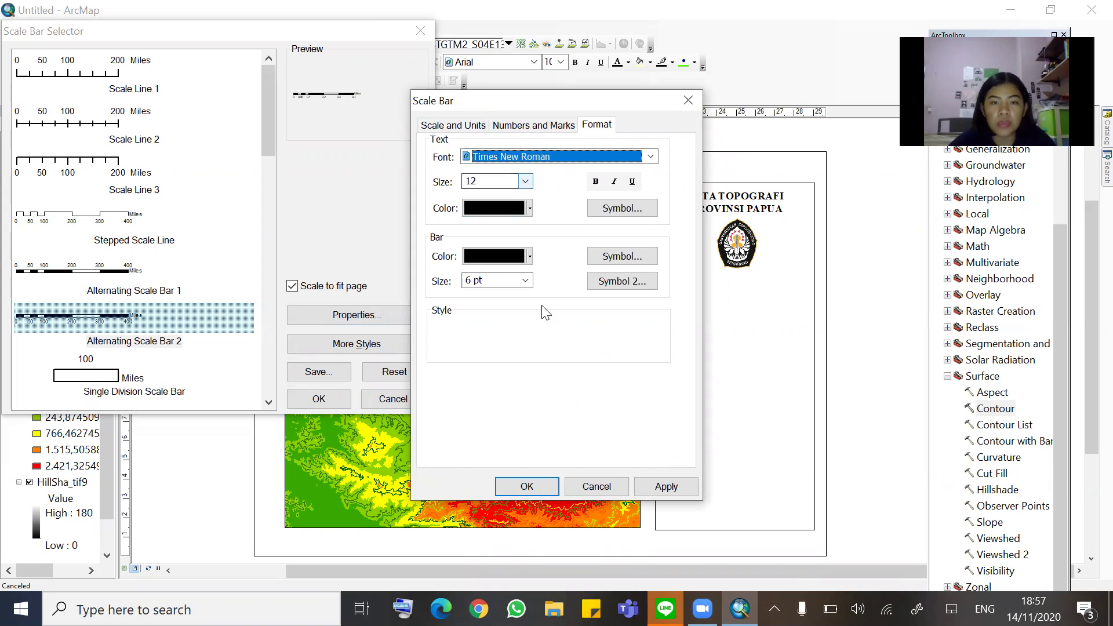
pyautogui.click(548, 494)
pyautogui.click(336, 401)
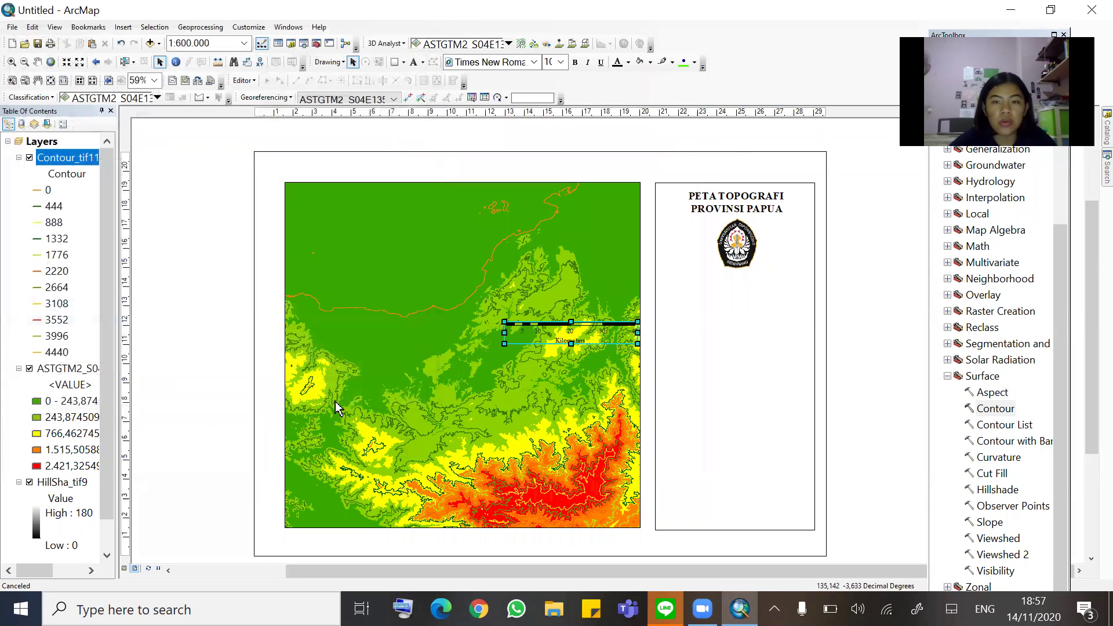
# Move the scale bar into the information box and centre it beneath the university logo
pyautogui.moveTo(545, 329); pyautogui.dragTo(714, 289)
pyautogui.click(858, 293)
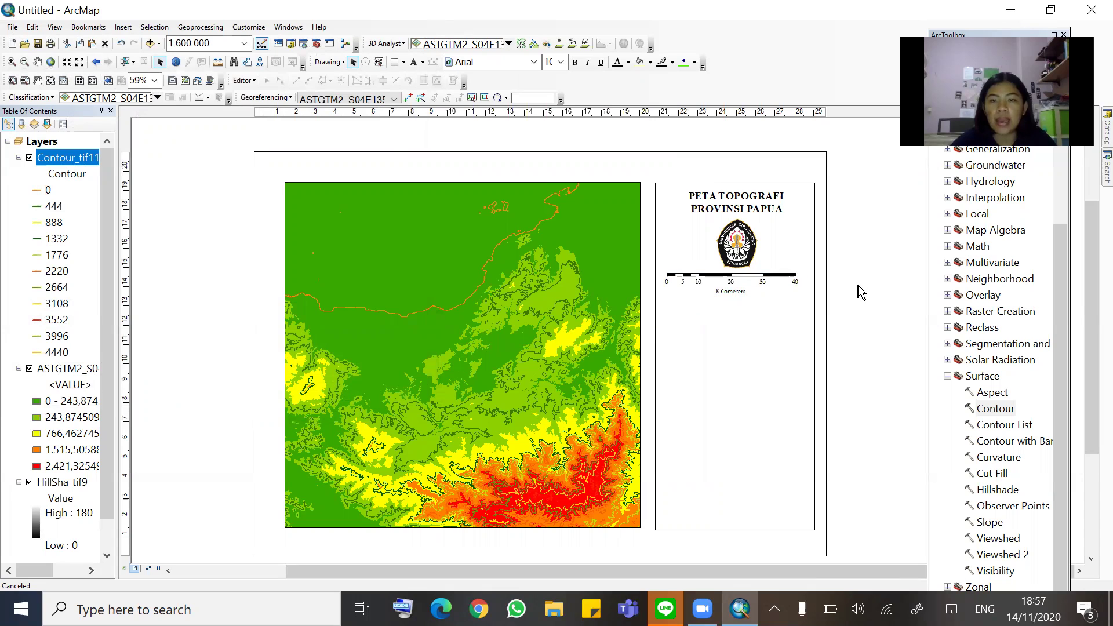
pyautogui.moveTo(767, 284); pyautogui.dragTo(764, 283)
pyautogui.click(870, 295)
pyautogui.doubleClick(763, 285)
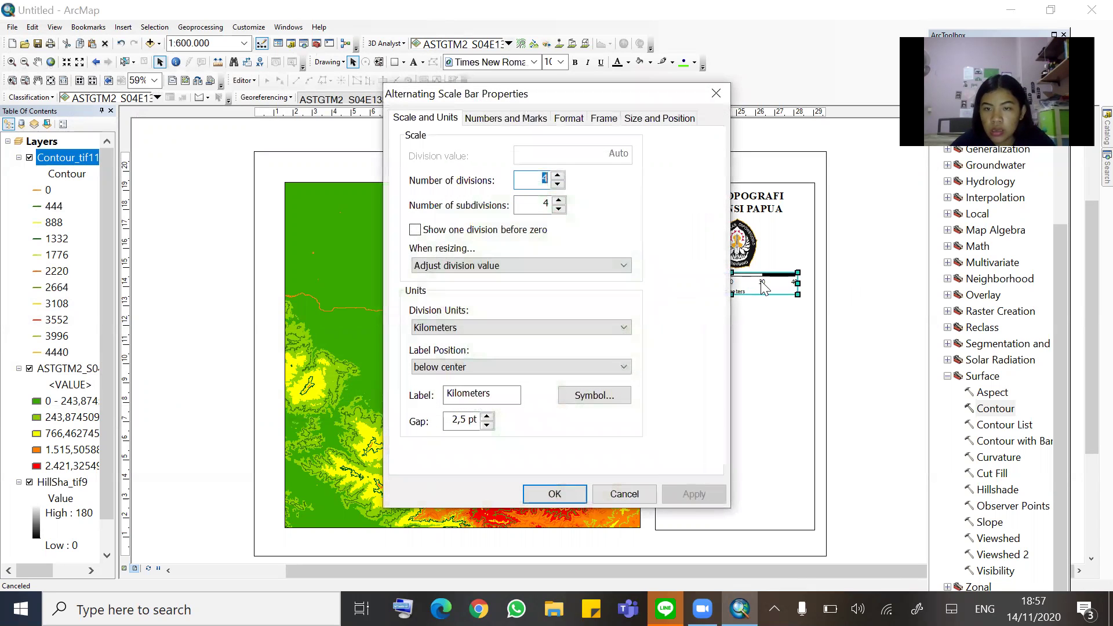
pyautogui.click(722, 97)
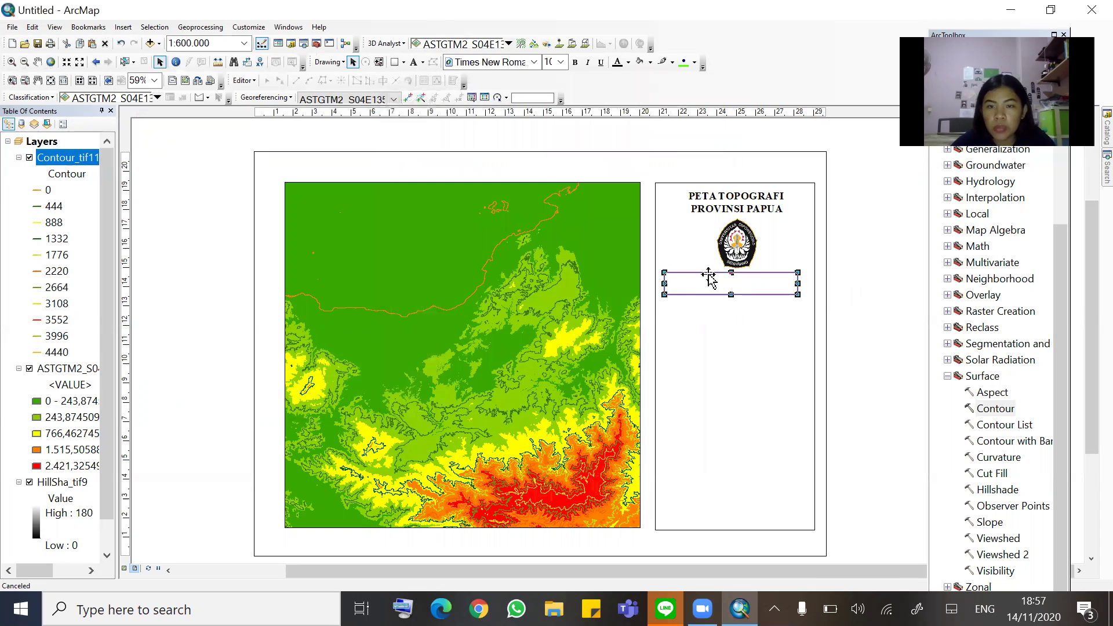
pyautogui.moveTo(713, 277); pyautogui.dragTo(720, 282)
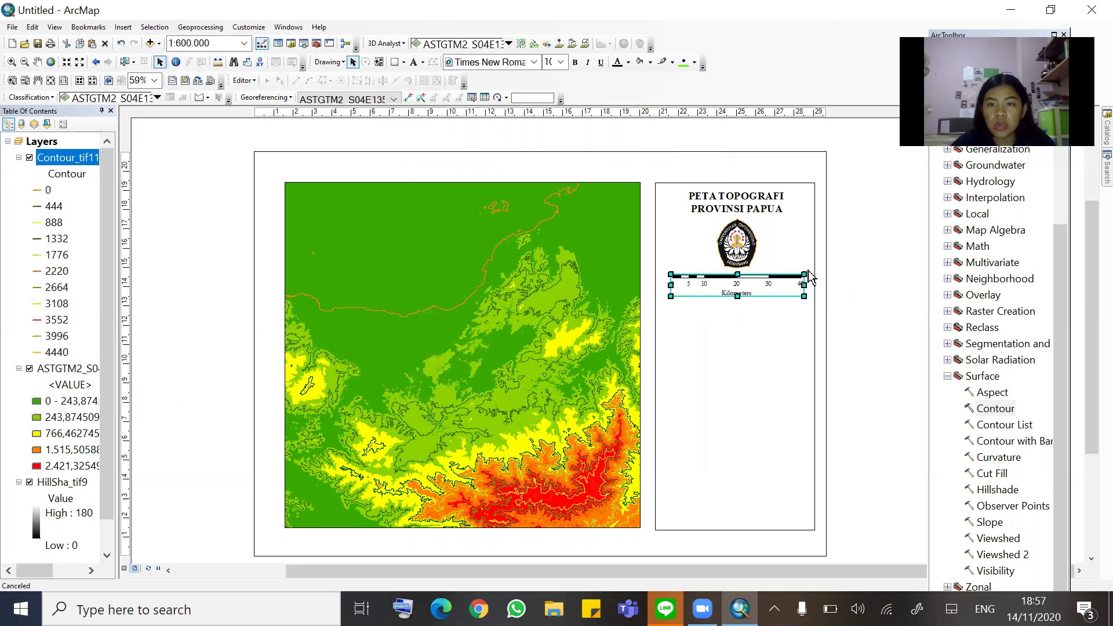
pyautogui.click(864, 271)
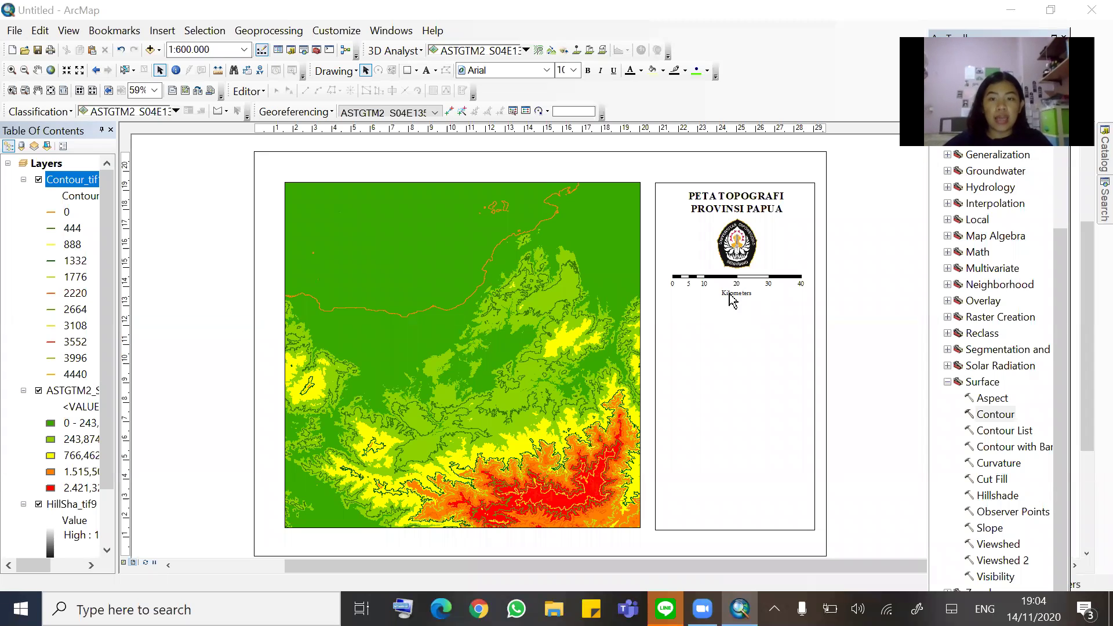
# Start inserting a legend and include only the ASTGTM2_S04E135_dem.tif layer as its item
pyautogui.click(162, 32)
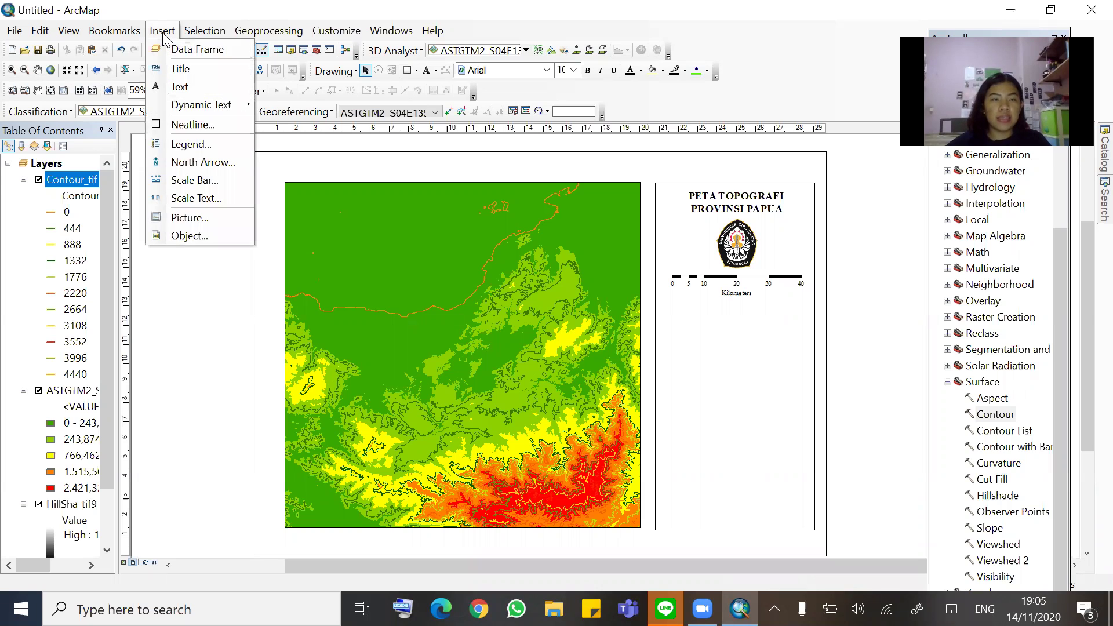
pyautogui.click(177, 150)
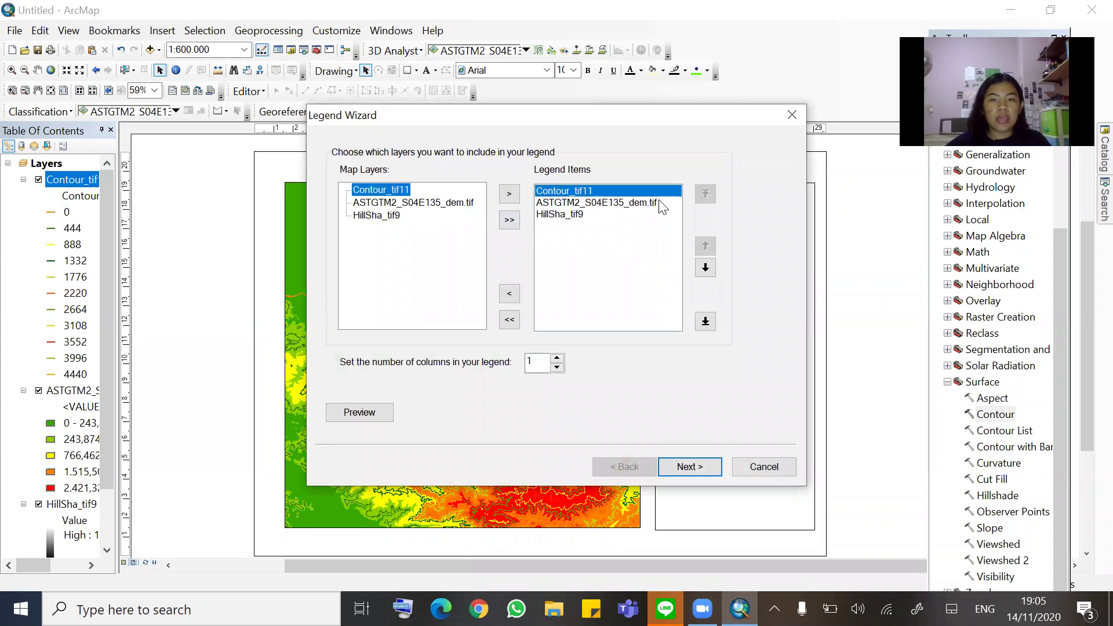
pyautogui.click(456, 204)
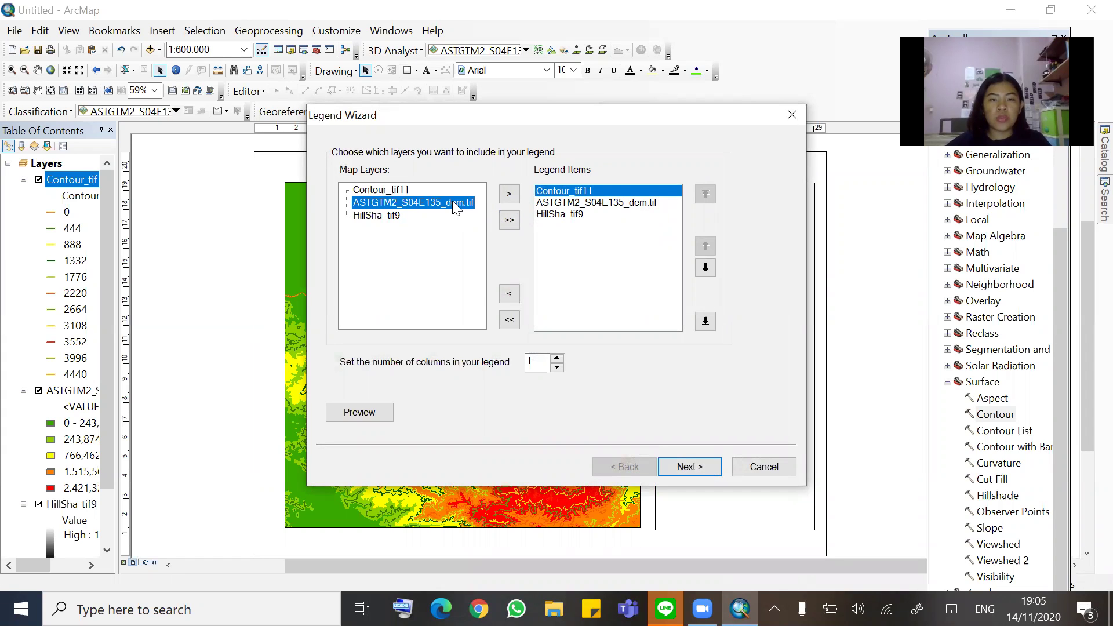
pyautogui.click(509, 221)
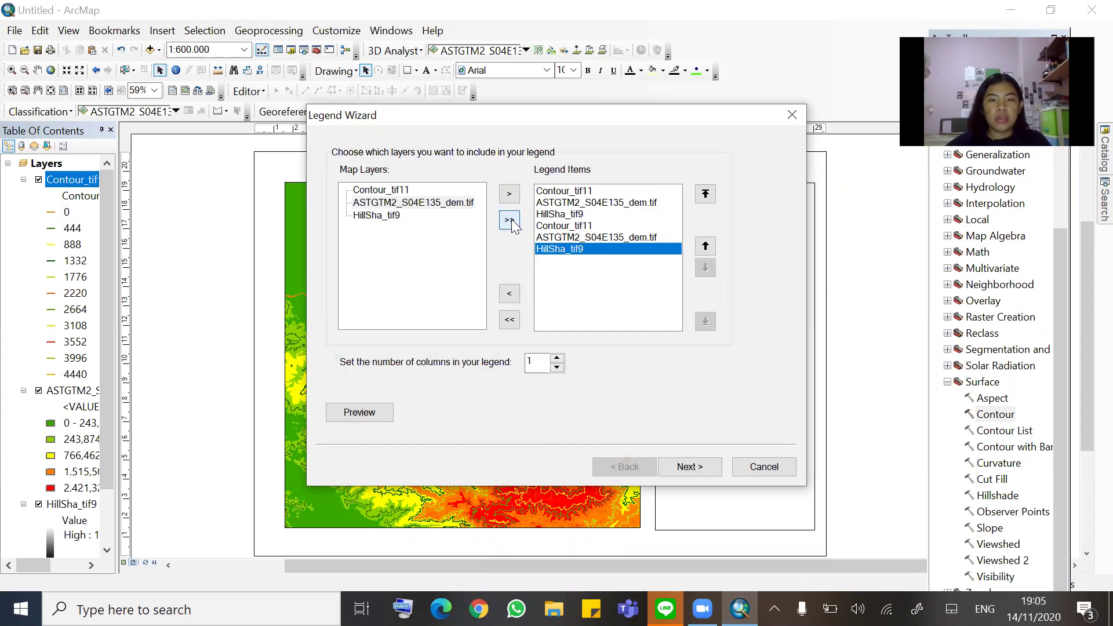
pyautogui.click(510, 319)
pyautogui.click(448, 204)
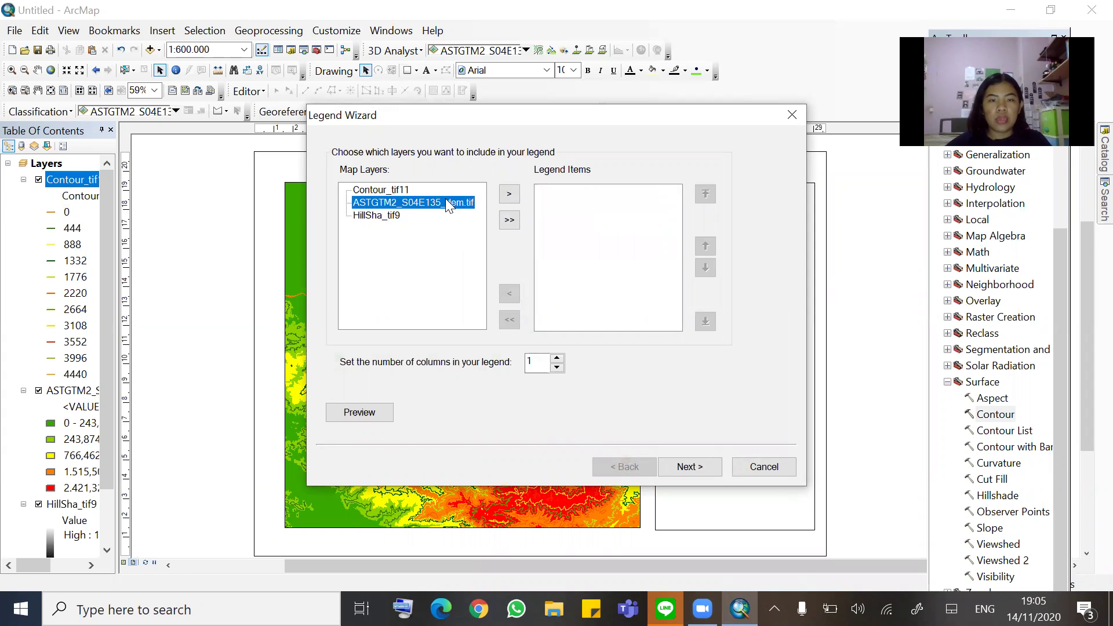
pyautogui.click(510, 193)
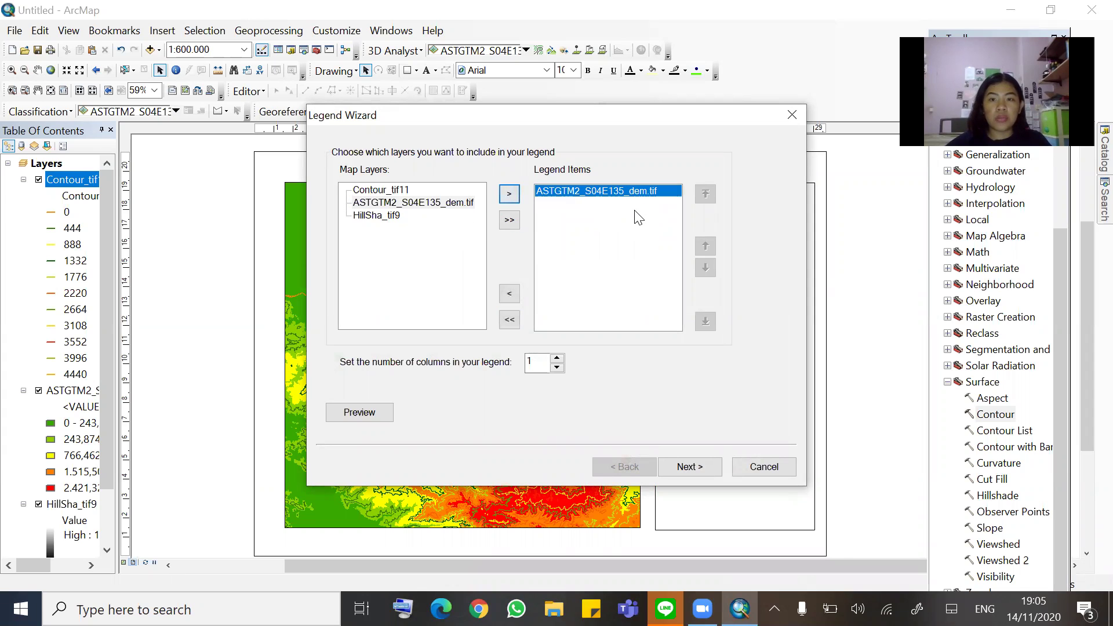
pyautogui.click(685, 468)
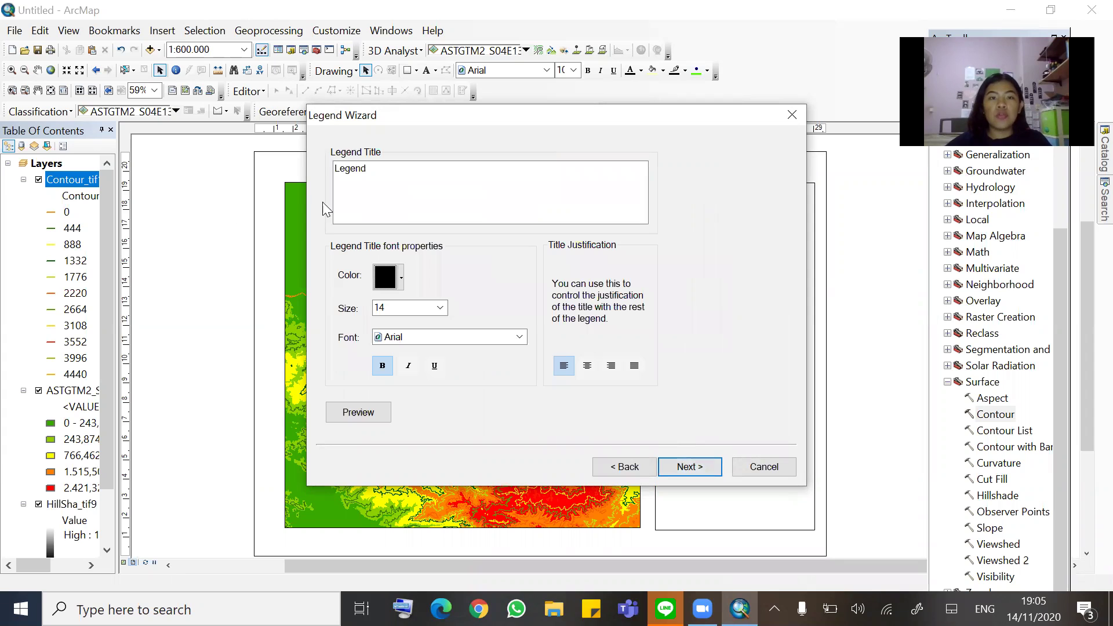
# Title the legend KETERANGAN and set its title font to Times New Roman, size 12
pyautogui.doubleClick(365, 169)
pyautogui.write('KETERANGAN')
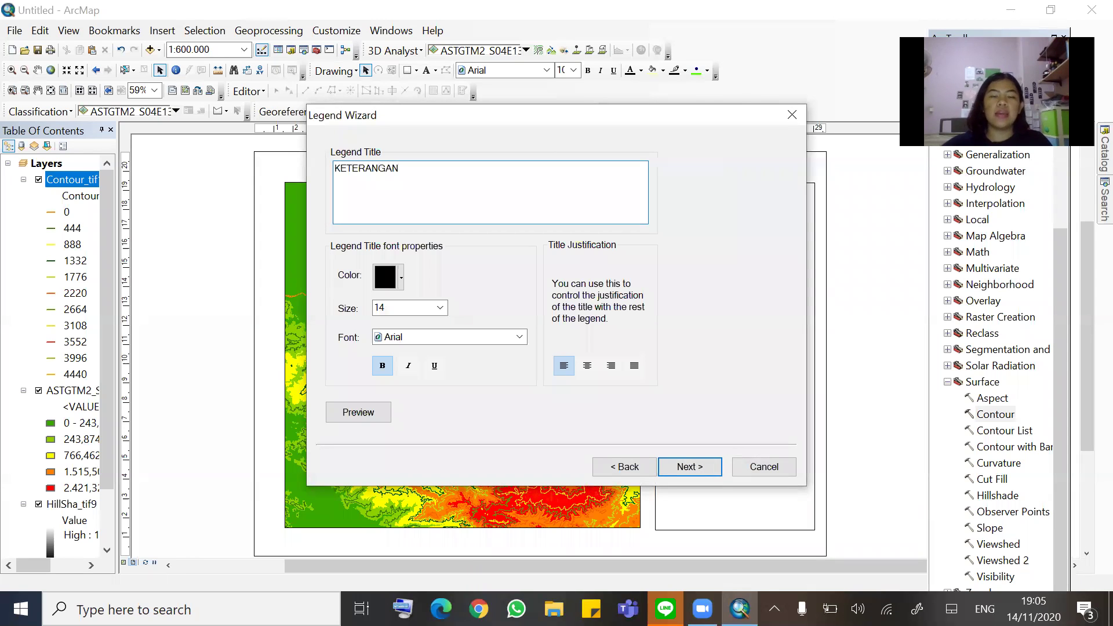
pyautogui.click(410, 331)
pyautogui.write('ti')
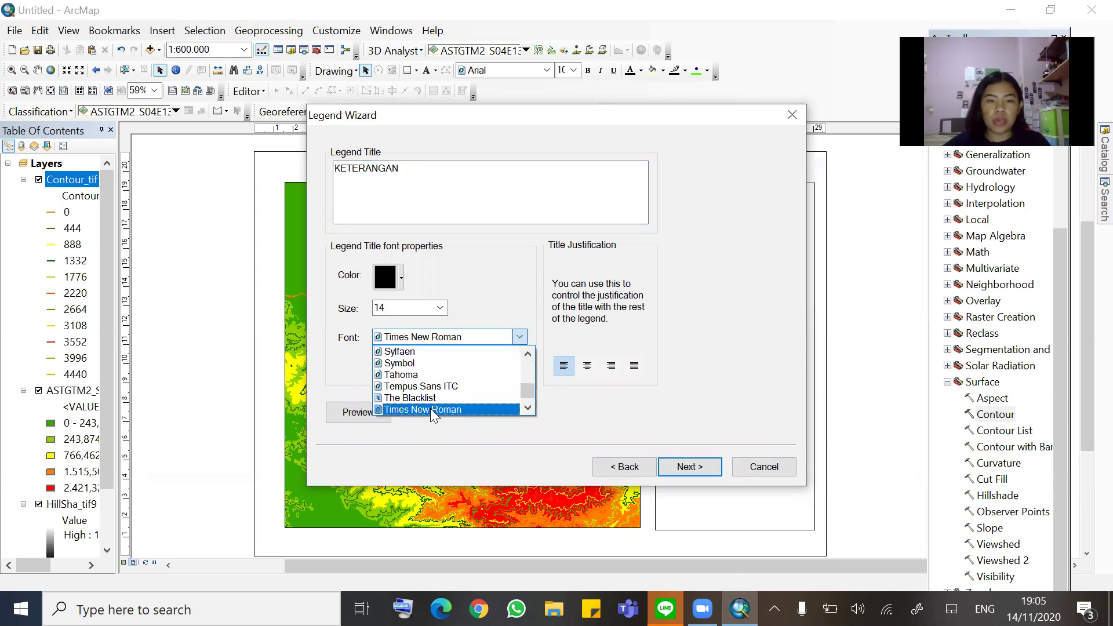
pyautogui.click(430, 408)
pyautogui.click(440, 309)
pyautogui.scroll(2, 407, 352)
pyautogui.click(407, 379)
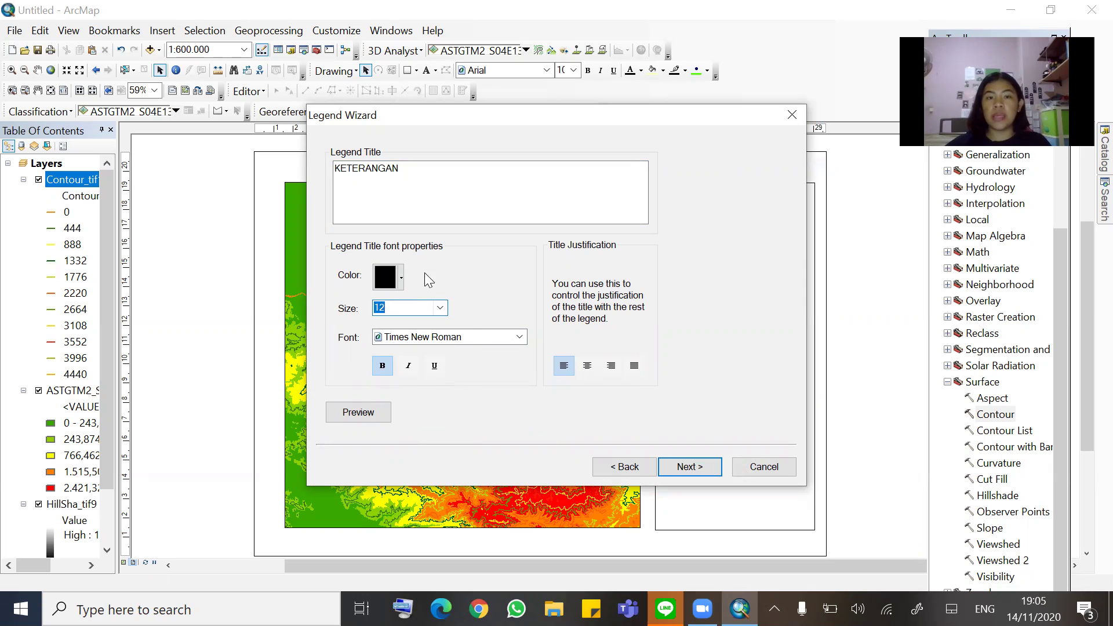
pyautogui.click(686, 468)
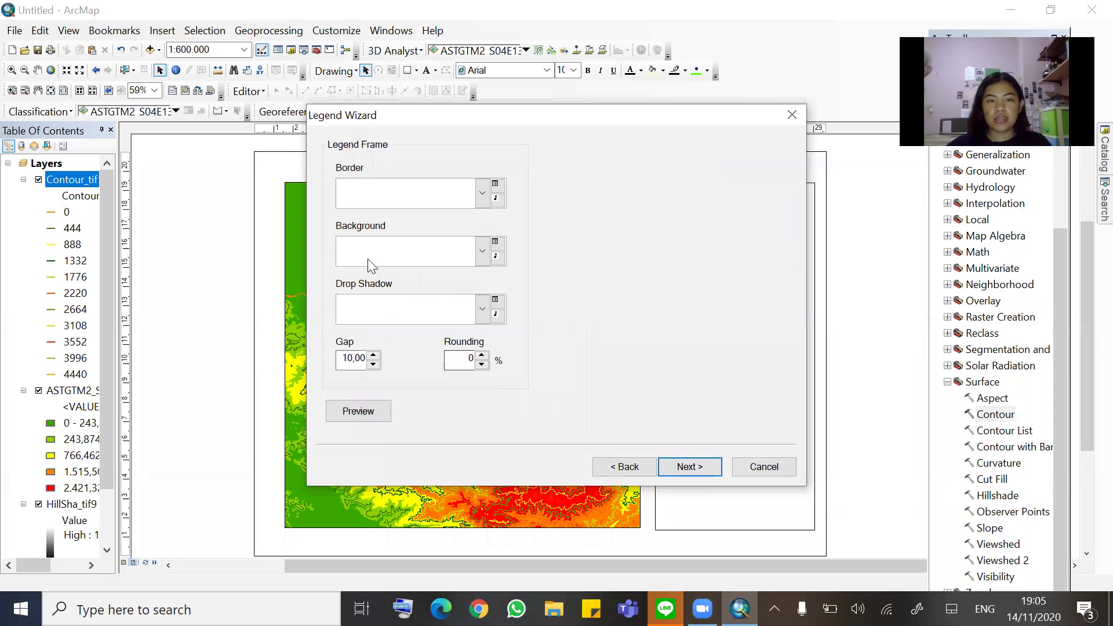
# Finish the legend with the default frame, patch and spacing settings, and move it into the information box beneath the scale bar
pyautogui.click(686, 467)
pyautogui.click(689, 467)
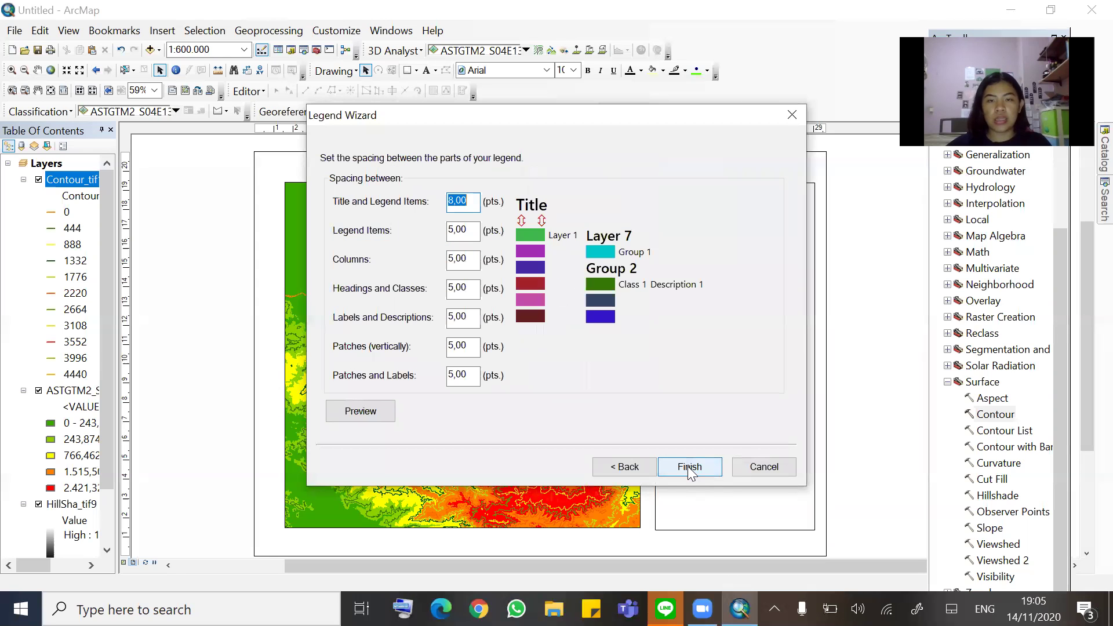
pyautogui.click(690, 467)
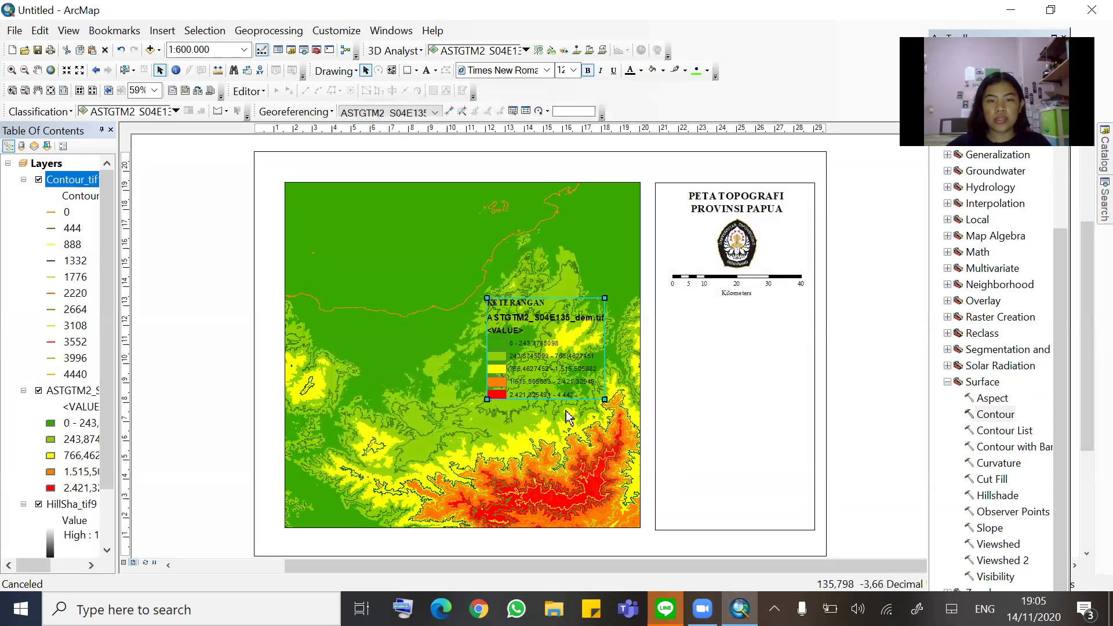
pyautogui.moveTo(526, 364); pyautogui.dragTo(707, 367)
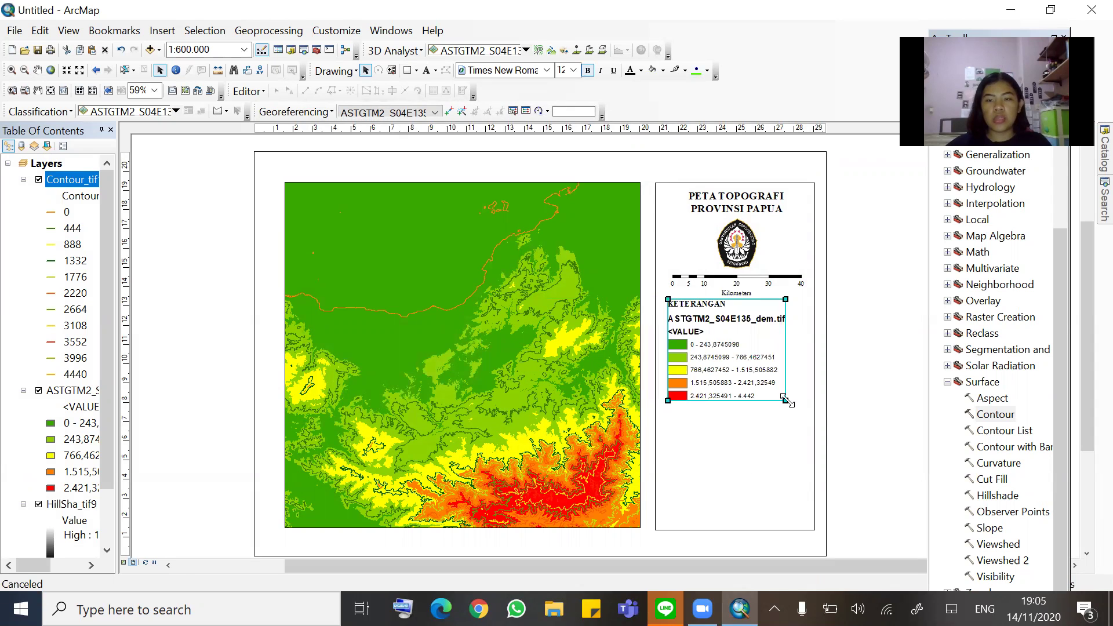
# Resize the legend so that it spans about the width of the scale bar above it
pyautogui.moveTo(785, 399); pyautogui.dragTo(766, 383)
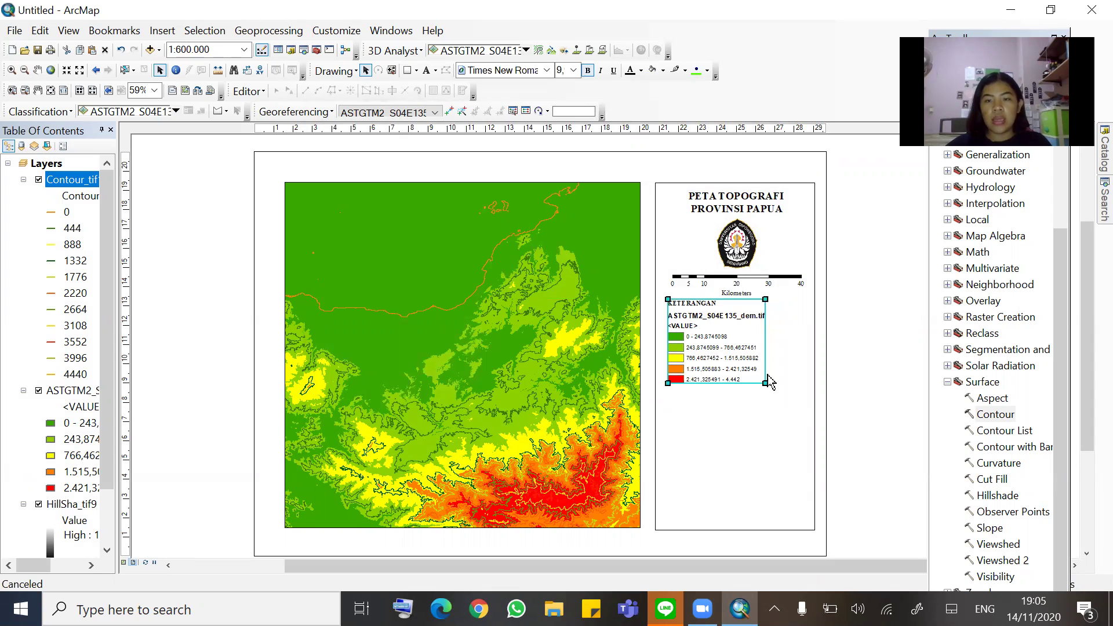
pyautogui.moveTo(765, 383); pyautogui.dragTo(707, 354)
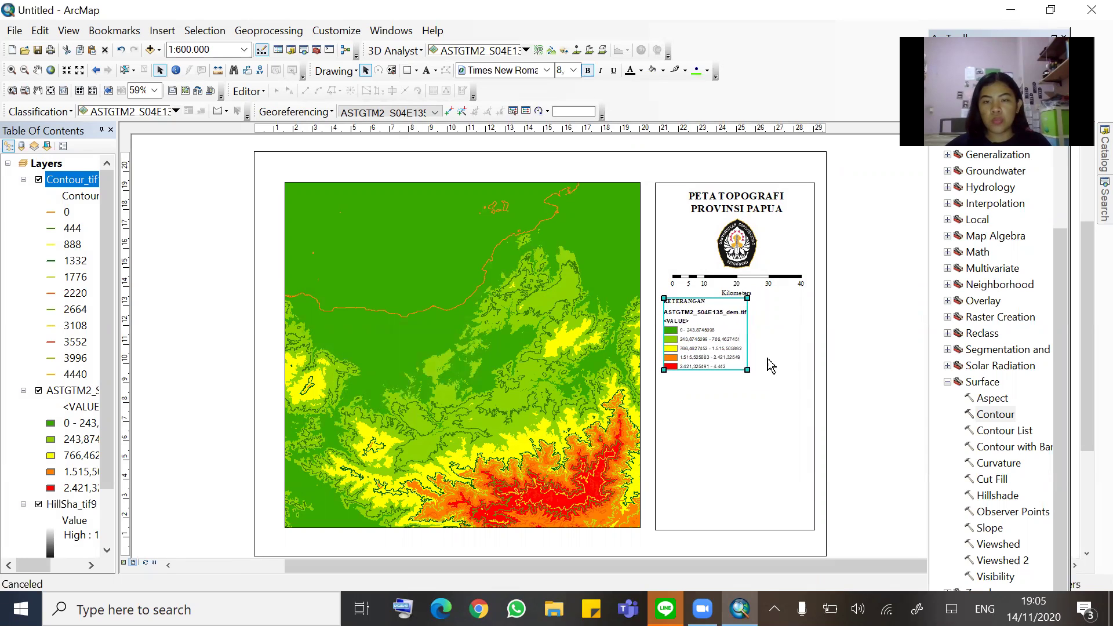
pyautogui.click(841, 347)
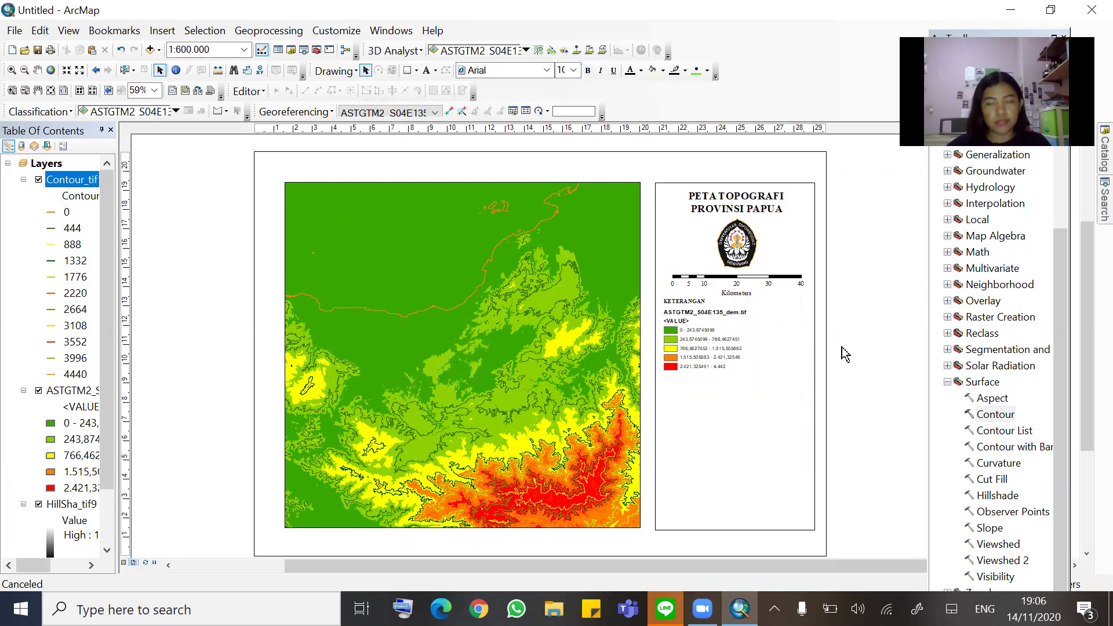
pyautogui.click(696, 356)
pyautogui.moveTo(747, 370); pyautogui.dragTo(792, 413)
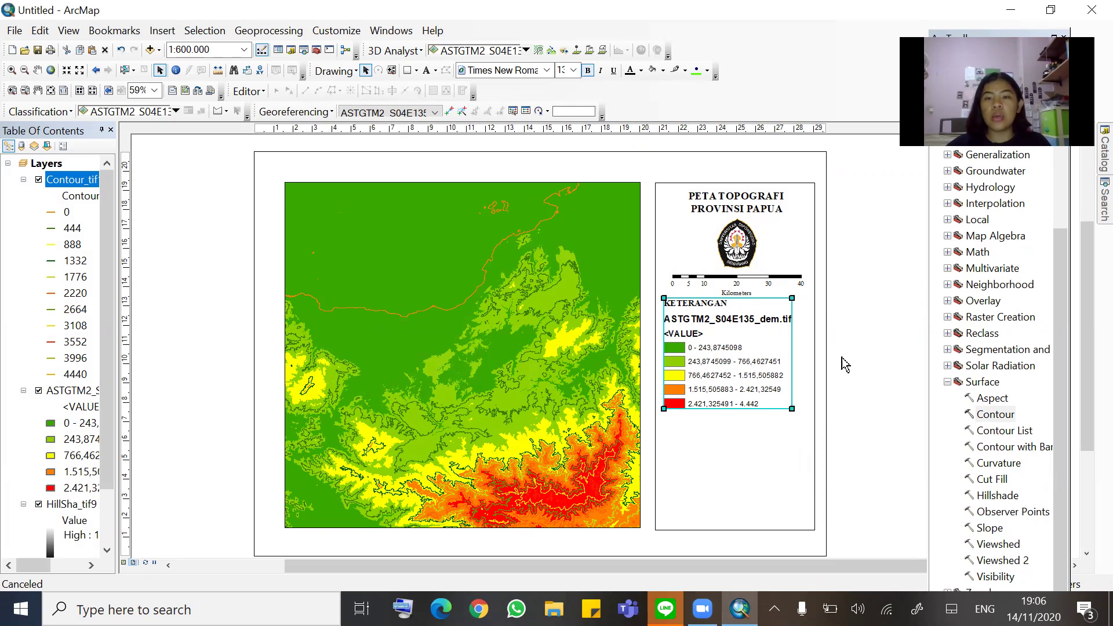
pyautogui.click(862, 358)
pyautogui.click(700, 326)
pyautogui.rightClick(718, 334)
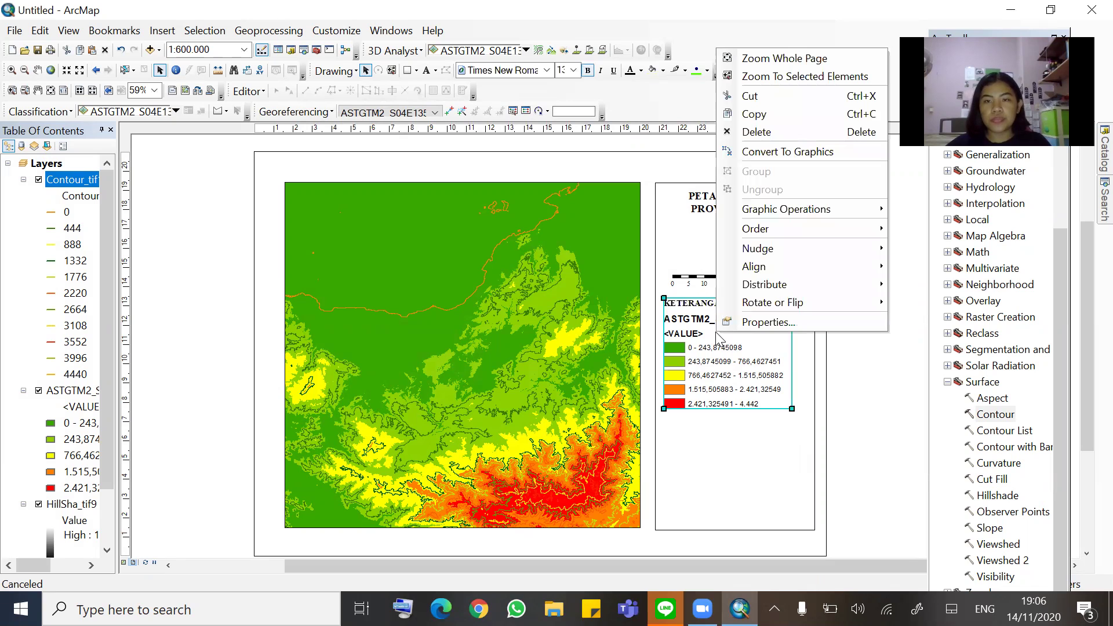
pyautogui.moveTo(776, 228)
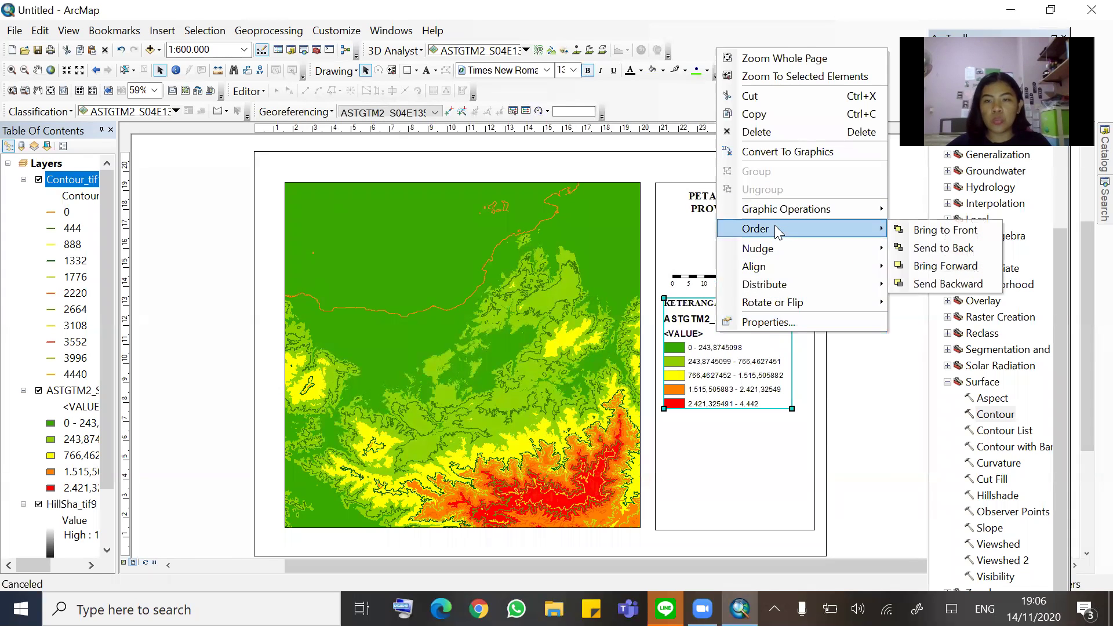
pyautogui.click(889, 377)
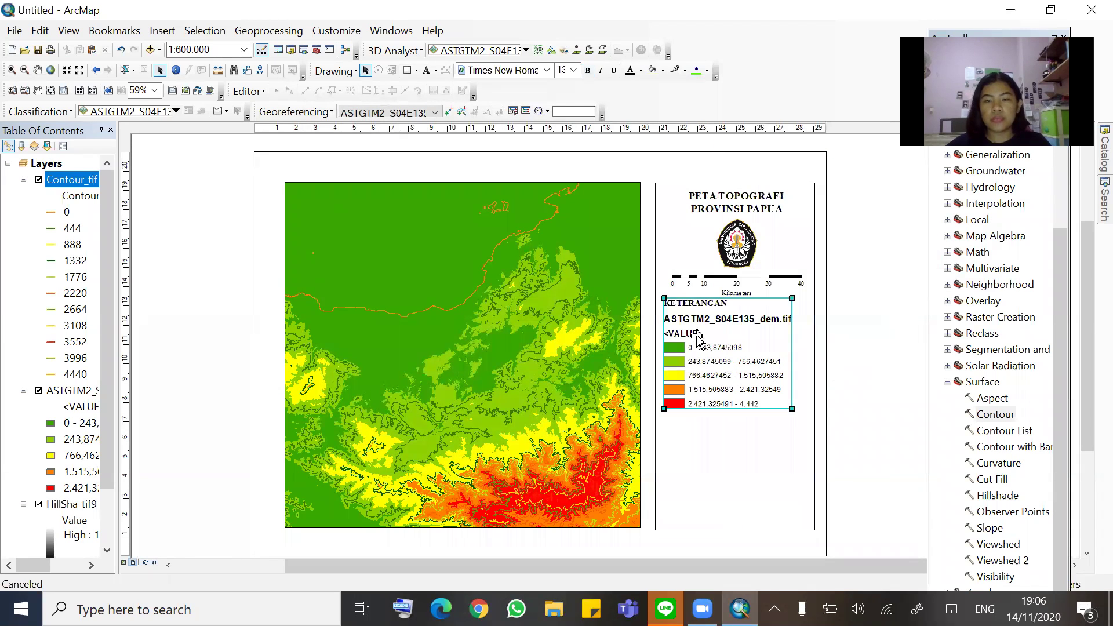
pyautogui.rightClick(696, 345)
pyautogui.click(695, 346)
pyautogui.click(719, 374)
pyautogui.click(695, 381)
pyautogui.moveTo(695, 381); pyautogui.dragTo(720, 406)
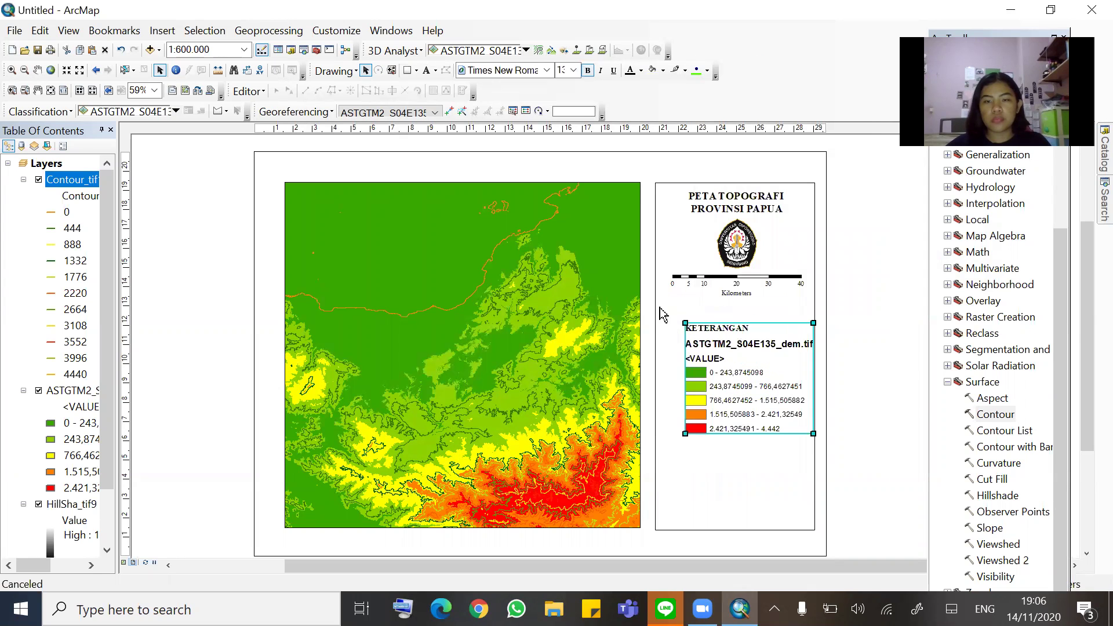
pyautogui.moveTo(677, 317); pyautogui.dragTo(836, 470)
pyautogui.rightClick(713, 374)
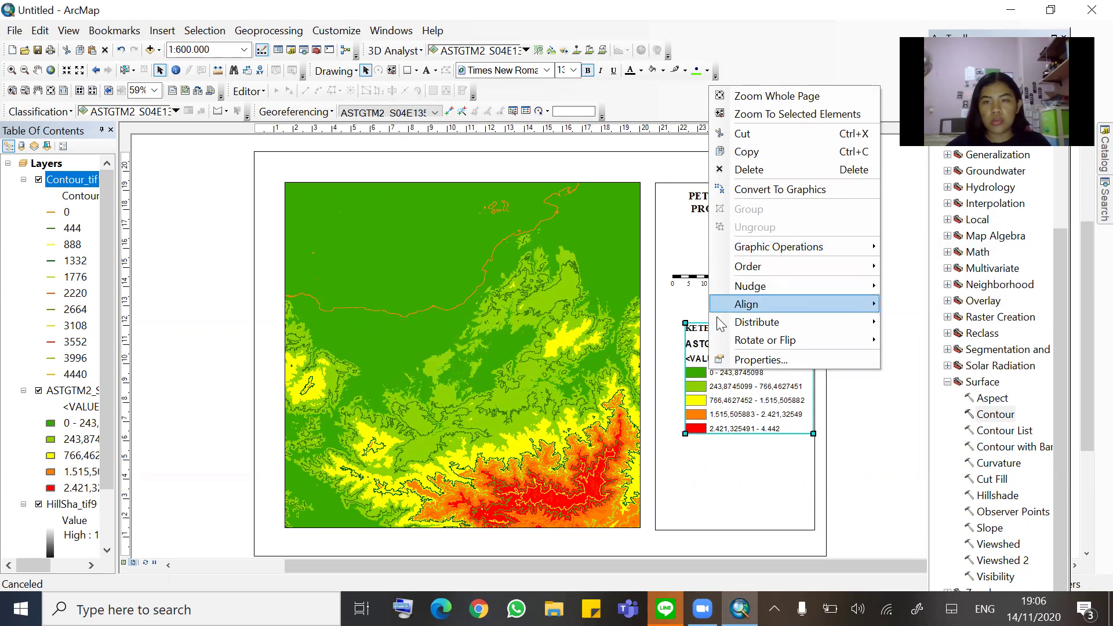
pyautogui.click(696, 385)
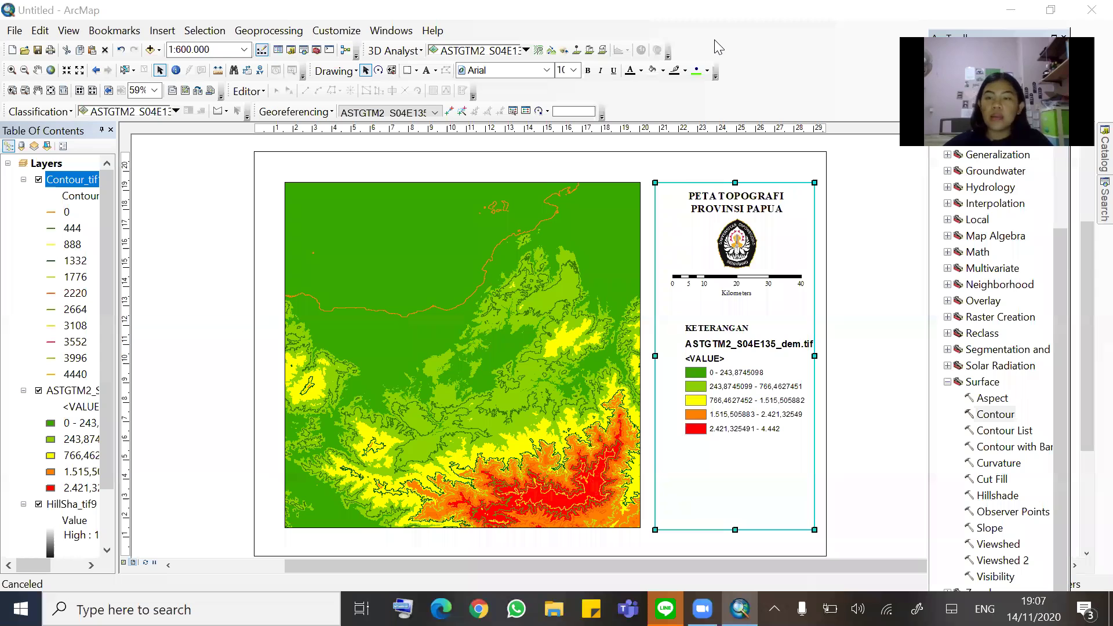
pyautogui.click(947, 317)
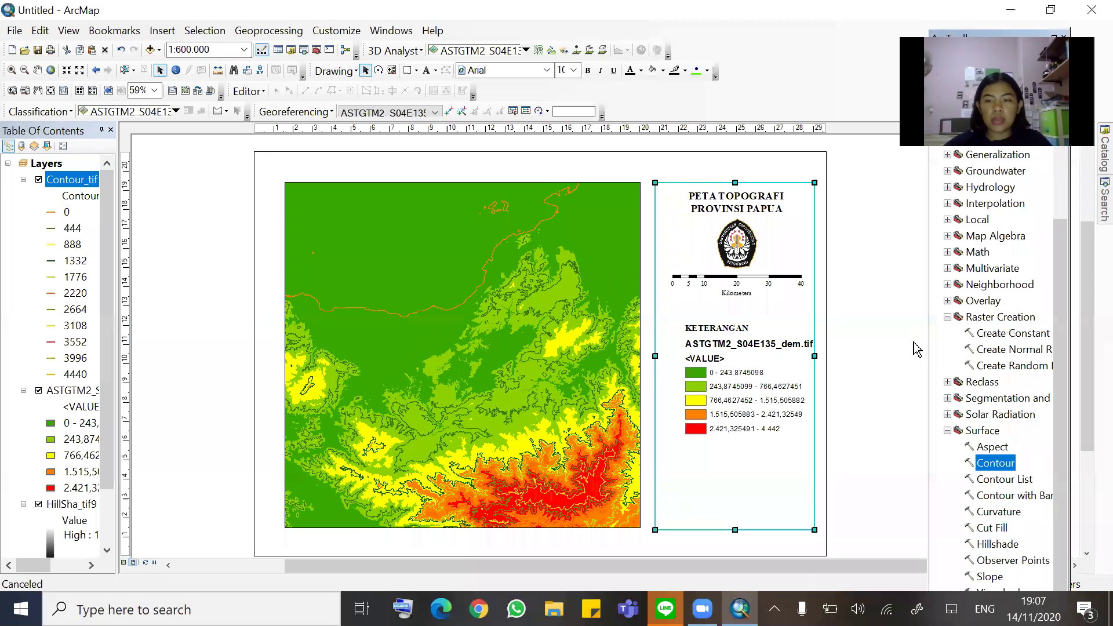
pyautogui.click(917, 349)
# Move the legend directly beneath the scale bar and convert it to graphics
pyautogui.moveTo(735, 388); pyautogui.dragTo(702, 357)
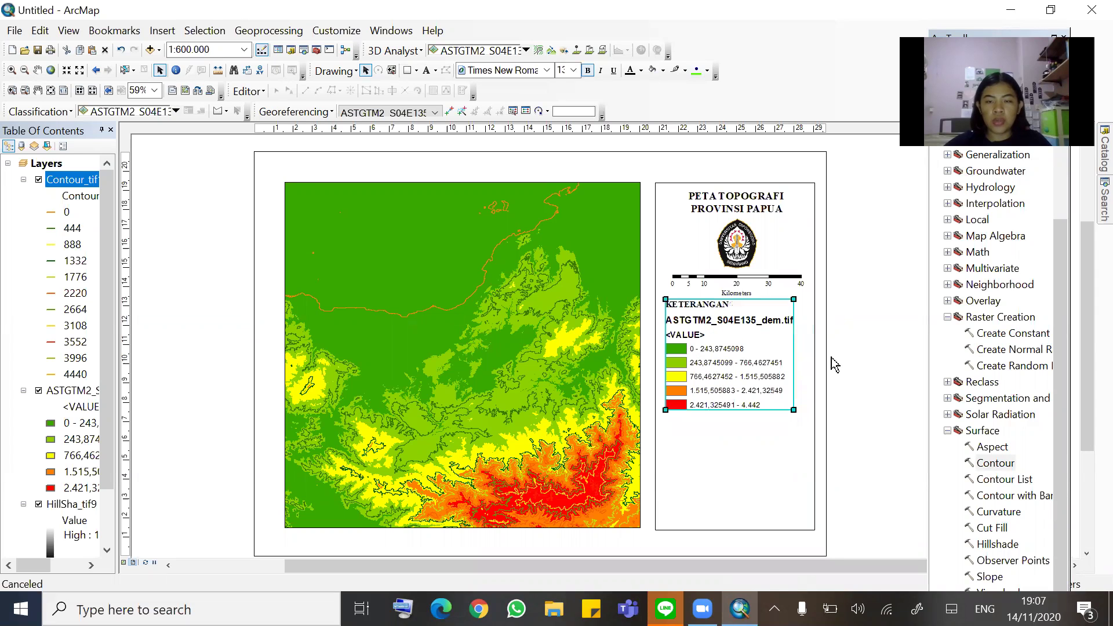
pyautogui.rightClick(725, 370)
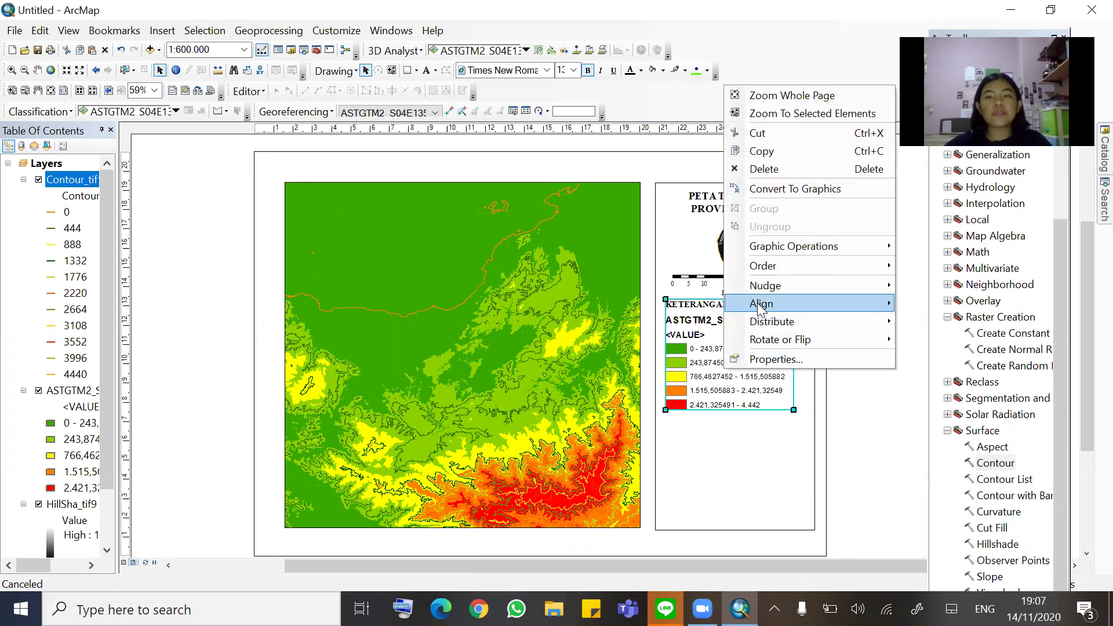
pyautogui.click(783, 189)
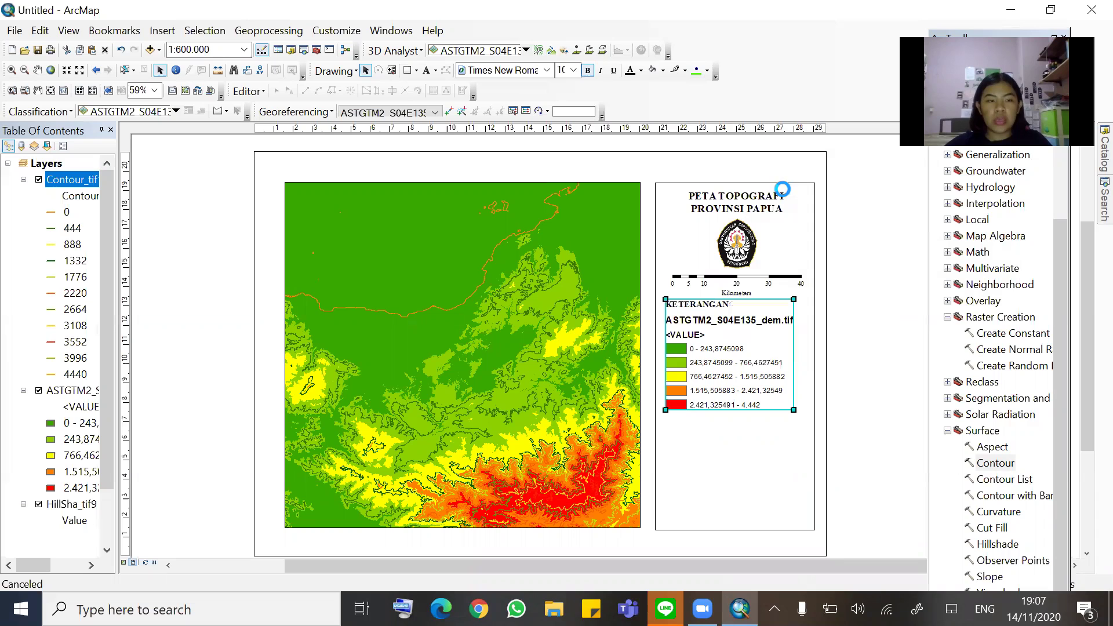
# Move the converted legend slightly lower in the information box and ungroup it into separate elements
pyautogui.click(686, 337)
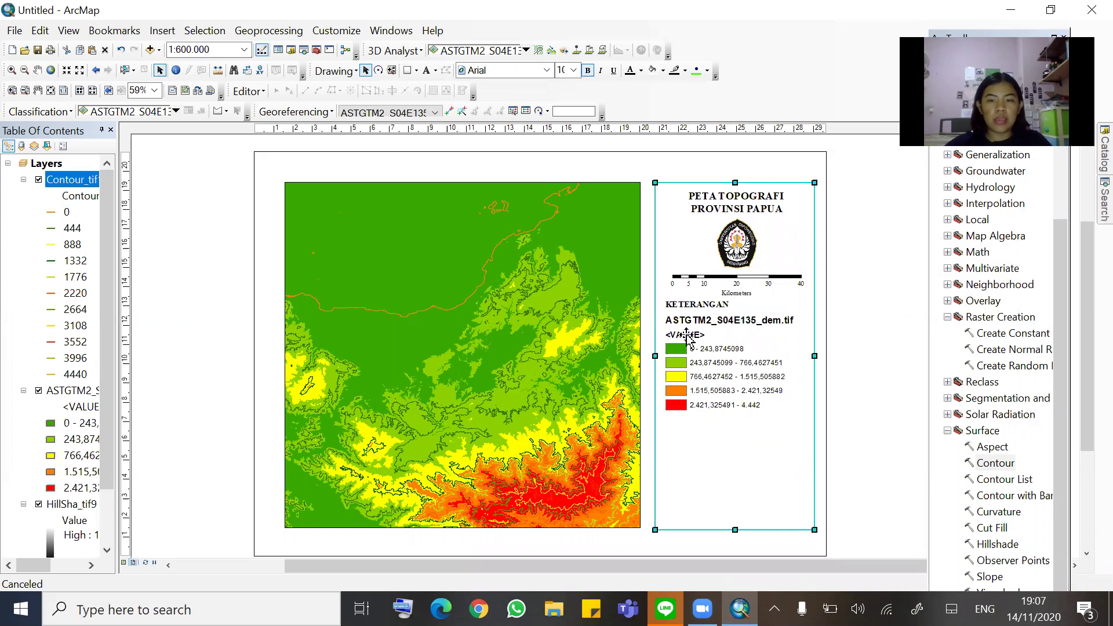
pyautogui.click(690, 371)
pyautogui.moveTo(690, 371); pyautogui.dragTo(691, 388)
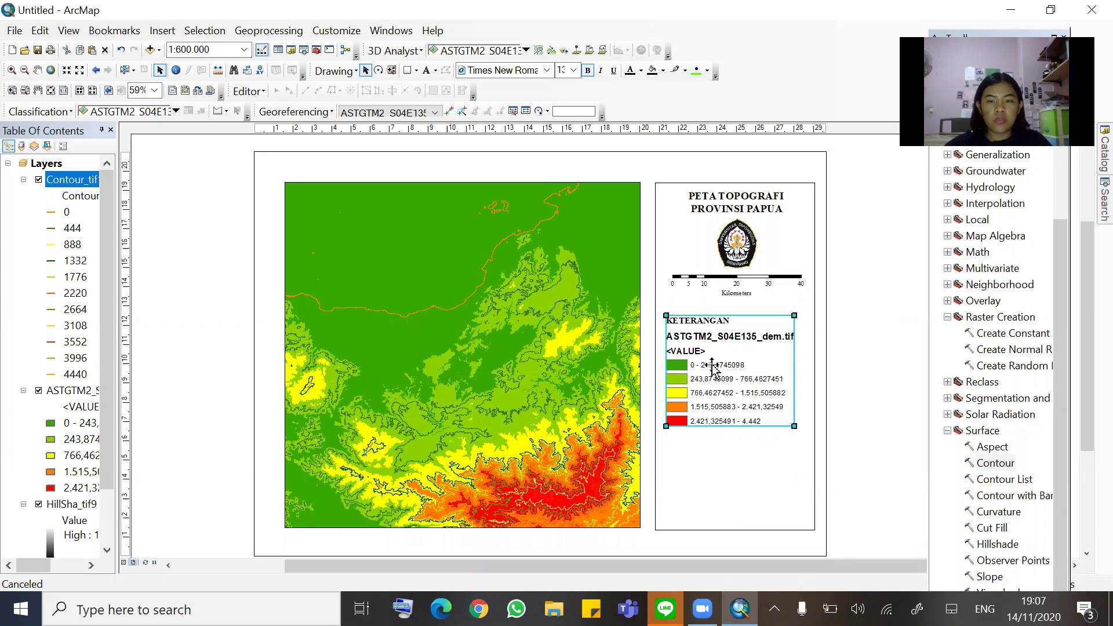
pyautogui.click(698, 351)
pyautogui.rightClick(699, 351)
pyautogui.click(690, 384)
pyautogui.rightClick(694, 388)
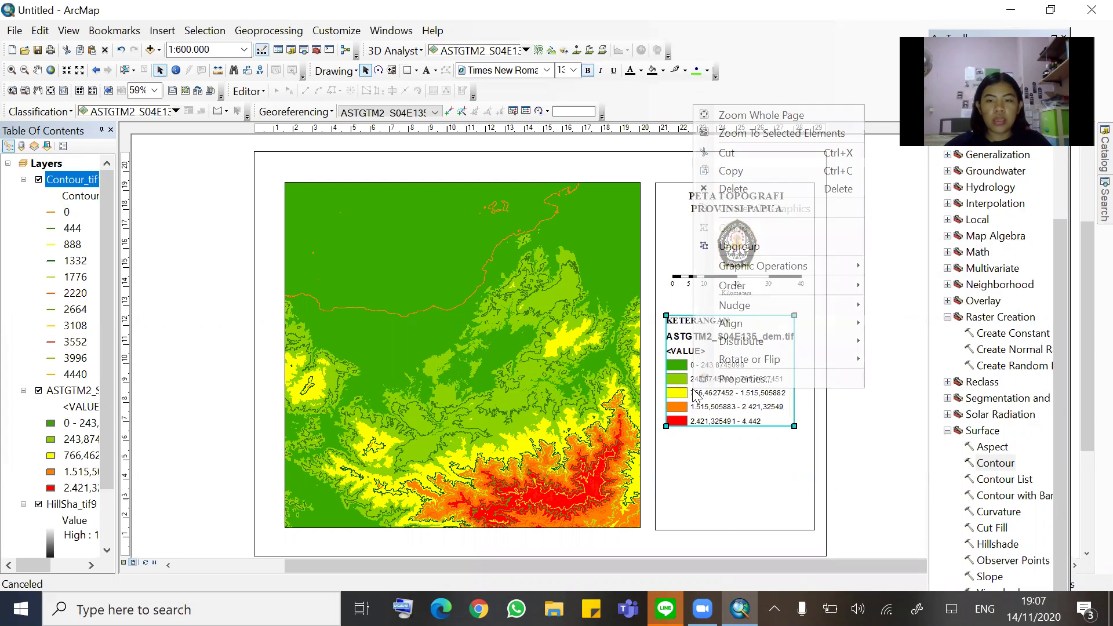
pyautogui.click(734, 246)
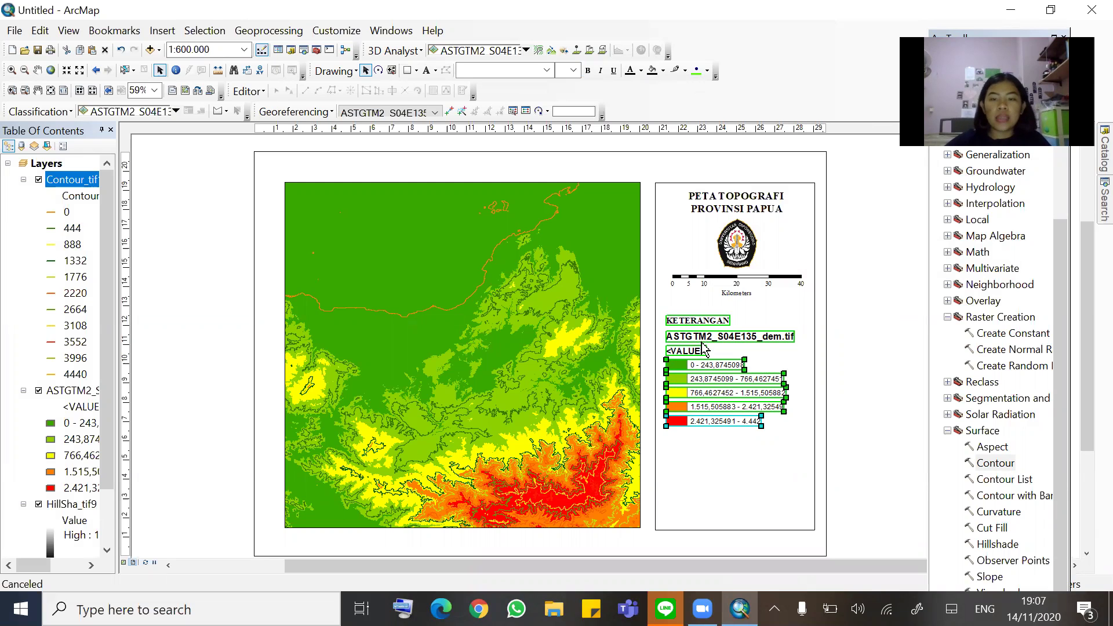
# Shift the ungrouped legend elements slightly to the right and delete the selected elements
pyautogui.moveTo(701, 337); pyautogui.dragTo(694, 341)
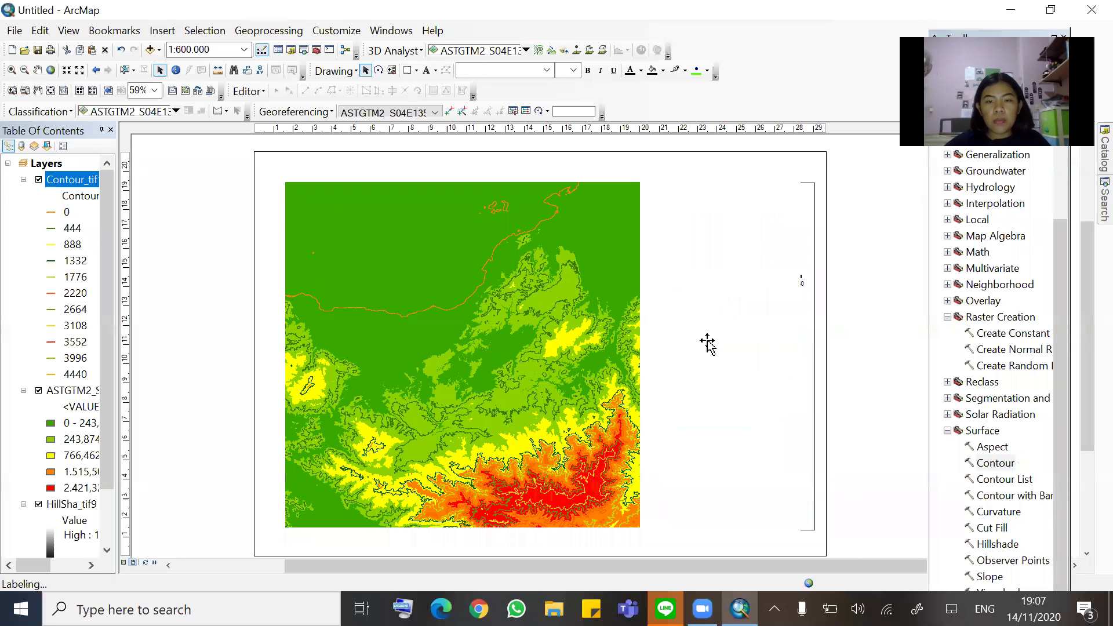
pyautogui.rightClick(711, 345)
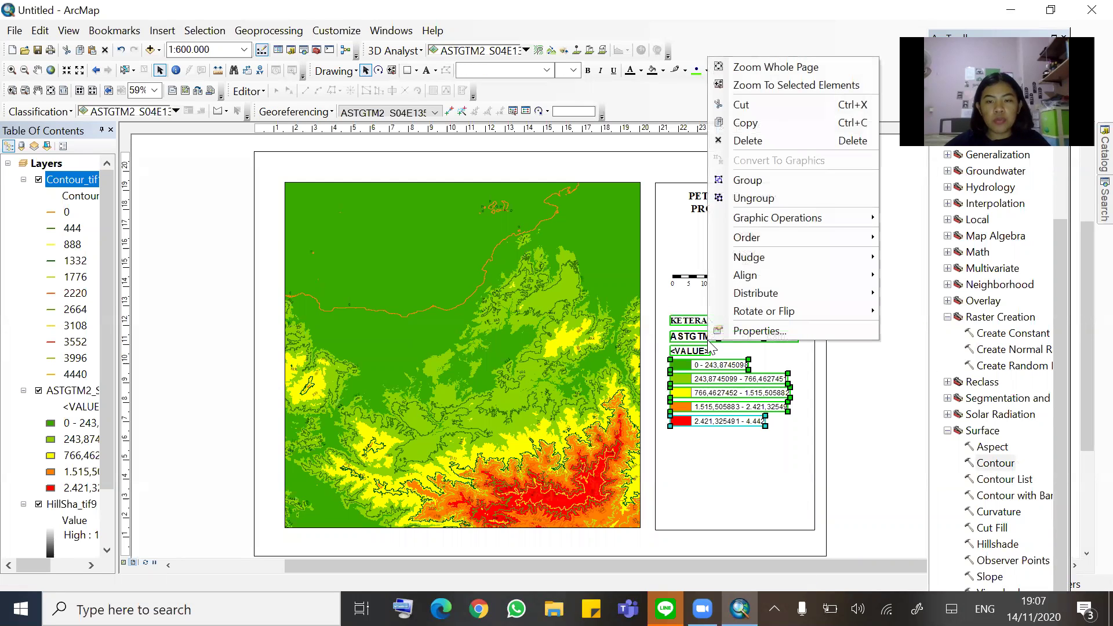
pyautogui.click(743, 144)
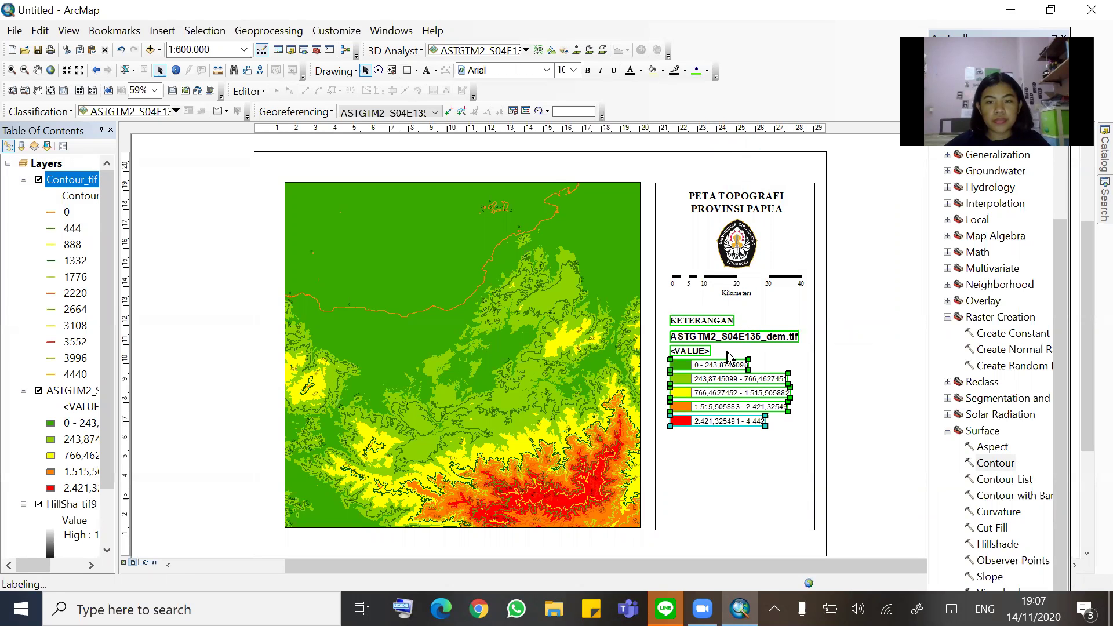
# Try deleting all the selected legend elements at once, and undo that deletion
pyautogui.press('Delete')
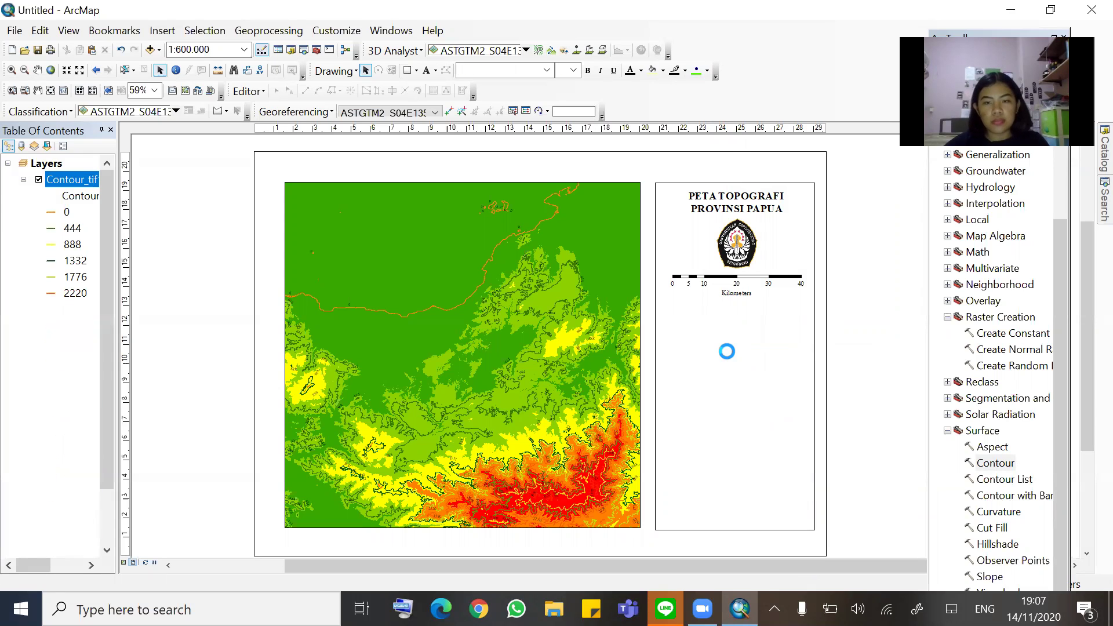
pyautogui.hotkey('ctrl', 'z')
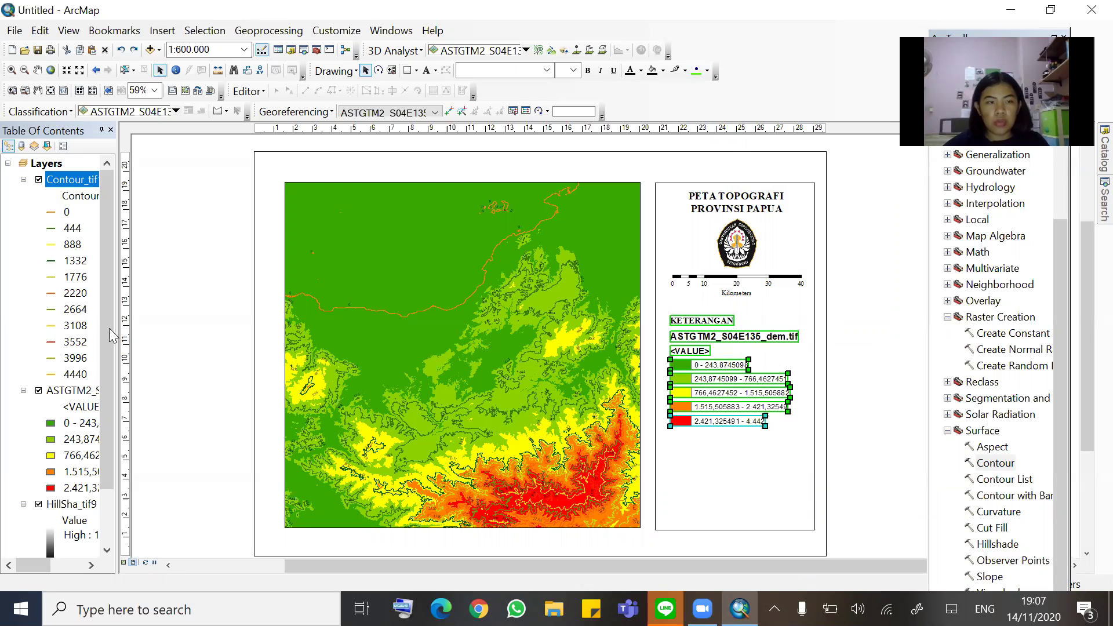
pyautogui.scroll(-2, 97, 256)
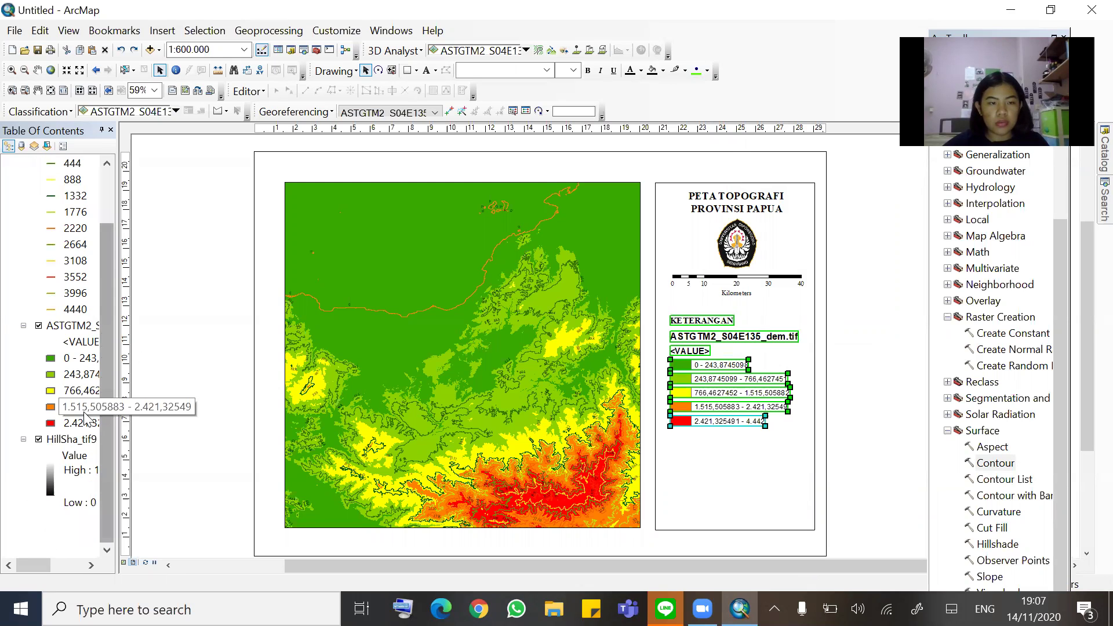
pyautogui.click(81, 341)
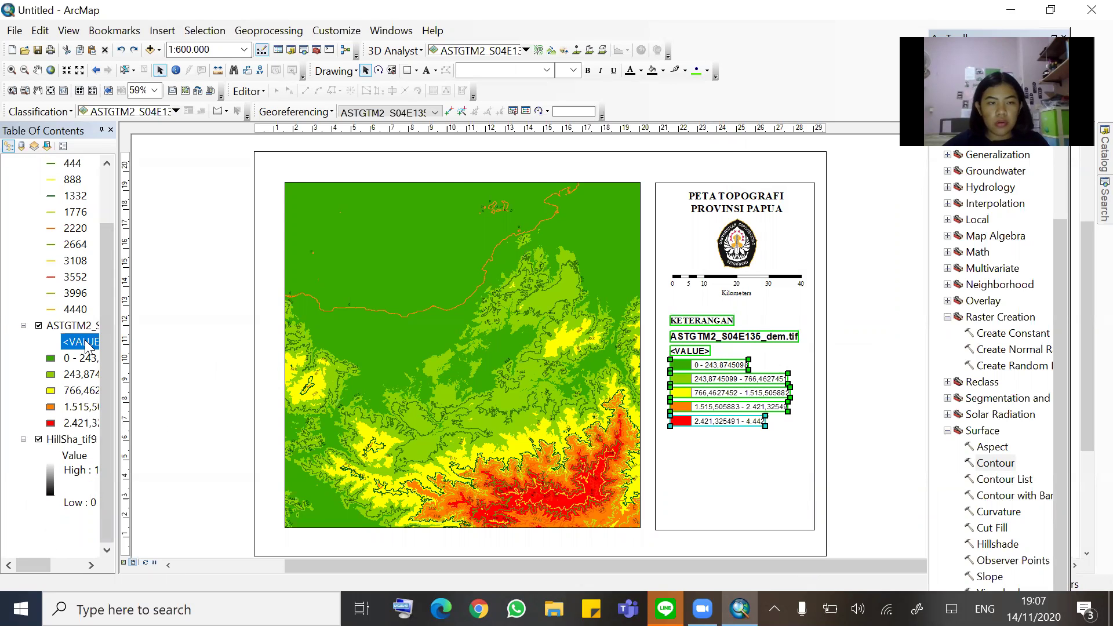
# Select only the layer-name text ASTGTM2_S04E135_dem.tif in the ungrouped legend, leaving its text properties as they are
pyautogui.doubleClick(701, 341)
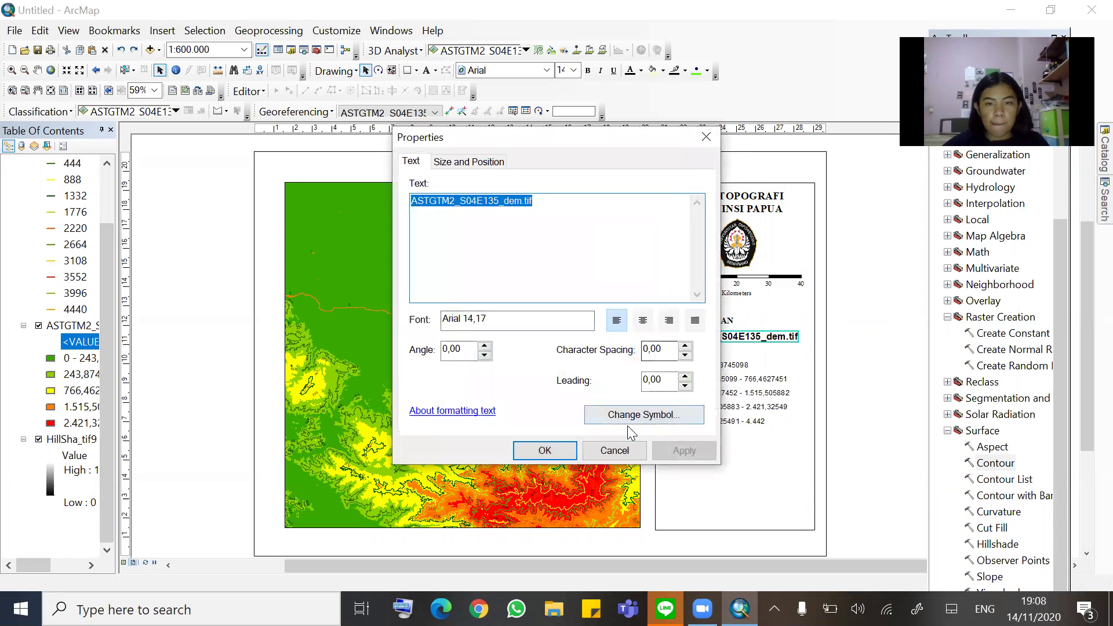
pyautogui.click(614, 451)
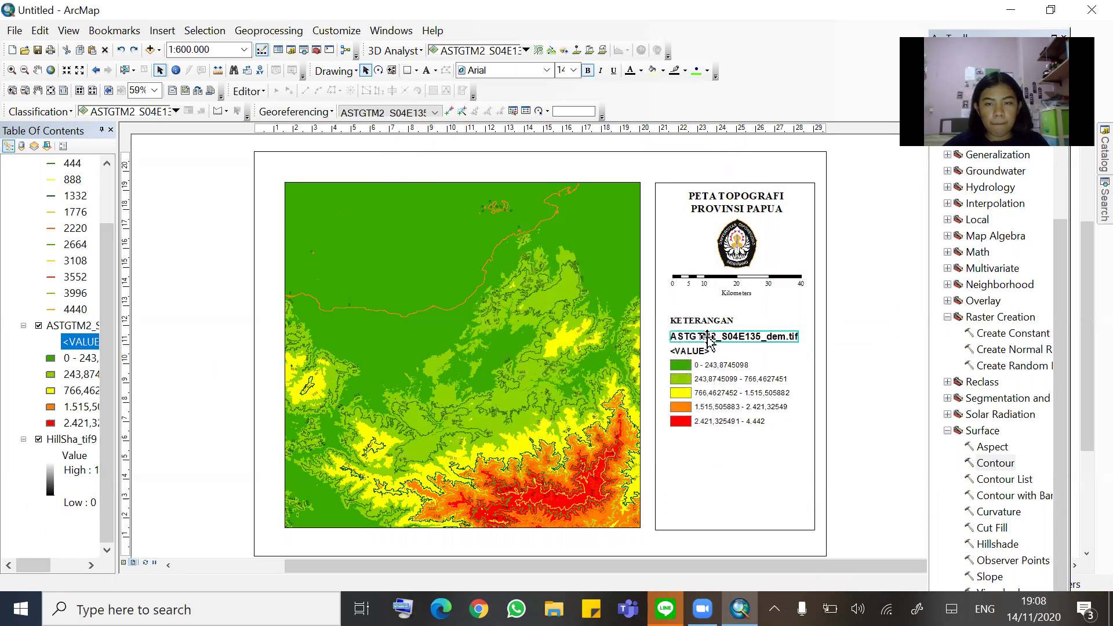
pyautogui.click(714, 335)
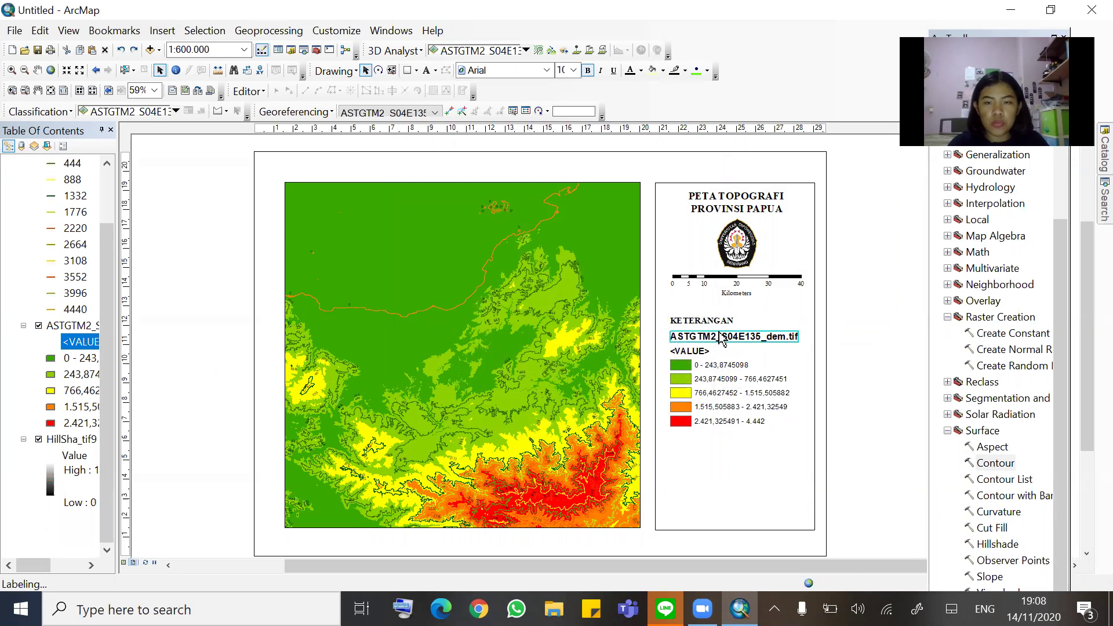
# Delete the raster layer name and the <VALUE> heading from the legend
pyautogui.press('Delete')
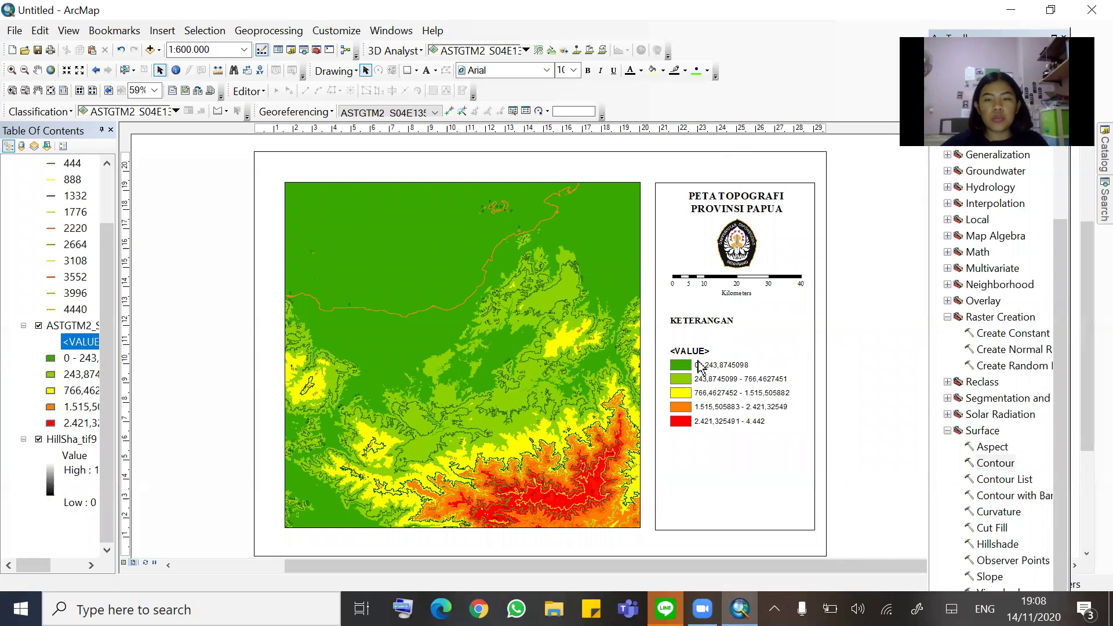
pyautogui.click(701, 352)
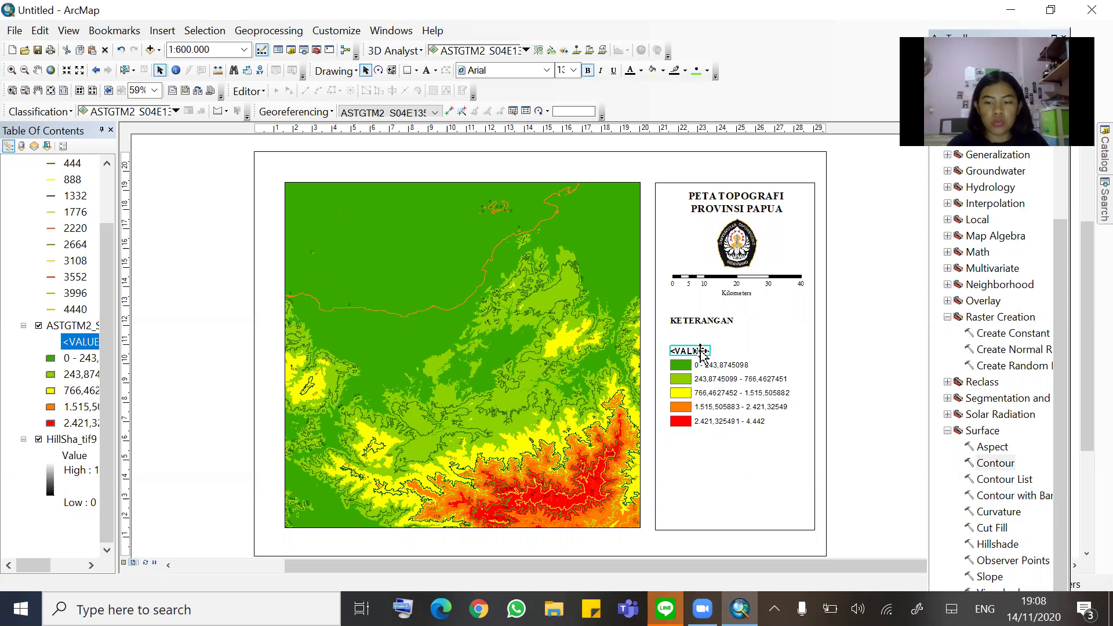
pyautogui.press('Delete')
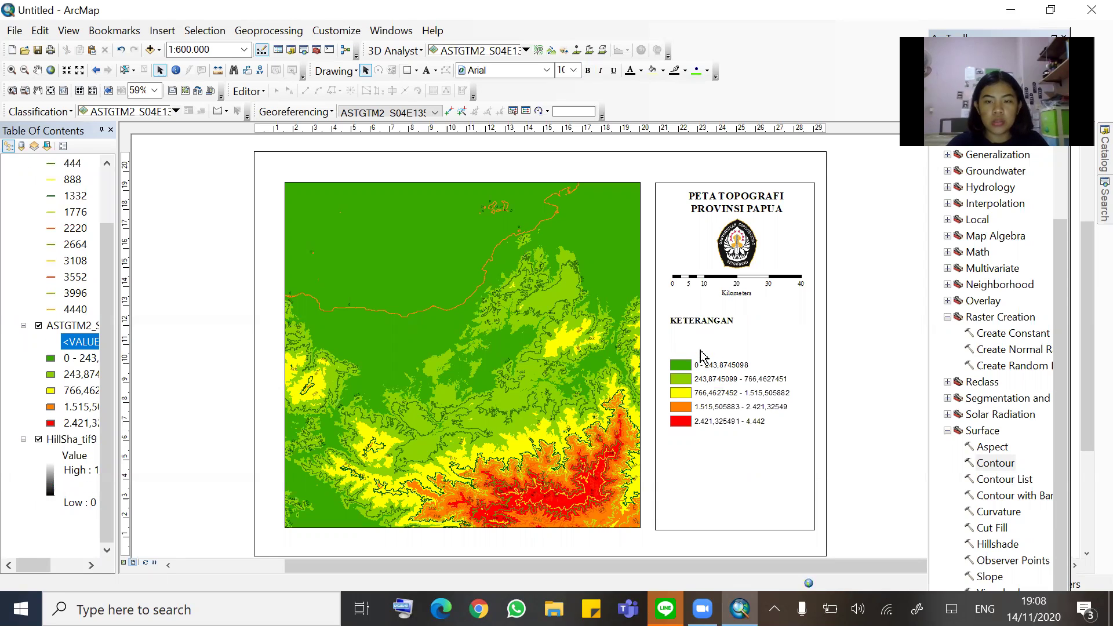
# Move the KETERANGAN heading down so it sits directly above the legend's first elevation class
pyautogui.click(702, 321)
pyautogui.hotkey('ctrl', 'c')
pyautogui.hotkey('ctrl', 'v')
pyautogui.moveTo(702, 327); pyautogui.dragTo(705, 355)
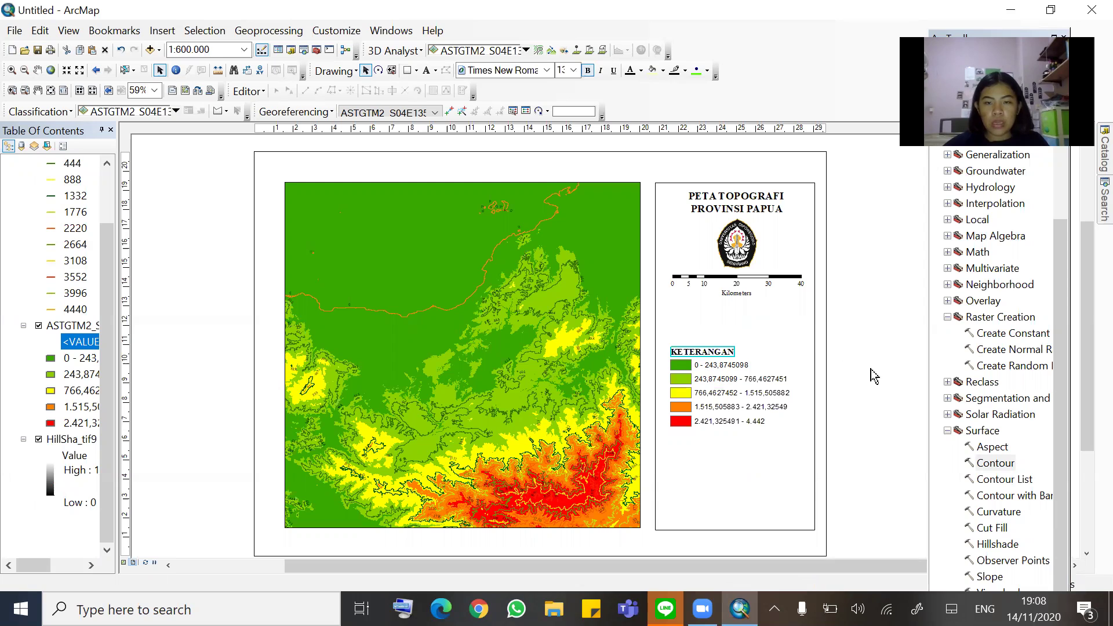
pyautogui.click(703, 351)
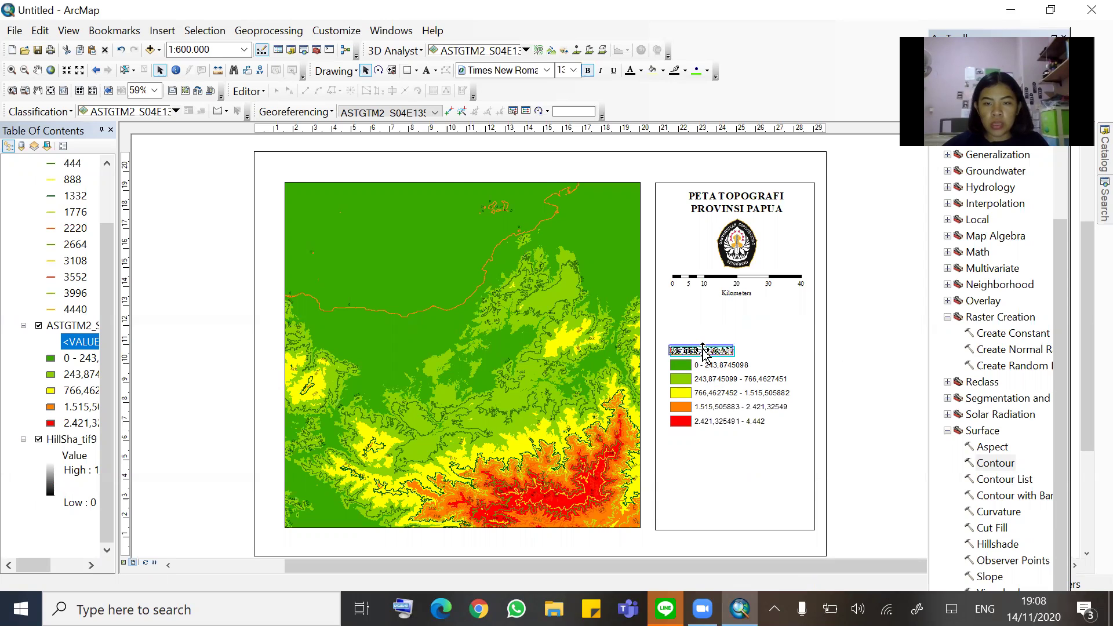
pyautogui.moveTo(703, 351); pyautogui.dragTo(704, 352)
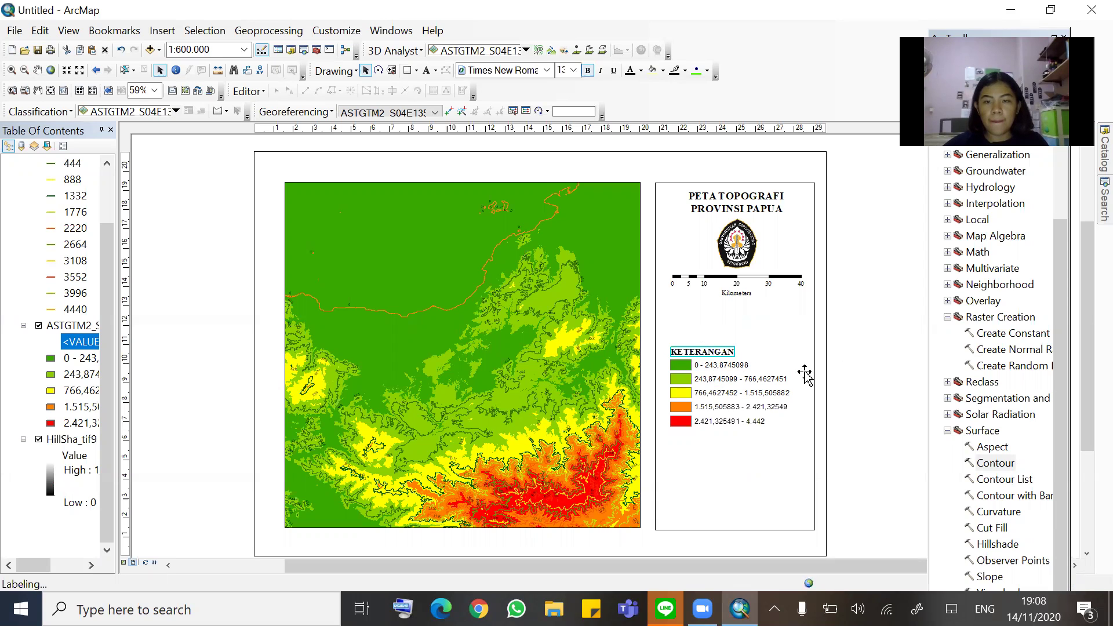
pyautogui.click(902, 380)
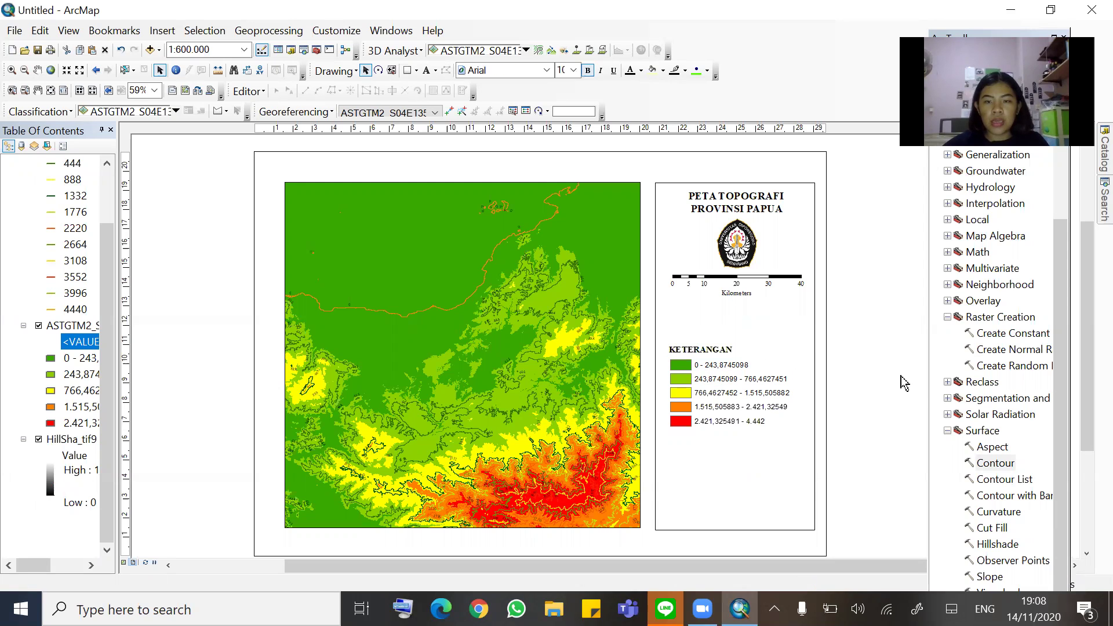
# Group the KETERANGAN heading with the five legend class entries
pyautogui.moveTo(665, 327); pyautogui.dragTo(809, 442)
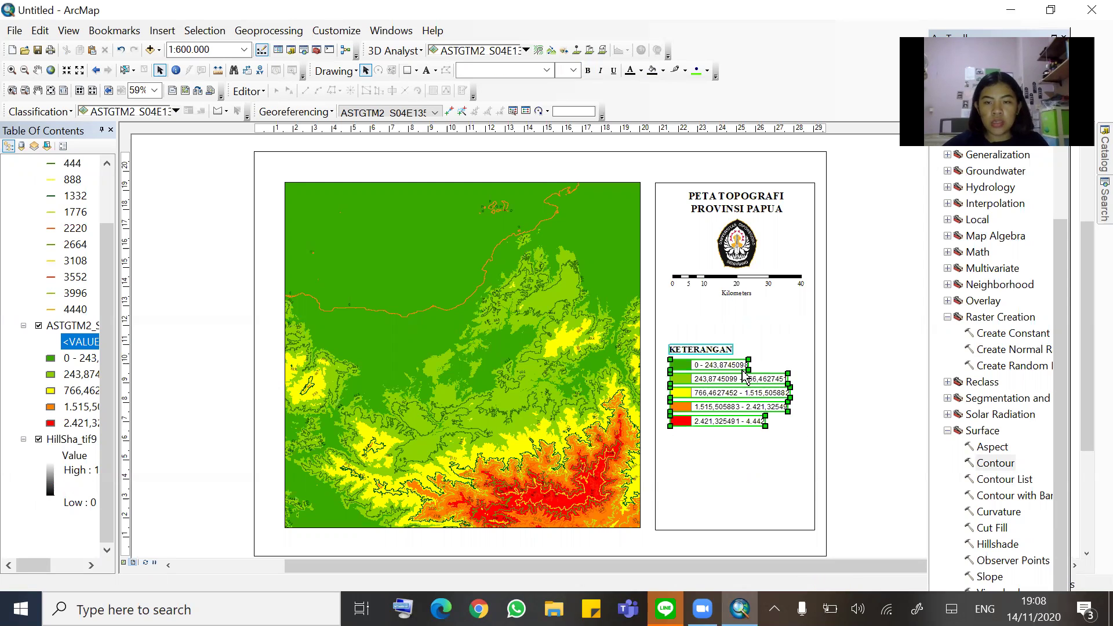
pyautogui.rightClick(708, 360)
pyautogui.click(743, 204)
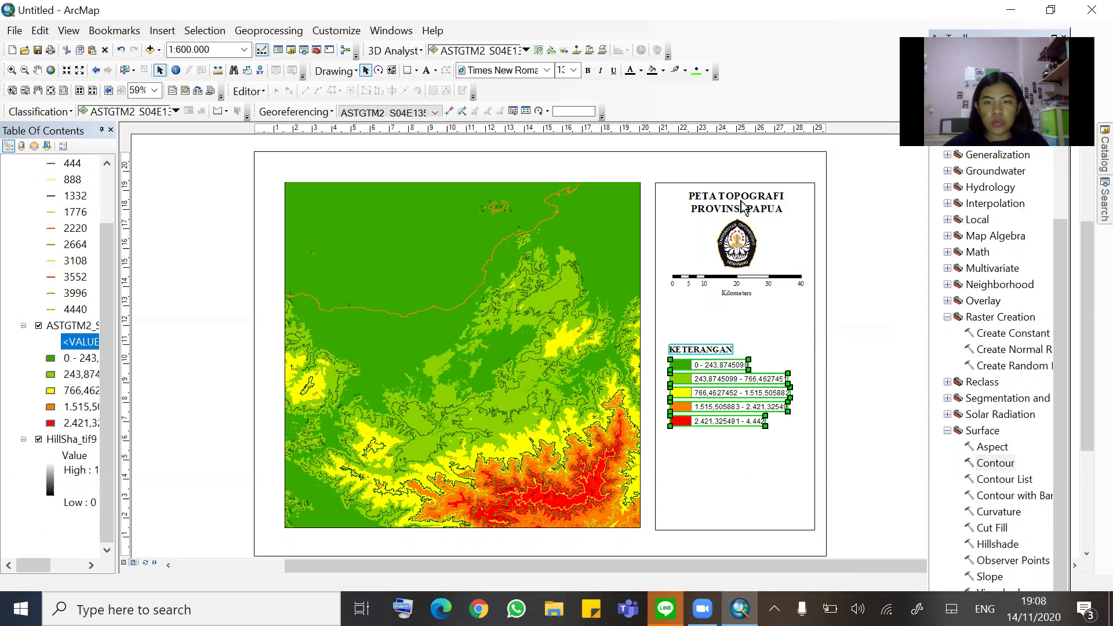
pyautogui.rightClick(710, 387)
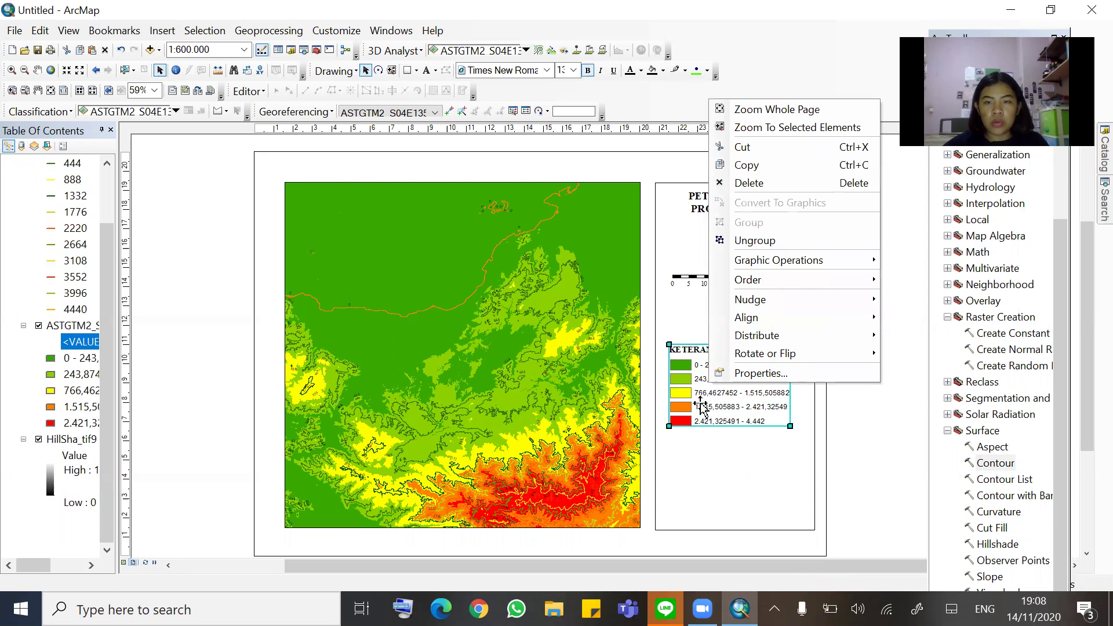
pyautogui.click(702, 403)
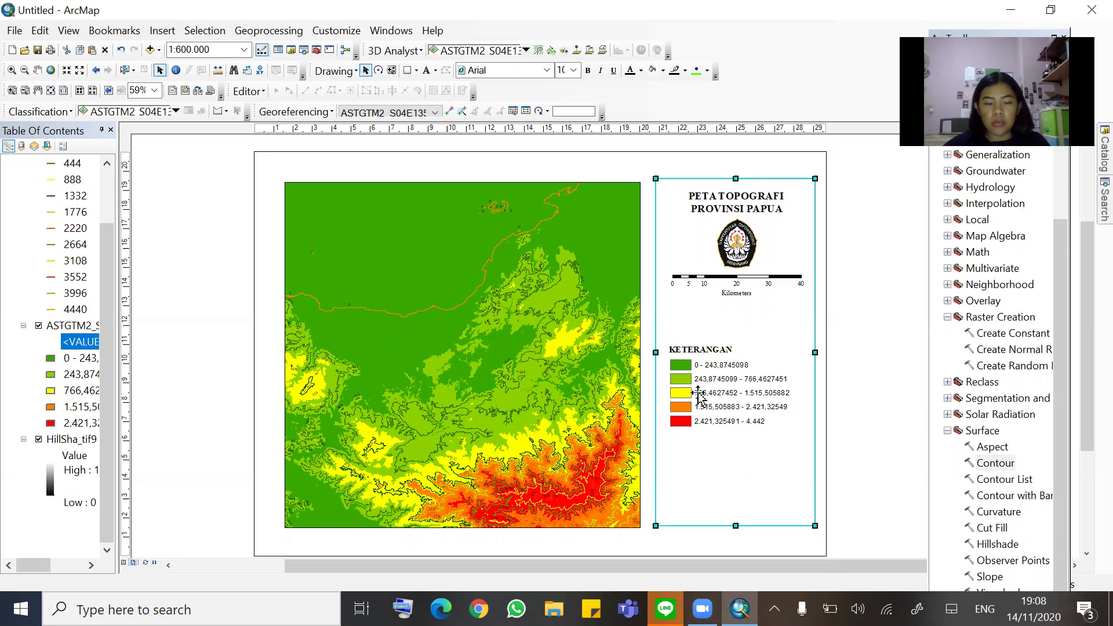
# Move the grouped legend up to just below the scale bar in the information panel
pyautogui.click(705, 409)
pyautogui.moveTo(705, 409); pyautogui.dragTo(698, 375)
pyautogui.click(855, 376)
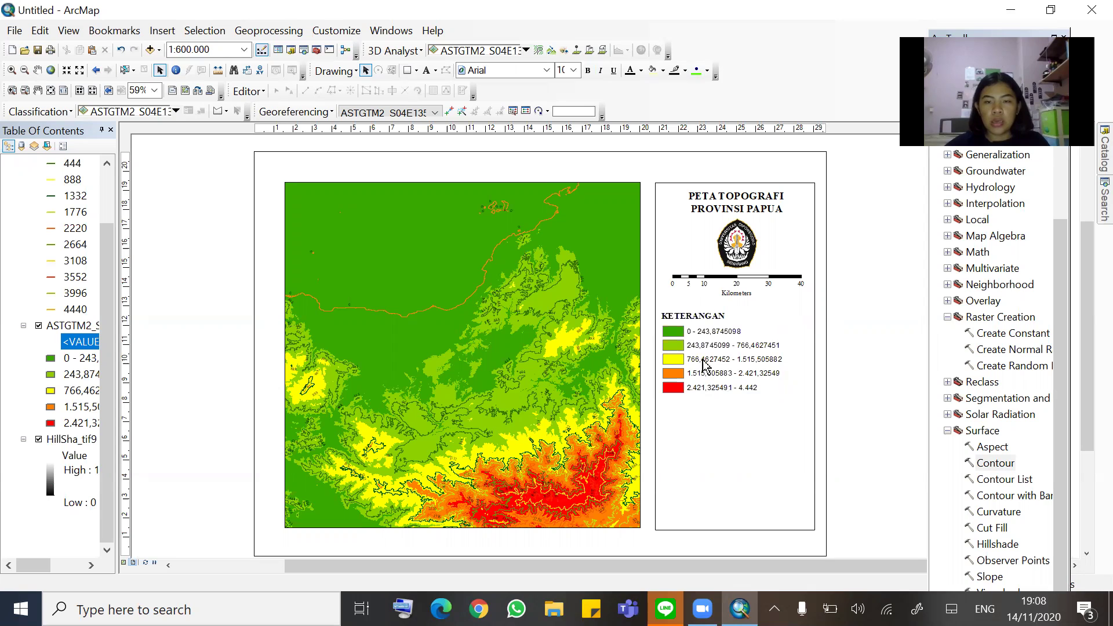
pyautogui.click(690, 360)
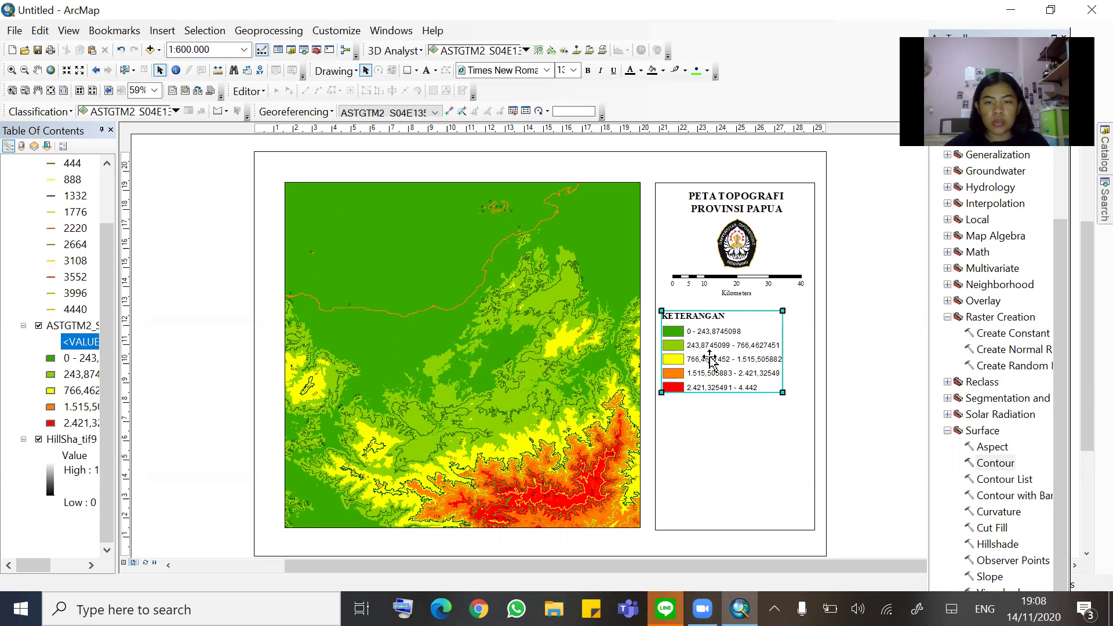
pyautogui.moveTo(700, 361); pyautogui.dragTo(702, 351)
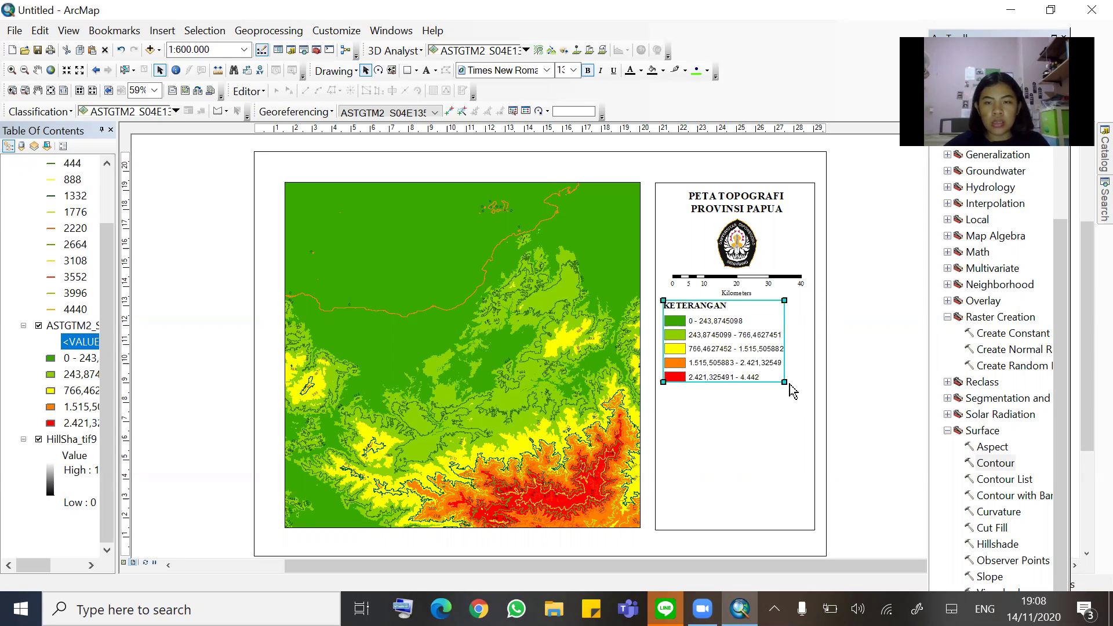
# Shrink the grouped legend slightly and nudge it toward the panel's left border
pyautogui.moveTo(785, 381); pyautogui.dragTo(767, 370)
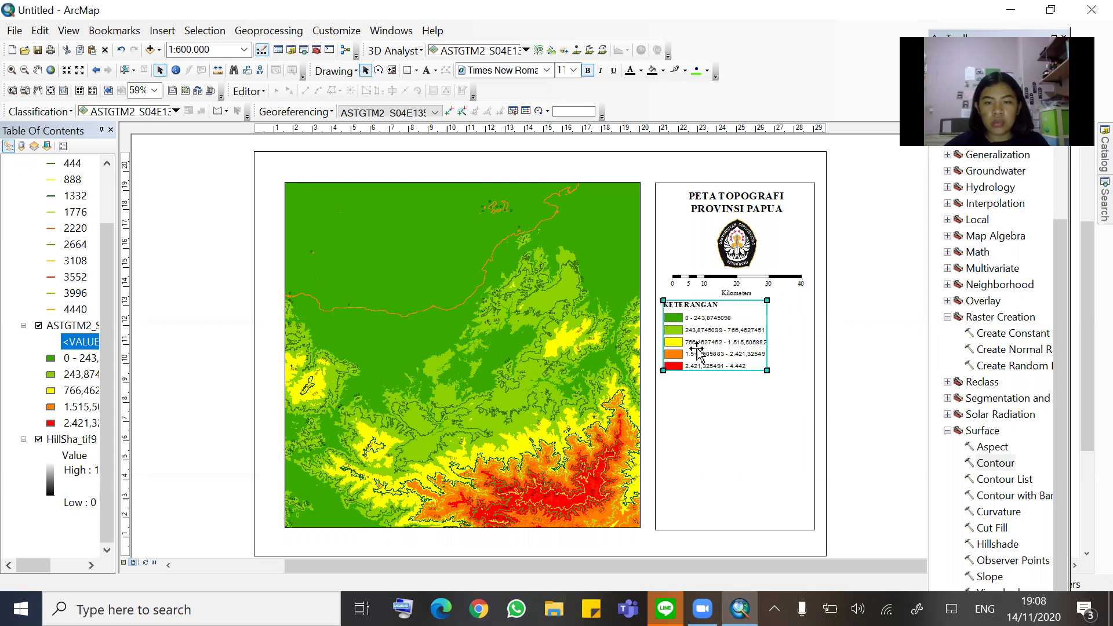
pyautogui.moveTo(698, 352); pyautogui.dragTo(697, 351)
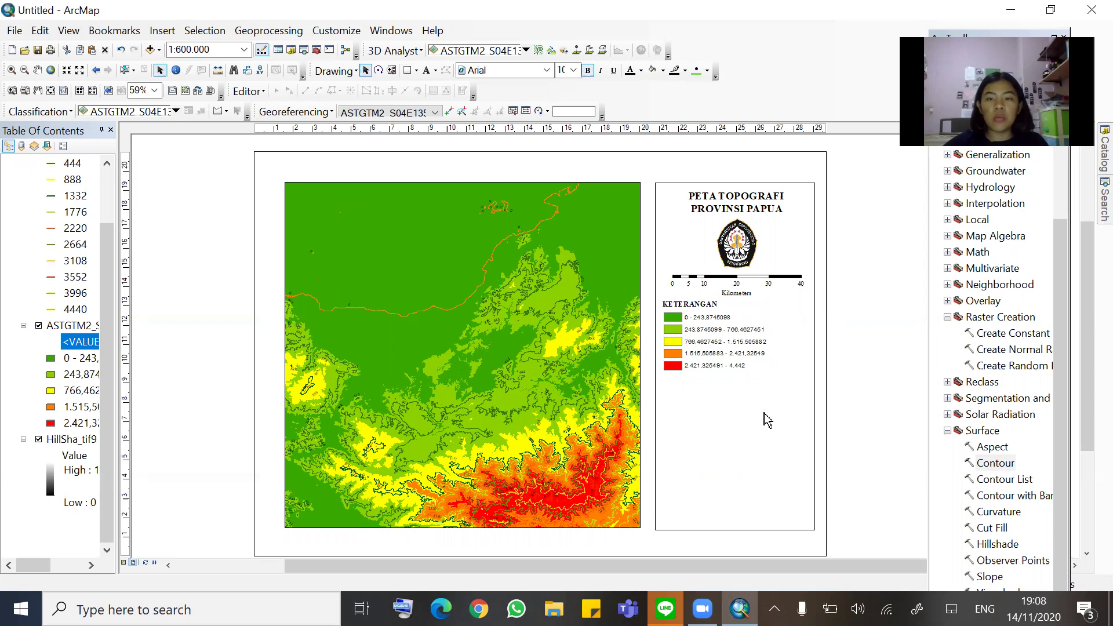
pyautogui.moveTo(691, 347); pyautogui.dragTo(689, 346)
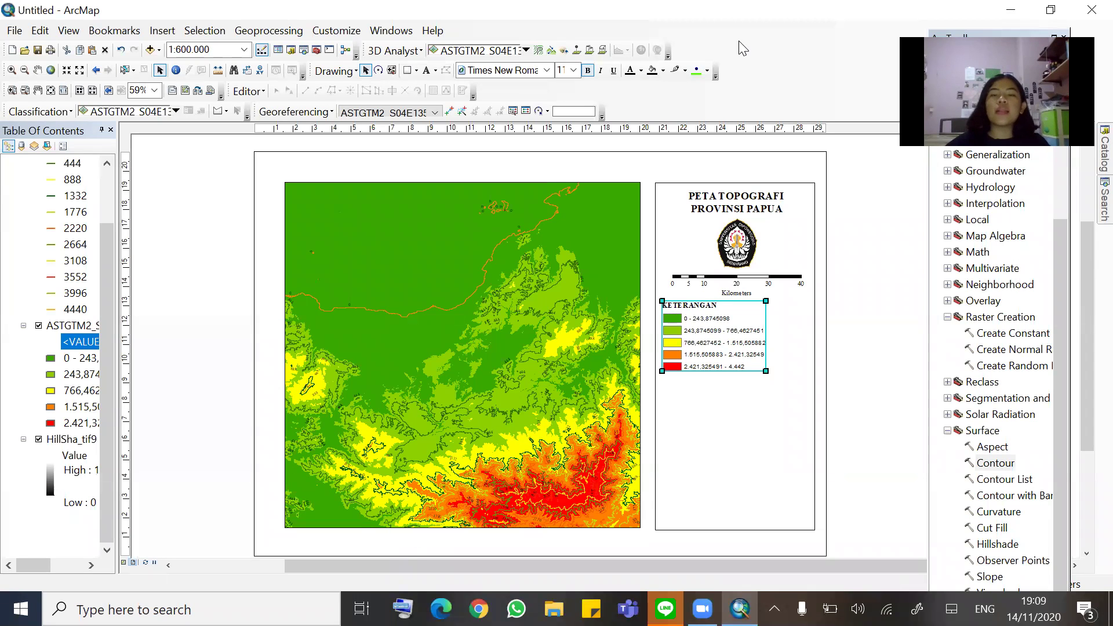
pyautogui.click(678, 407)
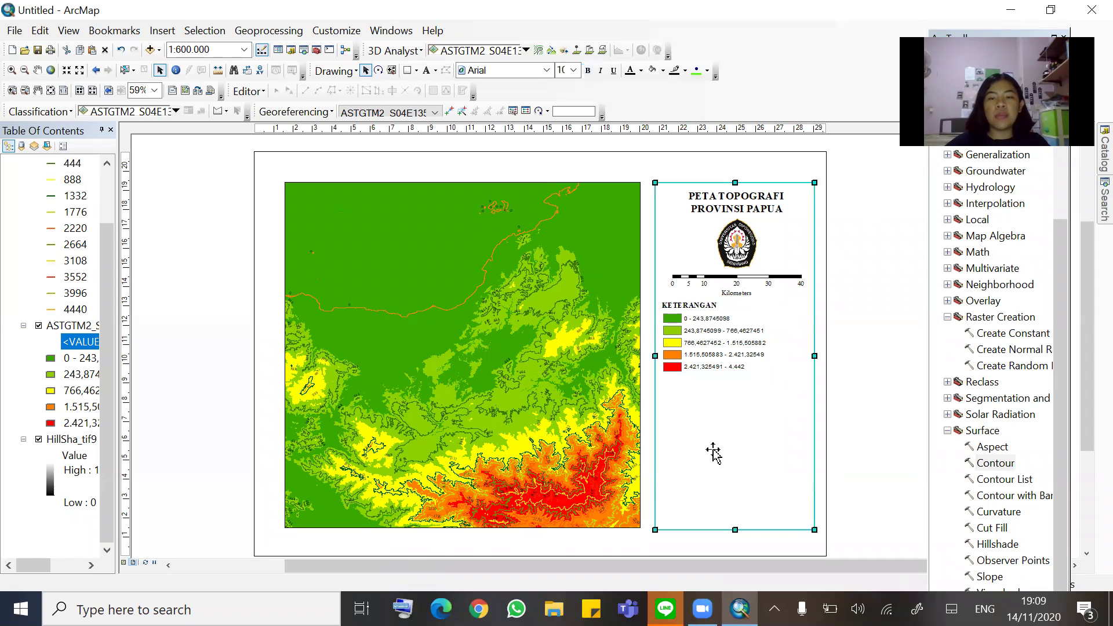
pyautogui.click(898, 364)
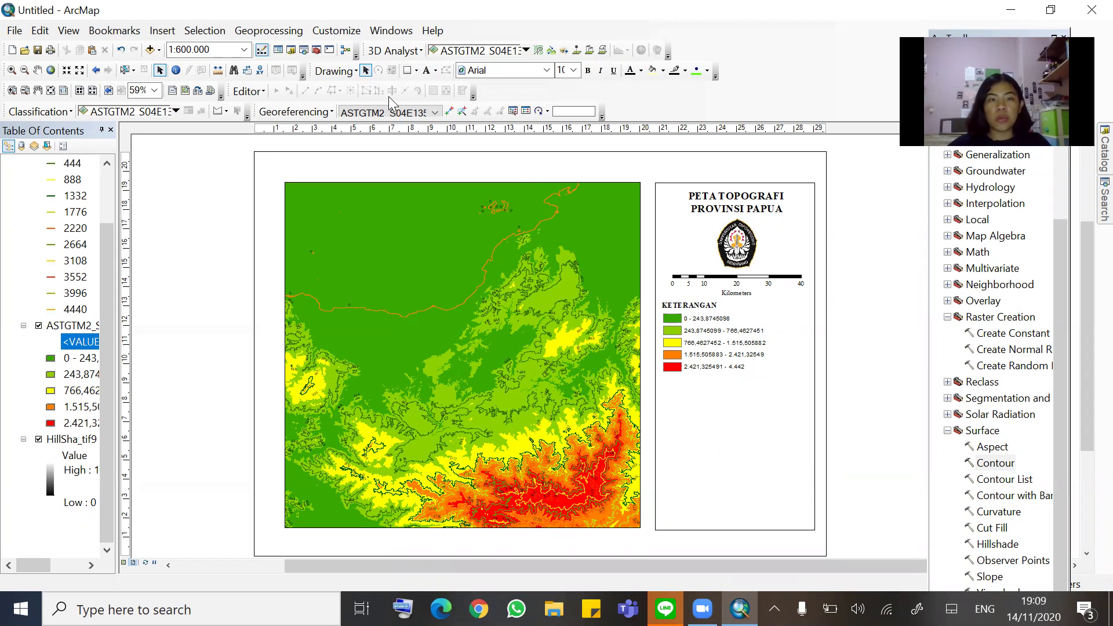
# Insert a new text element in the layout and place it below the legend's last class
pyautogui.click(69, 30)
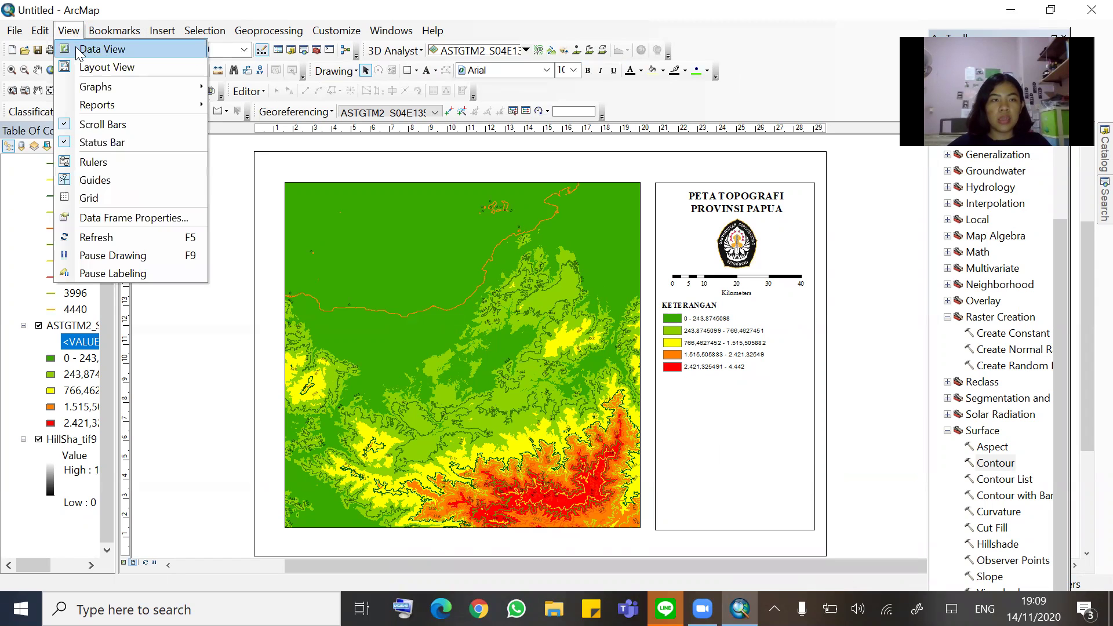
pyautogui.moveTo(176, 36)
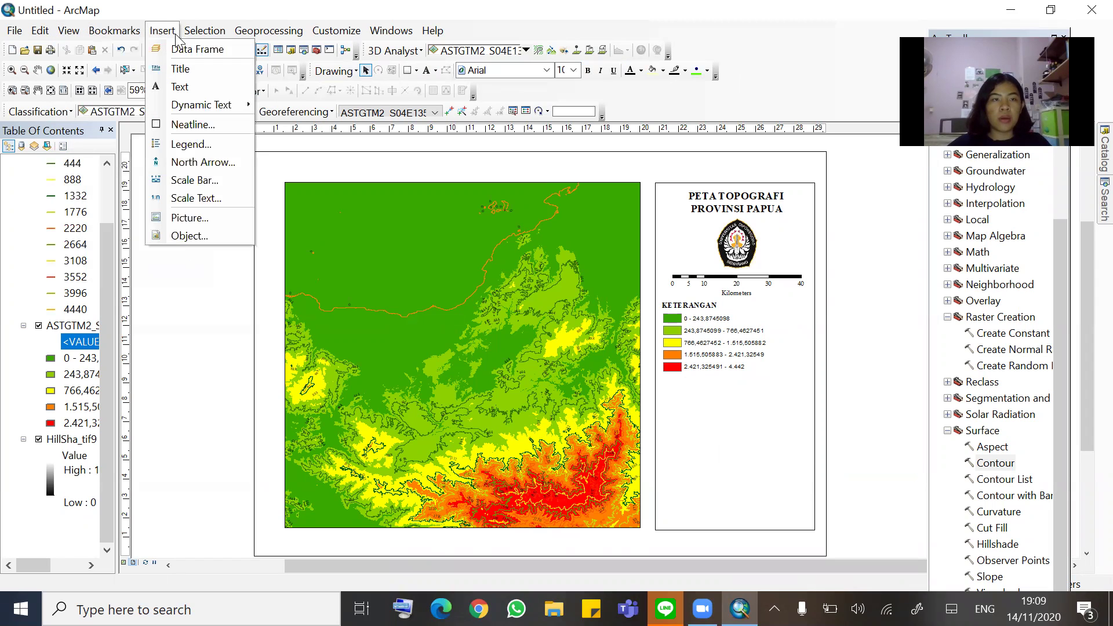
pyautogui.click(186, 87)
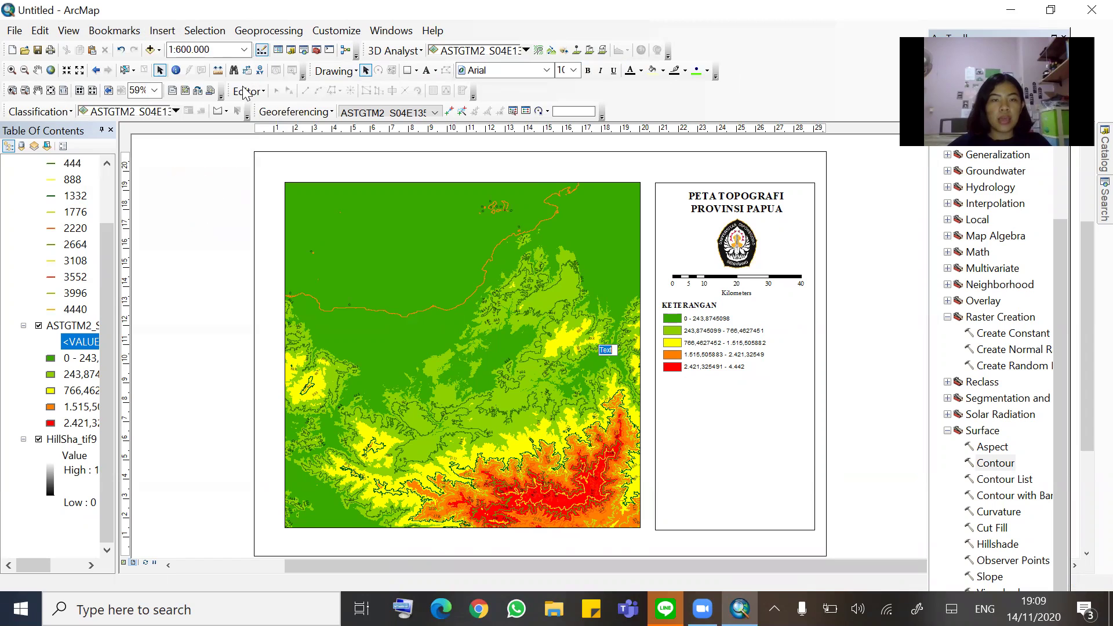
pyautogui.click(612, 351)
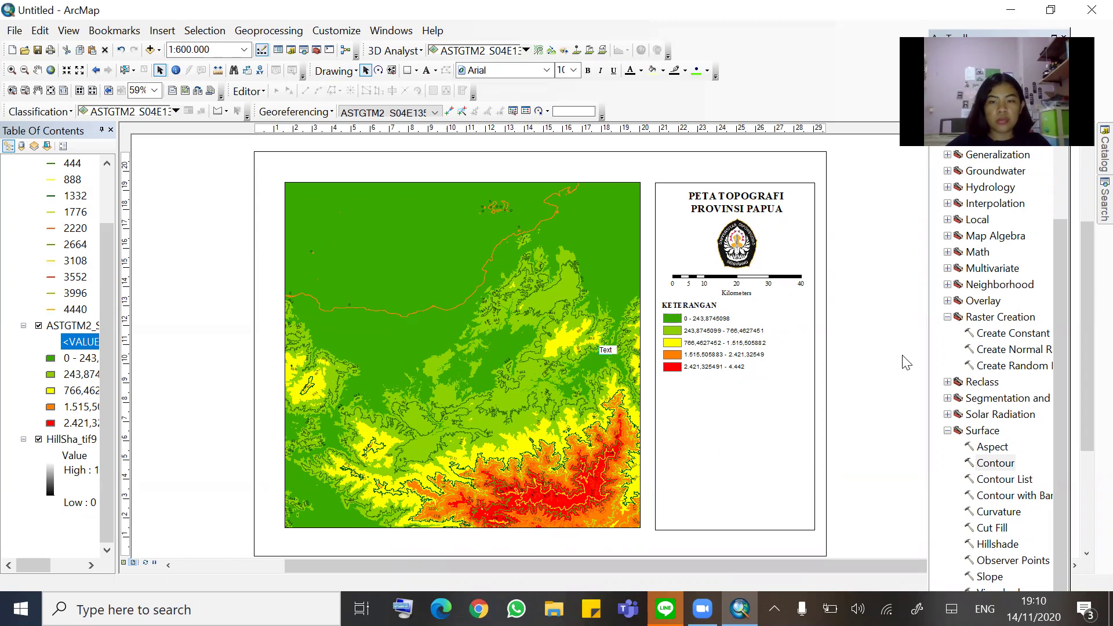
pyautogui.moveTo(606, 352); pyautogui.dragTo(670, 389)
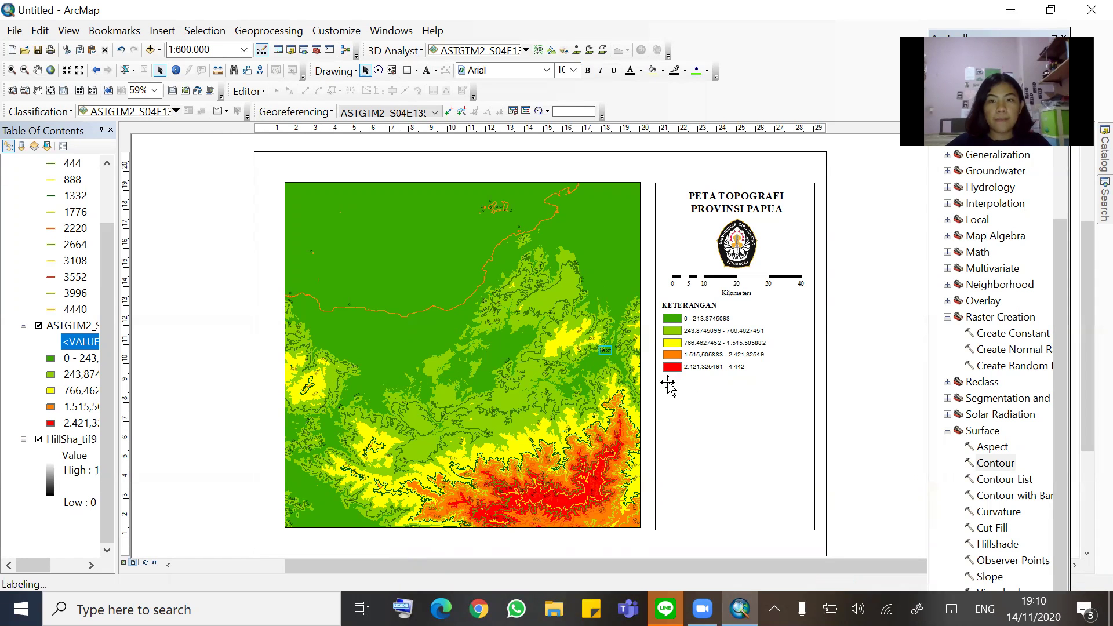
pyautogui.doubleClick(670, 387)
pyautogui.click(462, 187)
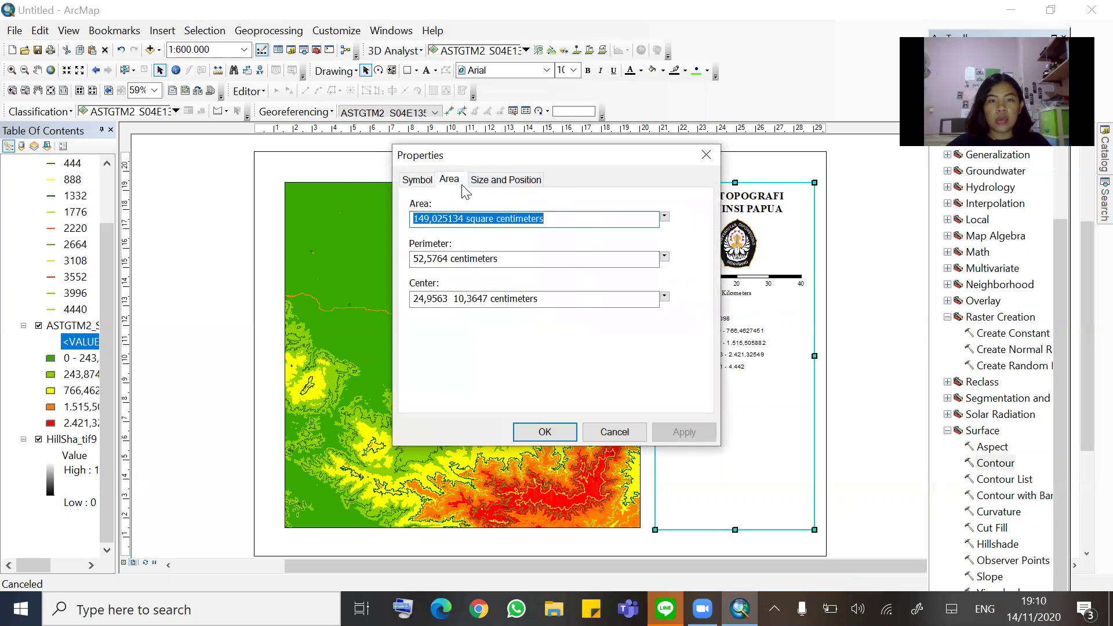
pyautogui.click(706, 155)
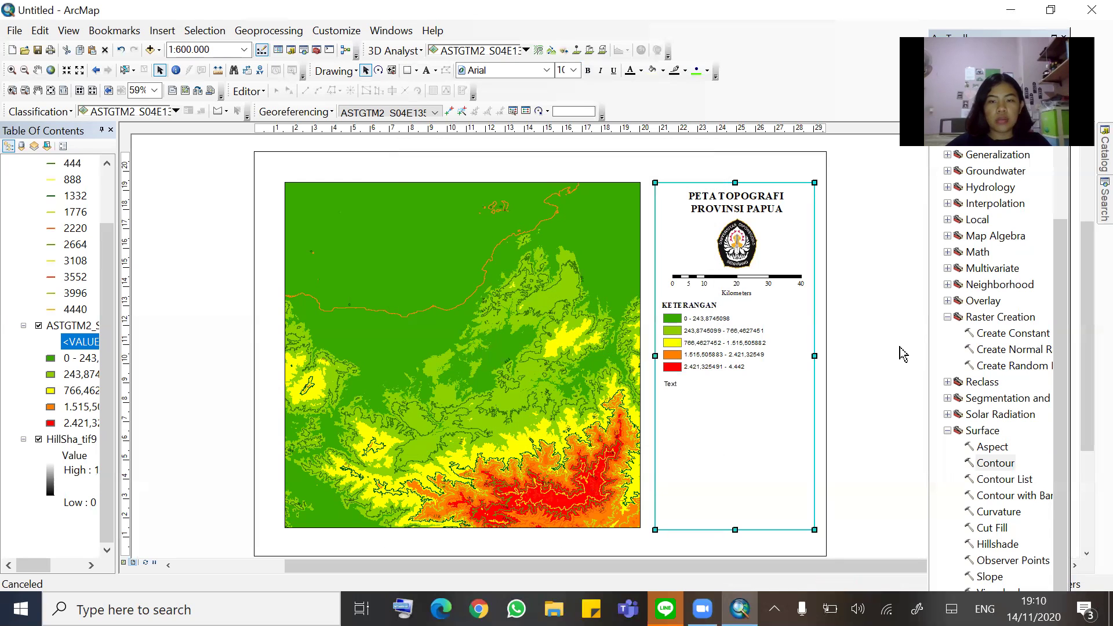
# Change the new text element below the legend to "INSERT PETA" and left-align it
pyautogui.doubleClick(672, 385)
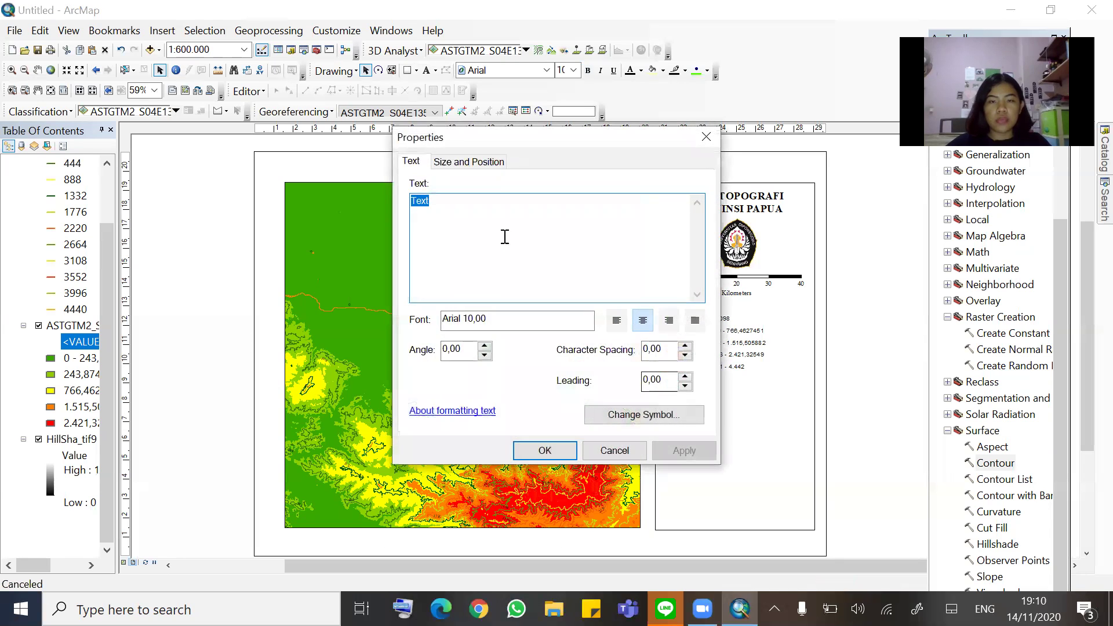
pyautogui.write('iN')
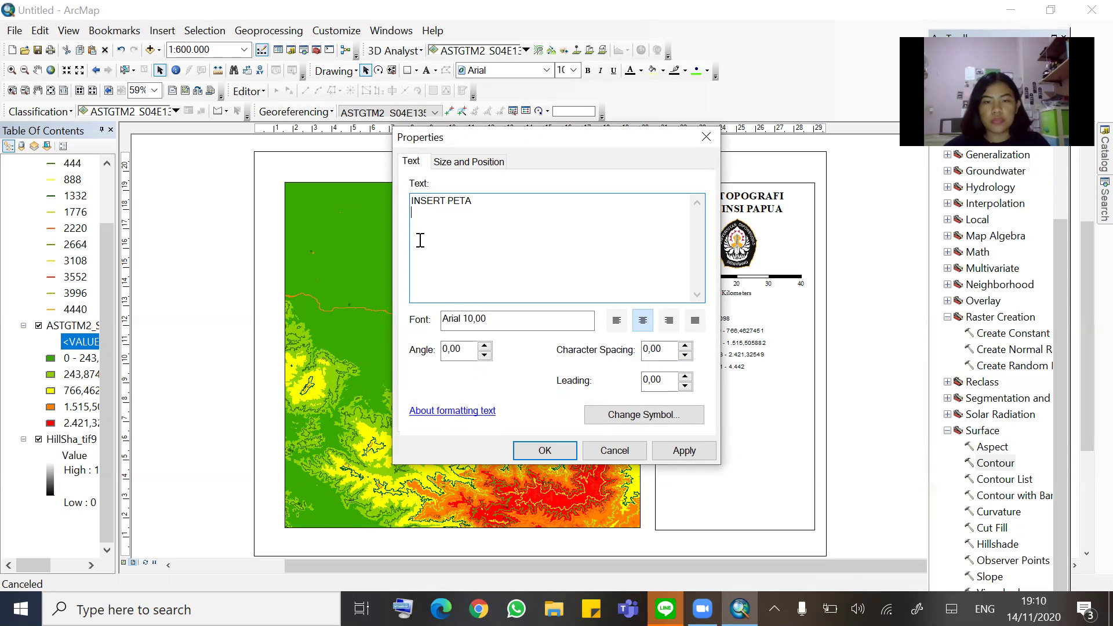
pyautogui.click(619, 326)
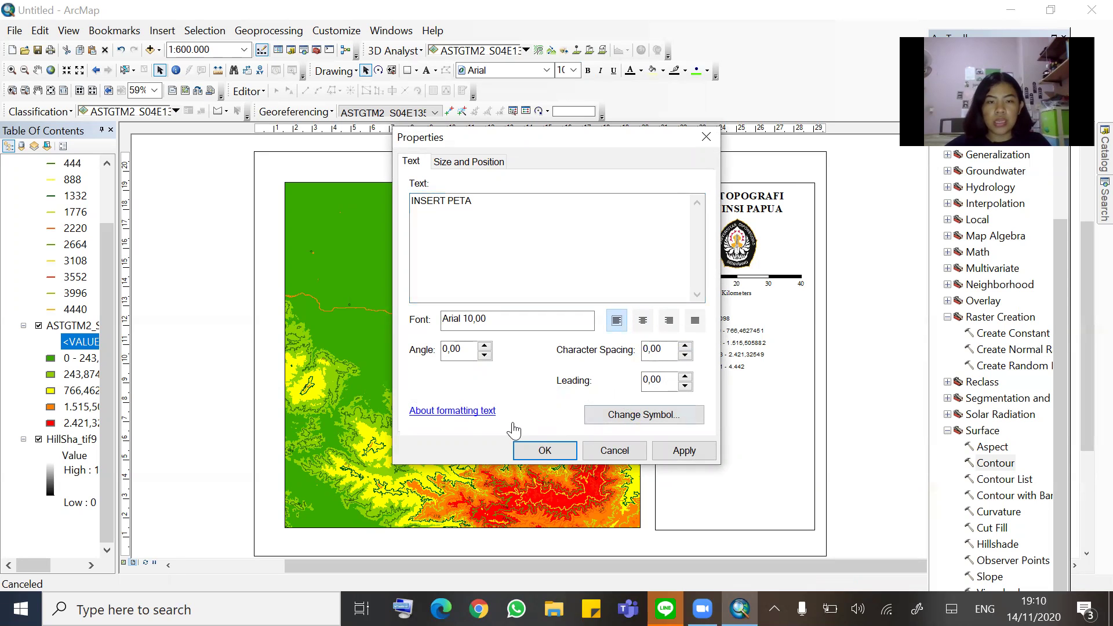
pyautogui.click(560, 450)
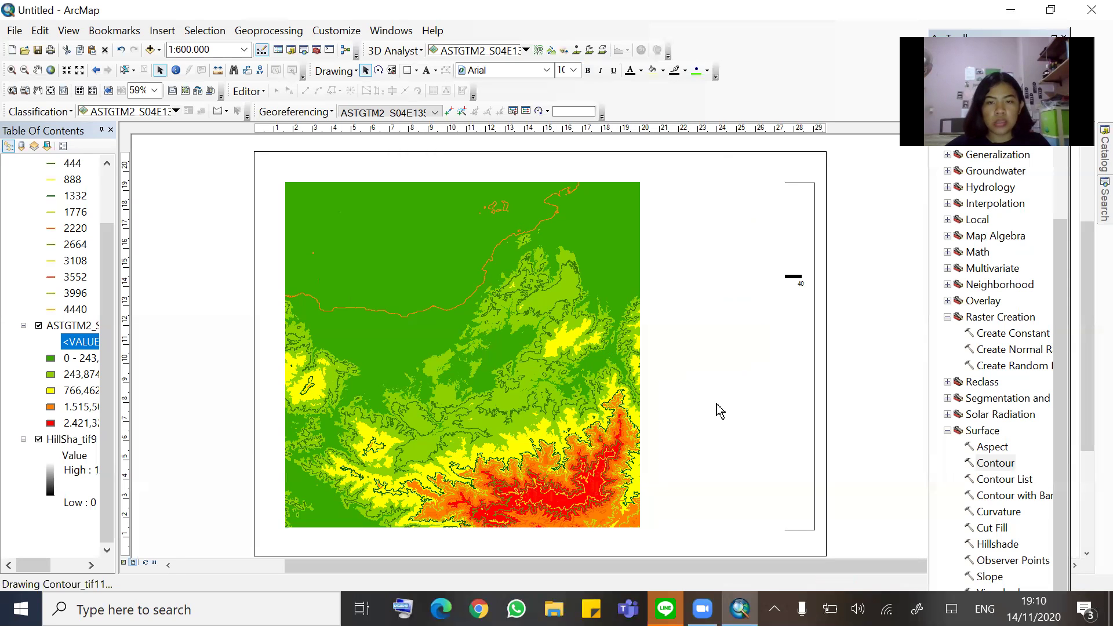
# Set the INSERT PETA text's font to Times New Roman and choose its font size
pyautogui.click(544, 71)
pyautogui.press('t')
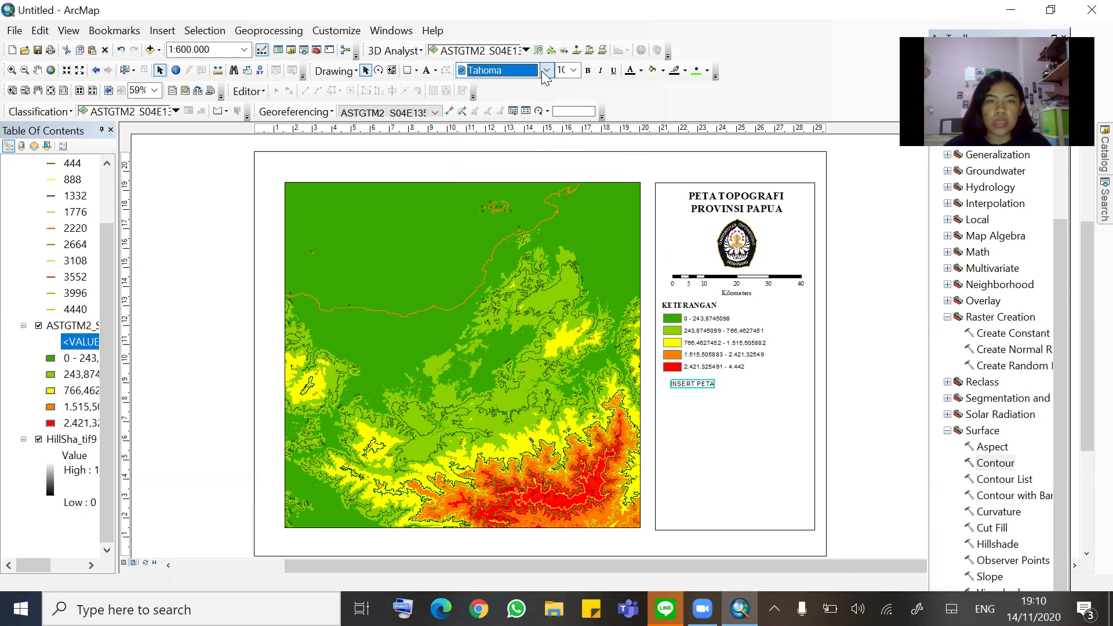
pyautogui.click(546, 71)
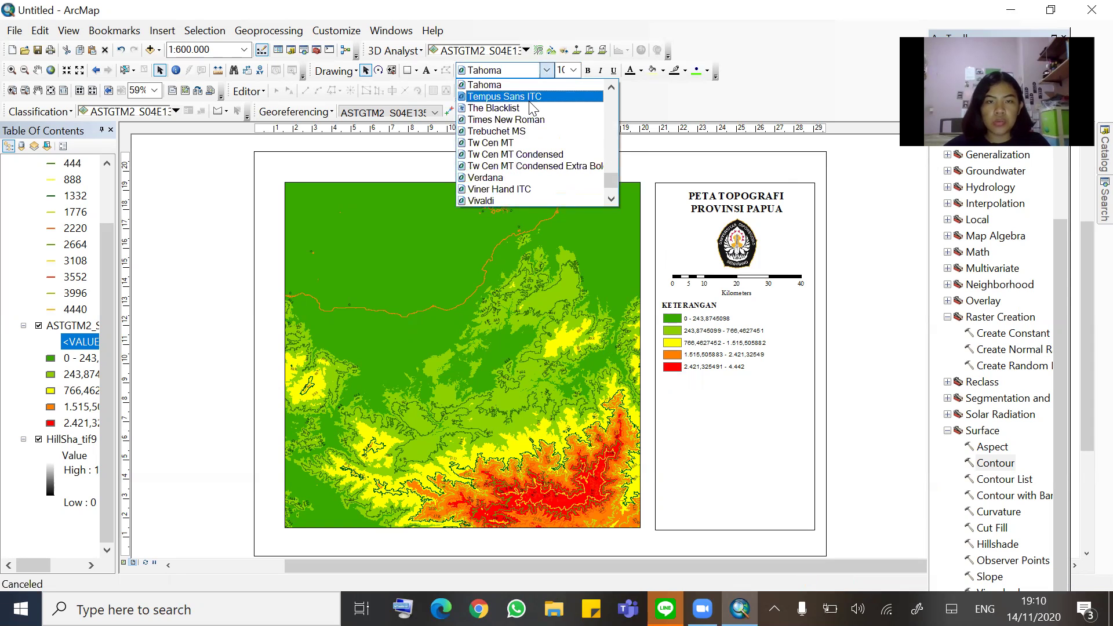
pyautogui.scroll(-2, 532, 108)
pyautogui.scroll(4, 542, 122)
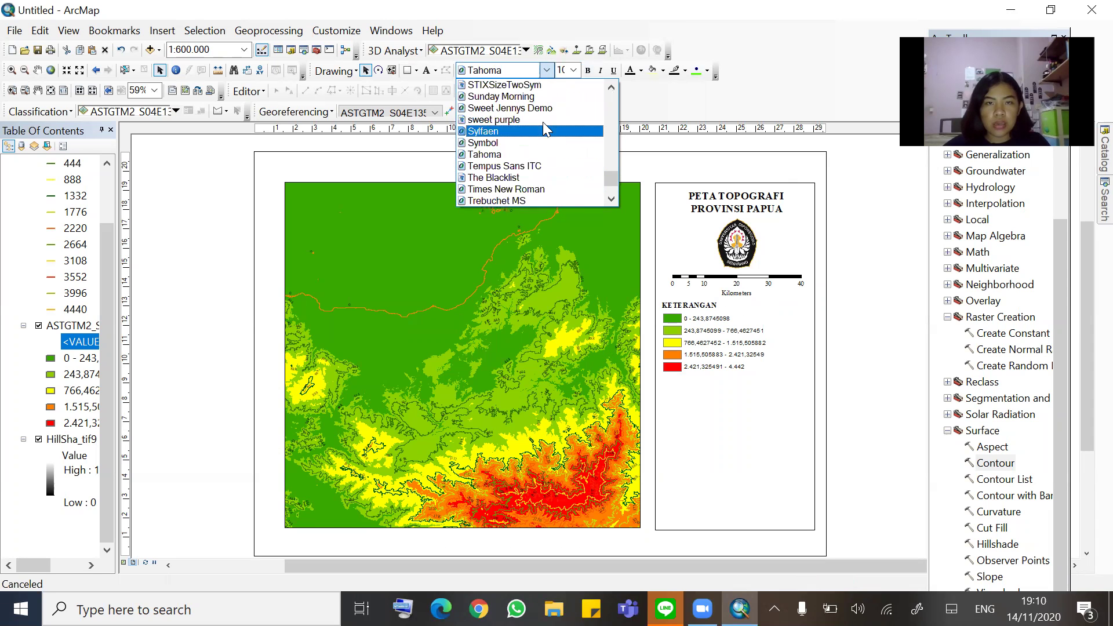
pyautogui.click(546, 189)
pyautogui.press('Tab')
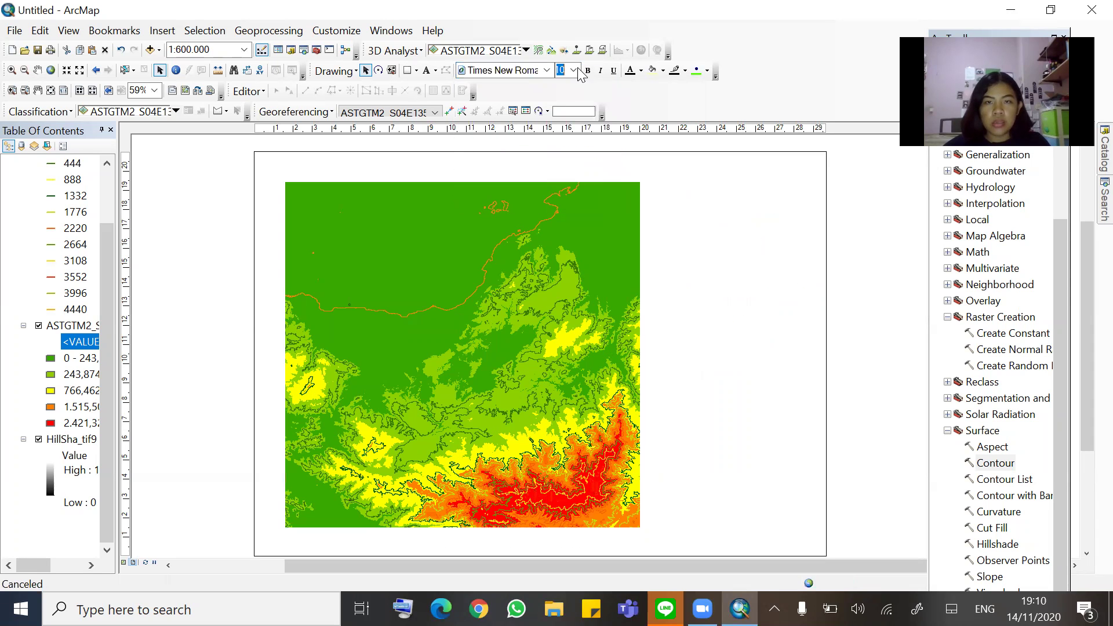
pyautogui.click(573, 70)
pyautogui.click(565, 87)
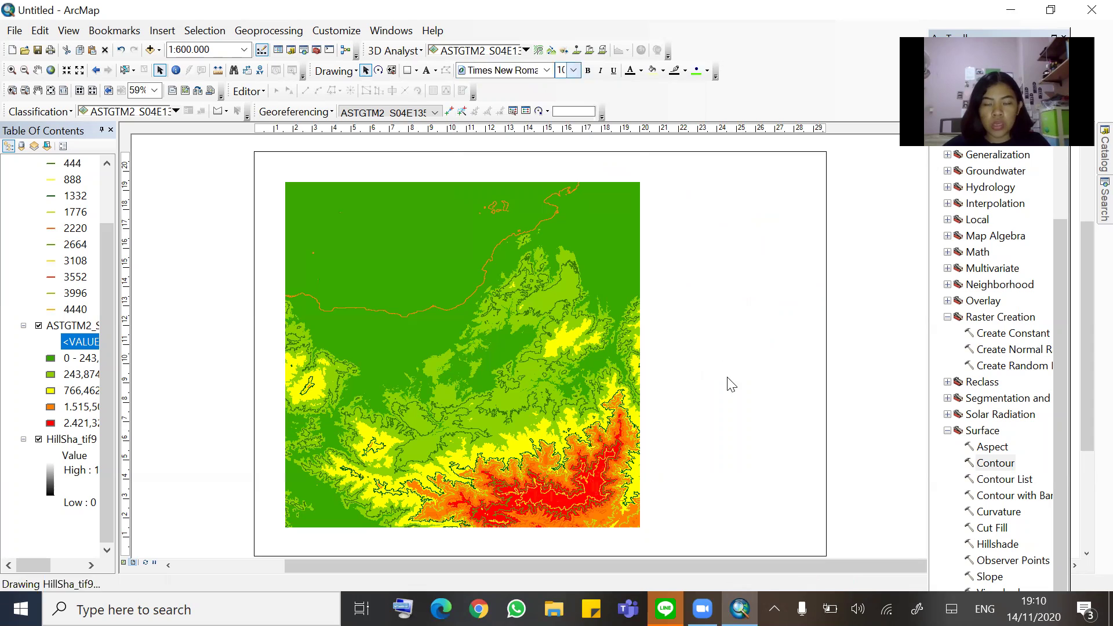
# Make the INSERT PETA heading bold and nudge it slightly upward below the legend's last class
pyautogui.moveTo(686, 384); pyautogui.dragTo(690, 385)
pyautogui.click(589, 71)
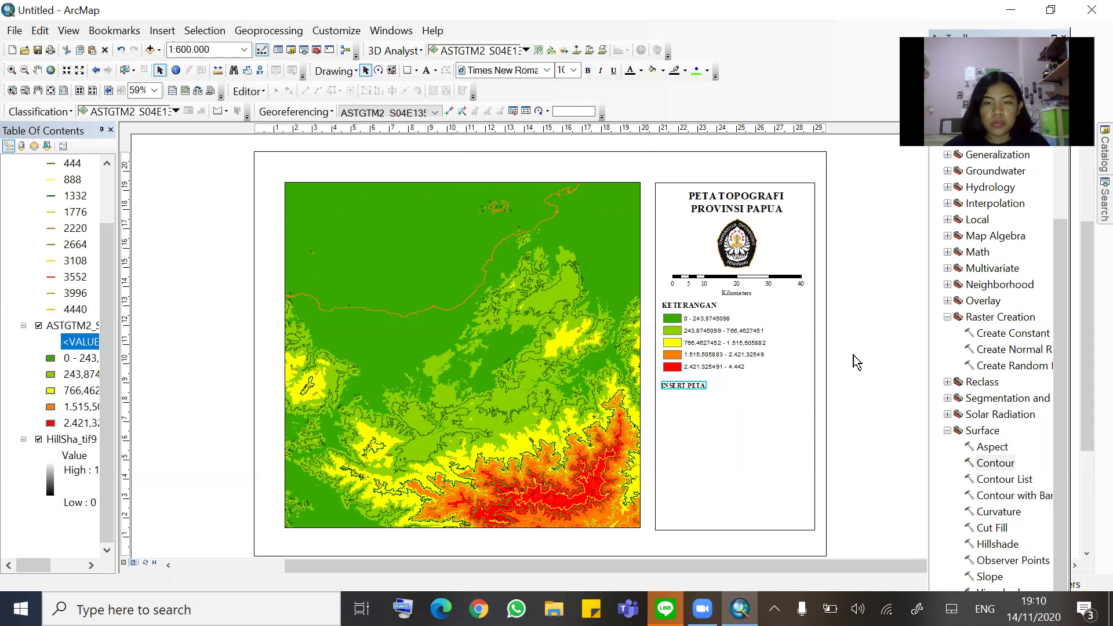
pyautogui.click(686, 397)
pyautogui.click(687, 387)
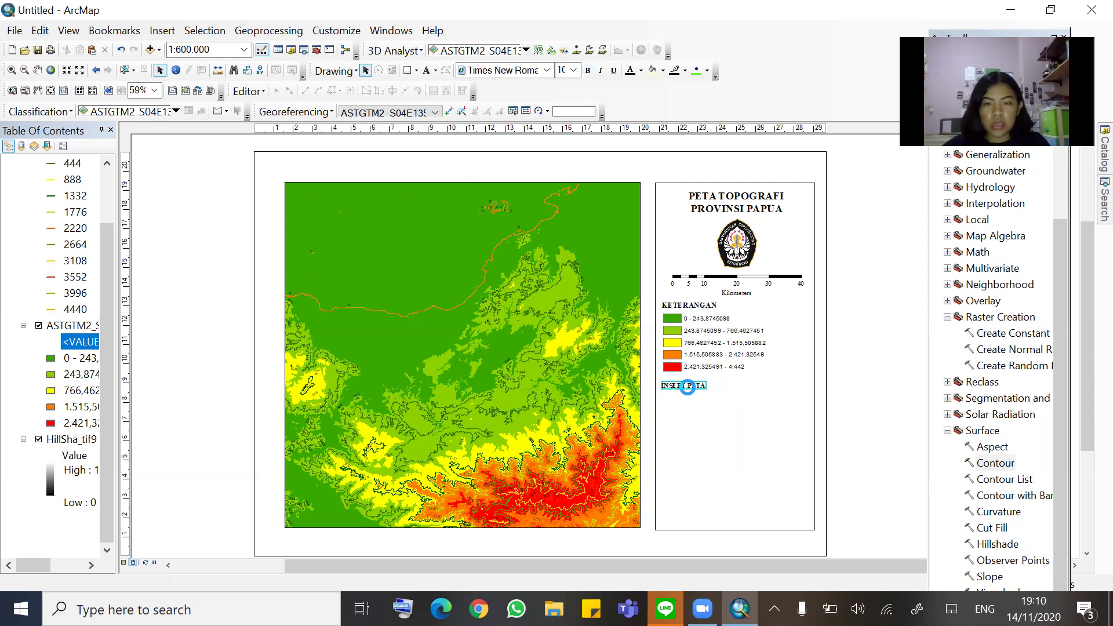
pyautogui.doubleClick(687, 387)
pyautogui.click(706, 136)
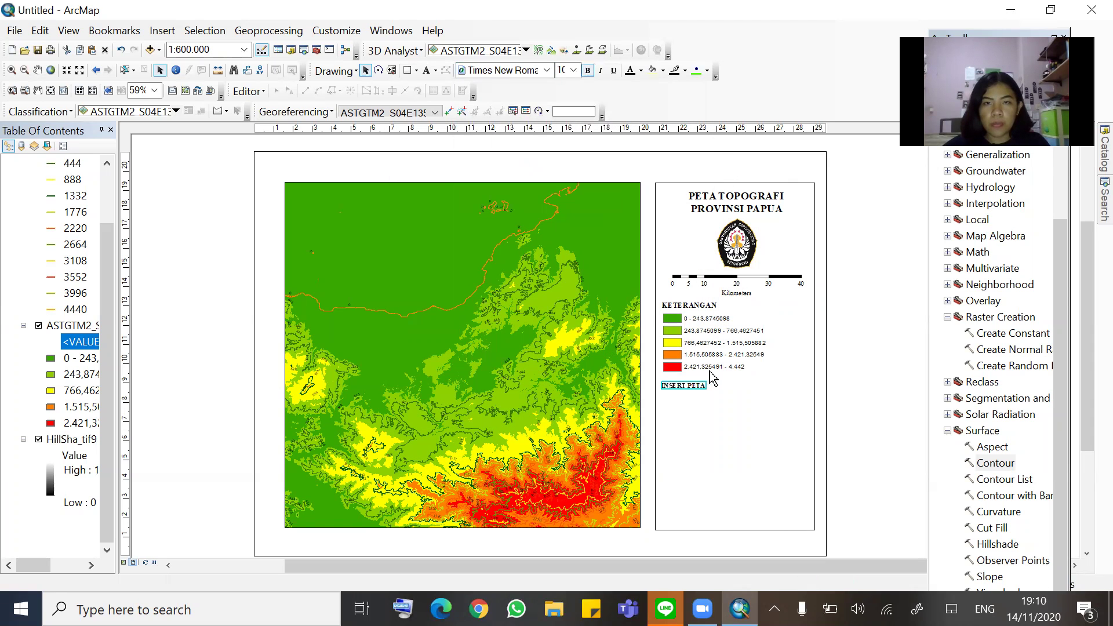
pyautogui.click(686, 386)
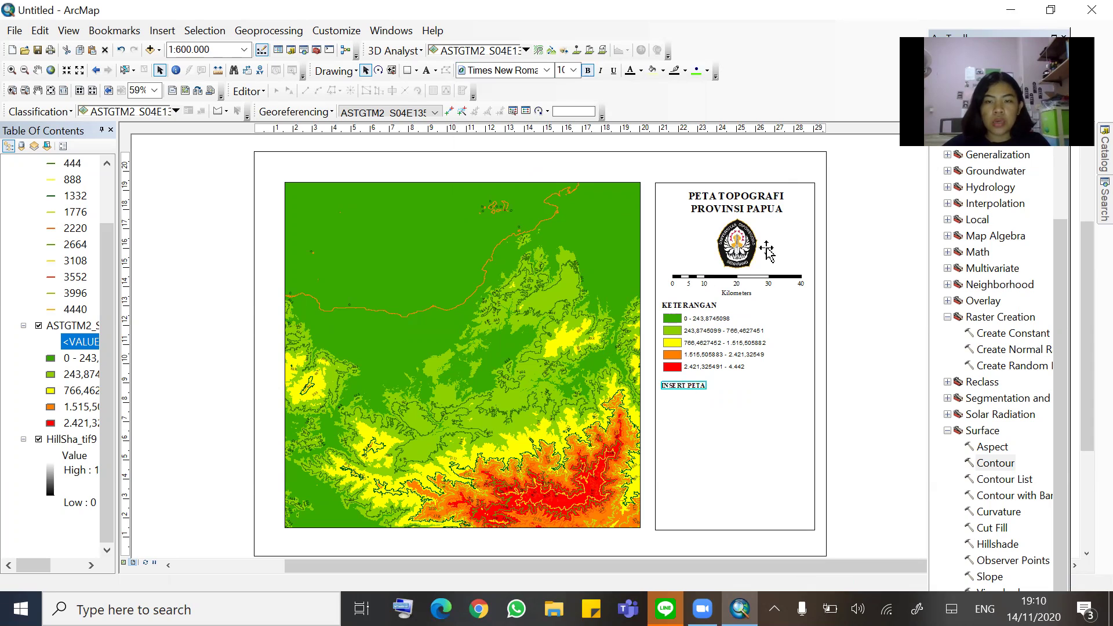
pyautogui.press('Escape')
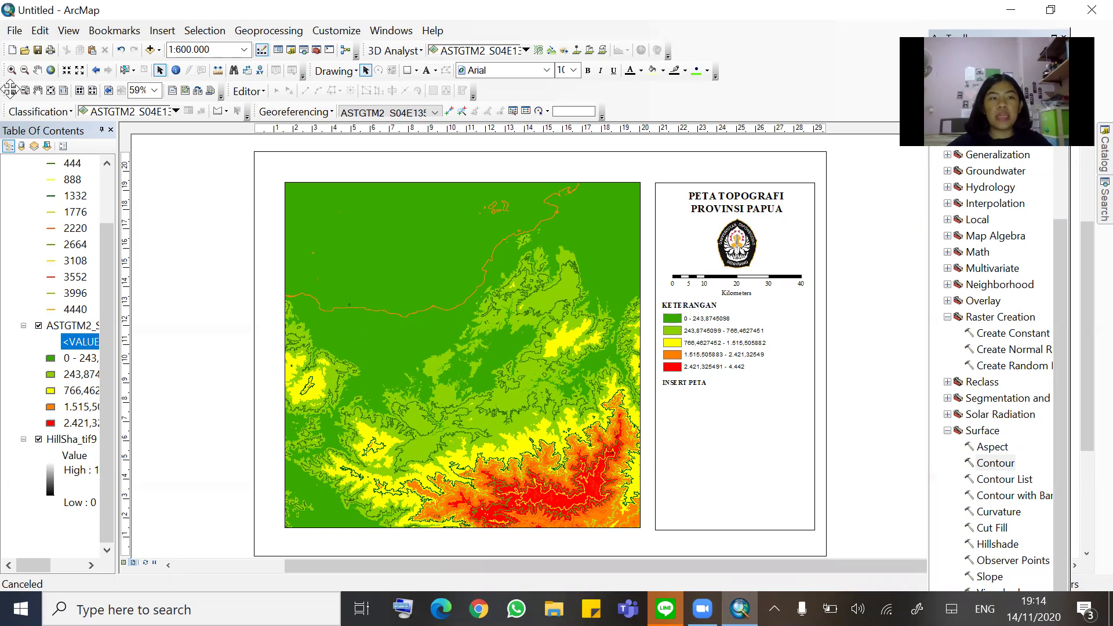
# Insert a new data frame, move it into the information panel below the legend and narrow it to the panel's width
pyautogui.click(162, 30)
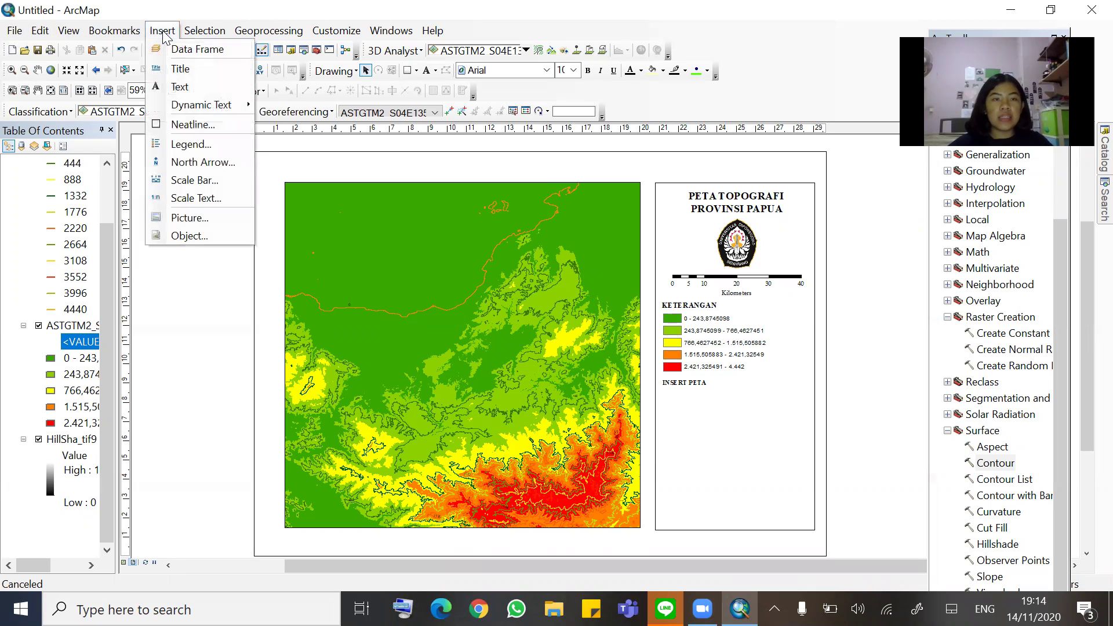
pyautogui.press('Escape')
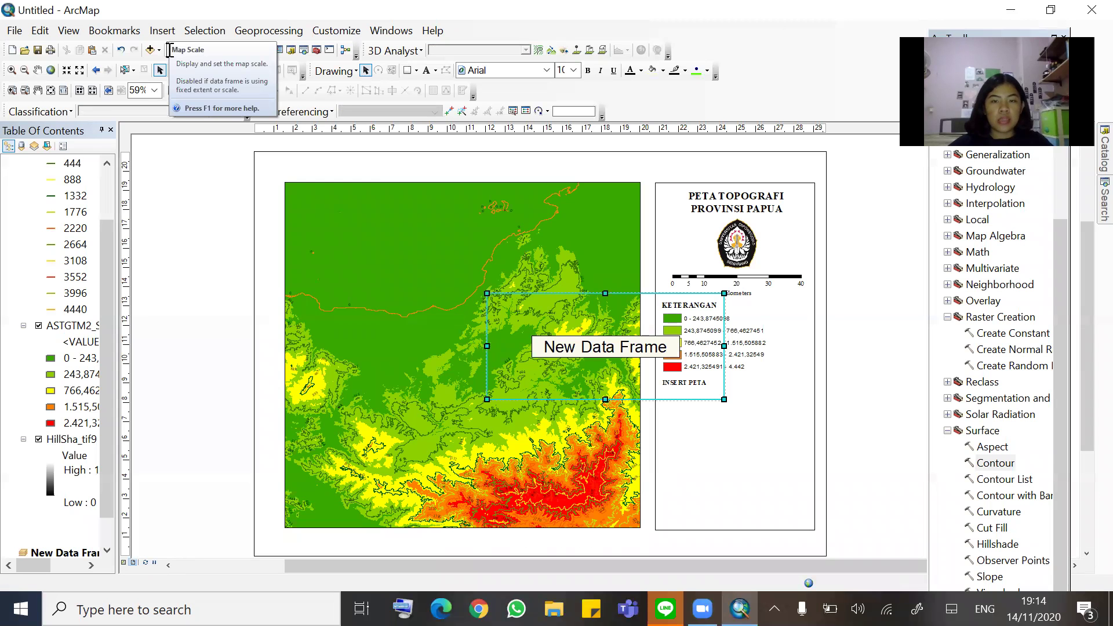
pyautogui.moveTo(614, 367); pyautogui.dragTo(773, 425)
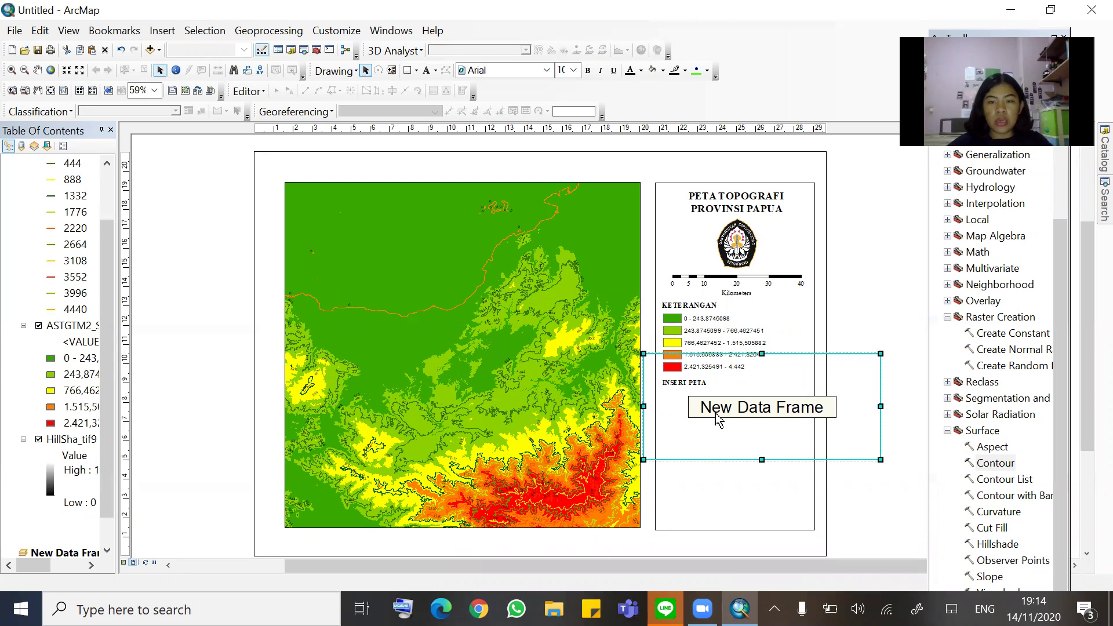
pyautogui.moveTo(712, 421); pyautogui.dragTo(735, 440)
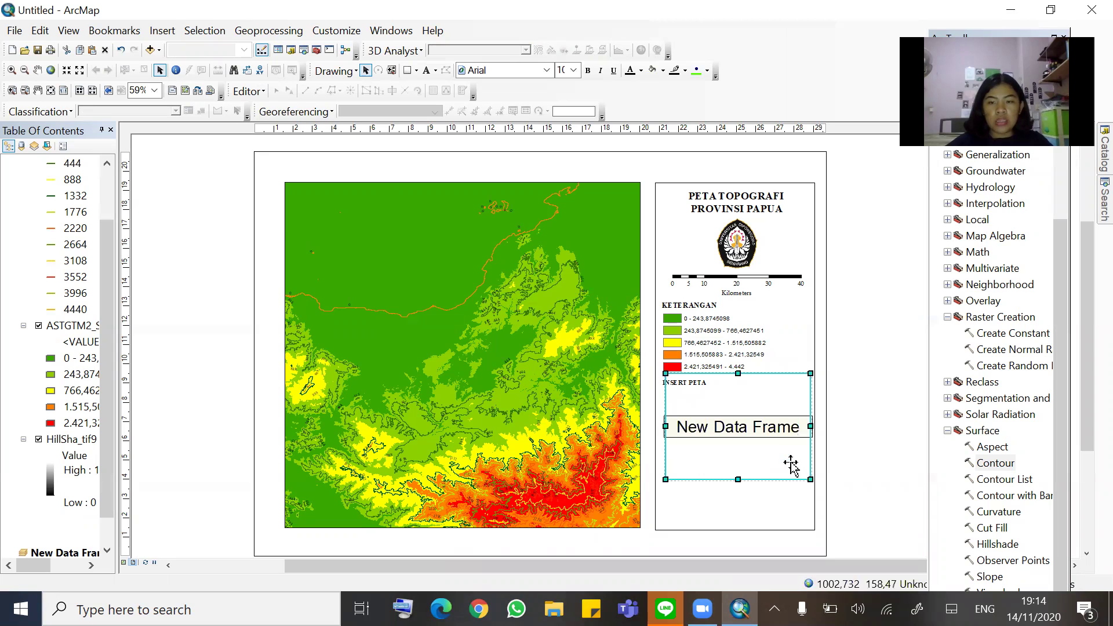
# Shrink the new data frame and reposition it inside the panel beneath the INSERT PETA heading
pyautogui.moveTo(806, 478)
pyautogui.mouseDown()
pyautogui.moveTo(771, 455)
pyautogui.moveTo(810, 481)
pyautogui.moveTo(775, 458)
pyautogui.moveTo(788, 472)
pyautogui.mouseUp()
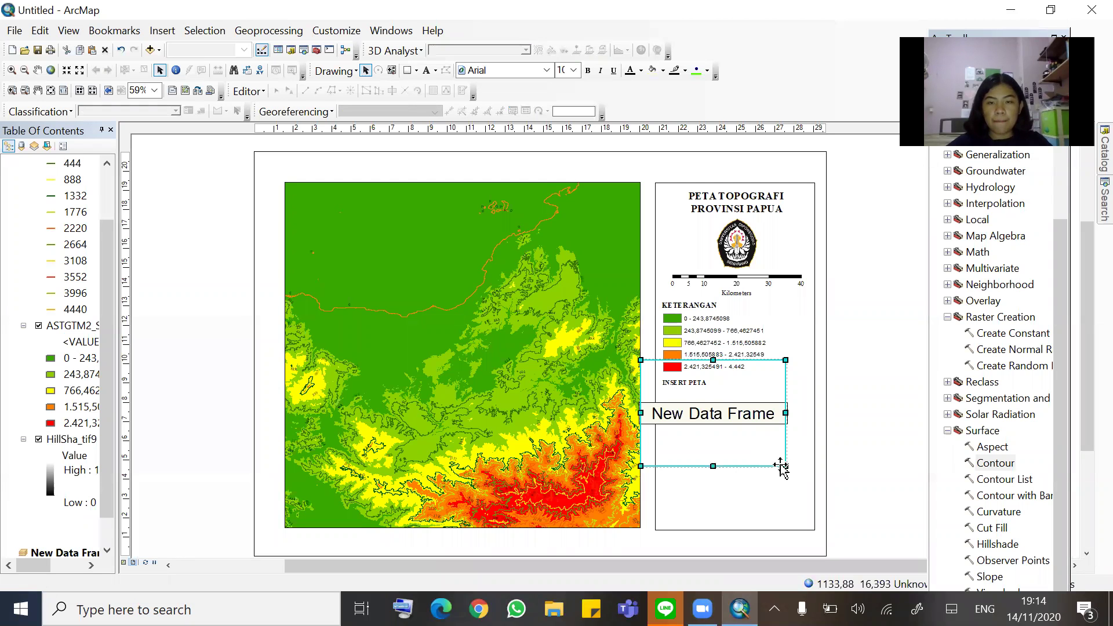
pyautogui.moveTo(785, 466); pyautogui.dragTo(734, 441)
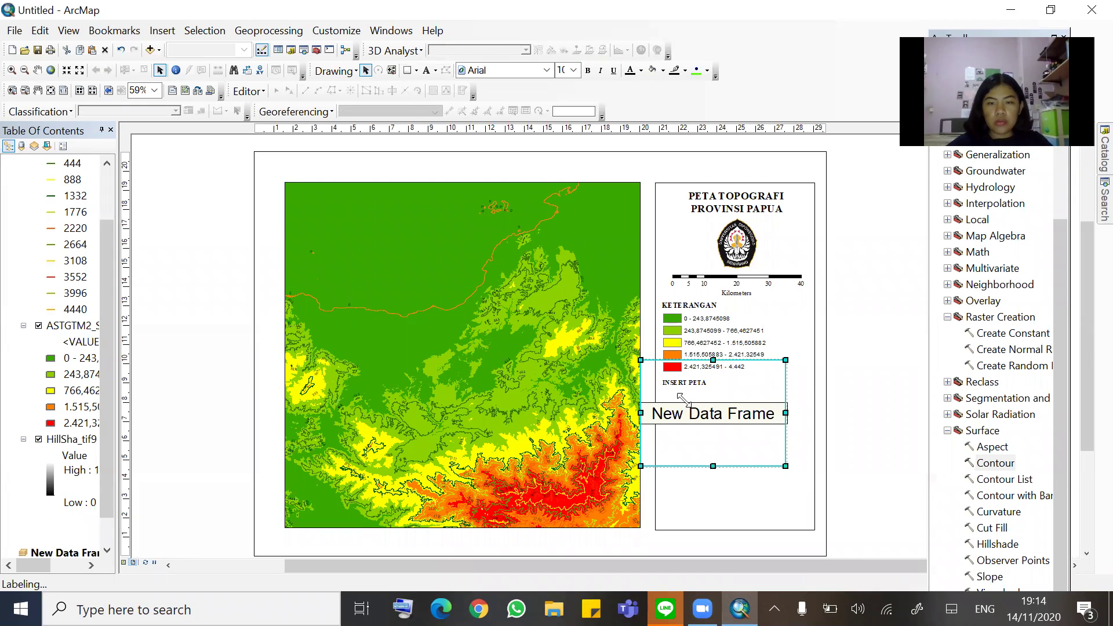
pyautogui.moveTo(700, 391); pyautogui.dragTo(732, 417)
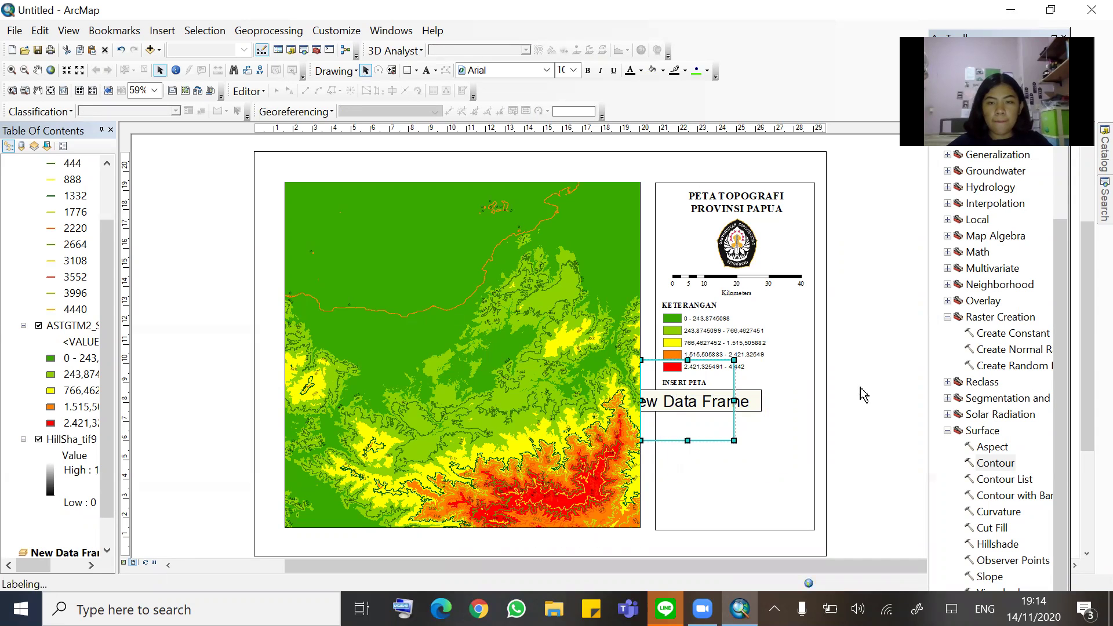
pyautogui.doubleClick(725, 436)
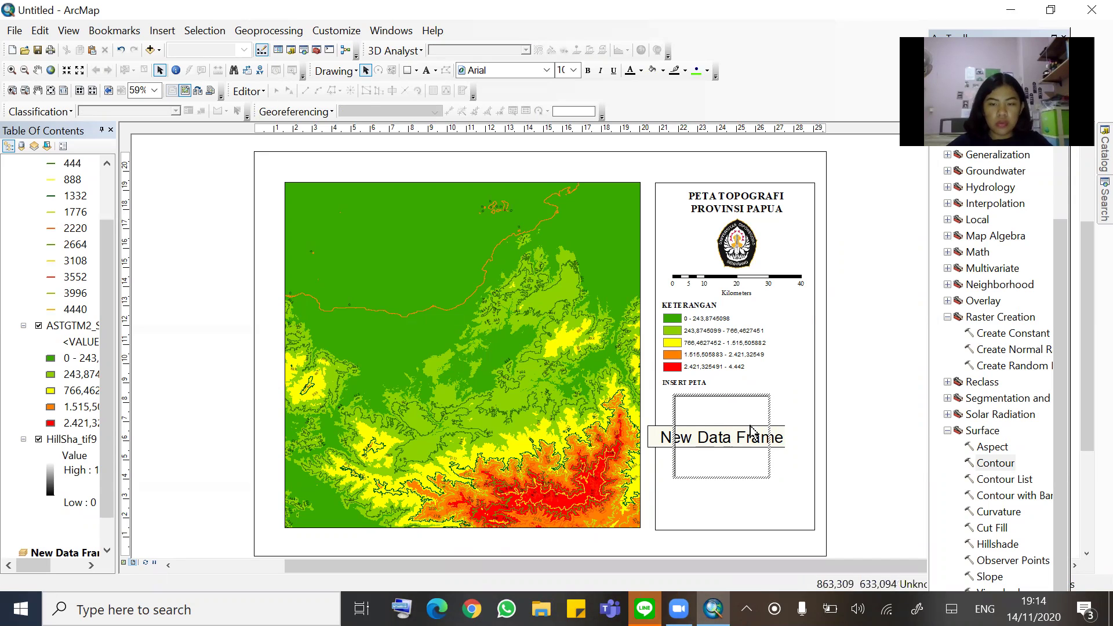
pyautogui.click(718, 436)
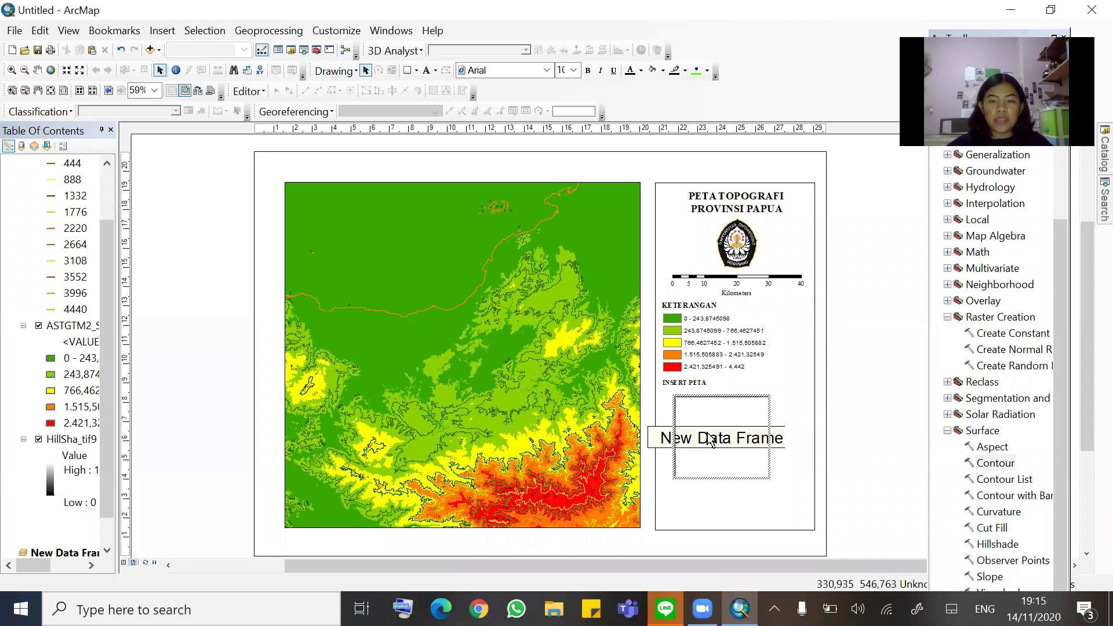
pyautogui.click(886, 410)
# Add the Indo_provinces.shp shapefile from the Downloads folder connection to the new data frame
pyautogui.click(715, 456)
pyautogui.rightClick(715, 444)
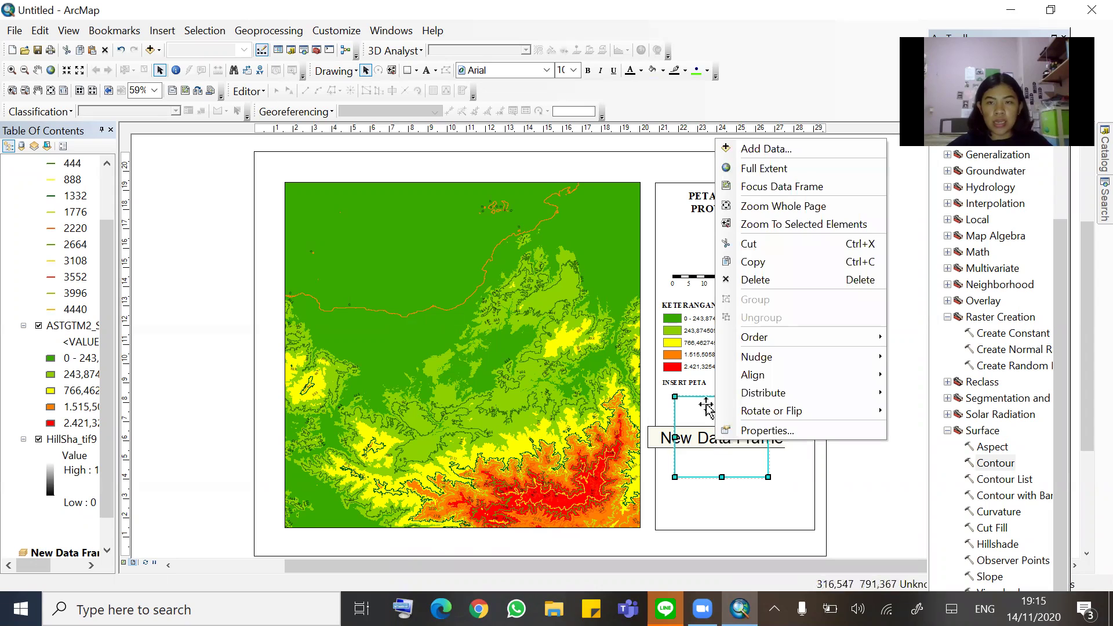
pyautogui.click(751, 149)
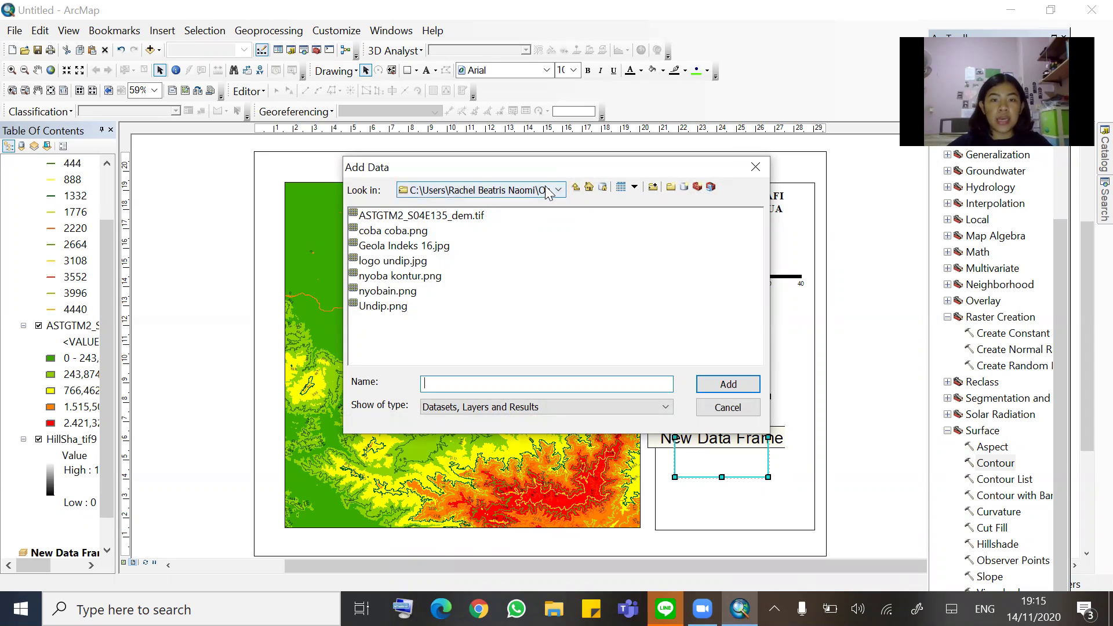
pyautogui.click(503, 192)
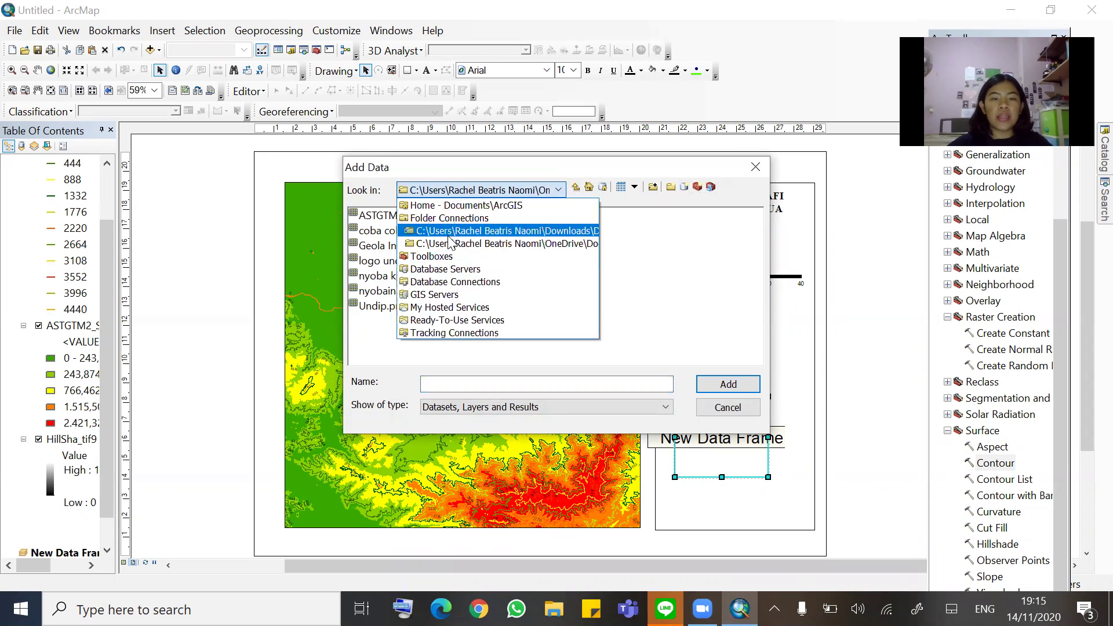
pyautogui.click(452, 232)
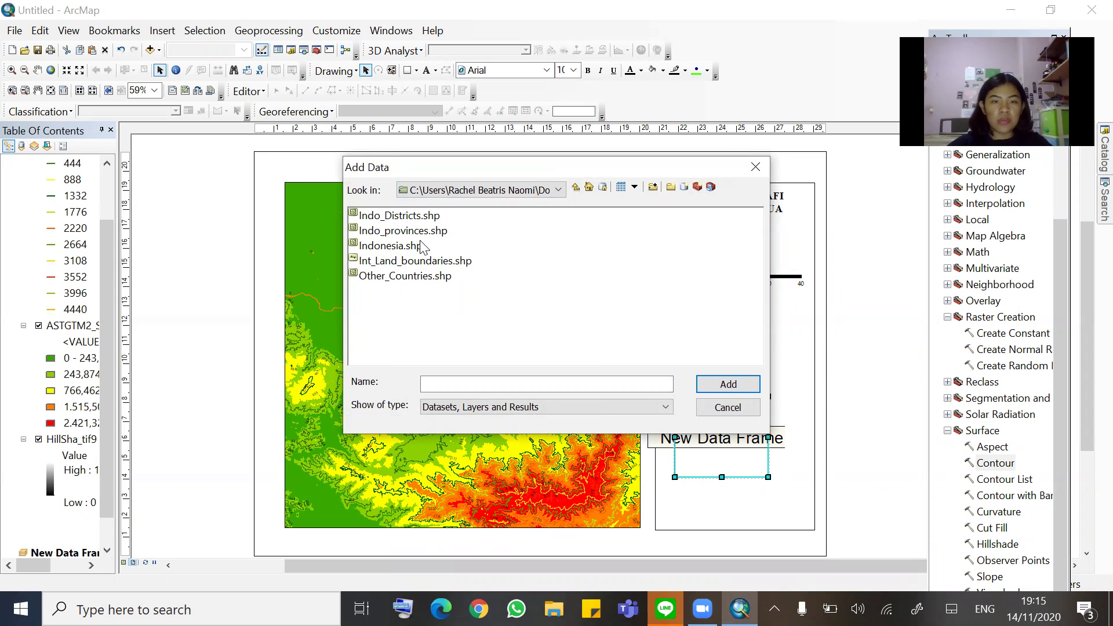
pyautogui.click(382, 233)
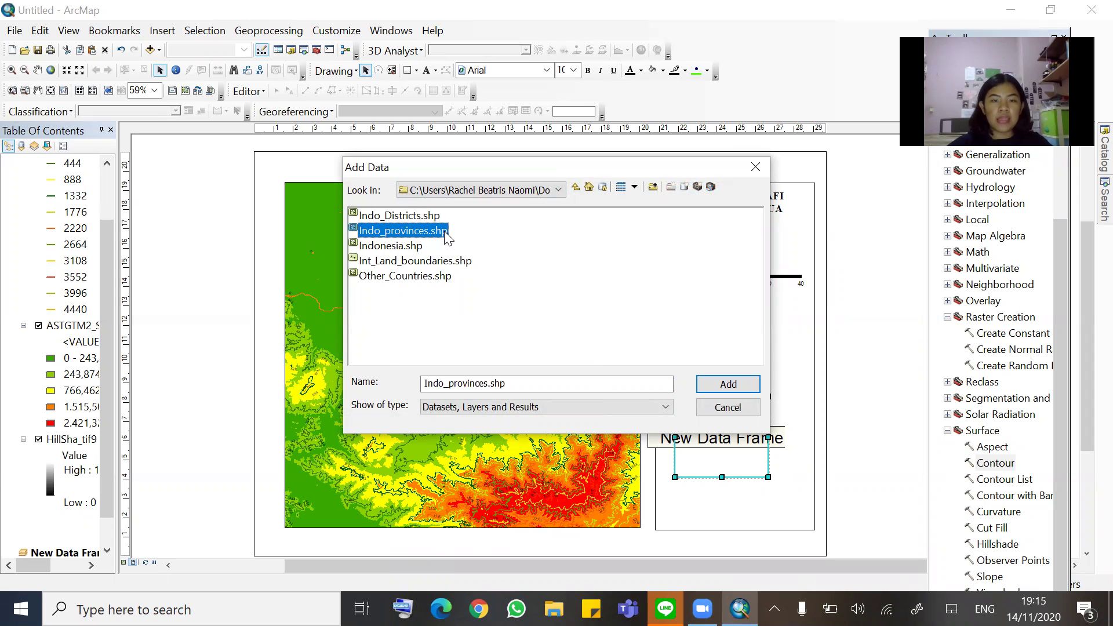
pyautogui.click(729, 384)
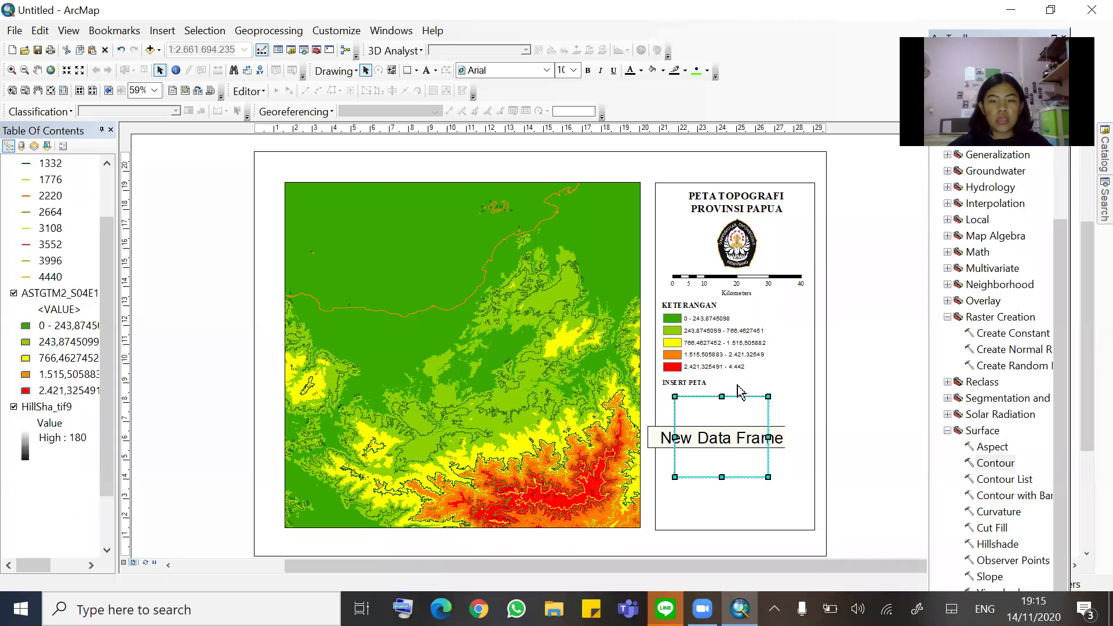
# Nudge the Indonesia inset frame up and toward the panel's left border, fine-tune its size and deselect it
pyautogui.moveTo(721, 442)
pyautogui.mouseDown()
pyautogui.moveTo(712, 436)
pyautogui.moveTo(721, 442)
pyautogui.mouseUp()
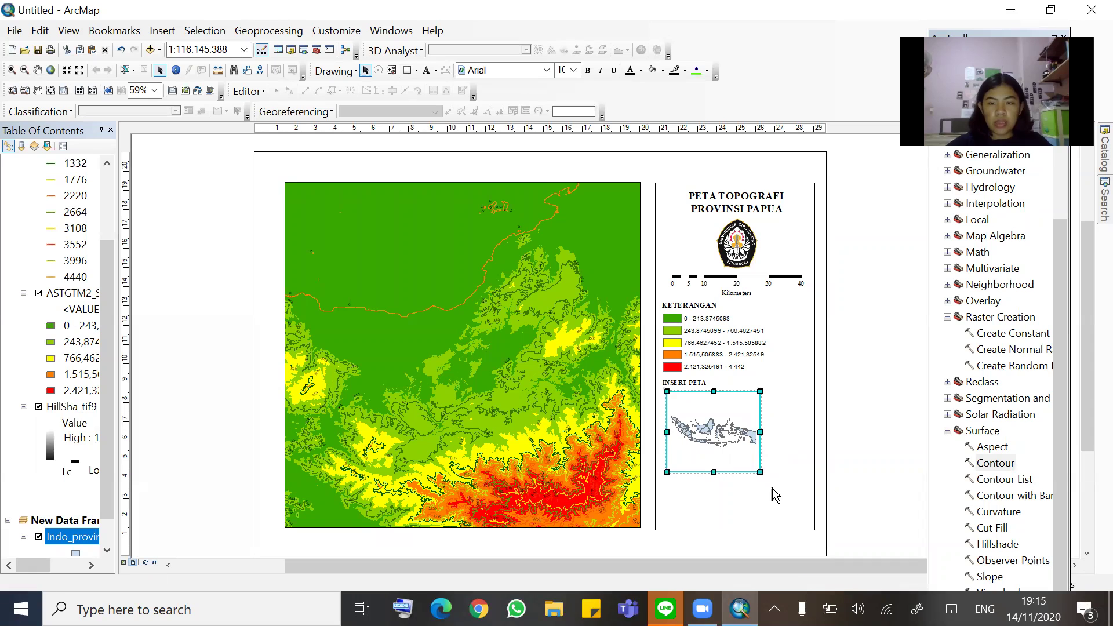
pyautogui.moveTo(762, 472); pyautogui.dragTo(760, 473)
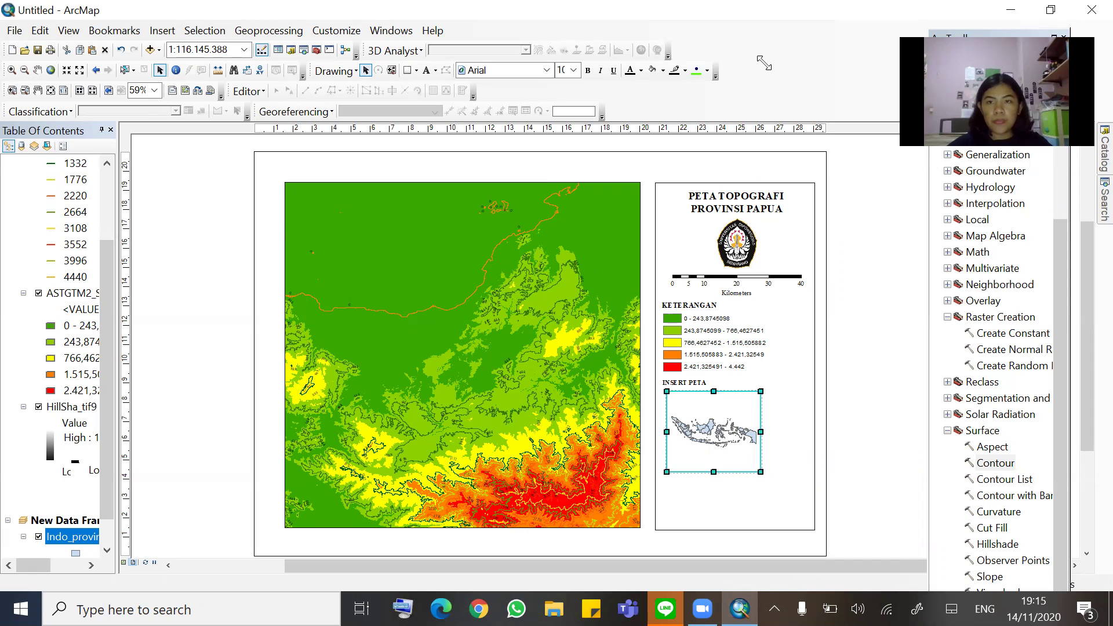
pyautogui.click(764, 63)
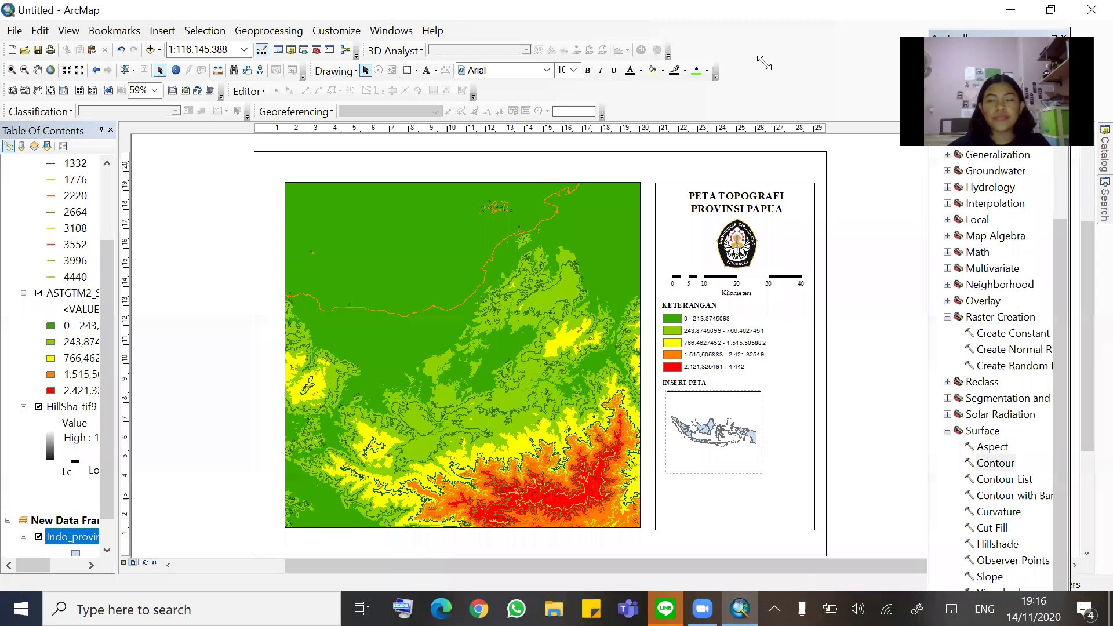
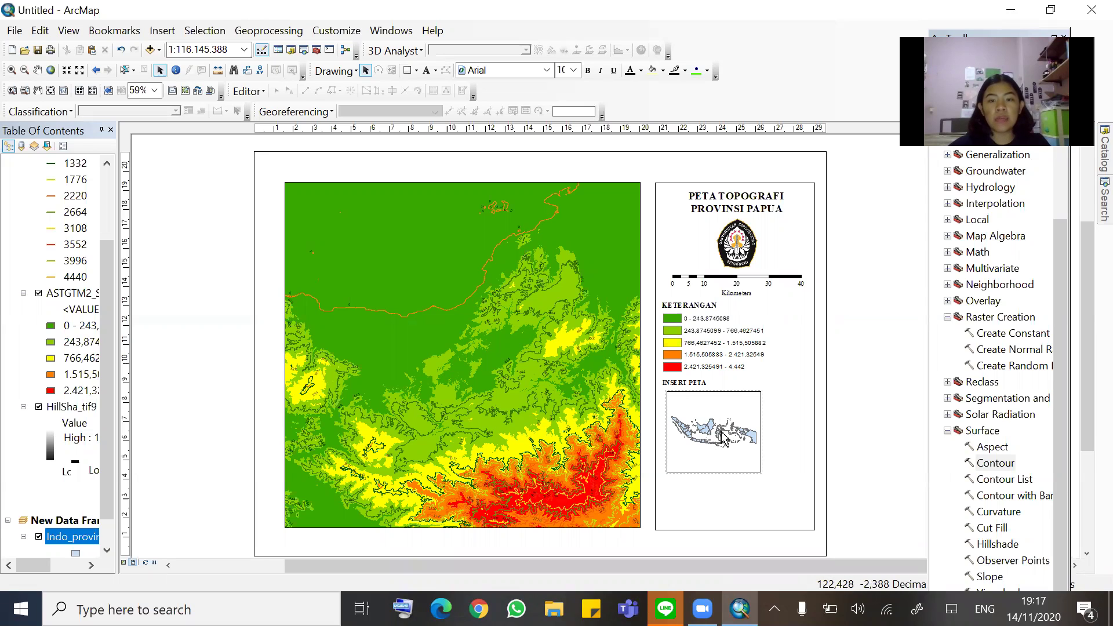
# Open the inset data frame's frame properties and check the available border styles
pyautogui.click(691, 422)
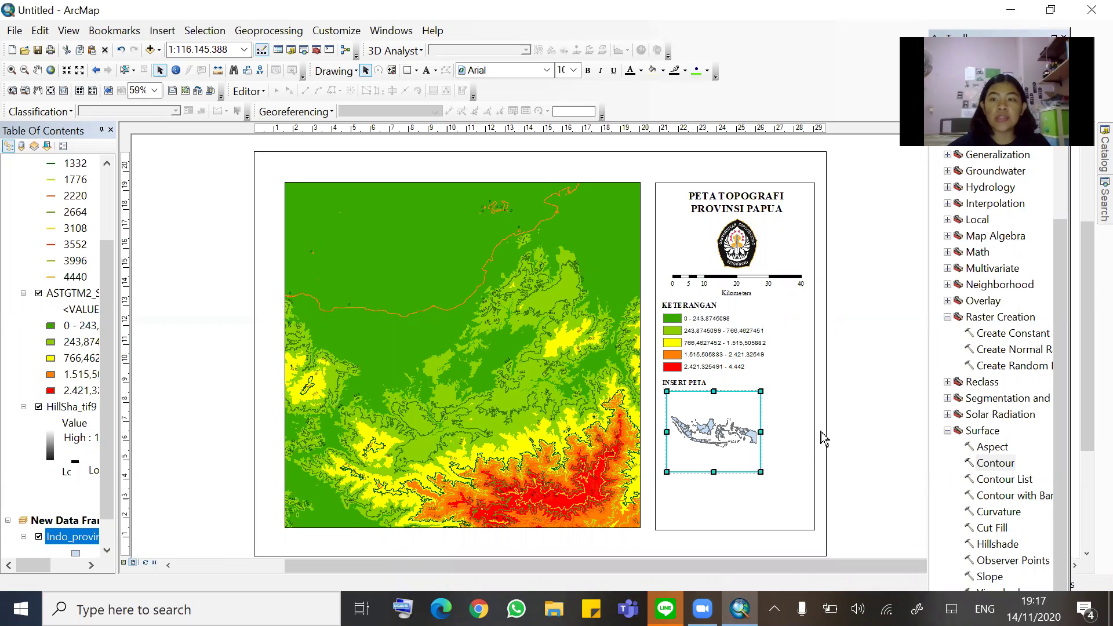
pyautogui.doubleClick(704, 429)
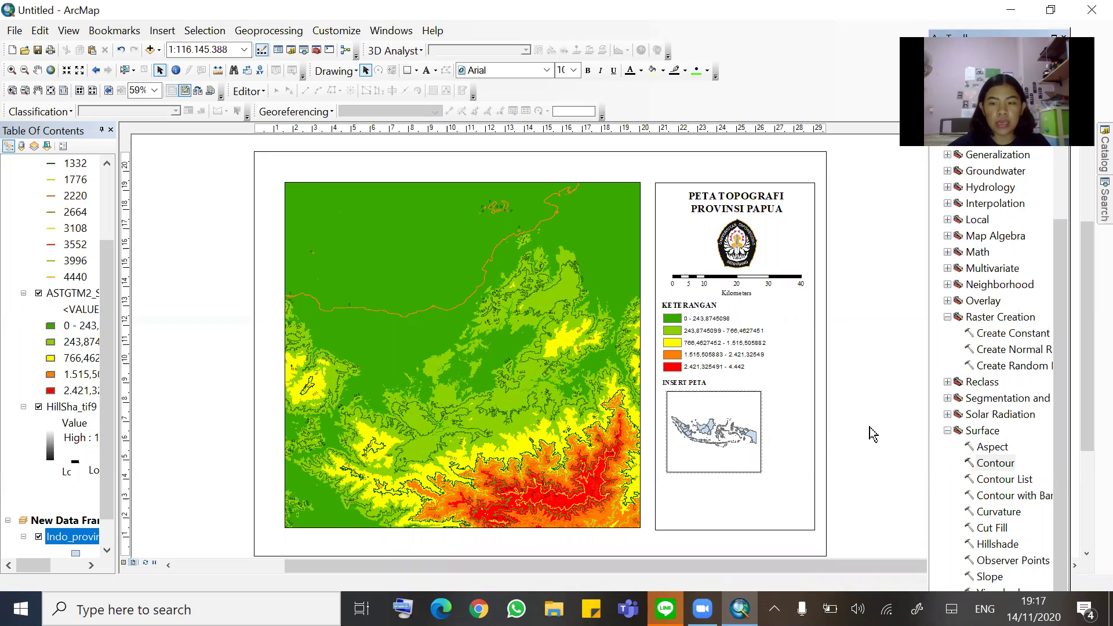
pyautogui.rightClick(740, 445)
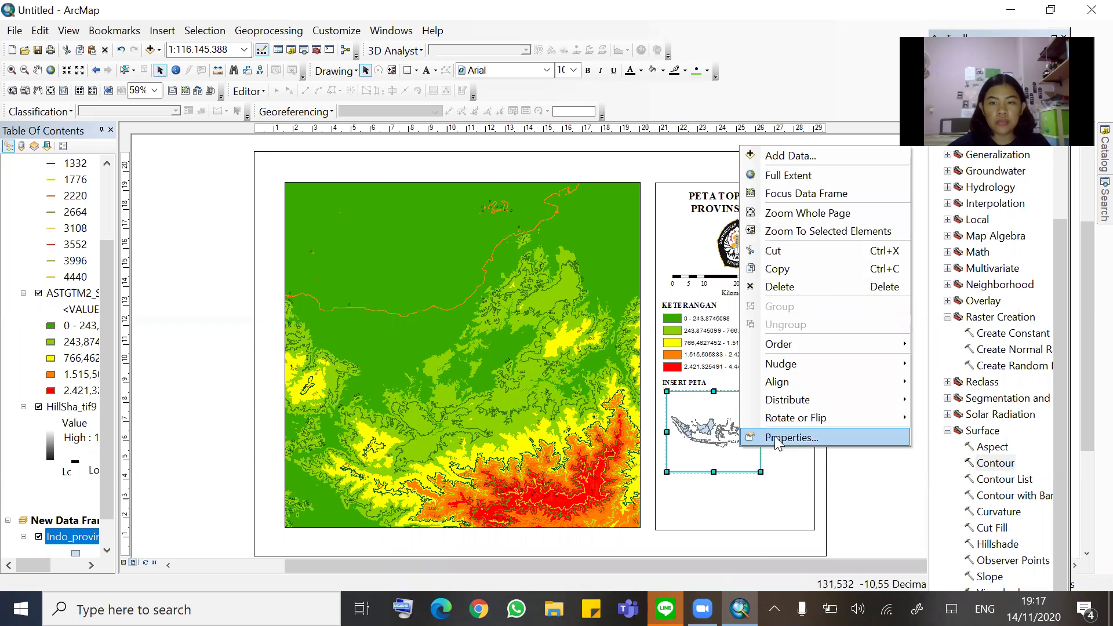
pyautogui.click(791, 436)
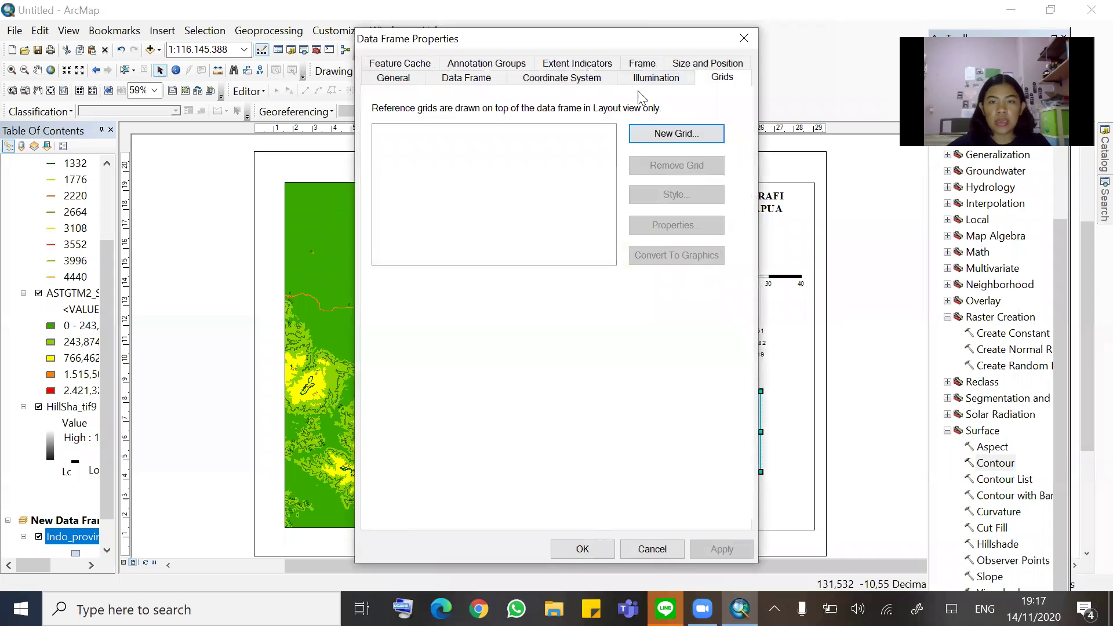
pyautogui.click(642, 62)
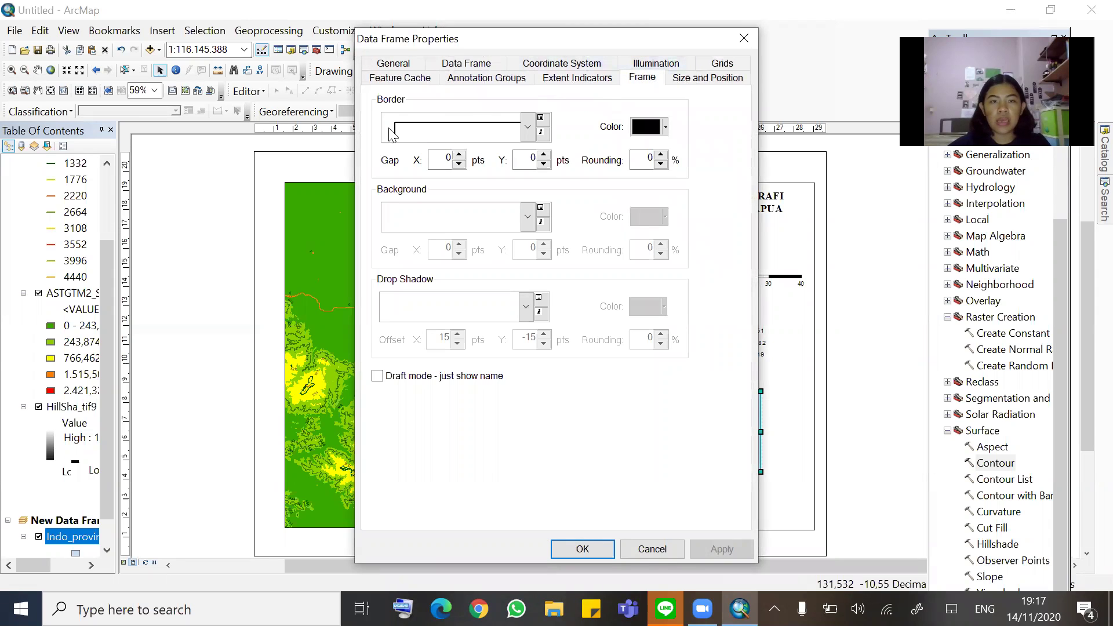
pyautogui.click(525, 131)
pyautogui.click(526, 131)
pyautogui.click(526, 131)
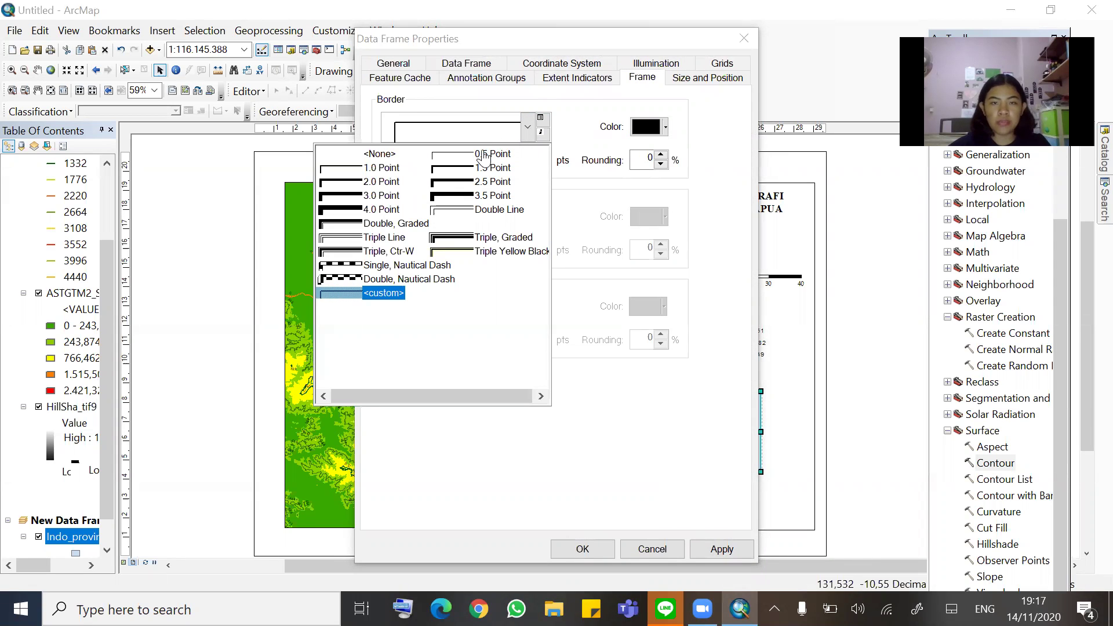
pyautogui.click(527, 128)
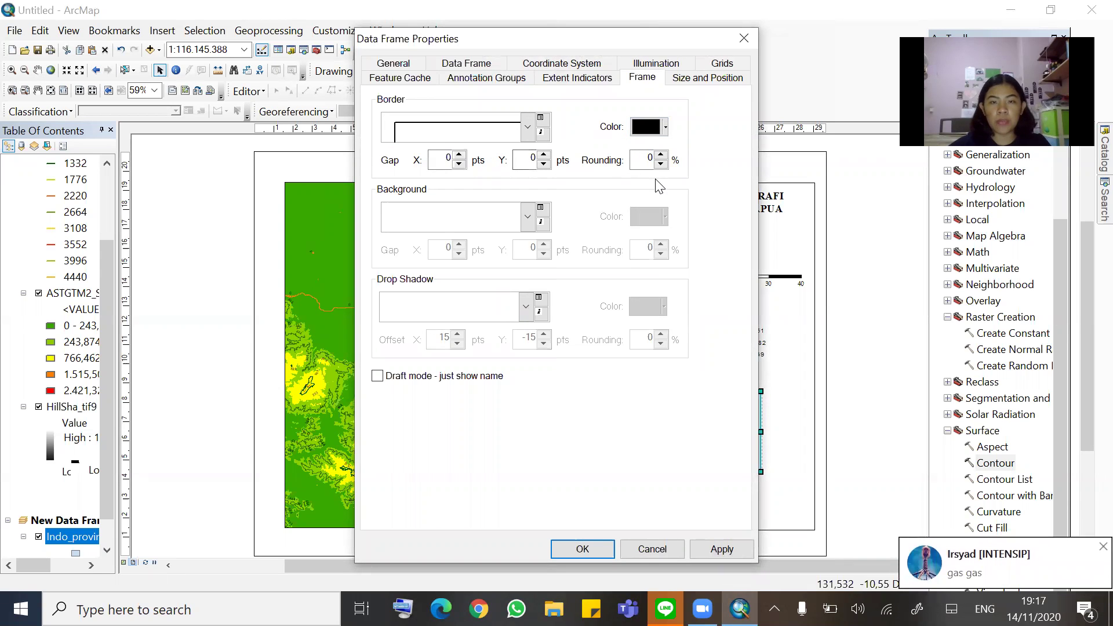
# Set the inset data frame's background to Lt Blue and apply the frame properties
pyautogui.click(528, 217)
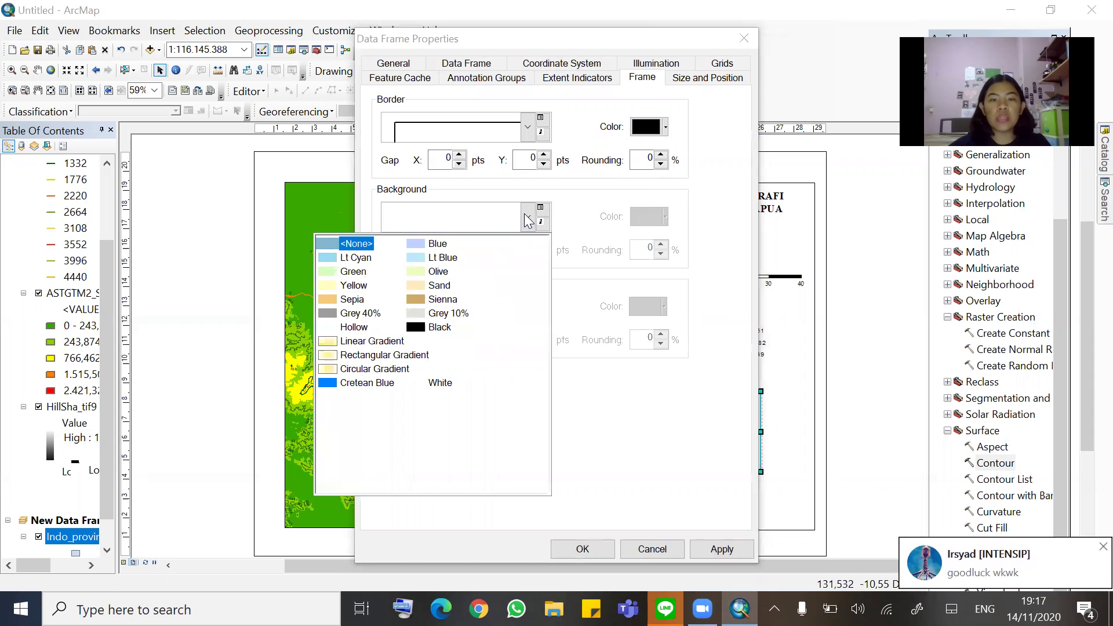
pyautogui.click(445, 258)
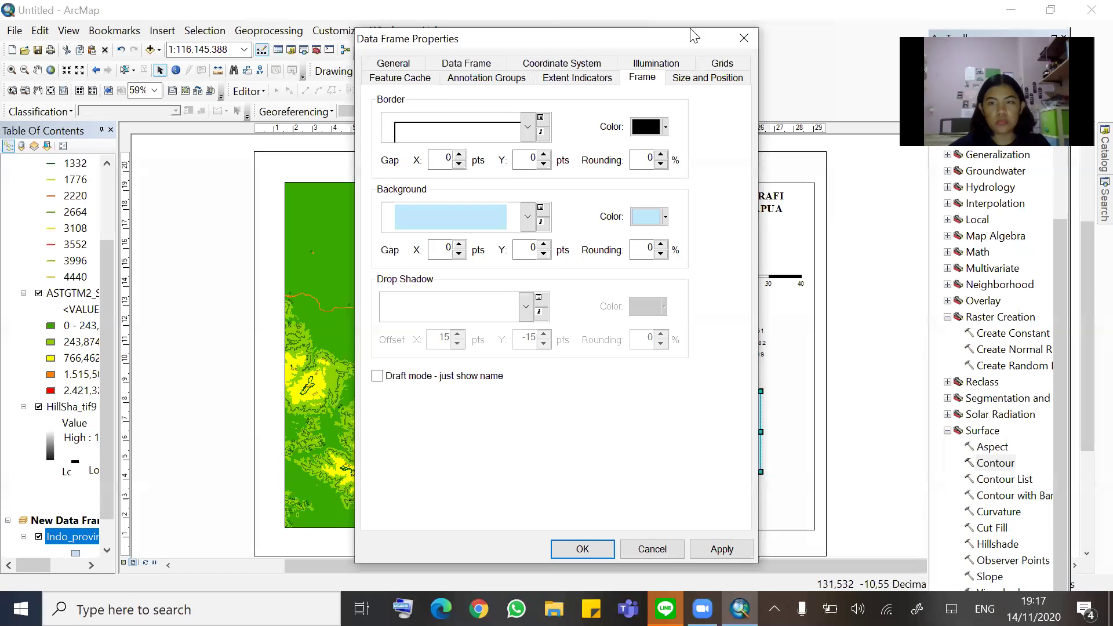
pyautogui.click(583, 549)
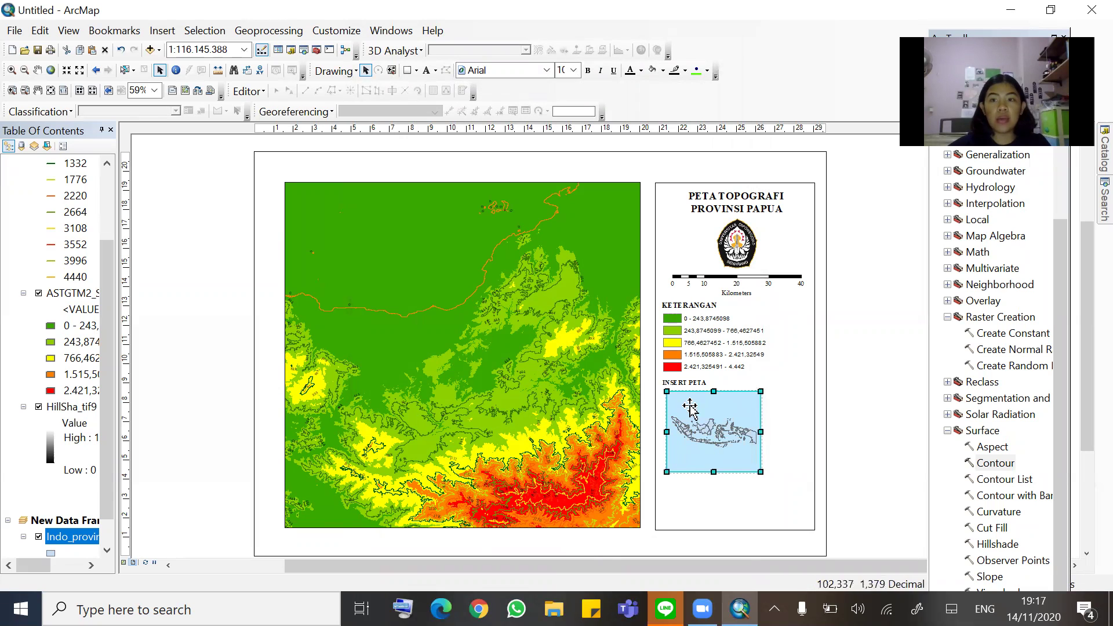
pyautogui.click(719, 423)
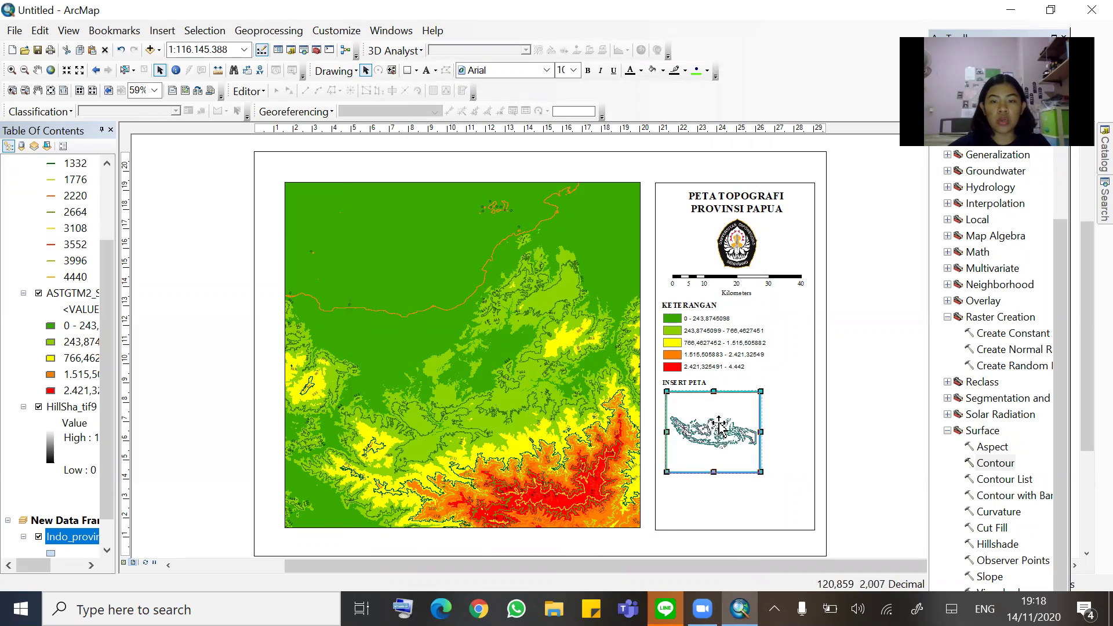
# Nudge the inset frame slightly and open the Indo_provinces layer's symbology with all features drawn as a single symbol
pyautogui.moveTo(697, 425); pyautogui.dragTo(695, 426)
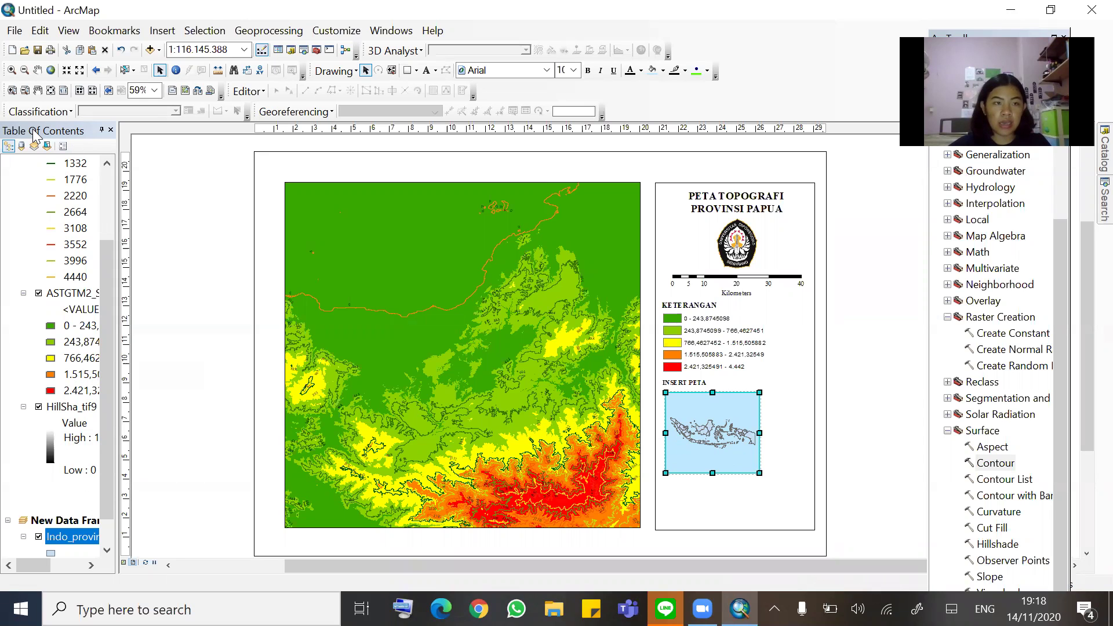
pyautogui.moveTo(107, 284); pyautogui.dragTo(100, 392)
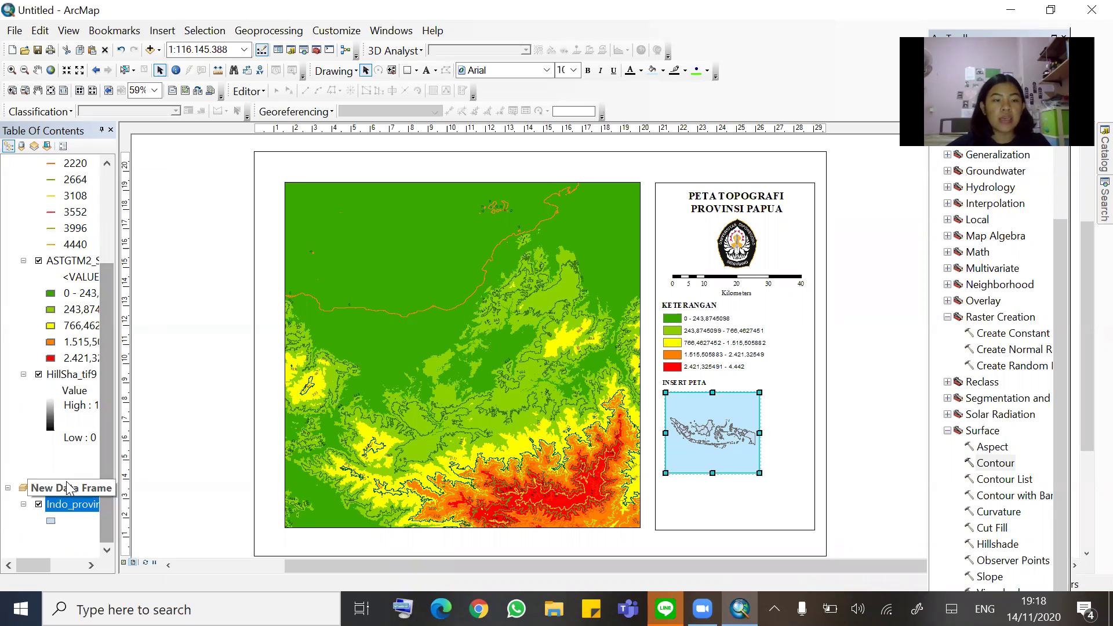
pyautogui.rightClick(70, 508)
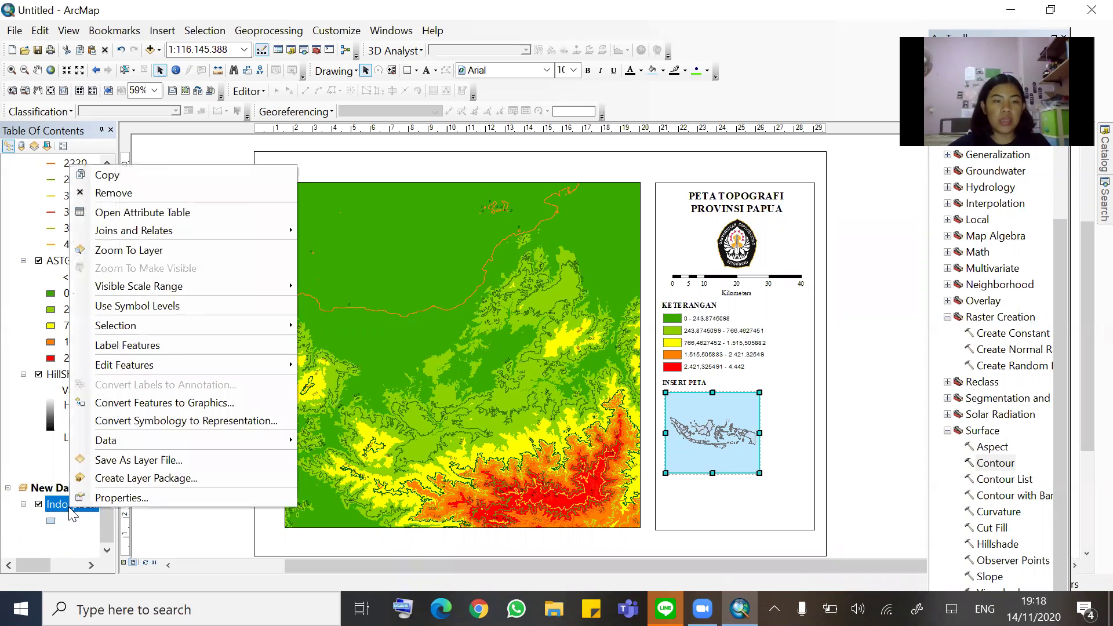
pyautogui.click(119, 500)
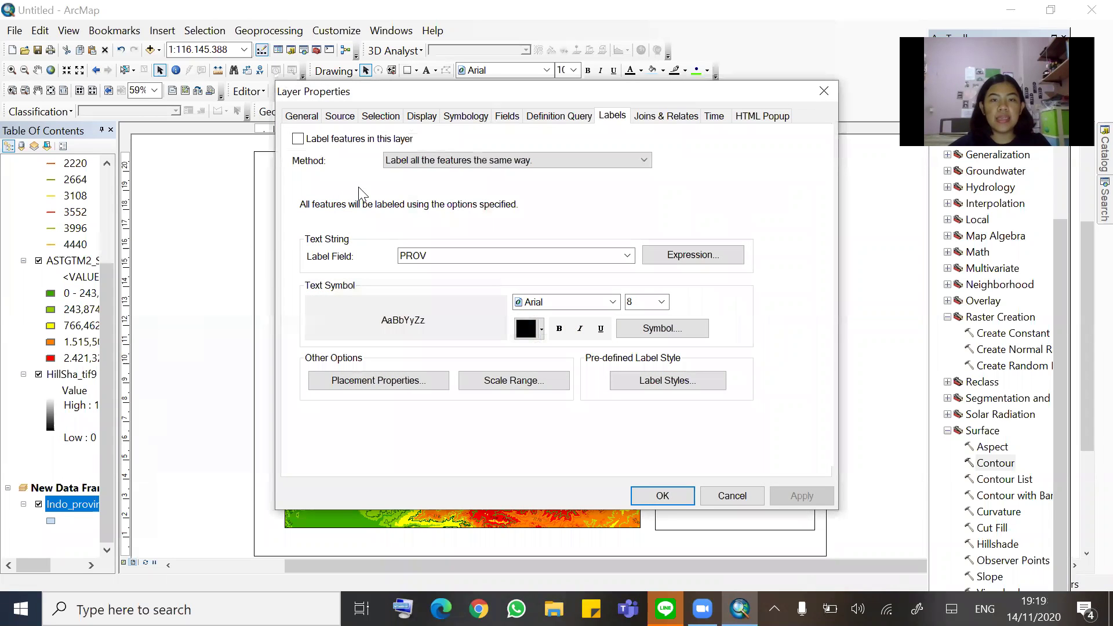
pyautogui.click(421, 117)
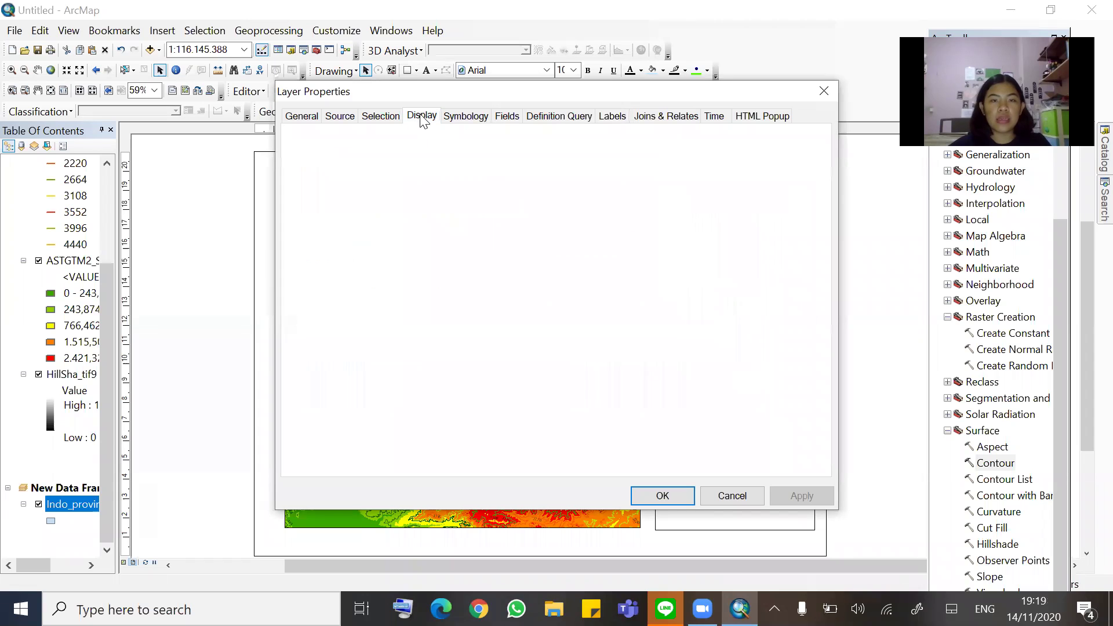
pyautogui.click(451, 117)
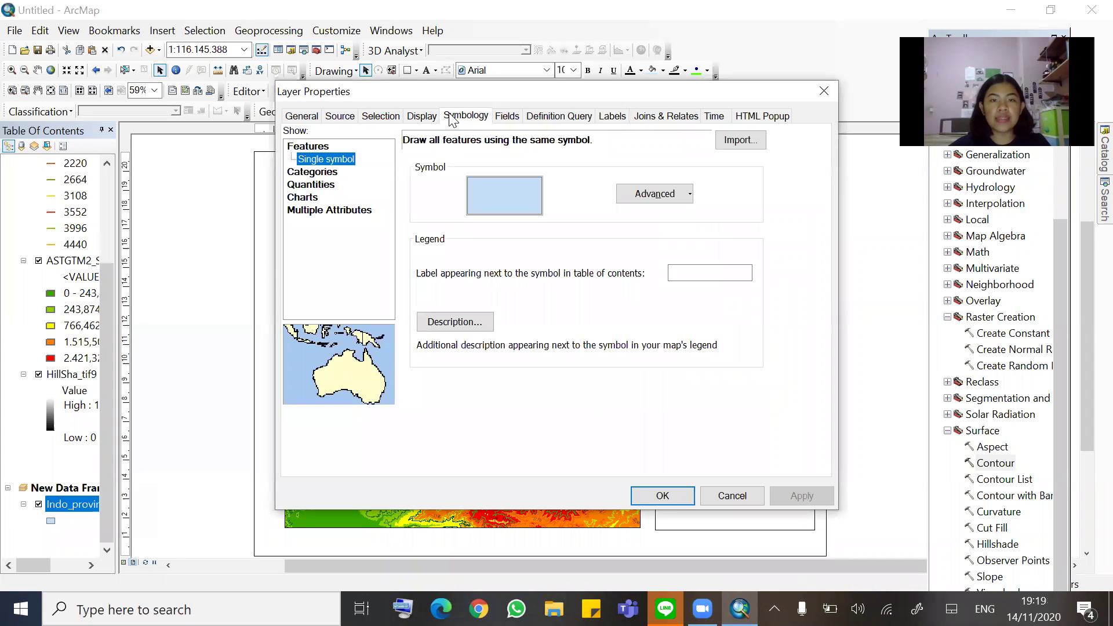
pyautogui.click(330, 173)
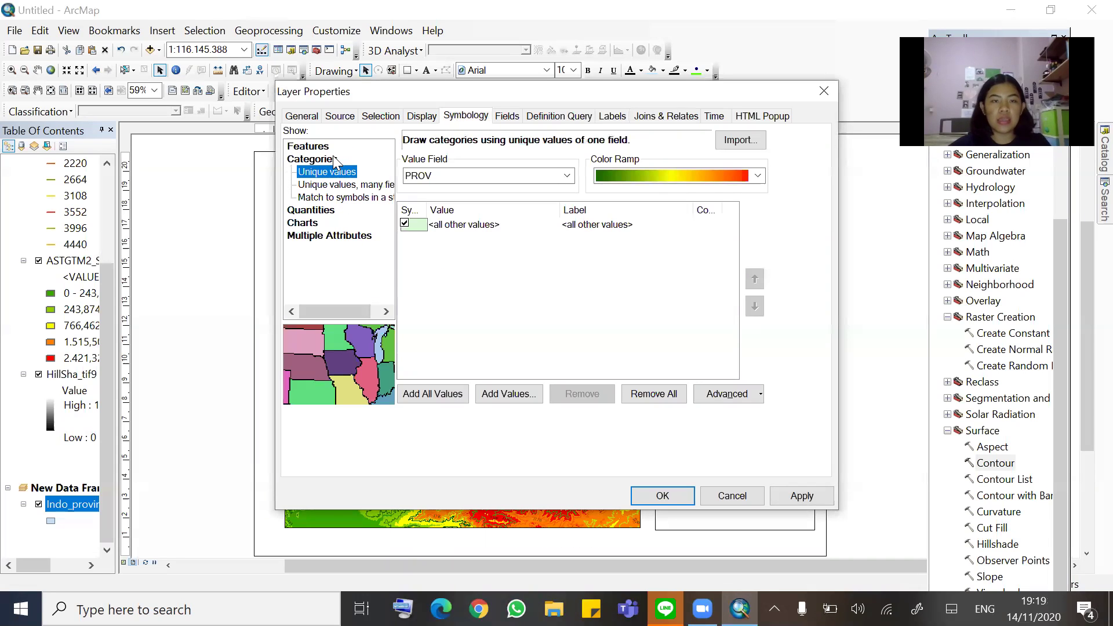
pyautogui.click(308, 147)
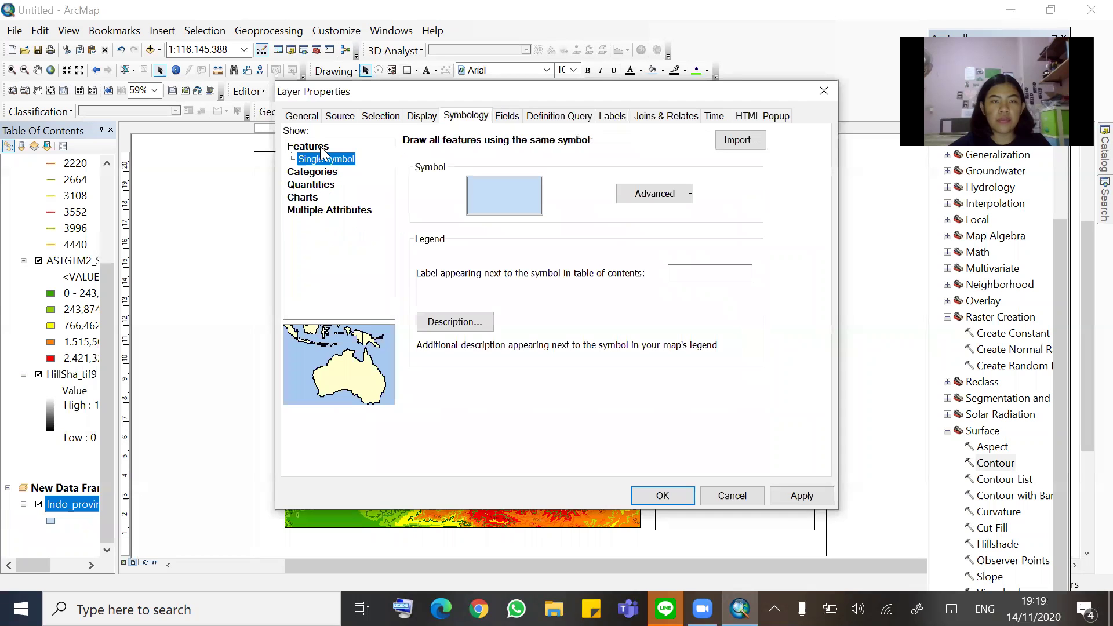
# Set the Indo_provinces layer's symbol to Med Green with a black outline and apply the layer properties
pyautogui.click(508, 193)
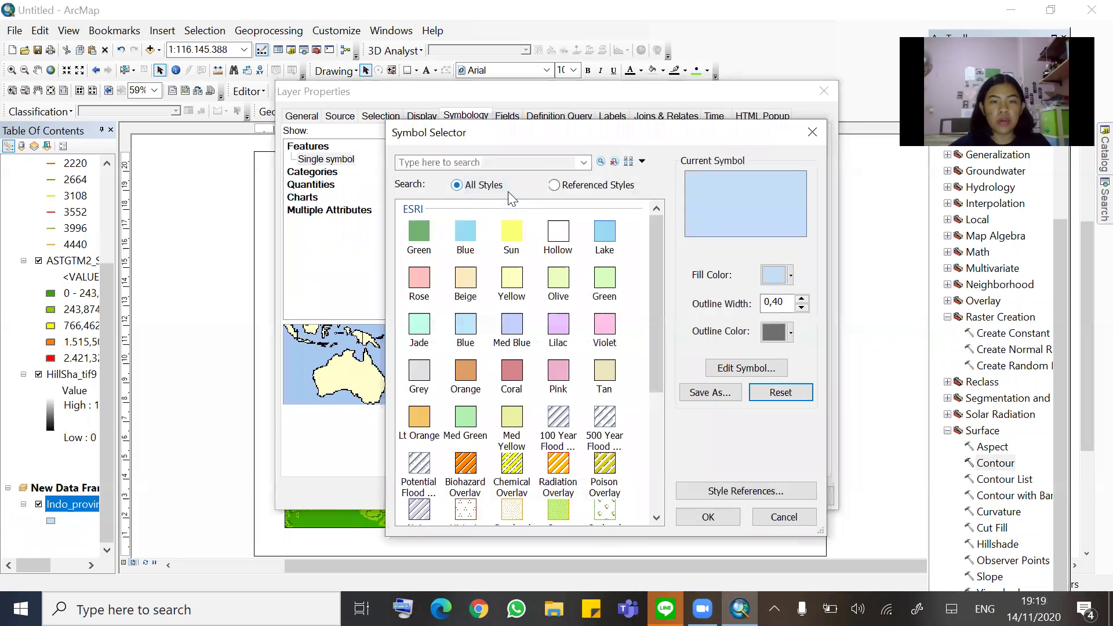
pyautogui.scroll(-5, 539, 346)
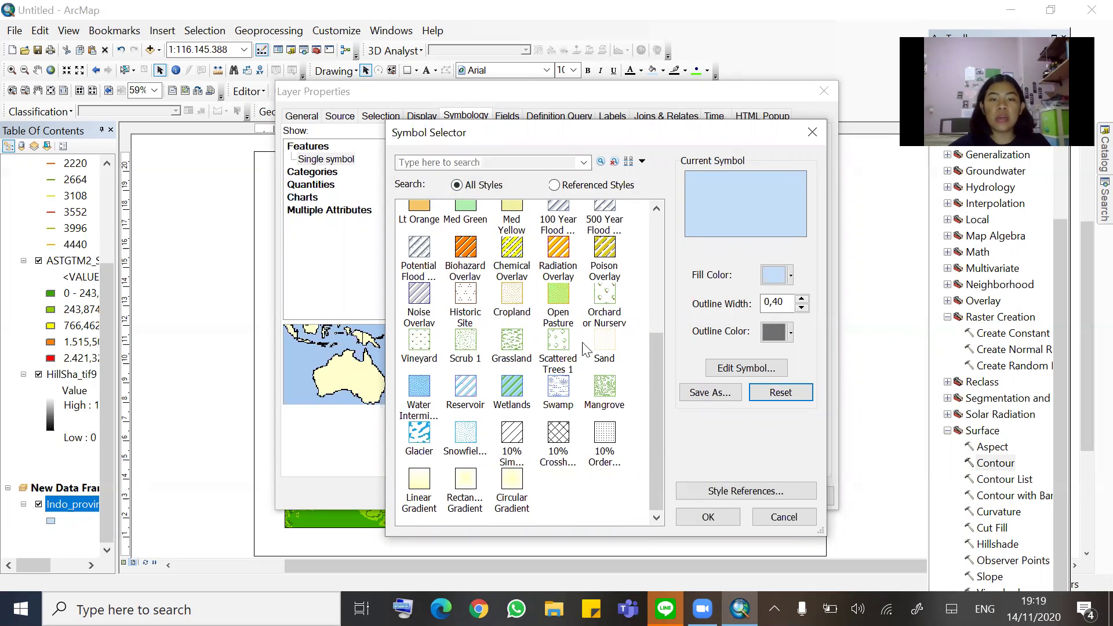
pyautogui.scroll(5, 582, 346)
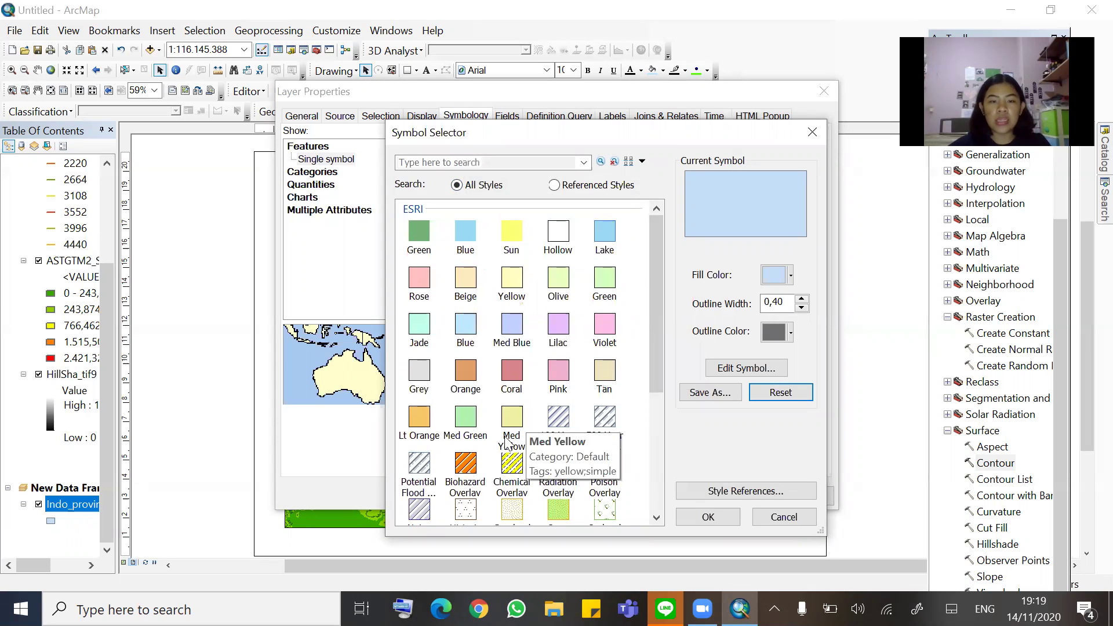
pyautogui.click(466, 417)
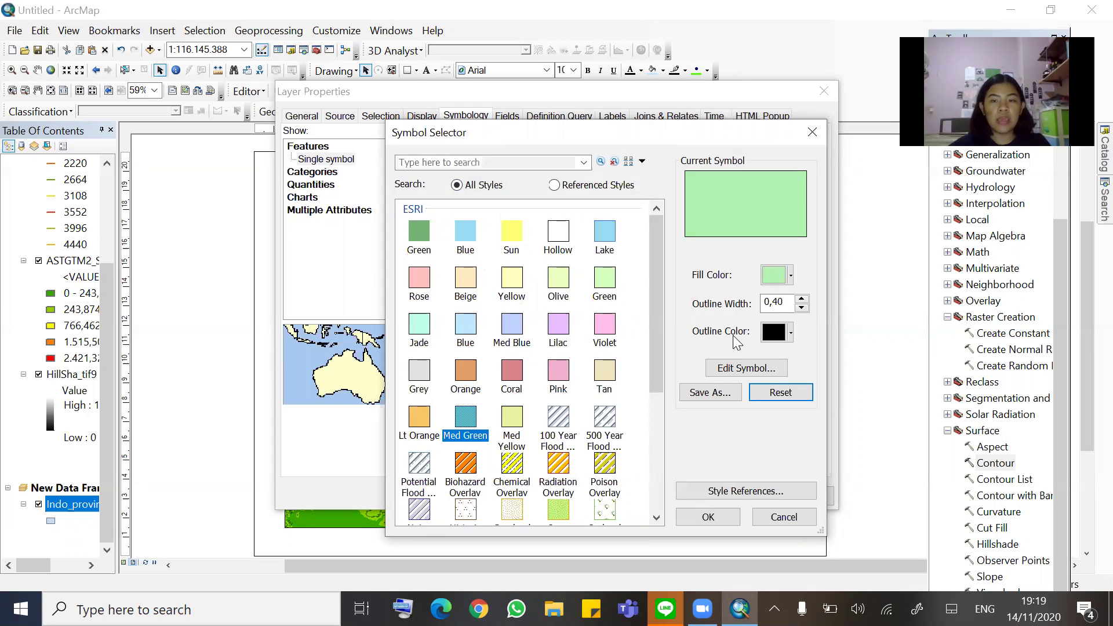
pyautogui.click(790, 332)
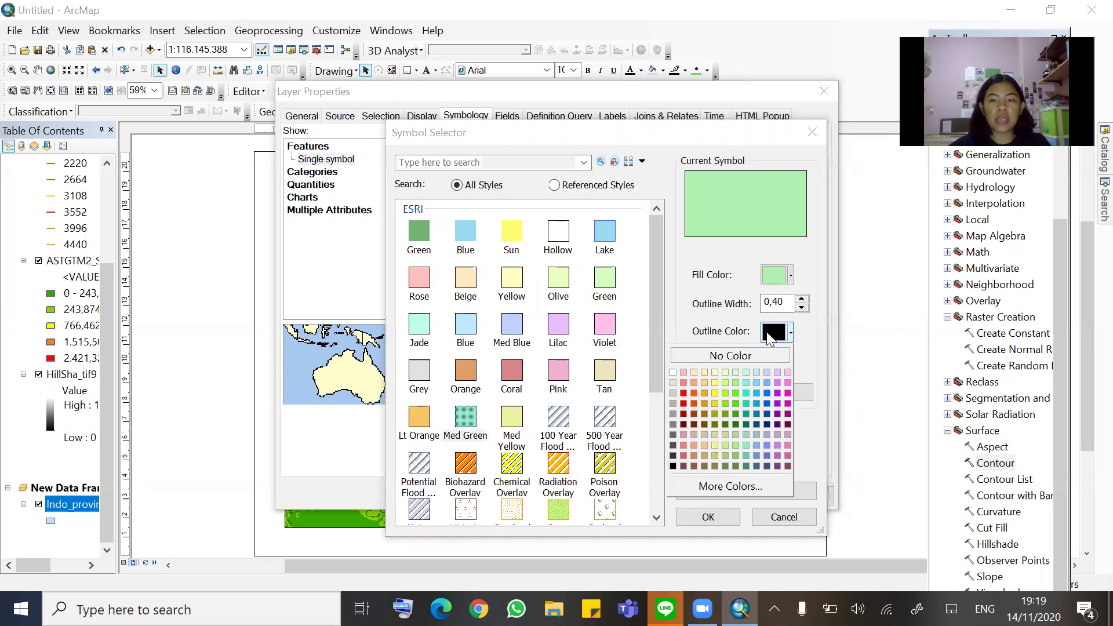
pyautogui.click(672, 466)
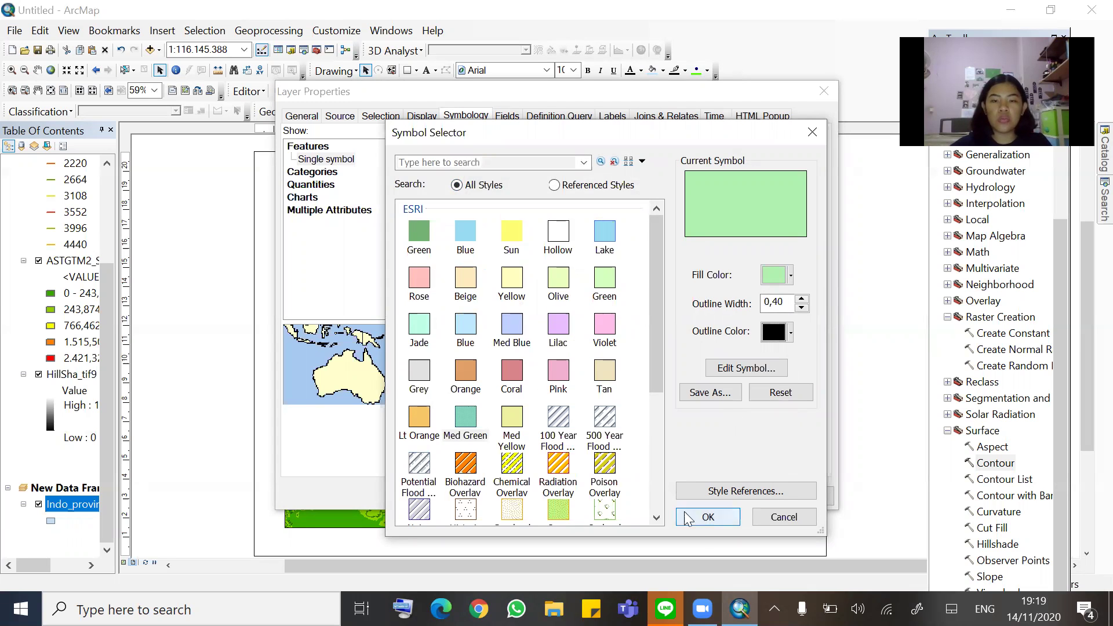
pyautogui.click(716, 514)
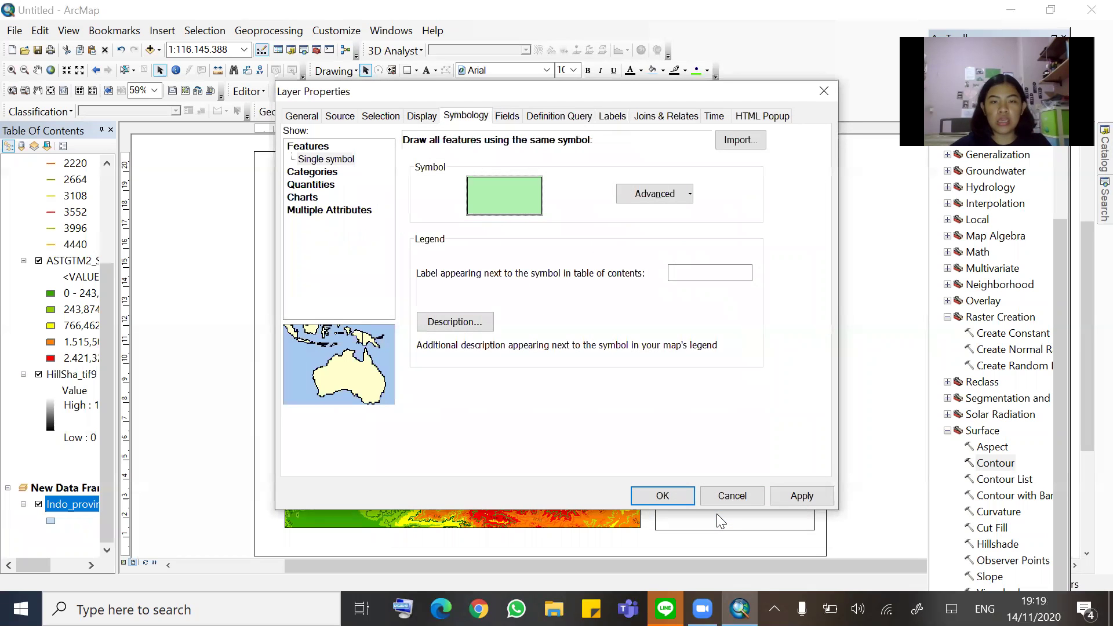
pyautogui.click(680, 497)
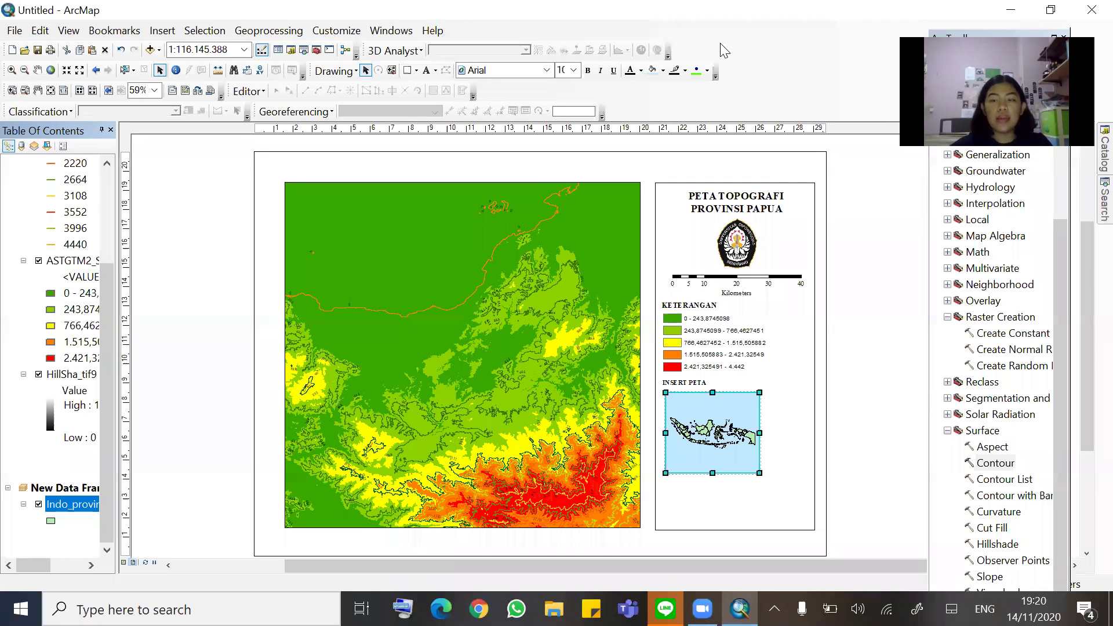
pyautogui.moveTo(1085, 276); pyautogui.dragTo(1086, 280)
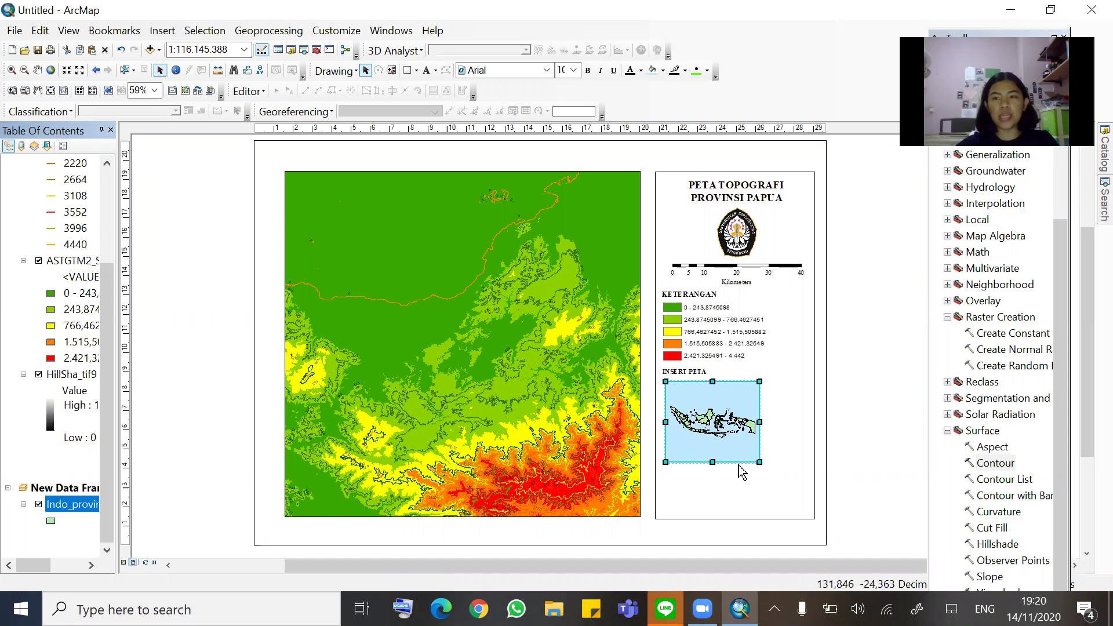
pyautogui.click(12, 90)
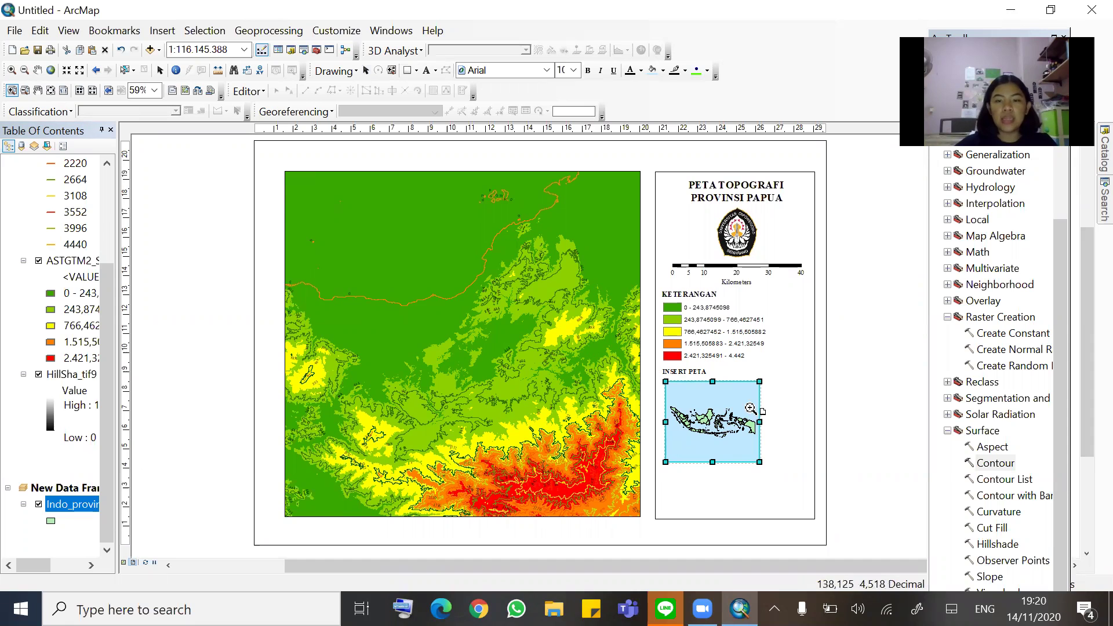
pyautogui.moveTo(727, 400); pyautogui.dragTo(755, 444)
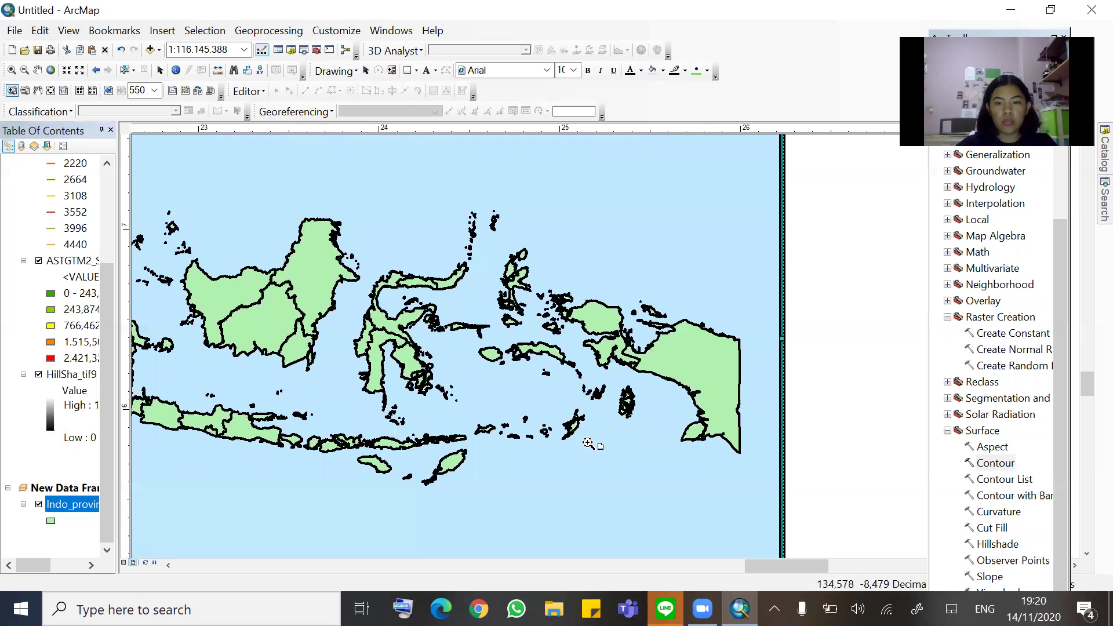
pyautogui.hotkey('ctrl', 'z')
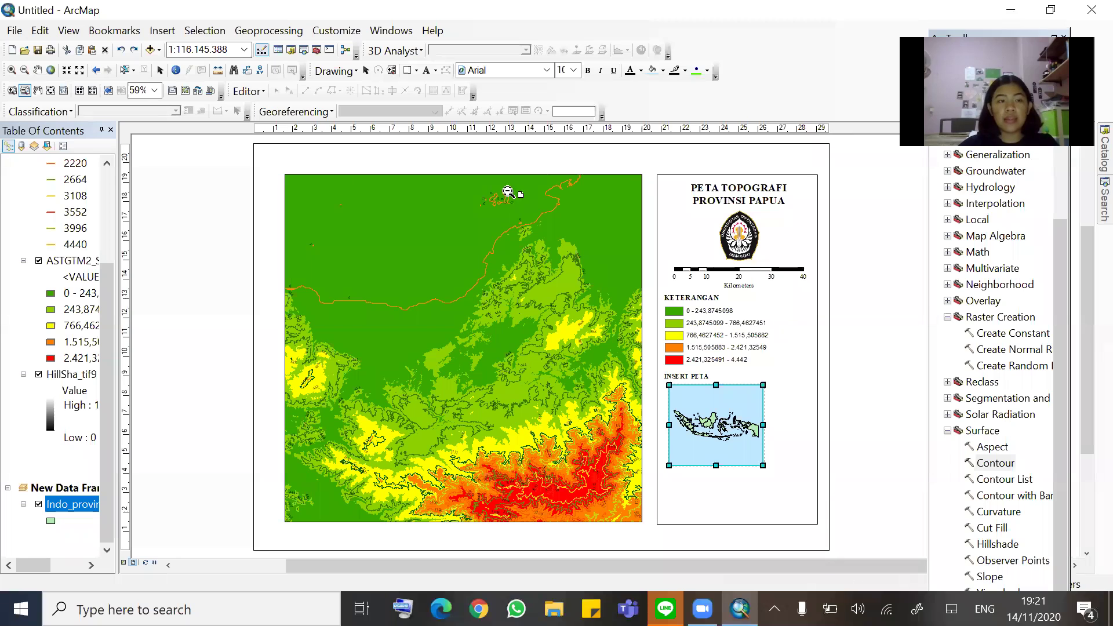
# Zoom the inset map's data in on Papua in stages to a scale of about 1:26.198.236
pyautogui.click(11, 70)
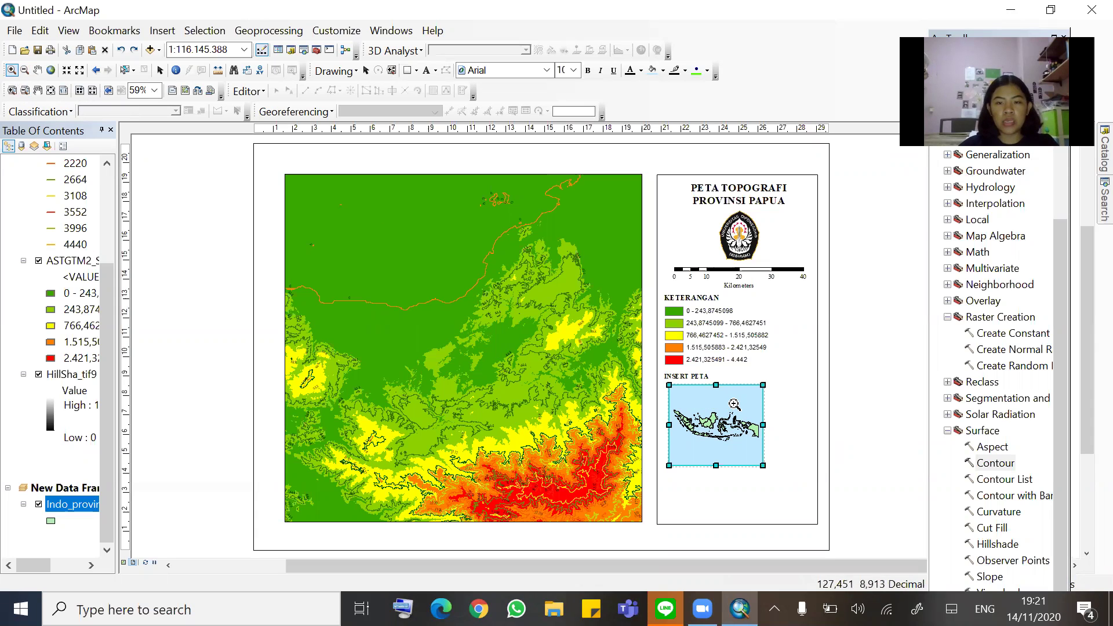
pyautogui.moveTo(732, 400); pyautogui.dragTo(760, 448)
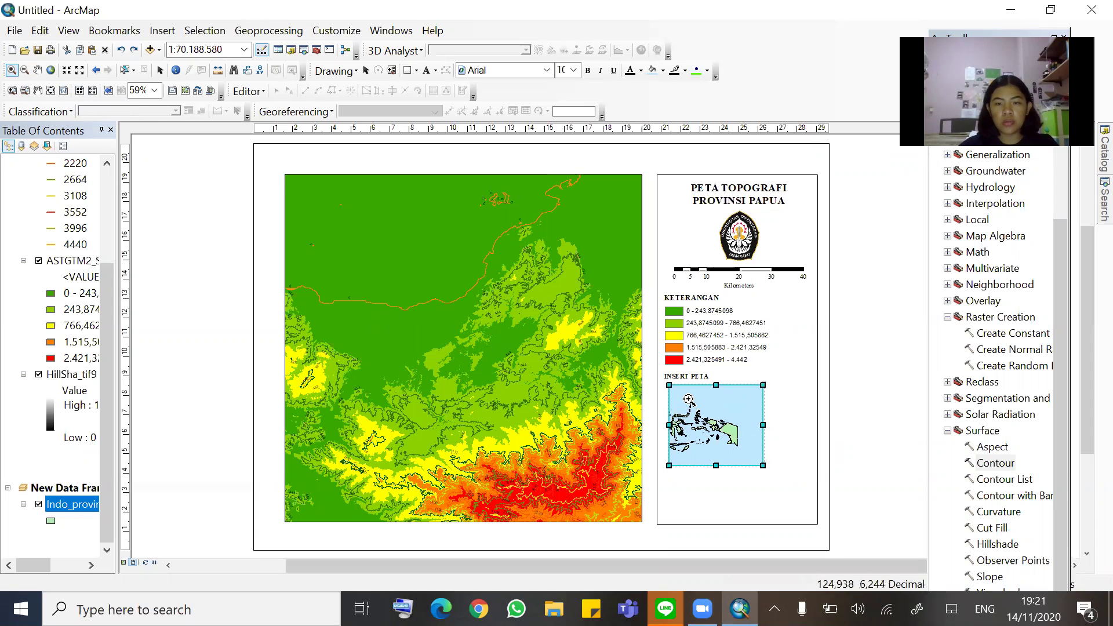
pyautogui.moveTo(691, 399); pyautogui.dragTo(751, 461)
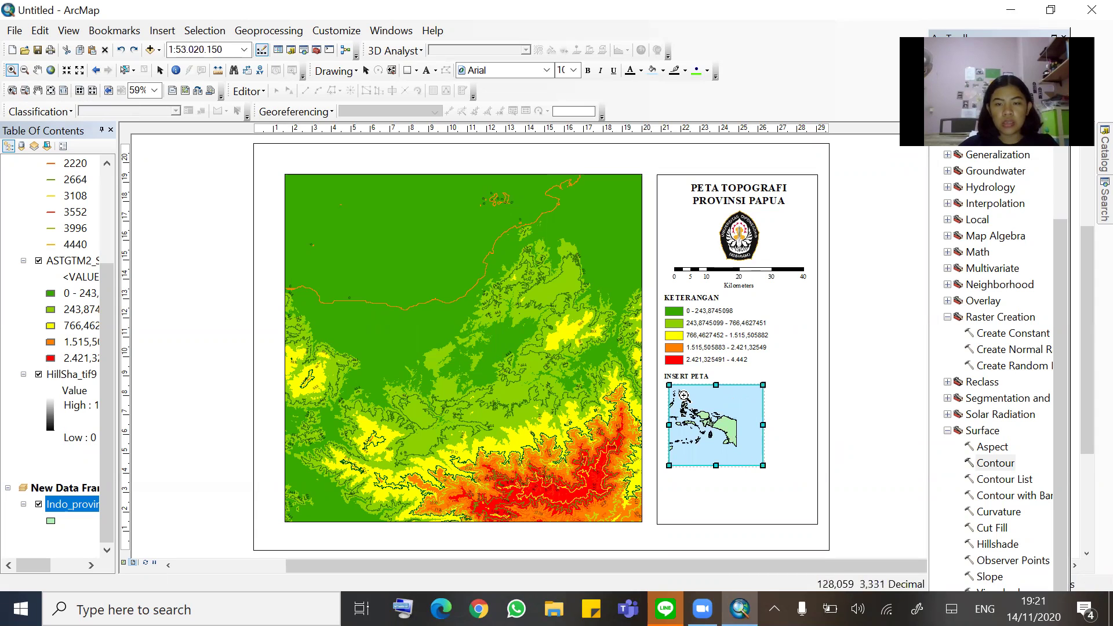
pyautogui.moveTo(684, 403); pyautogui.dragTo(747, 456)
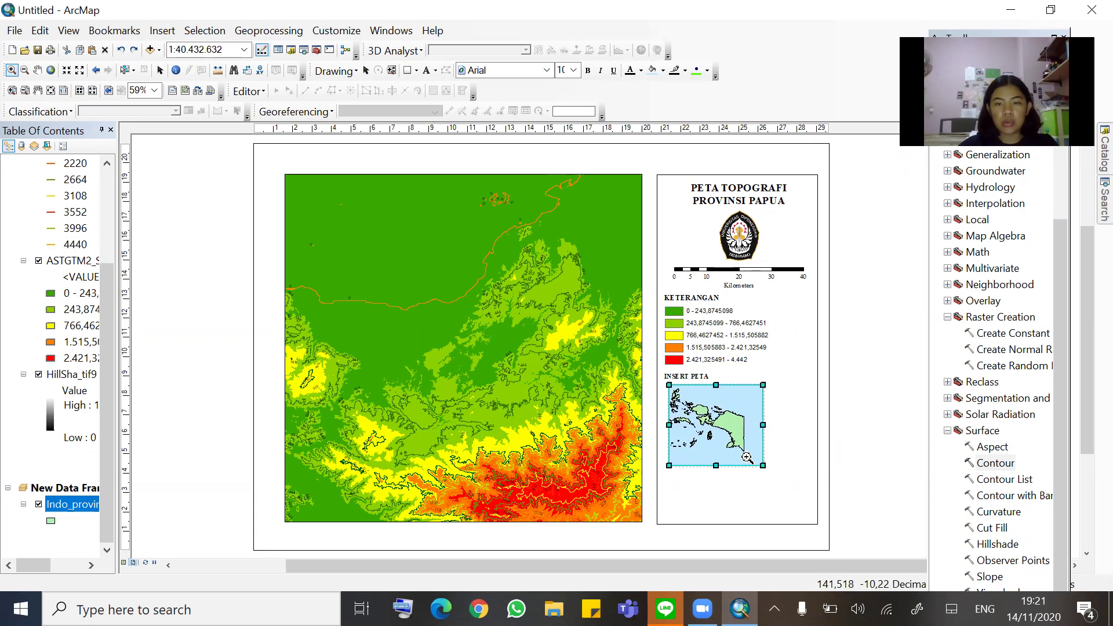
pyautogui.moveTo(687, 399); pyautogui.dragTo(749, 462)
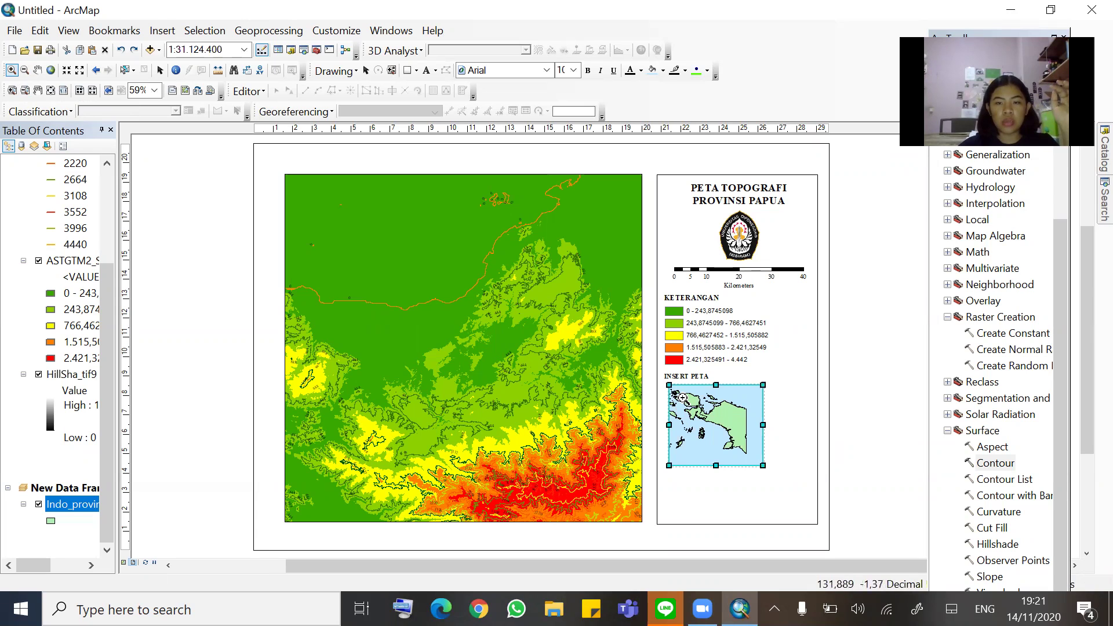
pyautogui.moveTo(676, 393); pyautogui.dragTo(754, 468)
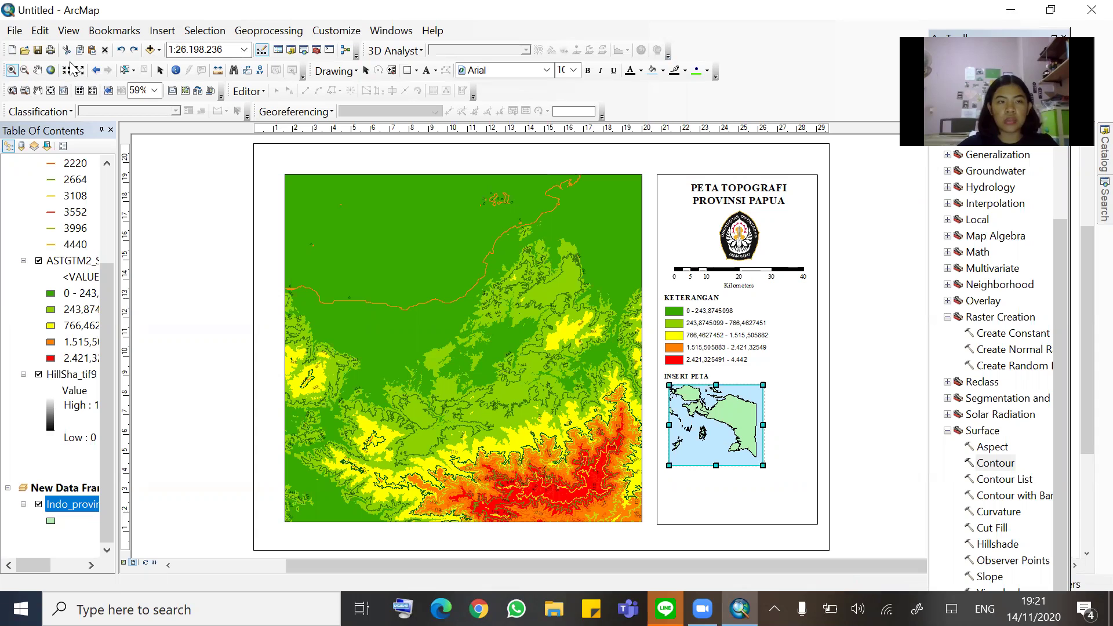
# Shrink the Papua inset frame from its lower-right corner and nudge it into place under the INSERT PETA heading
pyautogui.click(160, 70)
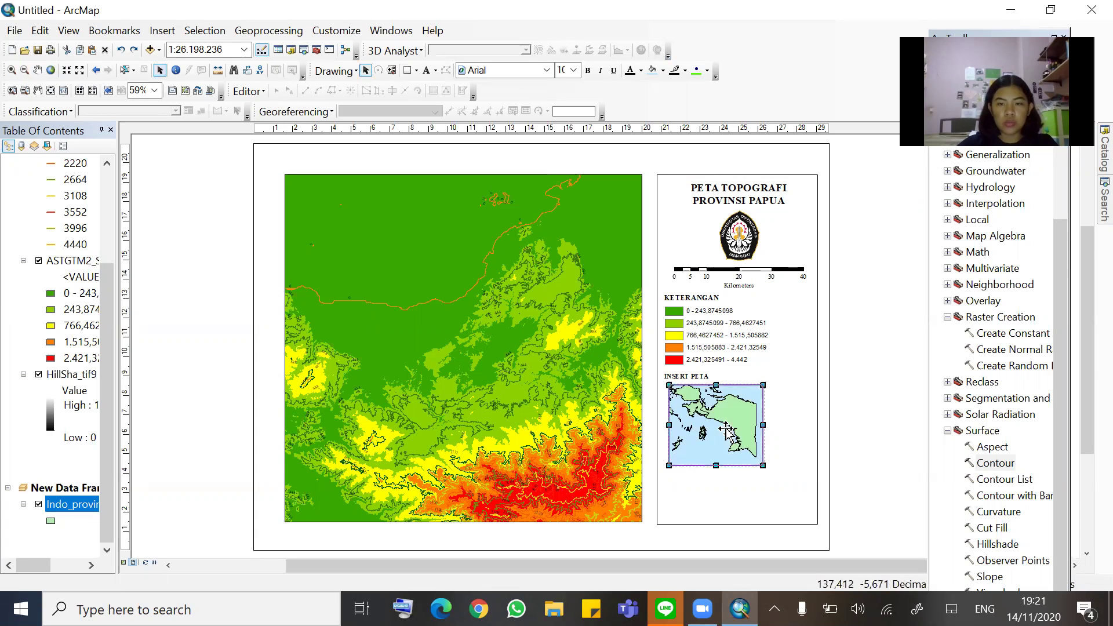
pyautogui.moveTo(762, 466); pyautogui.dragTo(764, 468)
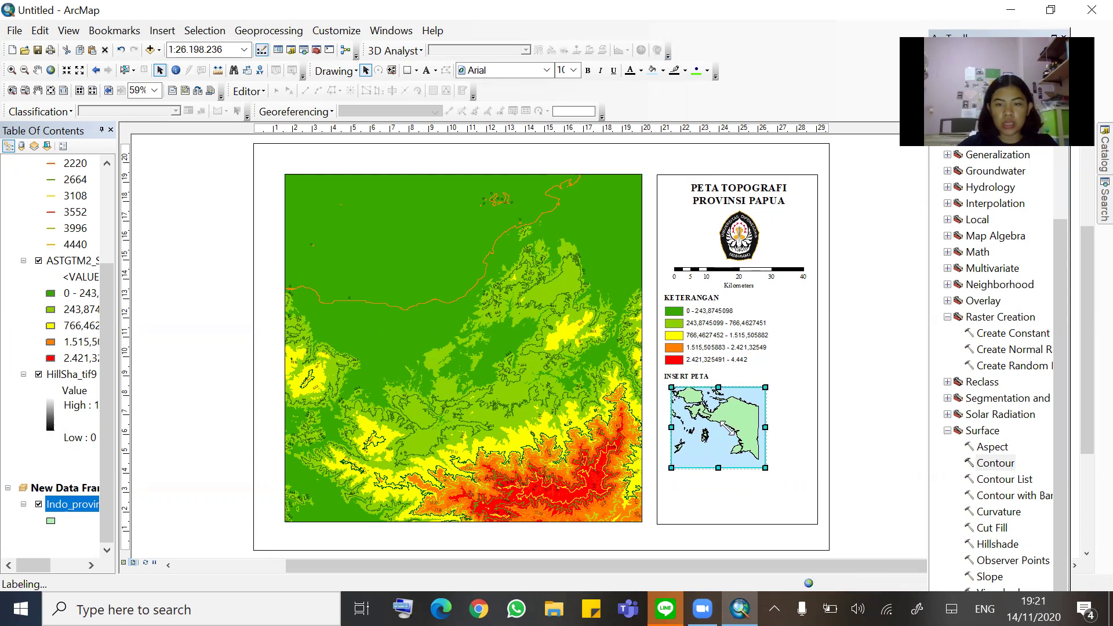
pyautogui.moveTo(742, 439); pyautogui.dragTo(756, 452)
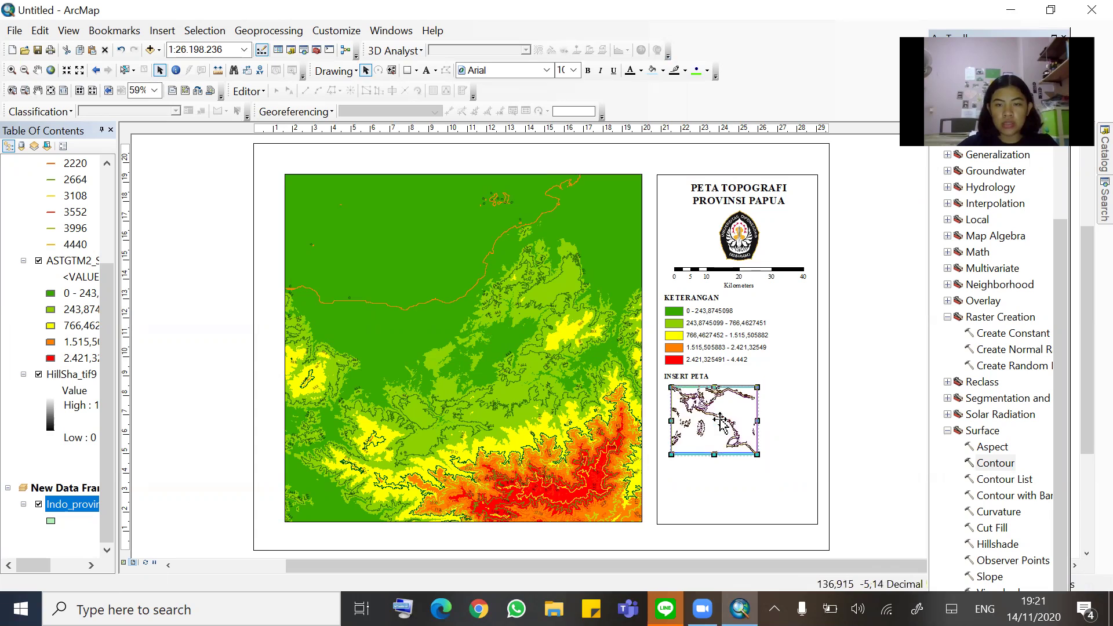
pyautogui.moveTo(712, 417); pyautogui.dragTo(712, 415)
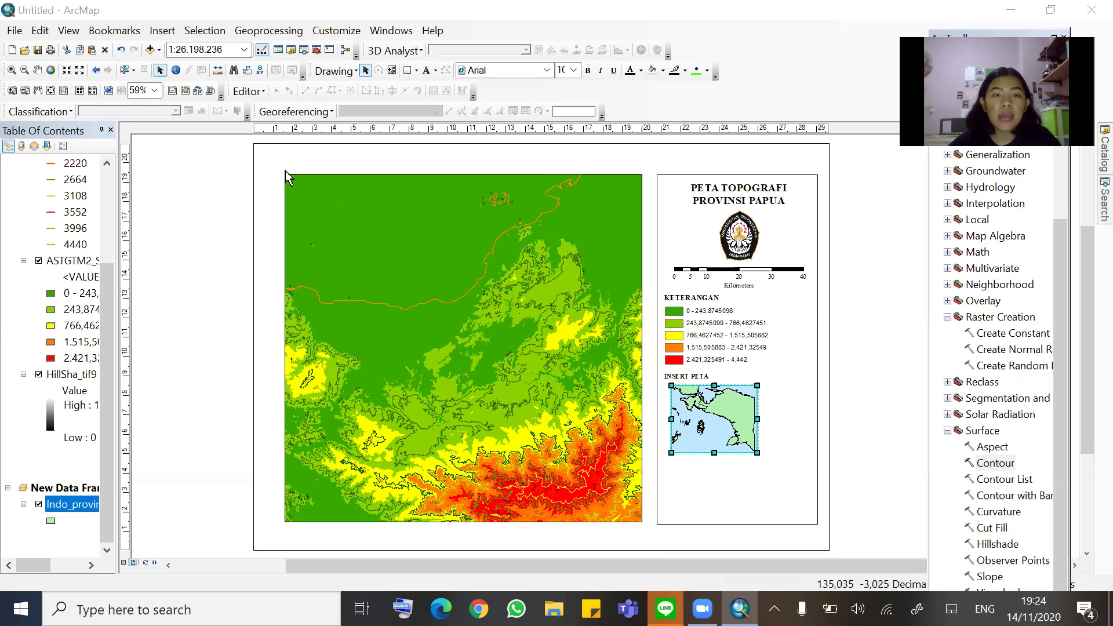
# Open the Papua inset frame's properties and add an extent indicator for the Layers data frame
pyautogui.click(160, 70)
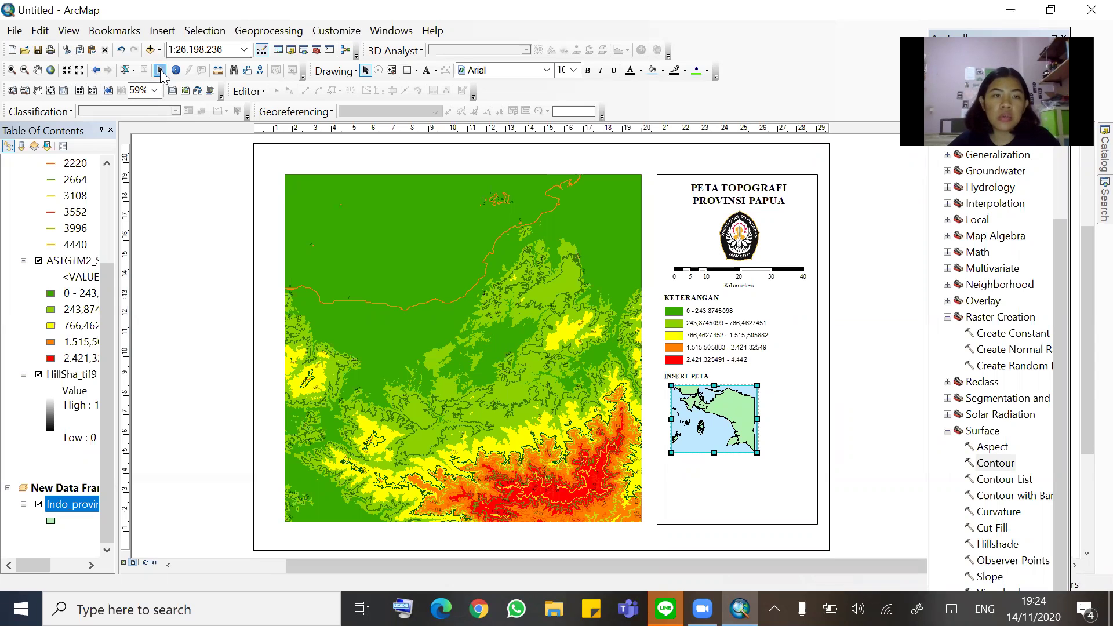
pyautogui.moveTo(710, 430); pyautogui.dragTo(732, 397)
pyautogui.rightClick(732, 397)
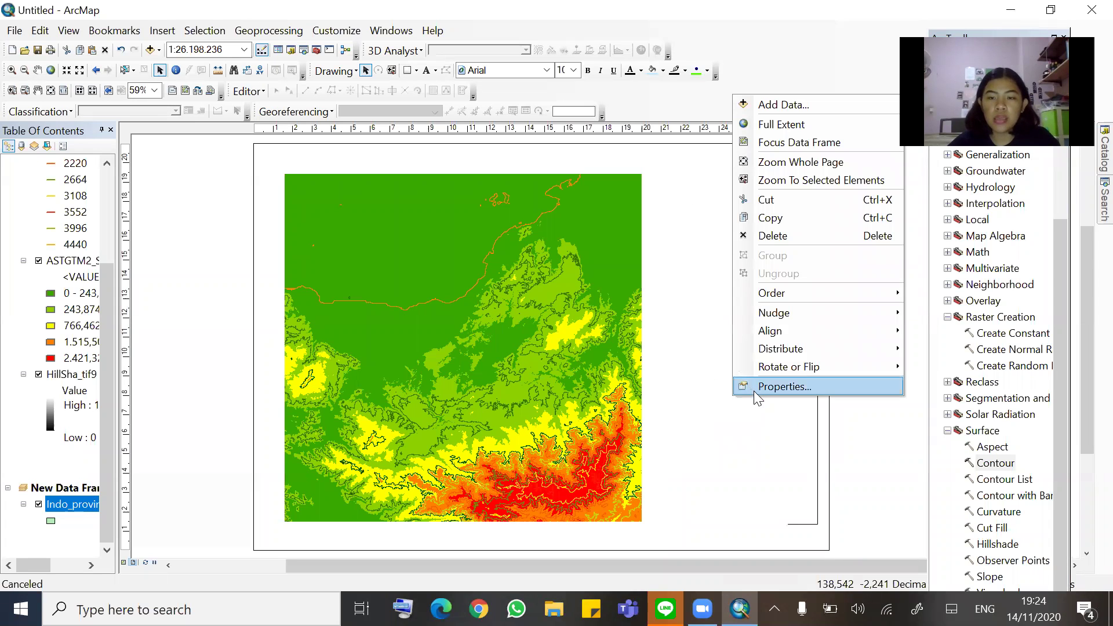
pyautogui.click(753, 389)
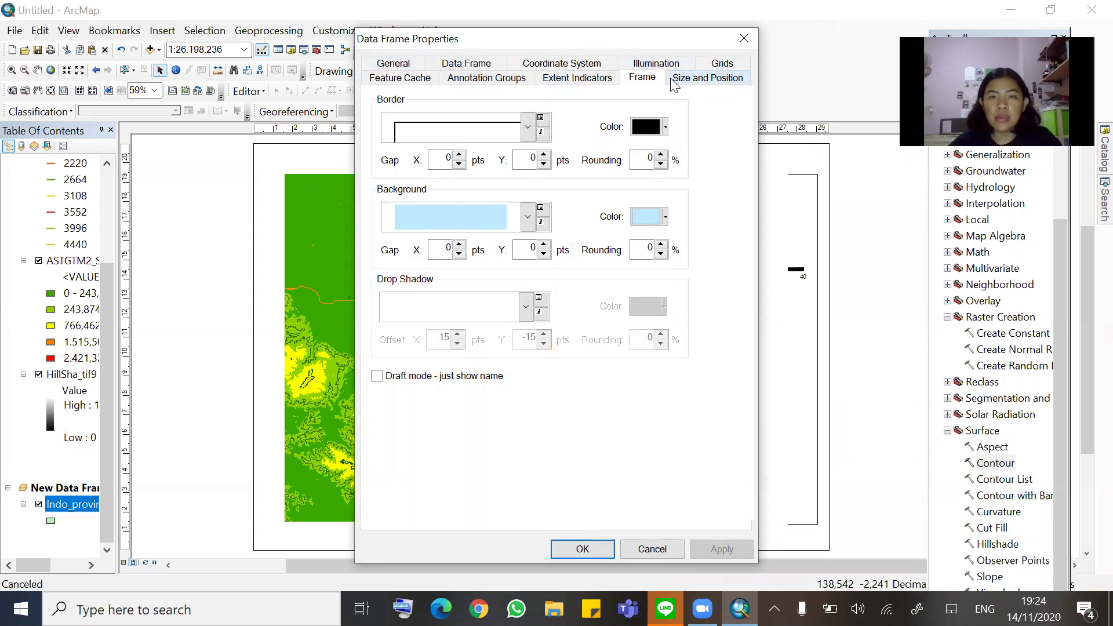
pyautogui.click(562, 81)
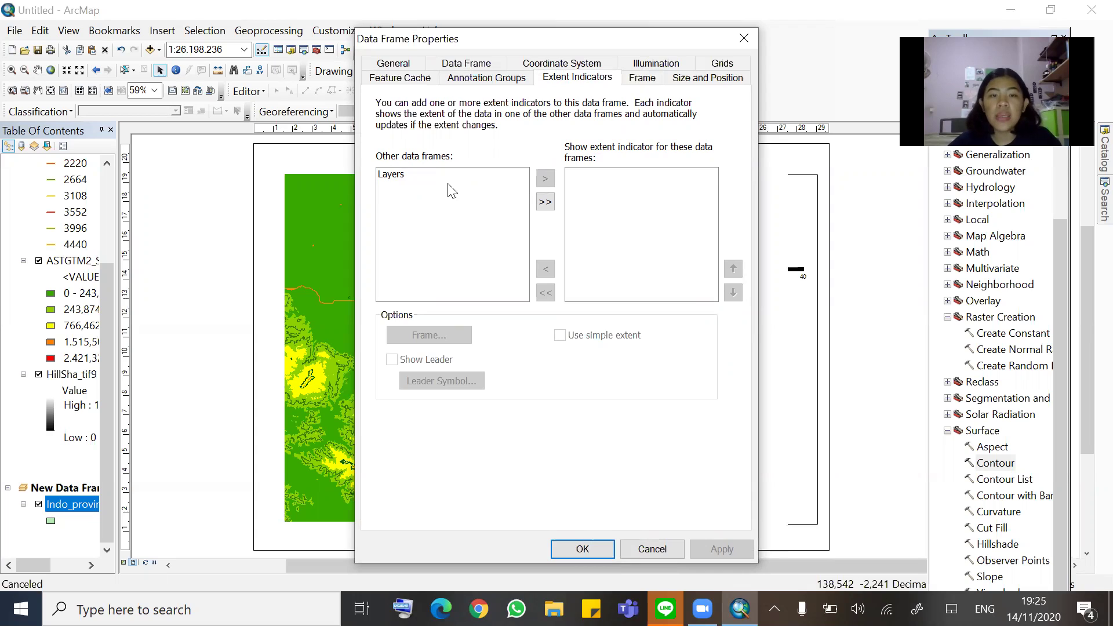
pyautogui.click(400, 173)
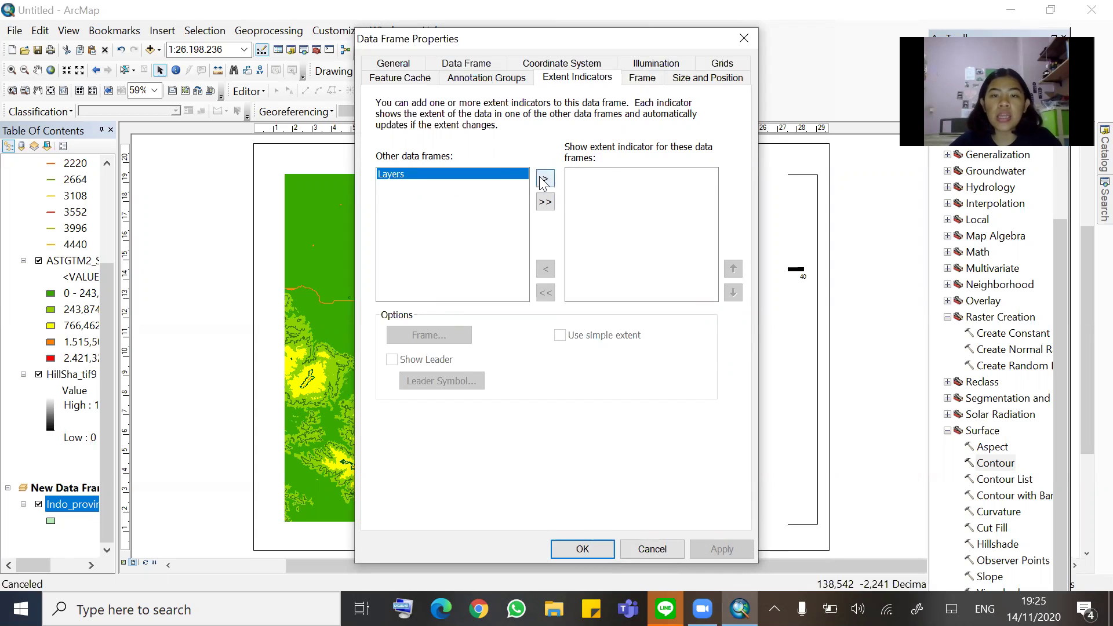
pyautogui.click(544, 180)
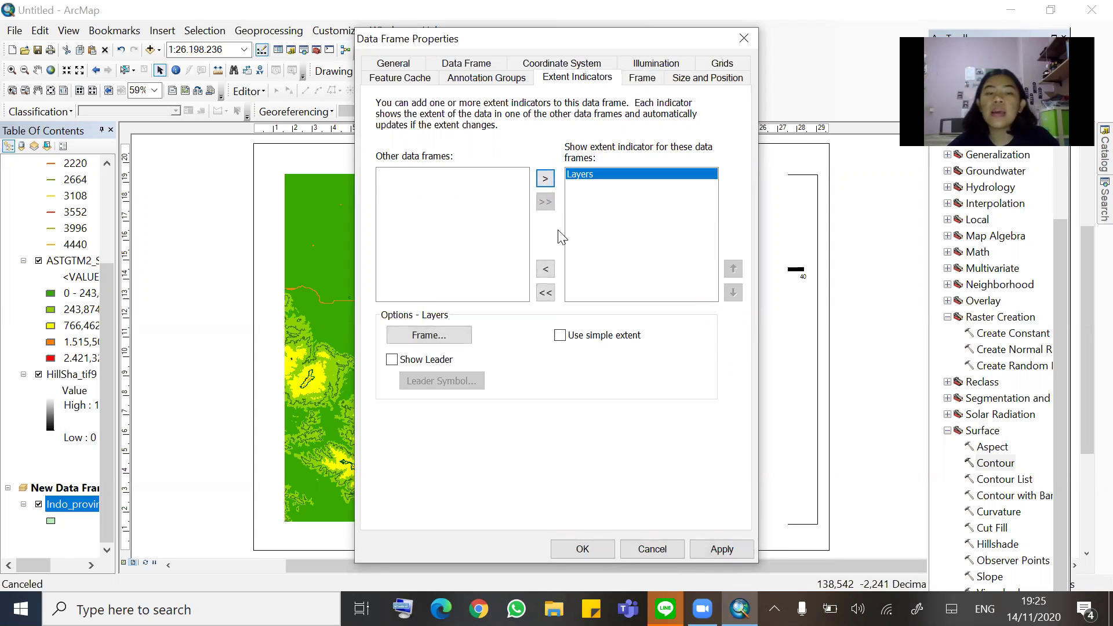
# Give the Layers extent indicator a 2.0 Point red border and apply the data frame properties
pyautogui.click(413, 335)
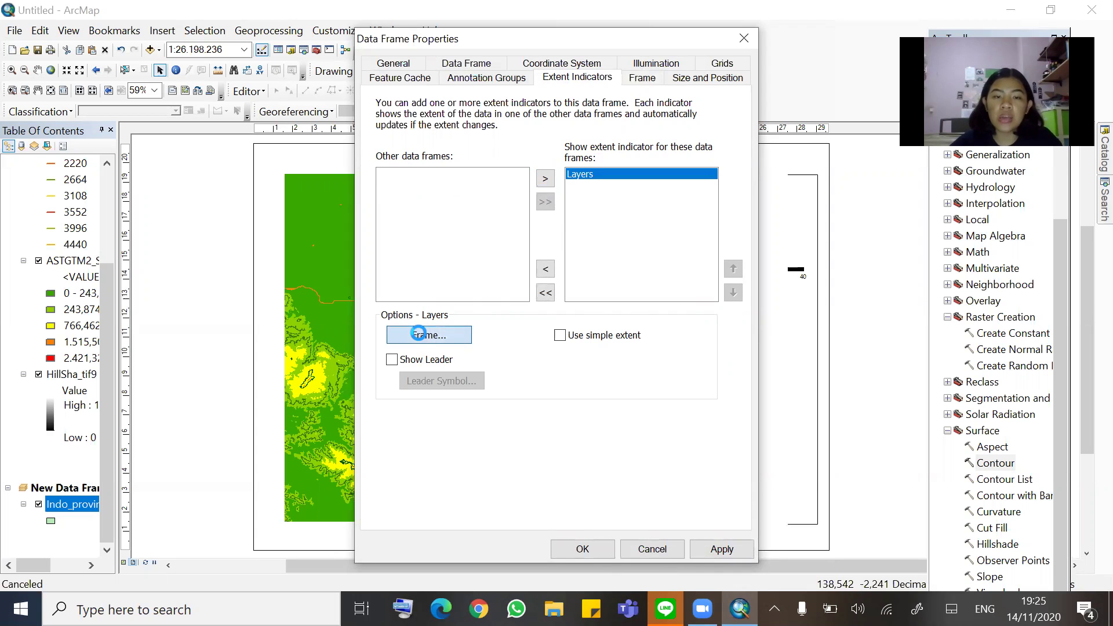
pyautogui.click(555, 192)
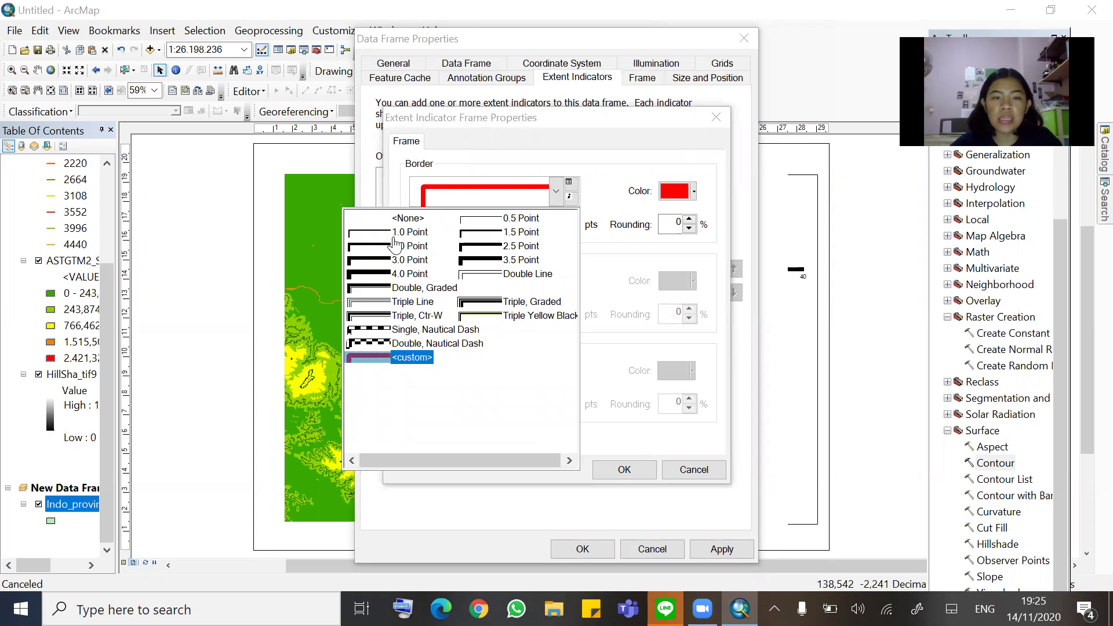
pyautogui.click(407, 240)
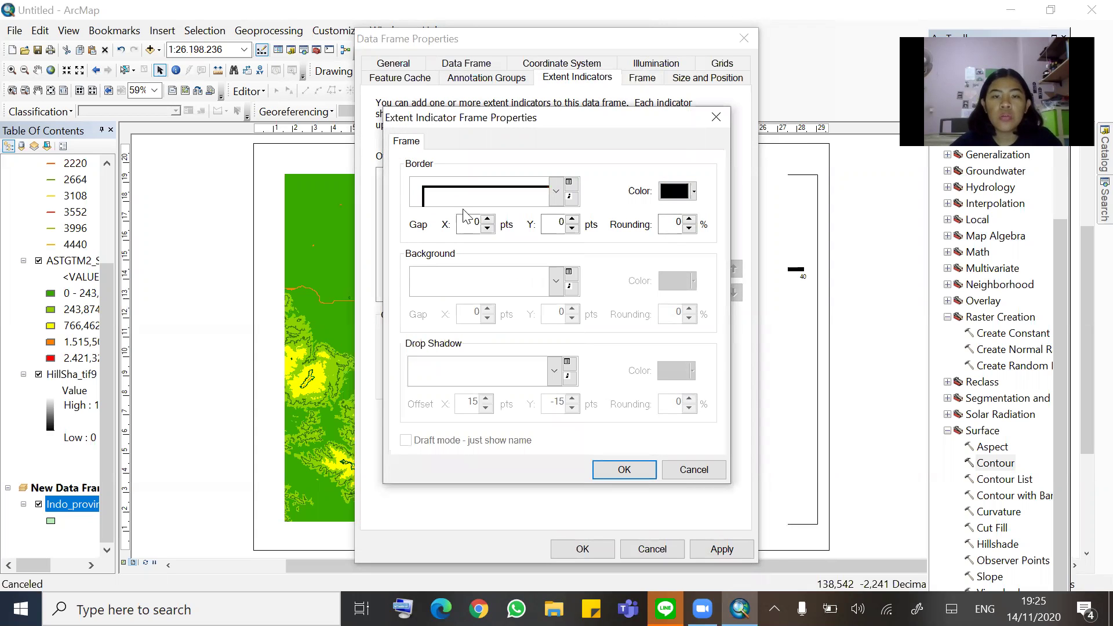
pyautogui.click(694, 191)
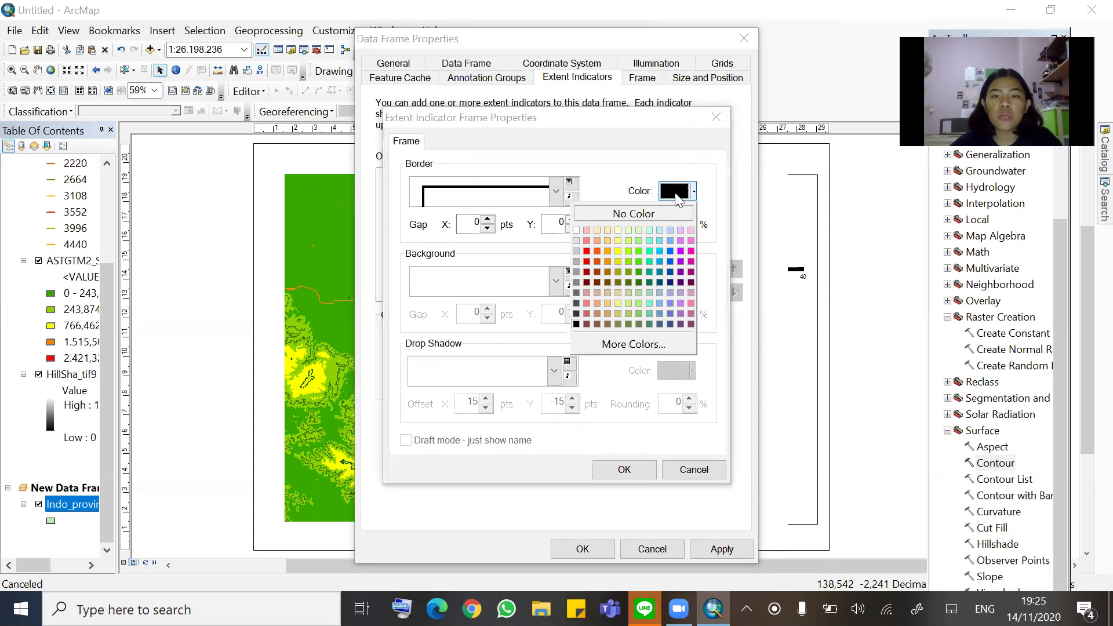
pyautogui.click(586, 251)
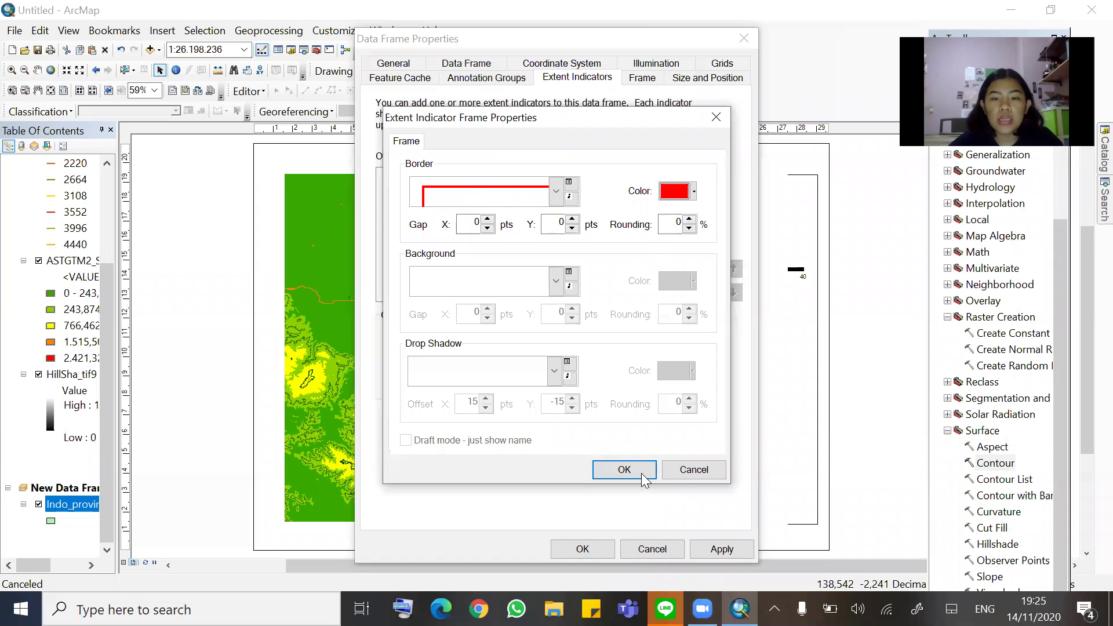
pyautogui.click(621, 468)
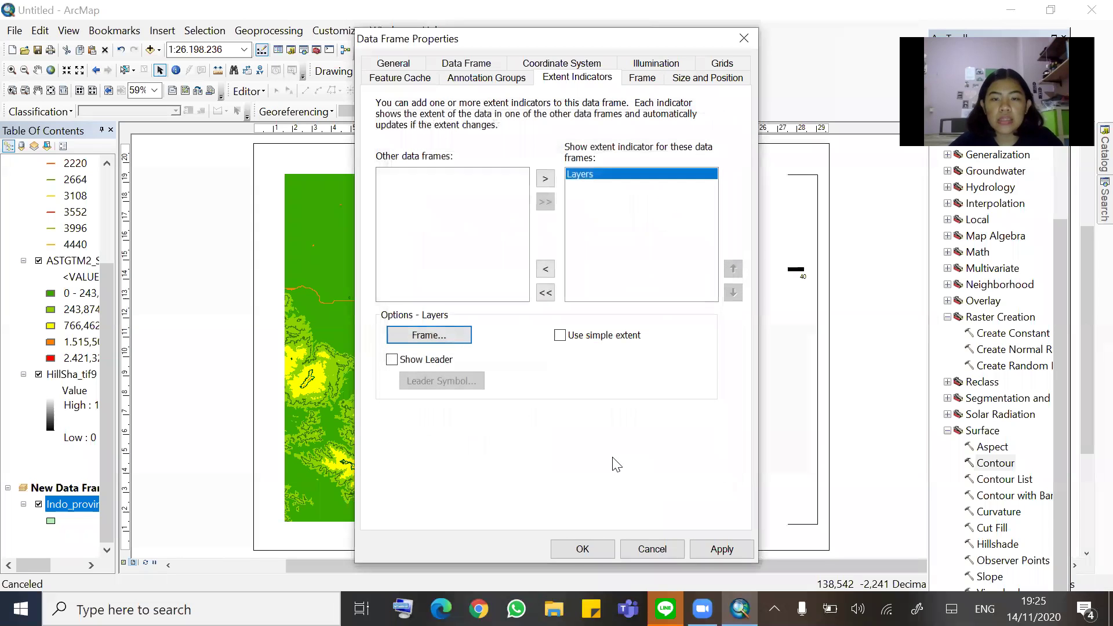
pyautogui.click(603, 550)
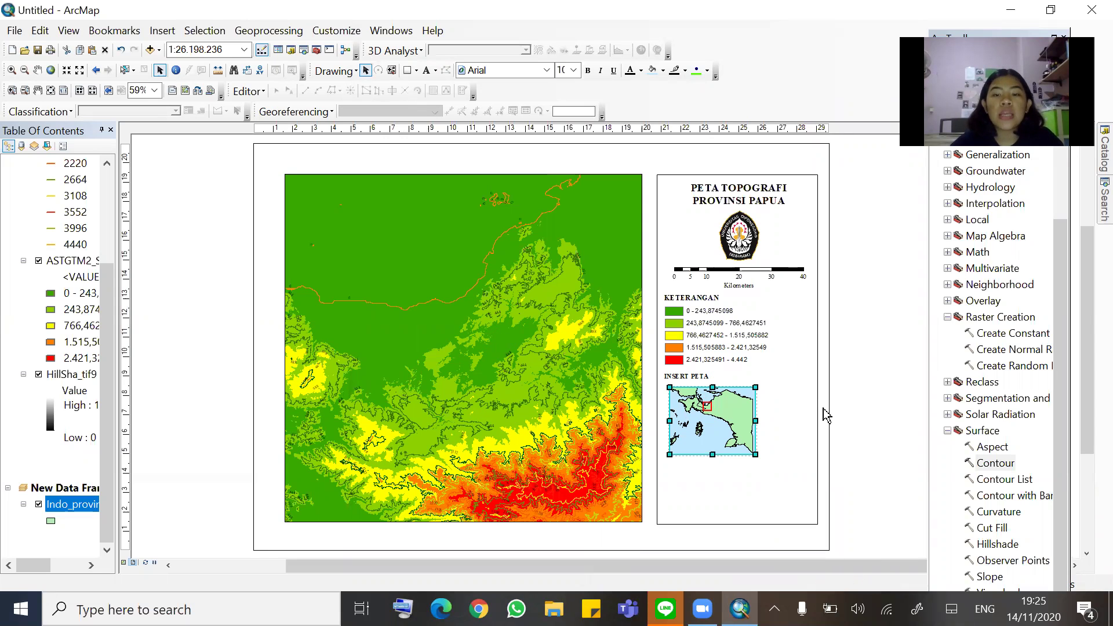
# Try zooming the inset map's data closer on Papua, to a scale of about 1:15.571.129
pyautogui.click(11, 71)
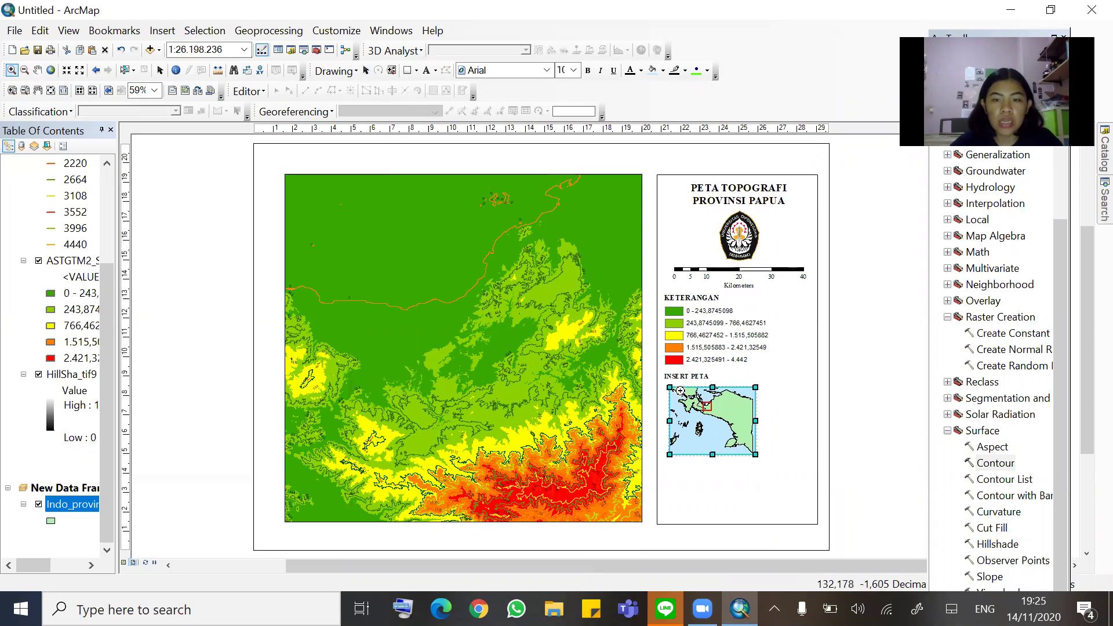
pyautogui.moveTo(685, 411); pyautogui.dragTo(748, 442)
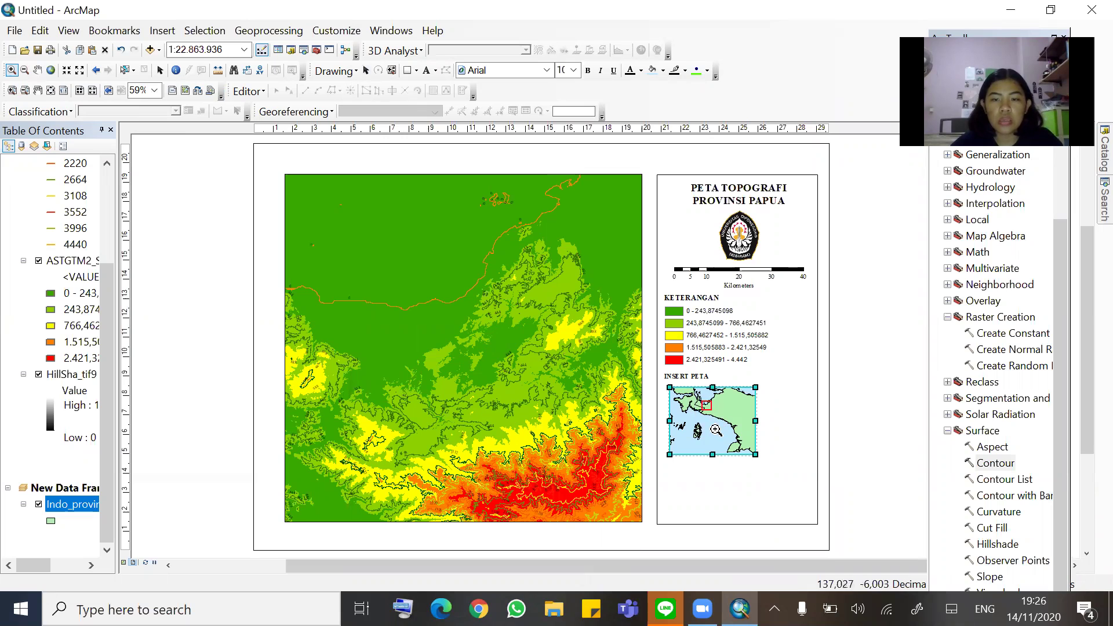
pyautogui.moveTo(686, 399); pyautogui.dragTo(749, 440)
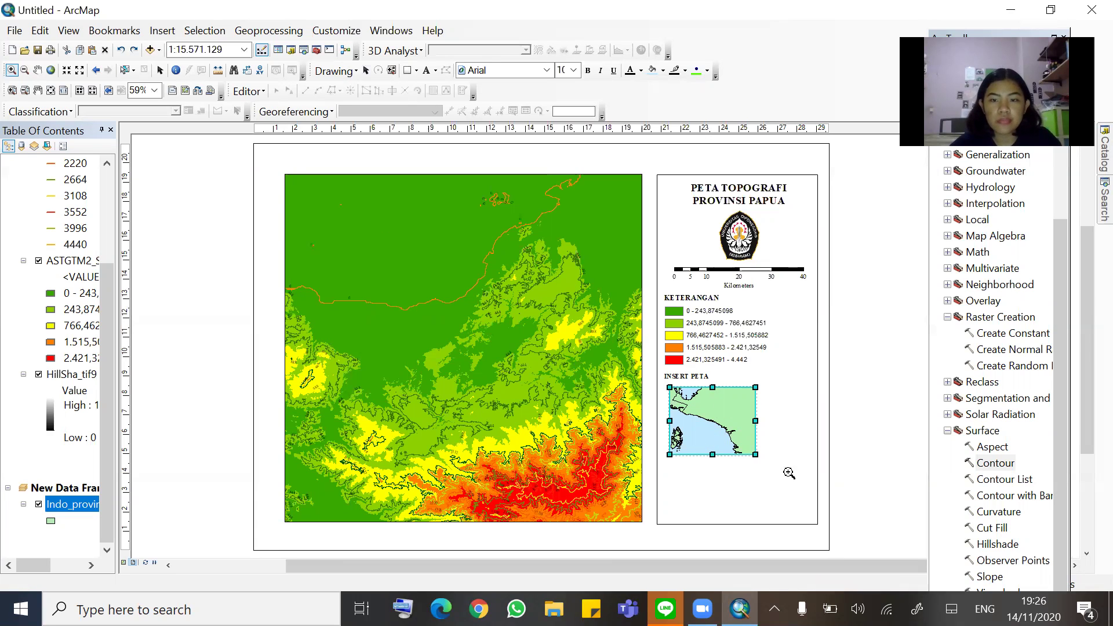
pyautogui.click(121, 50)
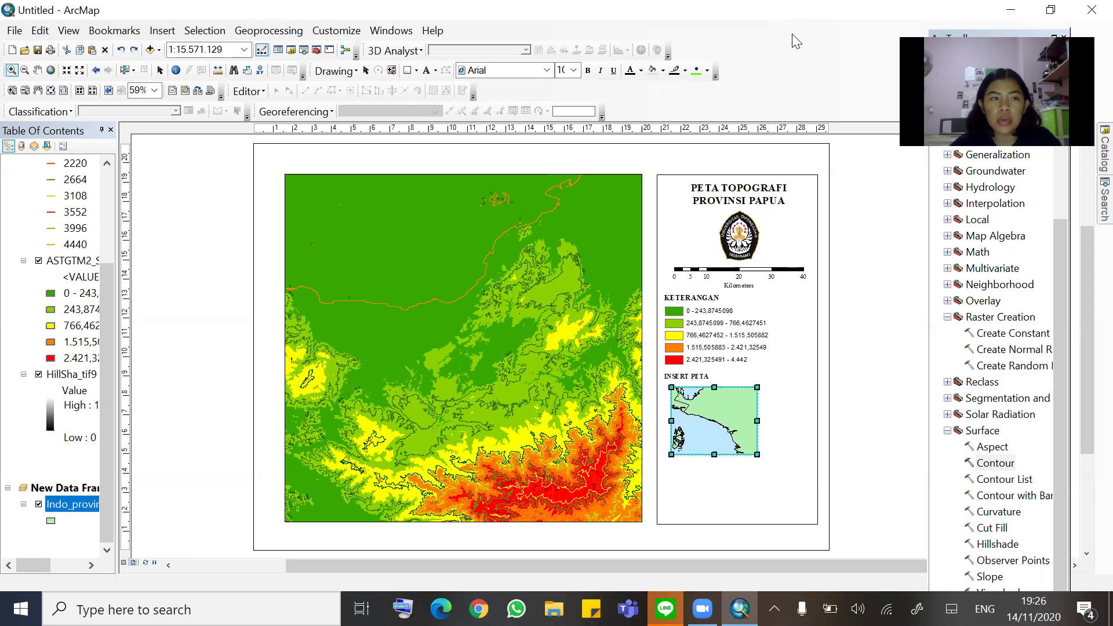
# Zoom the inset map's data back out to a scale of about 1:32.355.985
pyautogui.click(24, 70)
pyautogui.click(759, 444)
pyautogui.moveTo(686, 398); pyautogui.dragTo(755, 454)
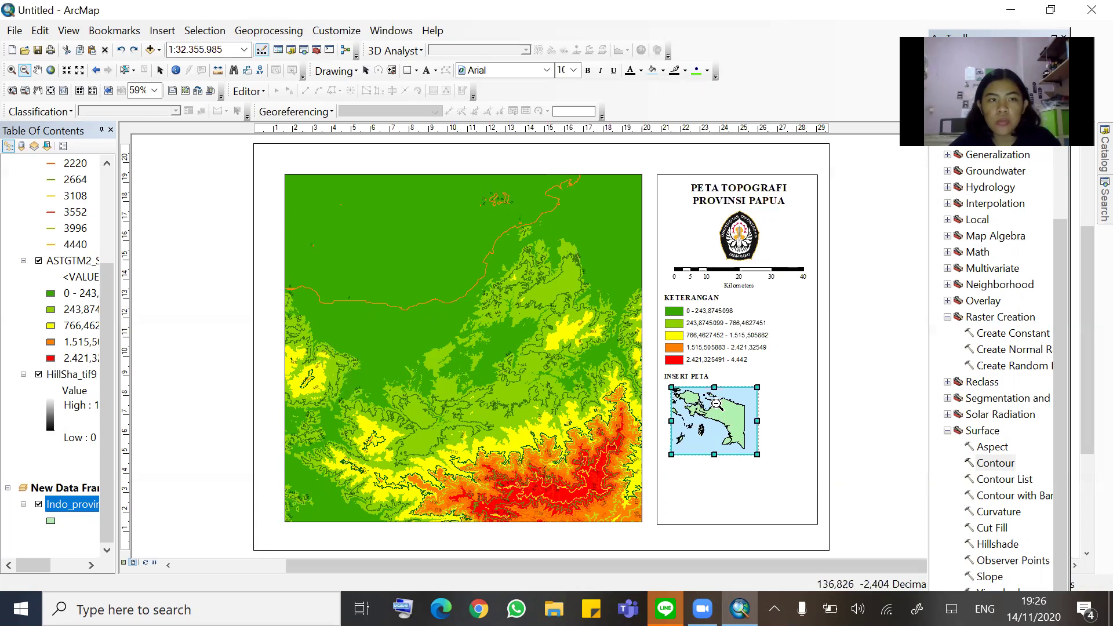
pyautogui.click(134, 51)
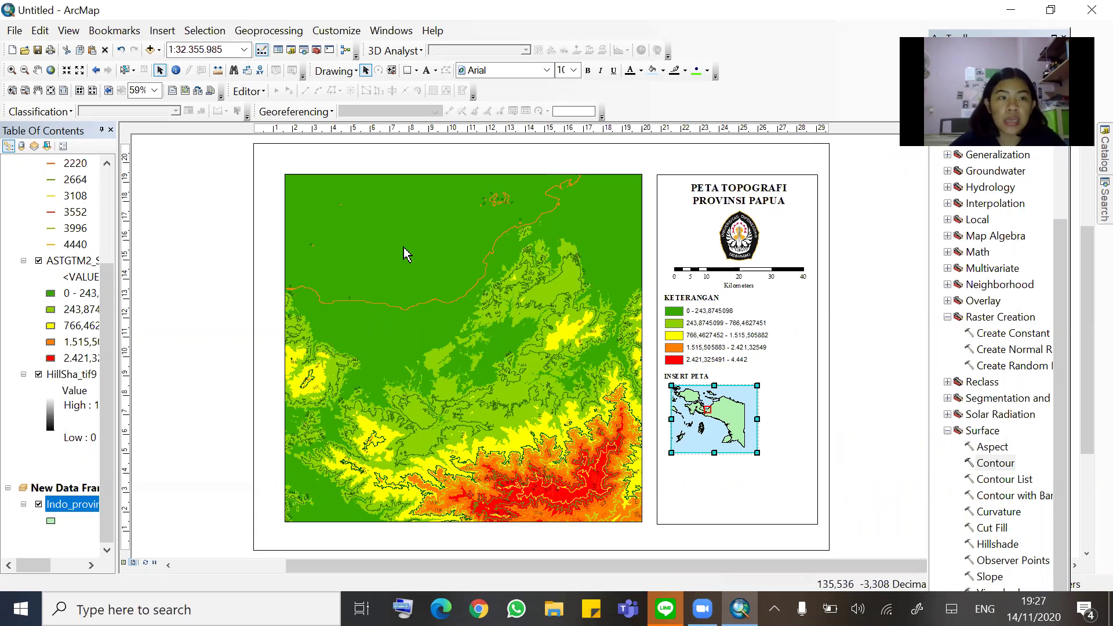
# Zoom the inset map's data in around the extent indicator to about 1:20.361.306 and deselect the inset frame
pyautogui.click(12, 69)
pyautogui.moveTo(679, 391); pyautogui.dragTo(747, 445)
pyautogui.moveTo(687, 392); pyautogui.dragTo(752, 454)
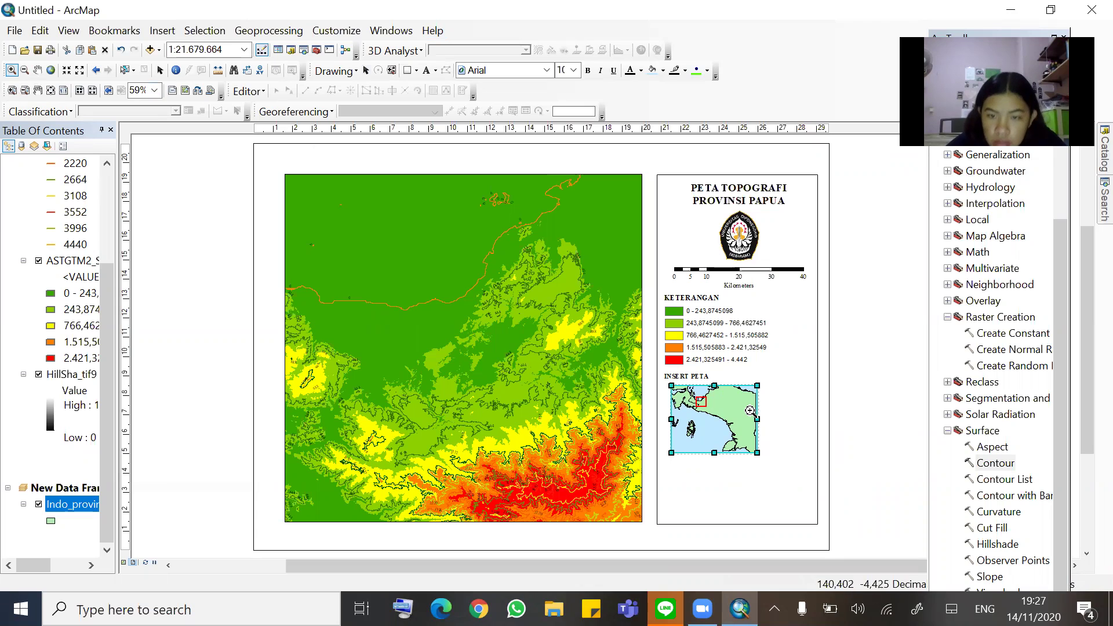
pyautogui.moveTo(674, 387); pyautogui.dragTo(757, 450)
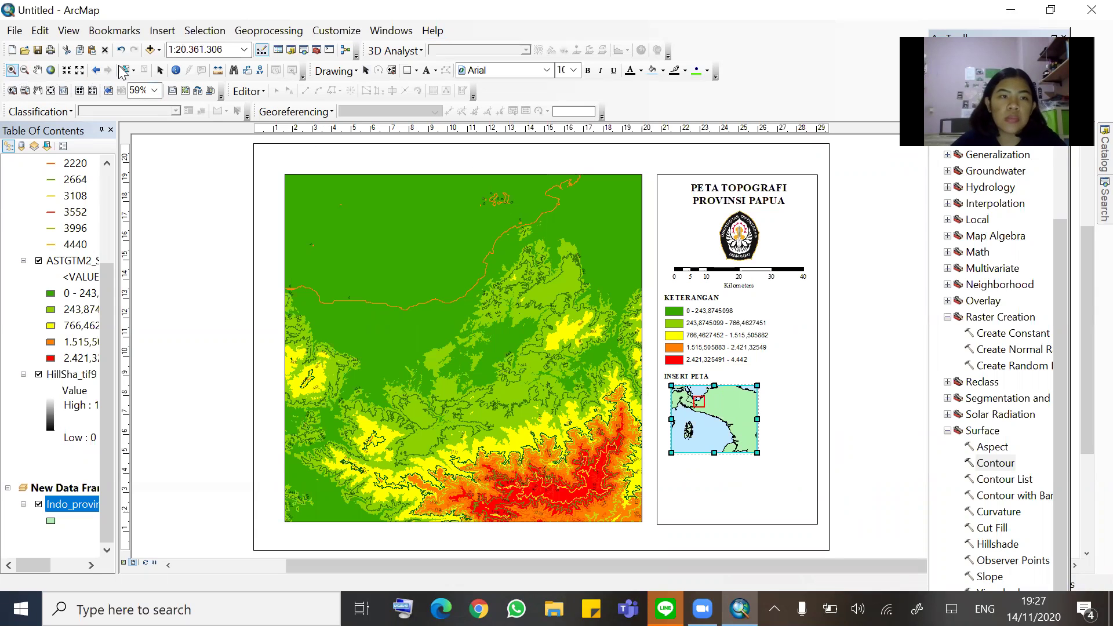
pyautogui.click(160, 70)
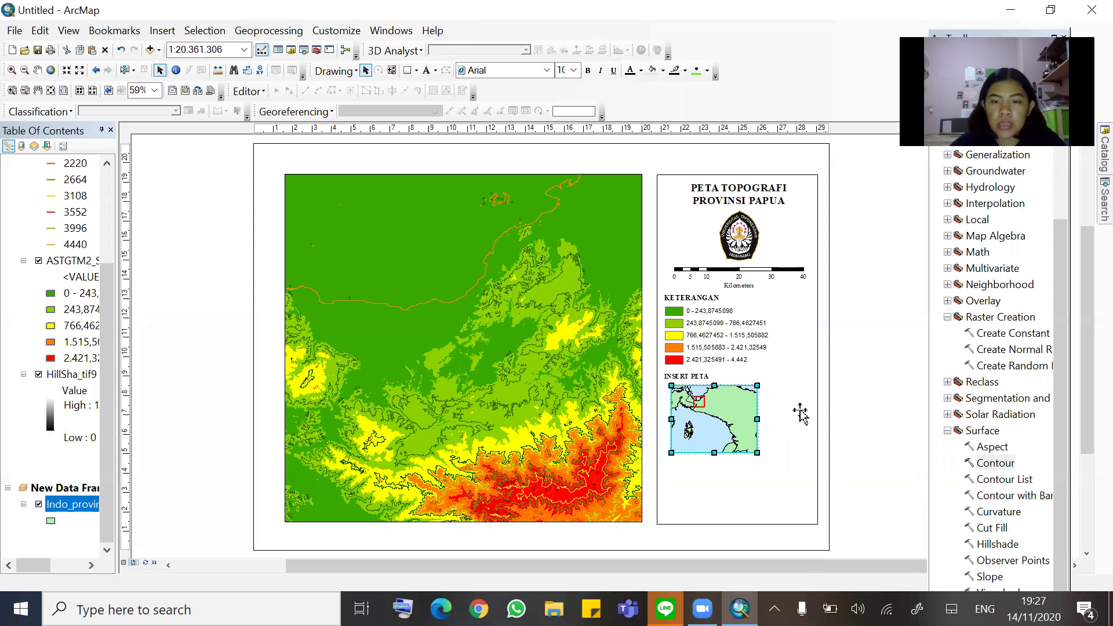
pyautogui.click(783, 420)
pyautogui.click(856, 402)
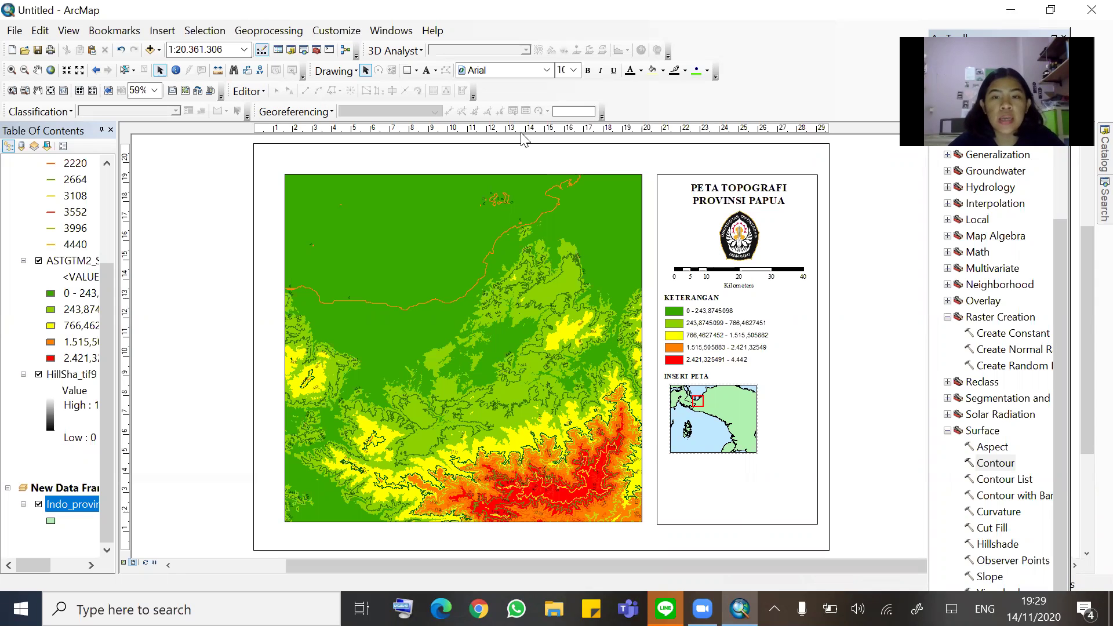
# Insert a new text element and place it just below the Papua inset in the information panel
pyautogui.click(704, 202)
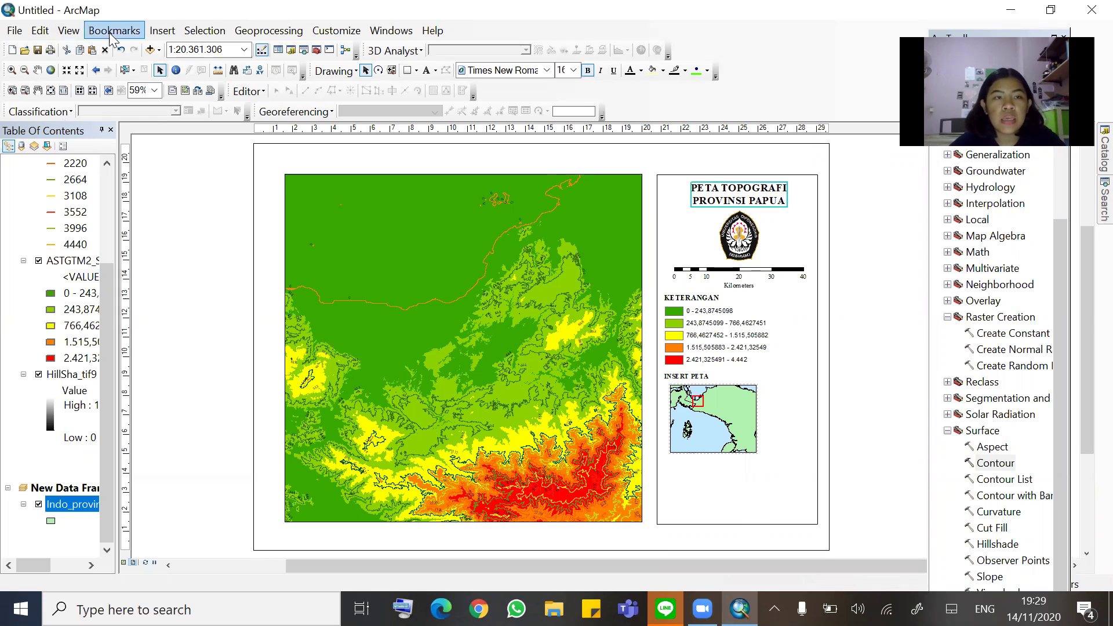
pyautogui.click(163, 30)
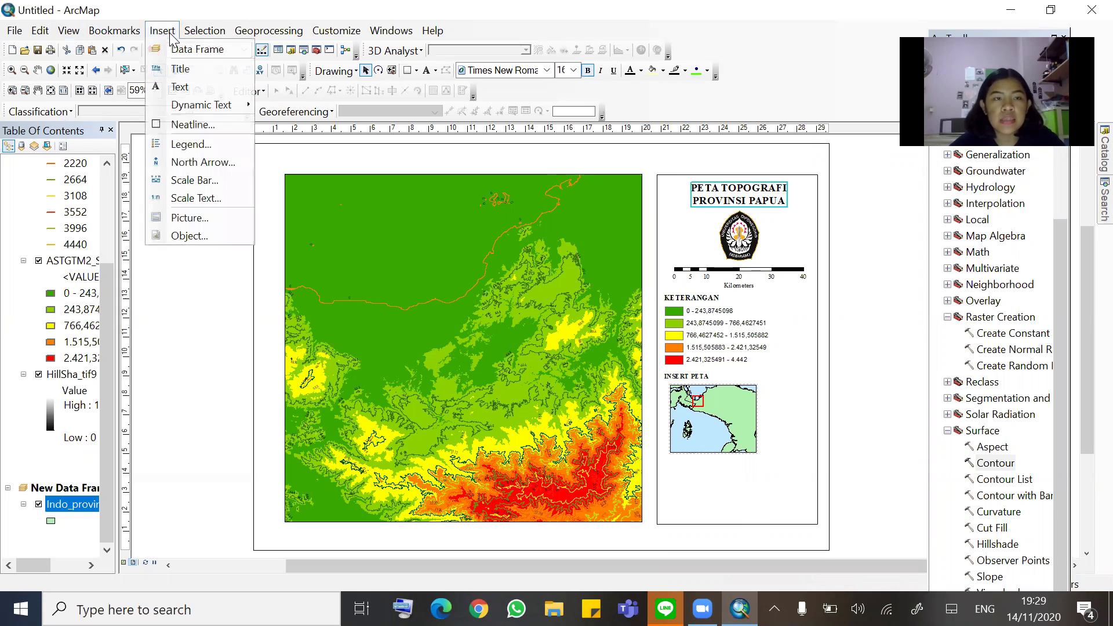
pyautogui.click(177, 87)
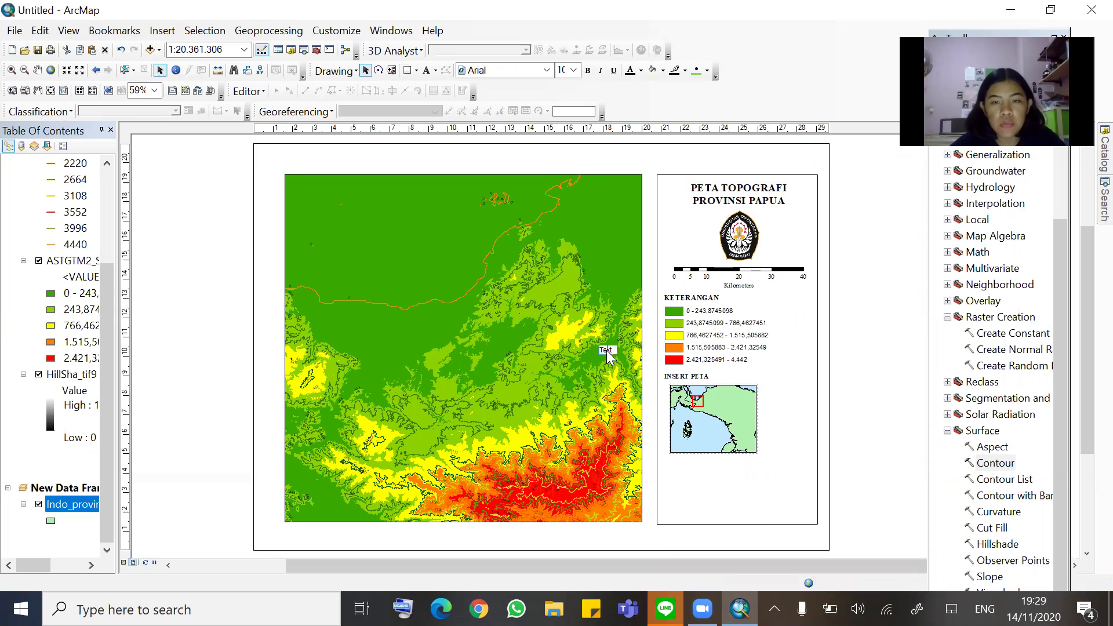
pyautogui.click(874, 397)
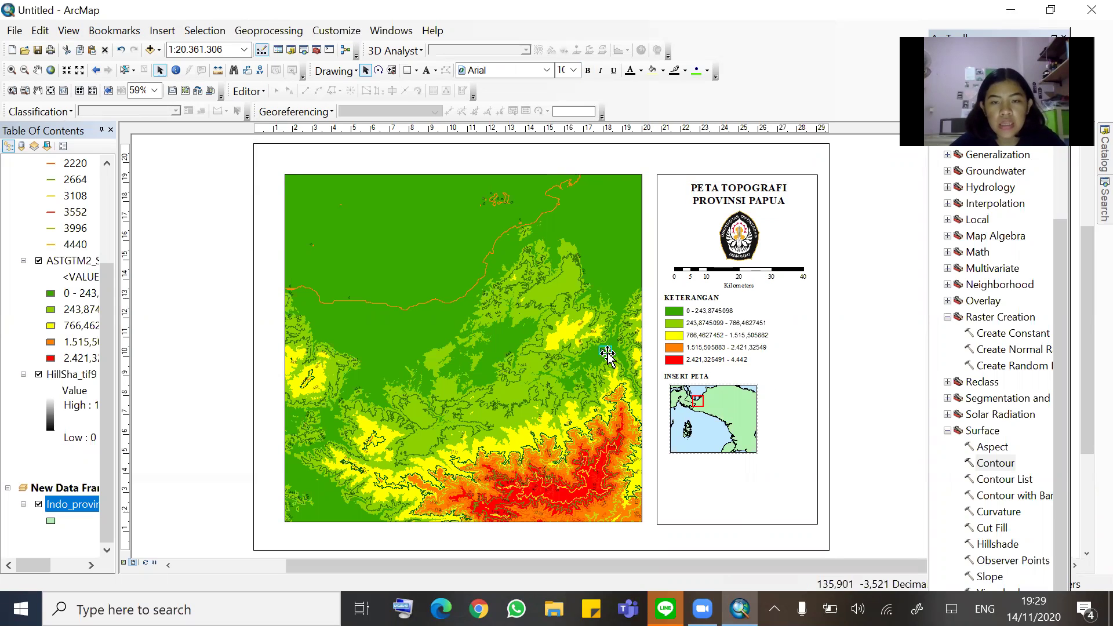
pyautogui.moveTo(608, 351); pyautogui.dragTo(679, 464)
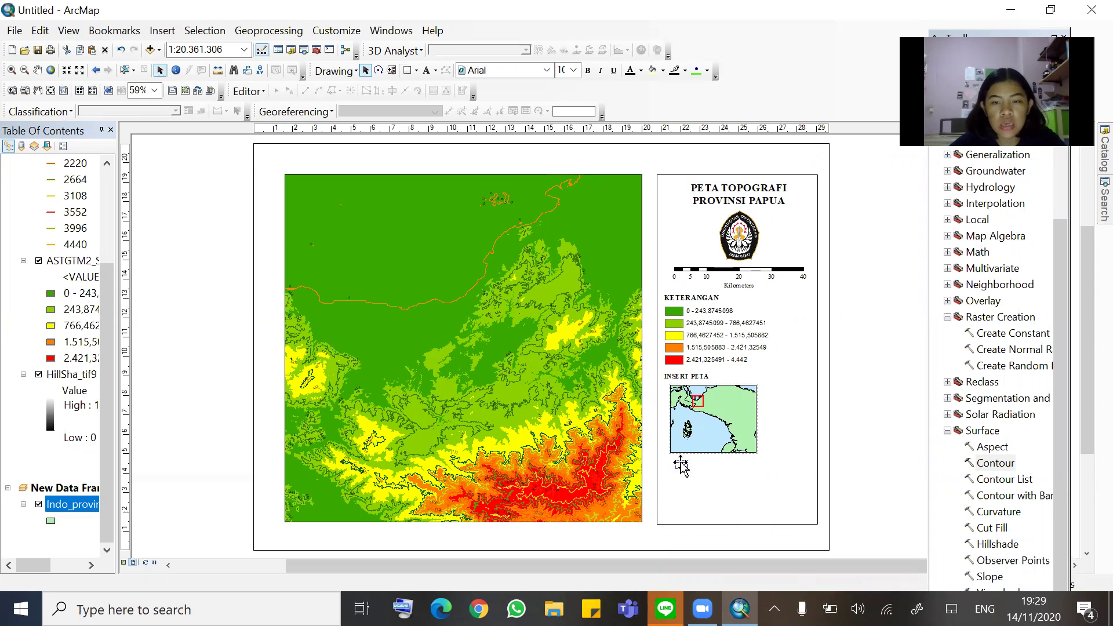
# Set the new text to "Sumber Peta :", "1. Peta ASTER DEM Perekaman Tahun 2003", "2. Peta Provinsi Papua" on three lines, left-aligned
pyautogui.doubleClick(681, 466)
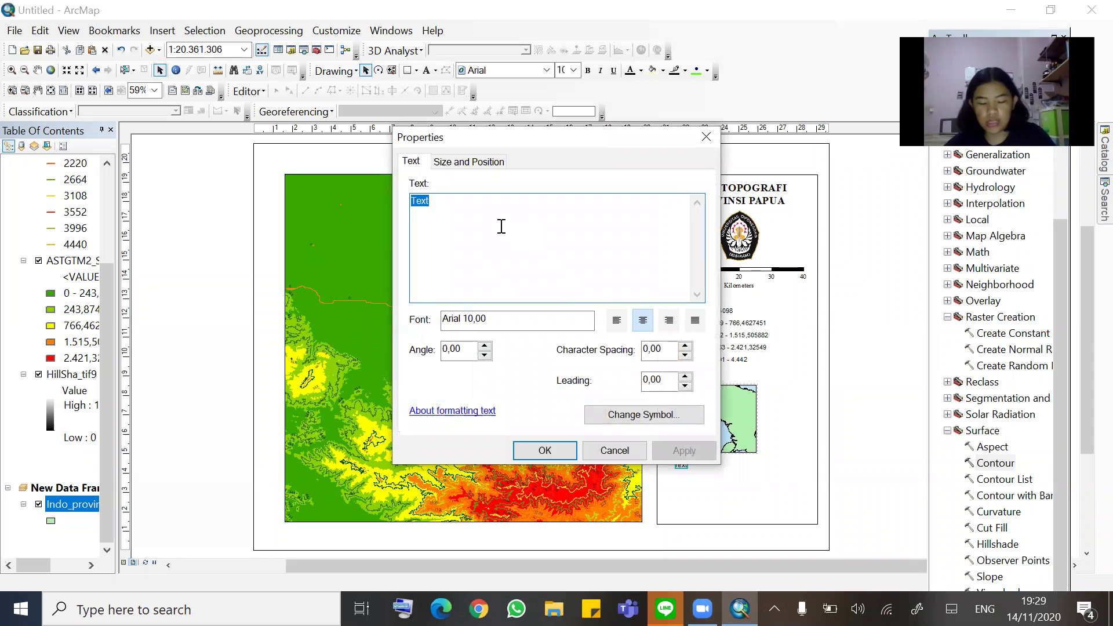
pyautogui.write('s')
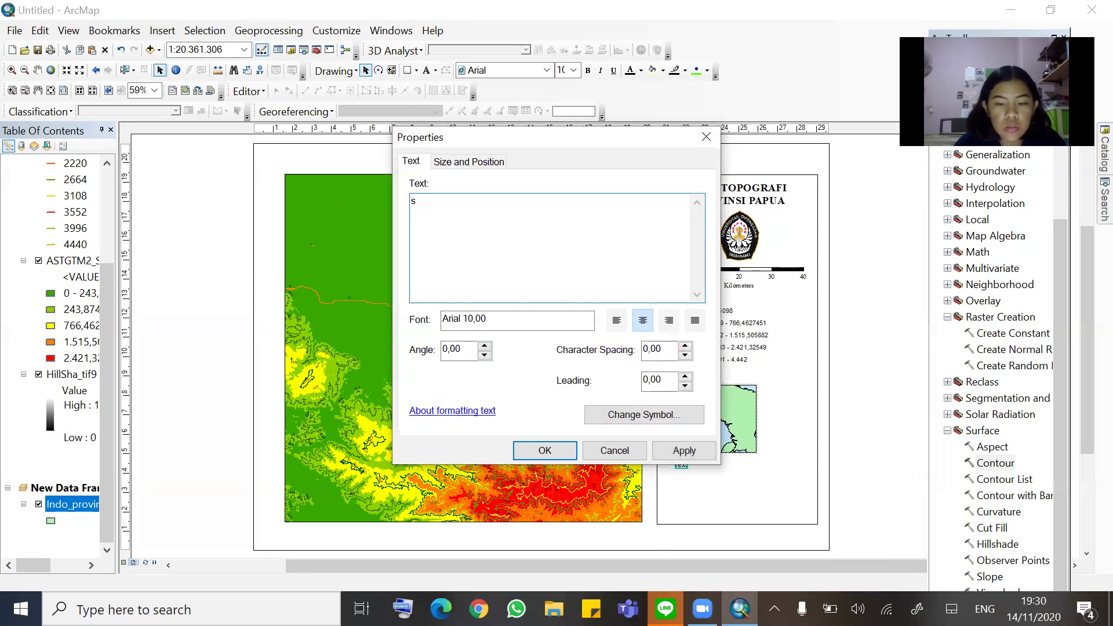
pyautogui.press('capslock')
pyautogui.write('Sumber Peta :')
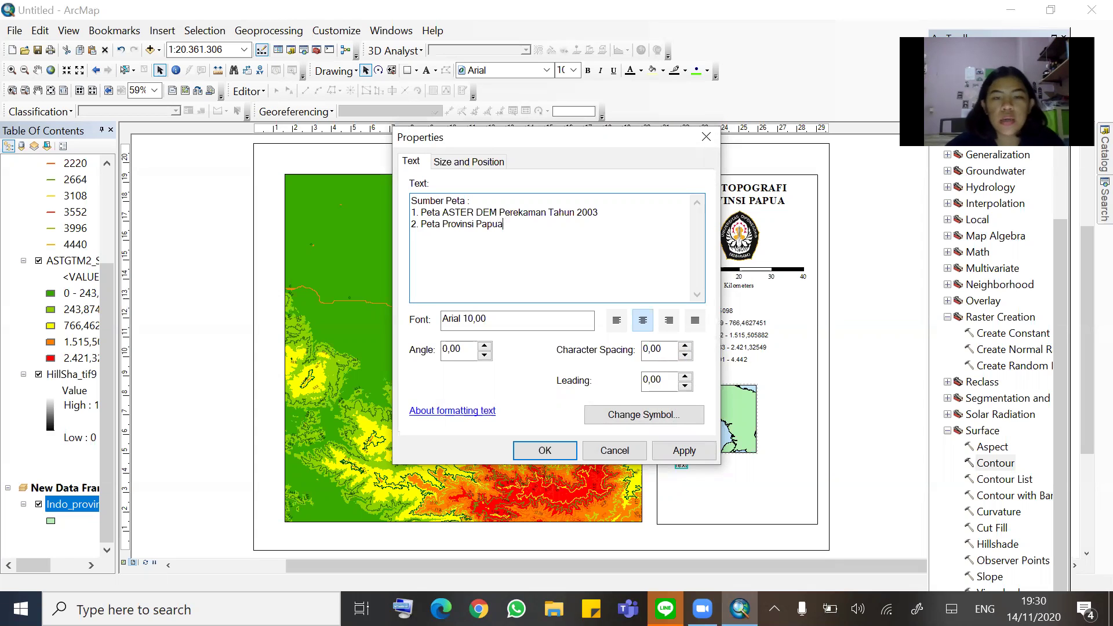
pyautogui.click(617, 321)
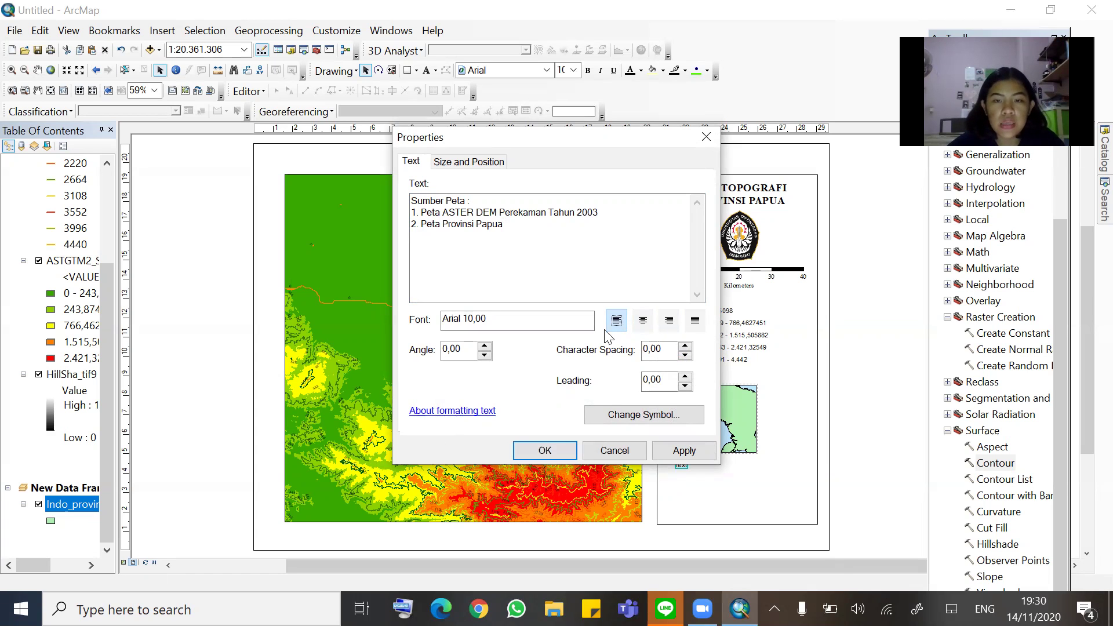
pyautogui.click(542, 450)
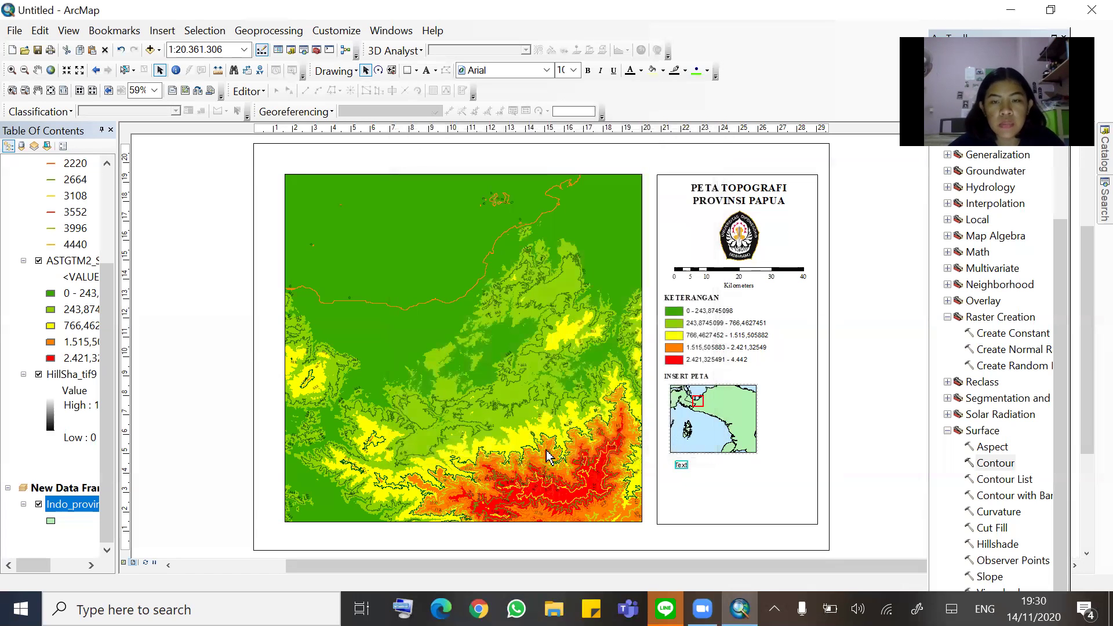
# Move the Sumber Peta note fully inside the information panel beneath the inset and choose Tahoma as its font
pyautogui.moveTo(744, 477); pyautogui.dragTo(726, 477)
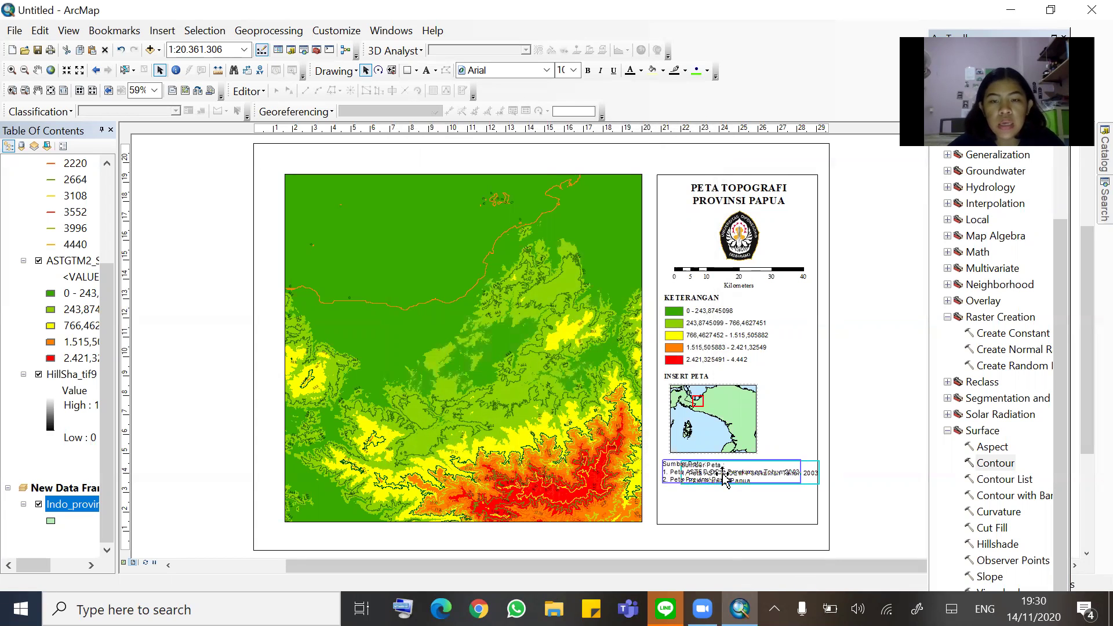
pyautogui.click(546, 70)
pyautogui.write('Tahoma')
pyautogui.press('Return')
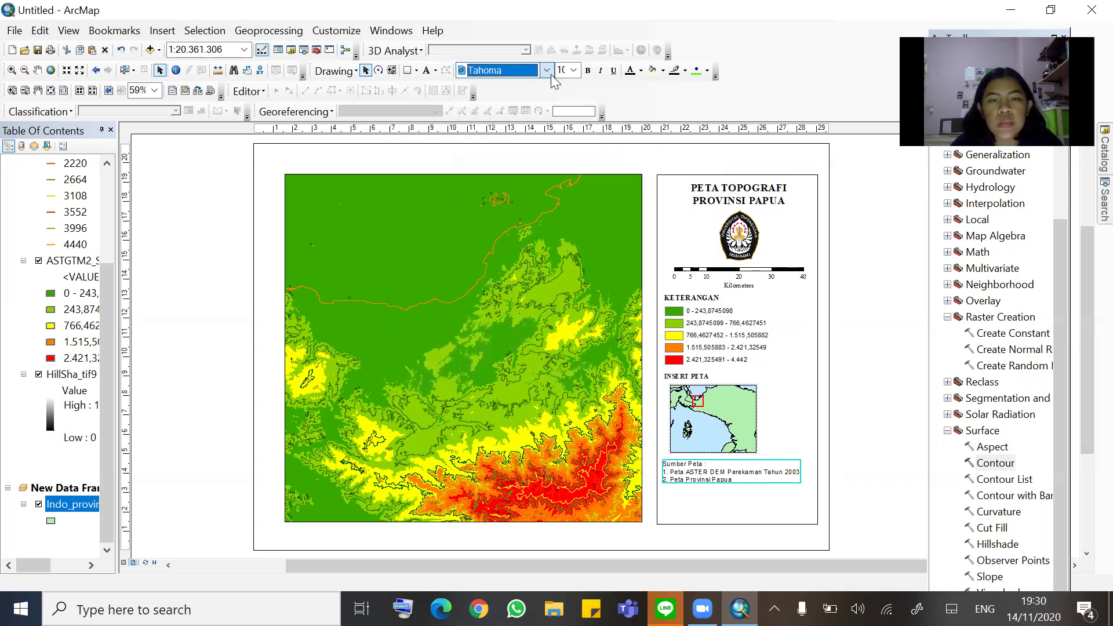
# Set the Sumber Peta note's font to bold Times New Roman and deselect the note
pyautogui.click(547, 71)
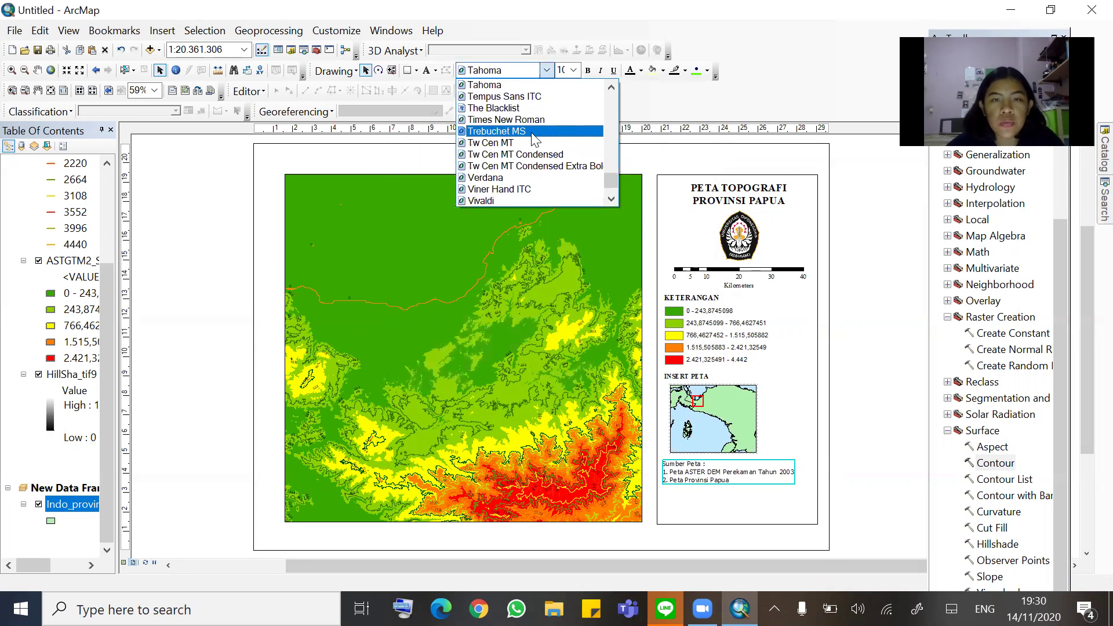
pyautogui.click(538, 119)
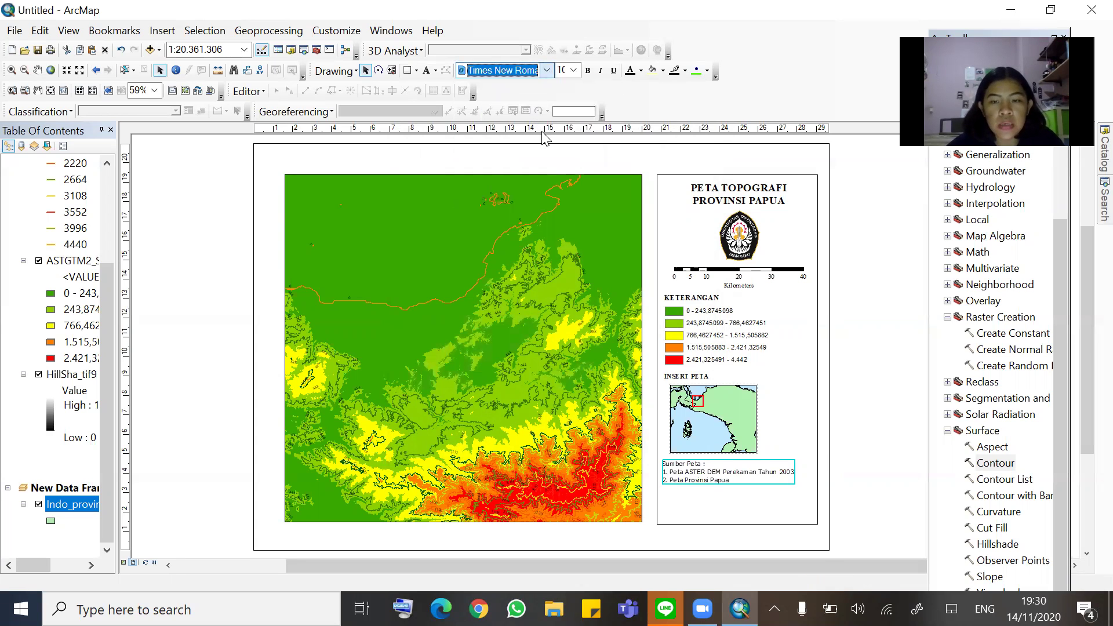
pyautogui.click(588, 71)
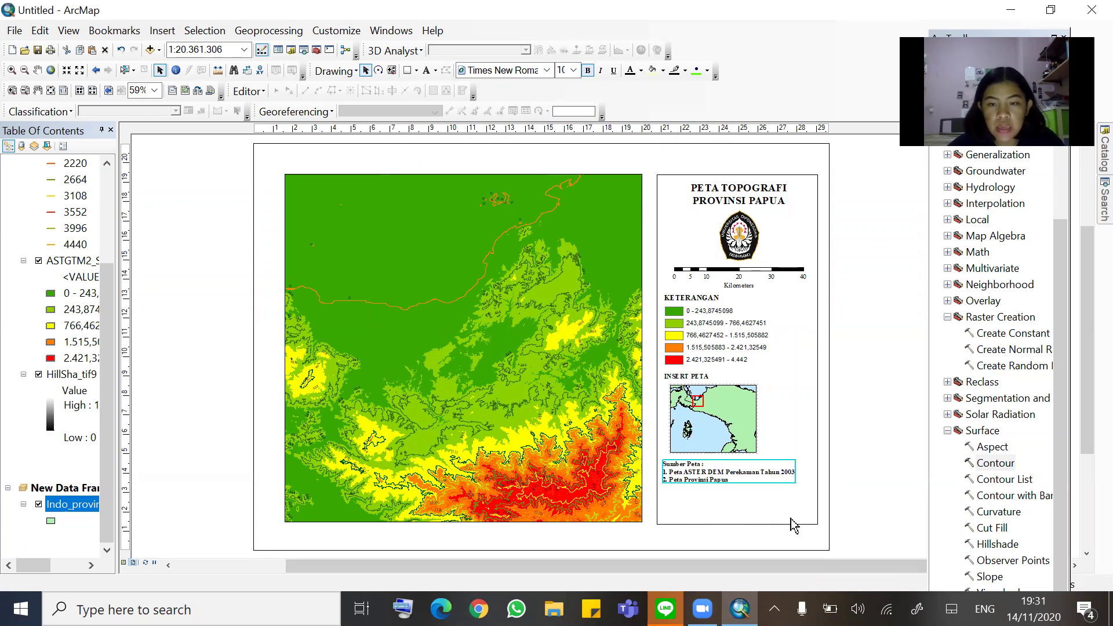
pyautogui.click(896, 462)
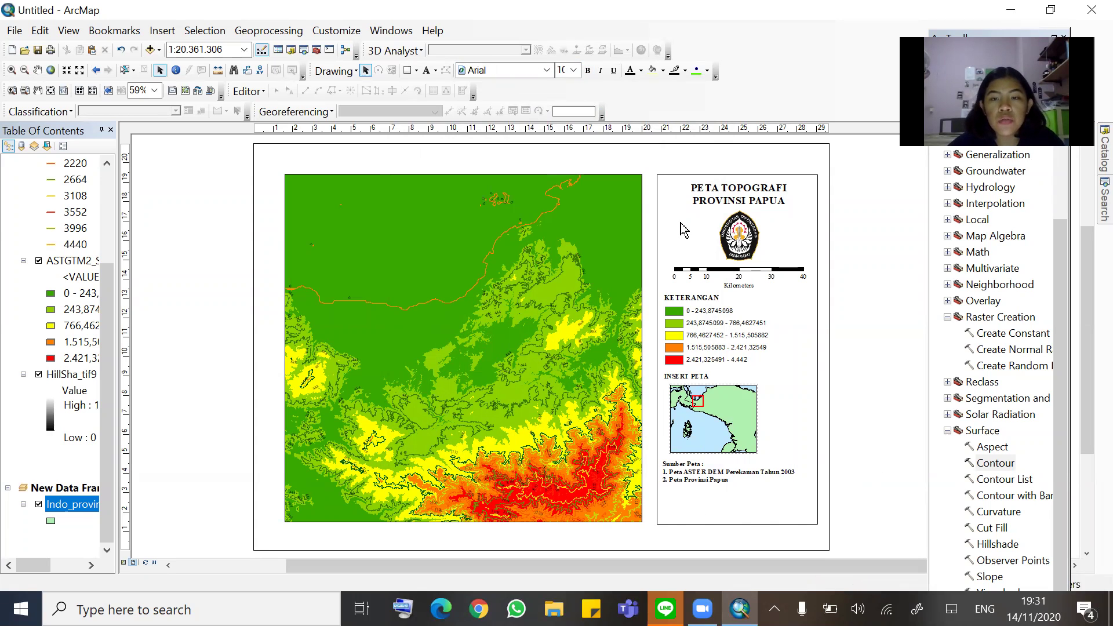
pyautogui.click(698, 479)
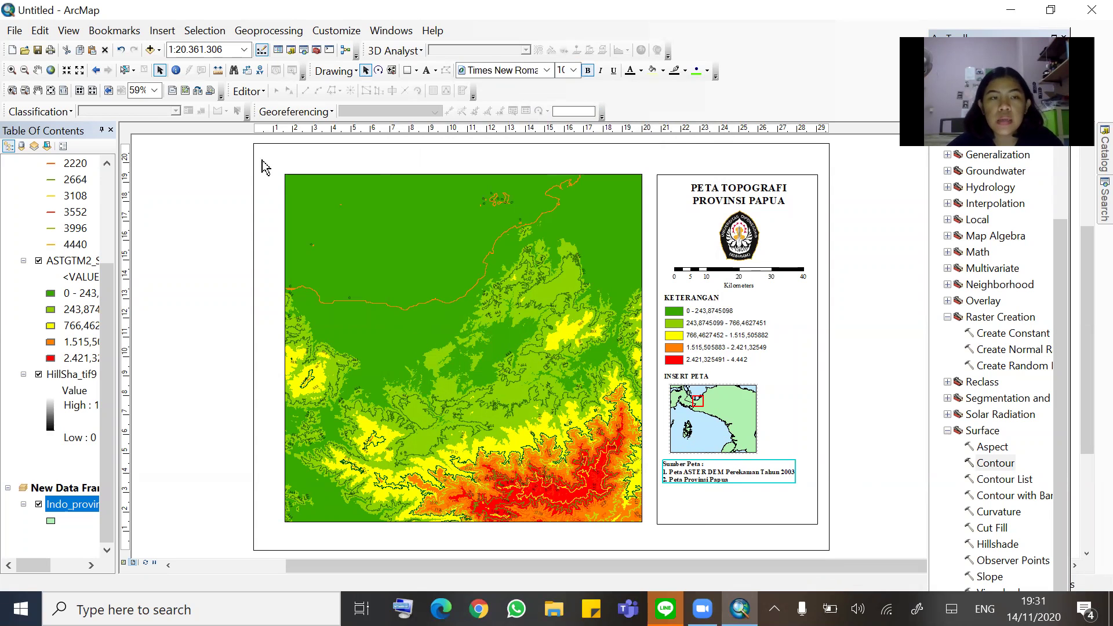
pyautogui.click(892, 285)
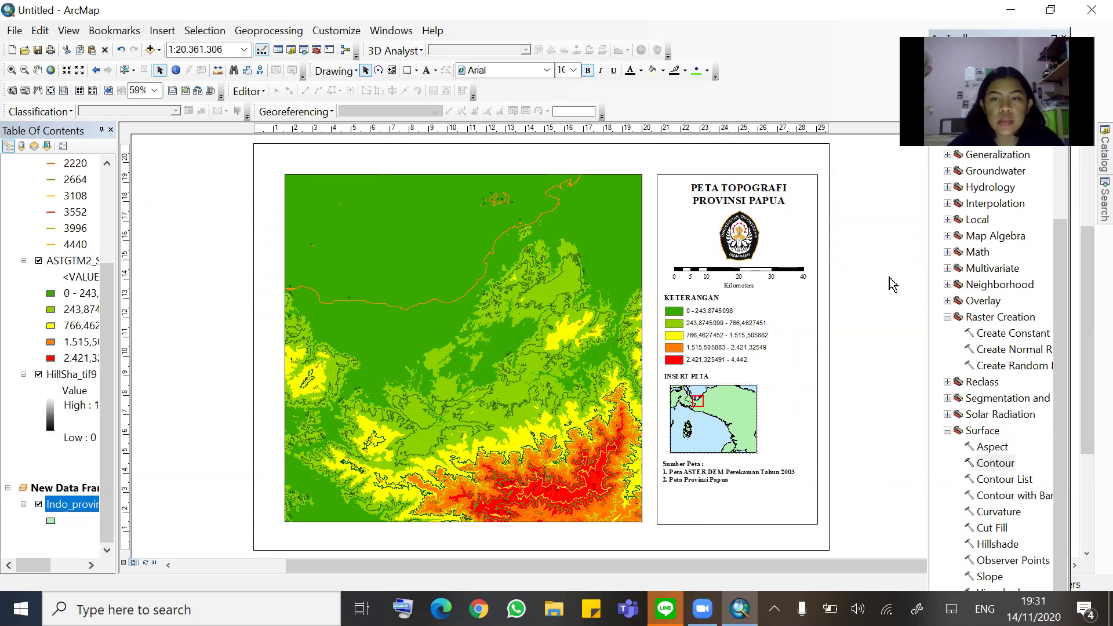
# Insert a new text element and place it below the Sumber Peta note in the information panel
pyautogui.click(166, 30)
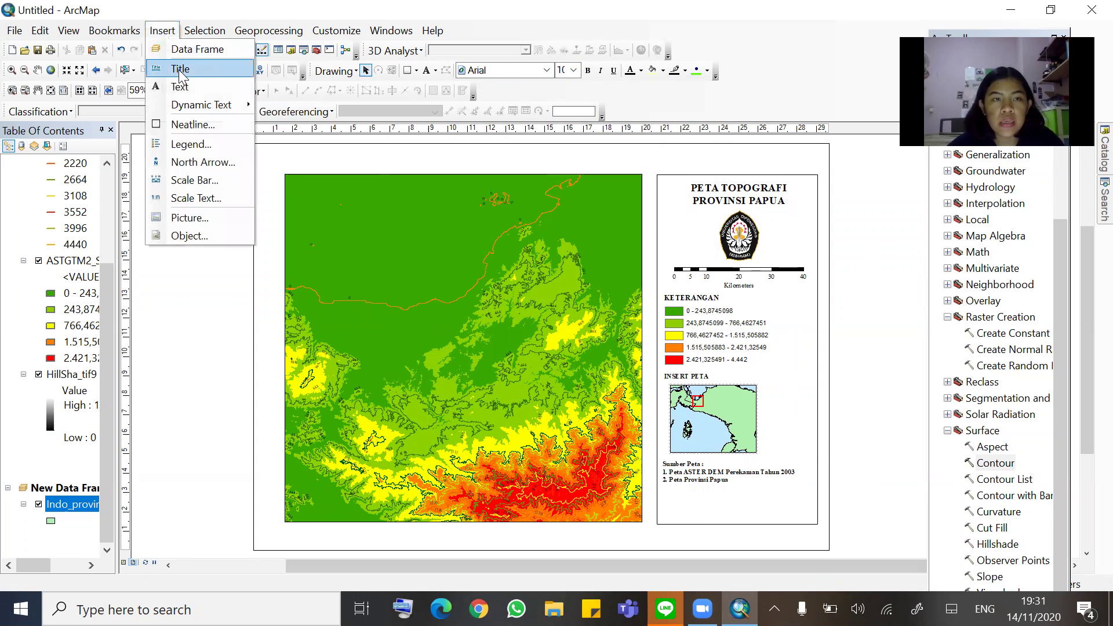
pyautogui.click(185, 85)
pyautogui.click(606, 351)
pyautogui.click(606, 351)
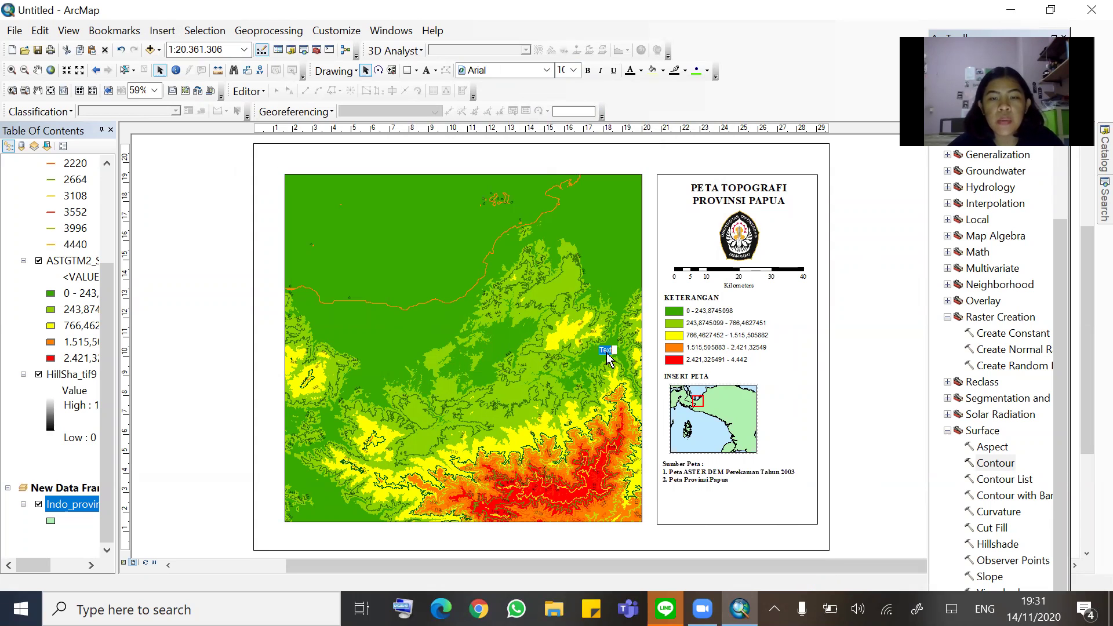
pyautogui.click(608, 351)
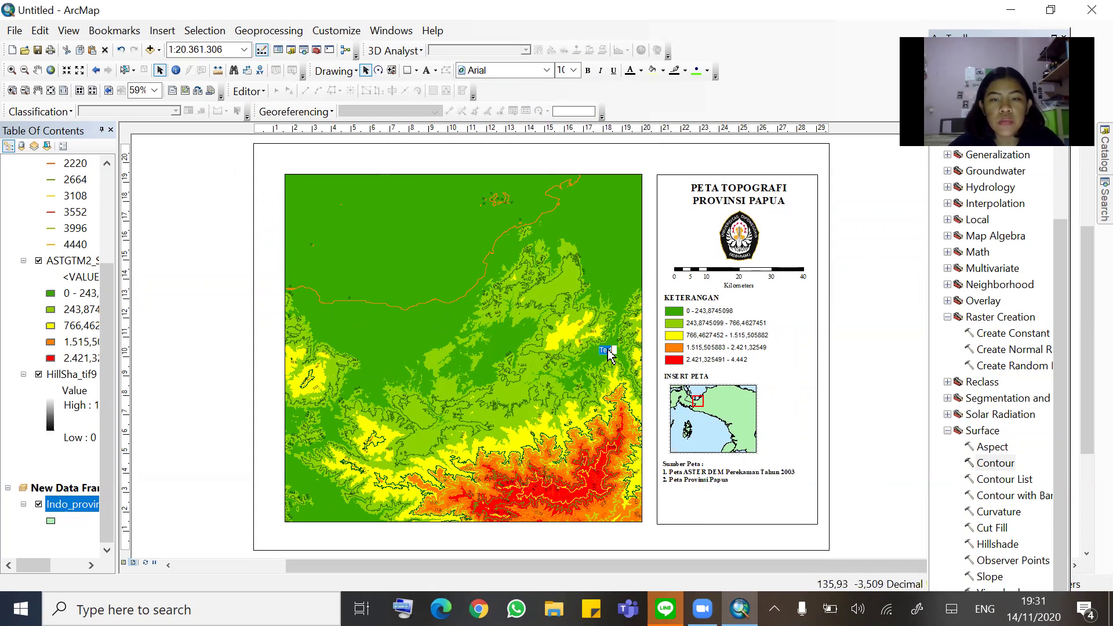
pyautogui.click(863, 366)
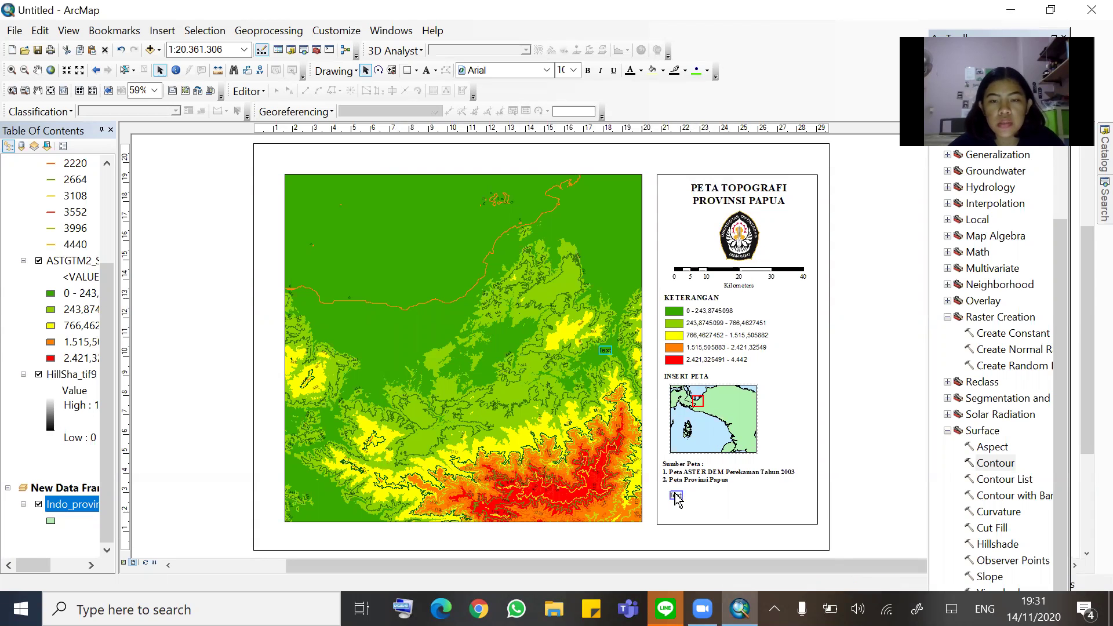
pyautogui.click(675, 498)
# Set the new text to "Disusun Oleh :", the author's full name, student number and "Ilmu Kelautan C" on four left-aligned lines, and align it under the source note
pyautogui.doubleClick(677, 497)
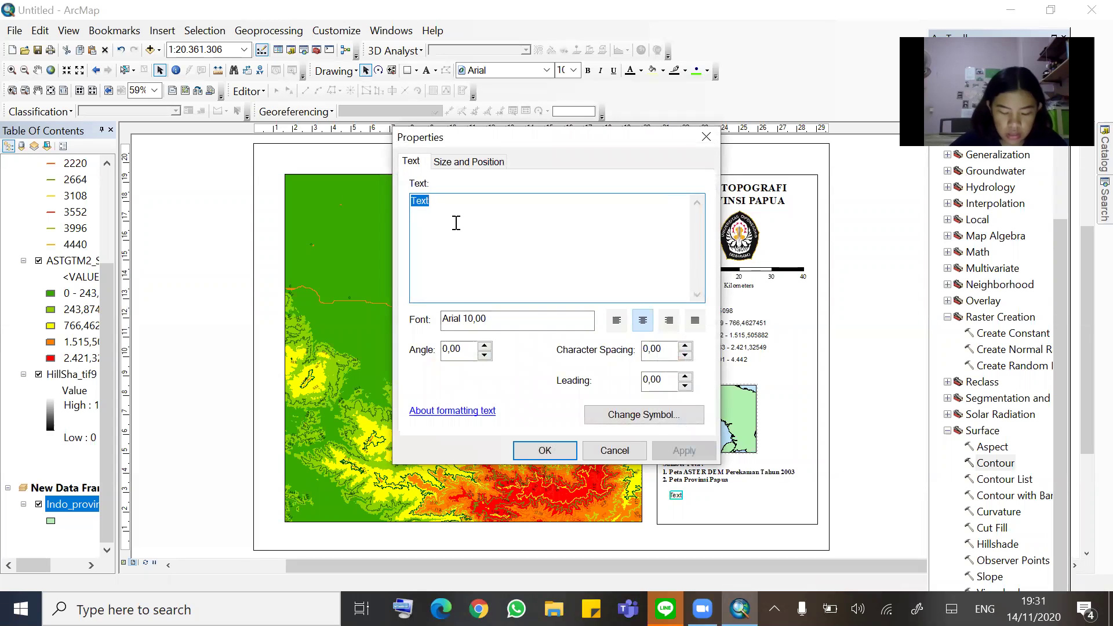
pyautogui.write('Disusun Oleh :')
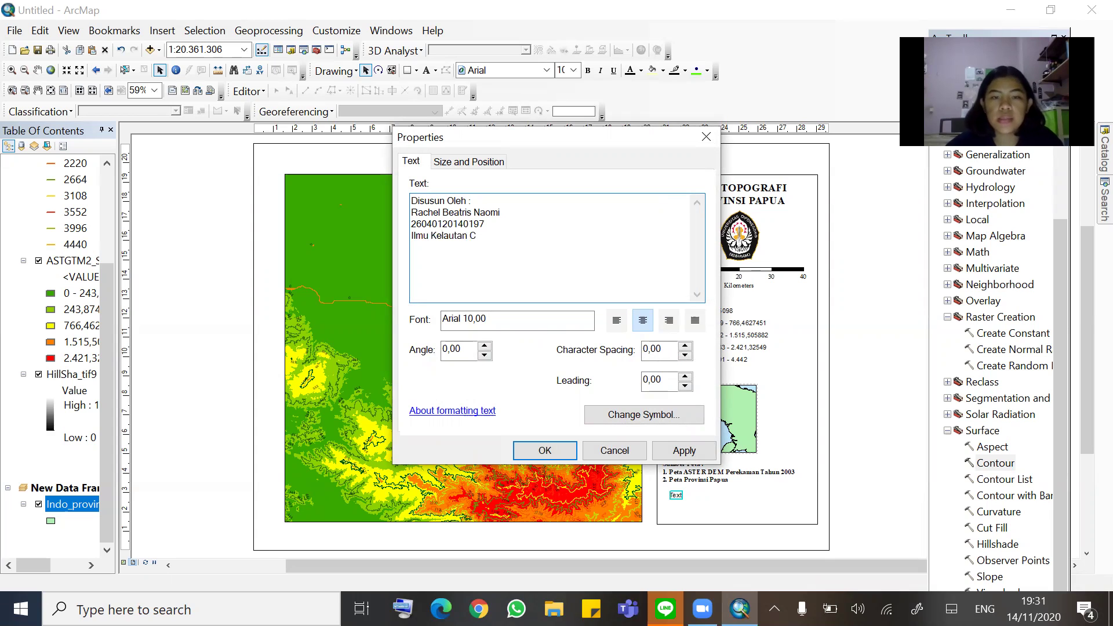
pyautogui.click(615, 324)
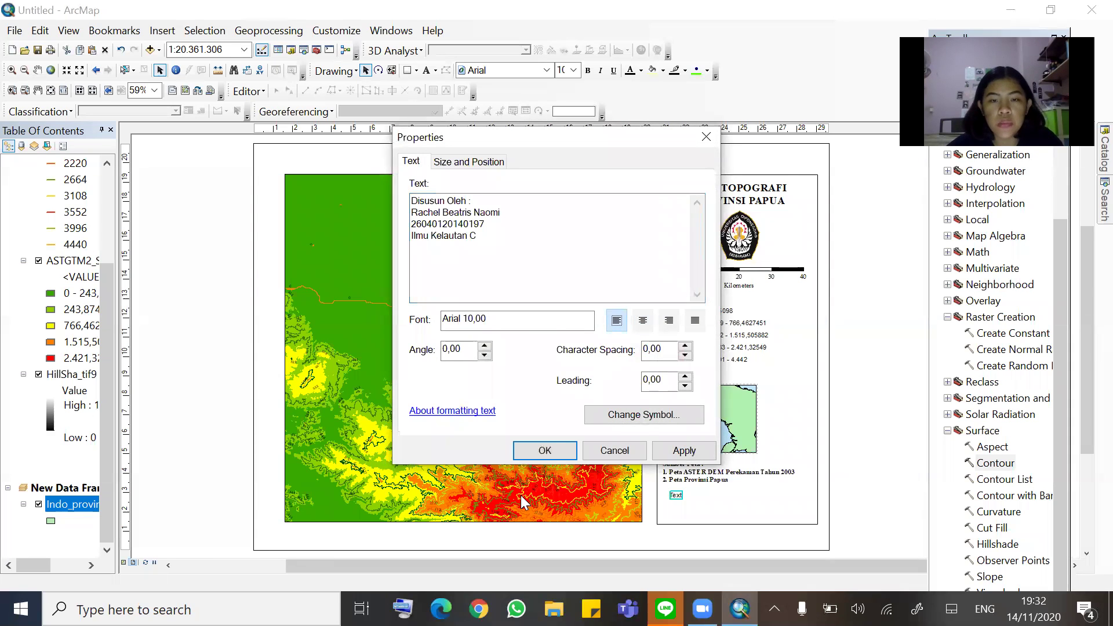
pyautogui.click(545, 451)
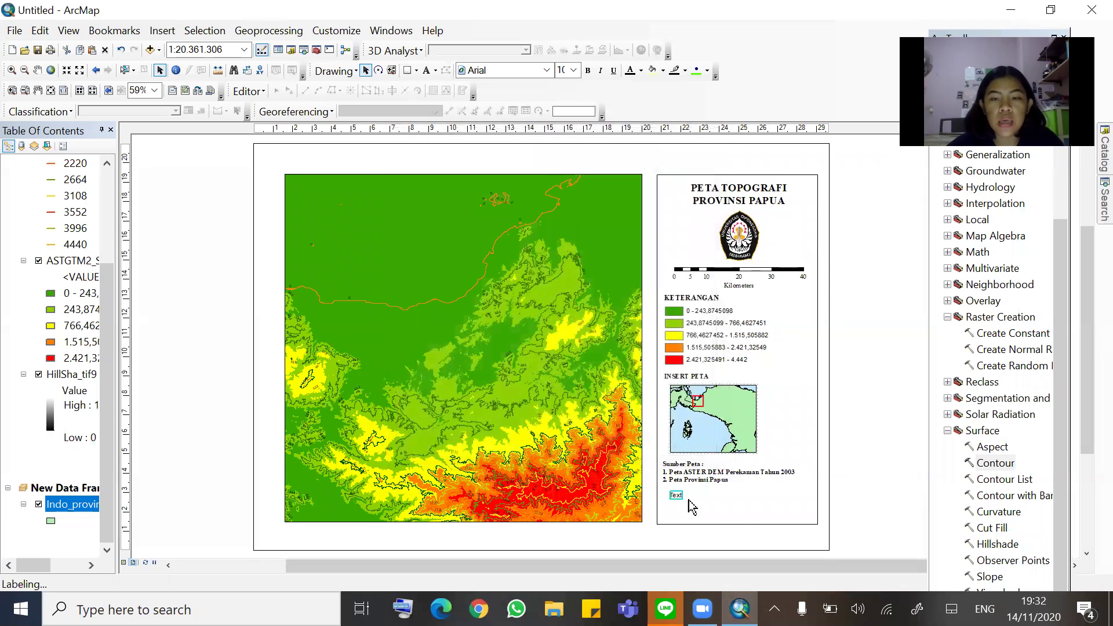
pyautogui.moveTo(704, 516); pyautogui.dragTo(691, 514)
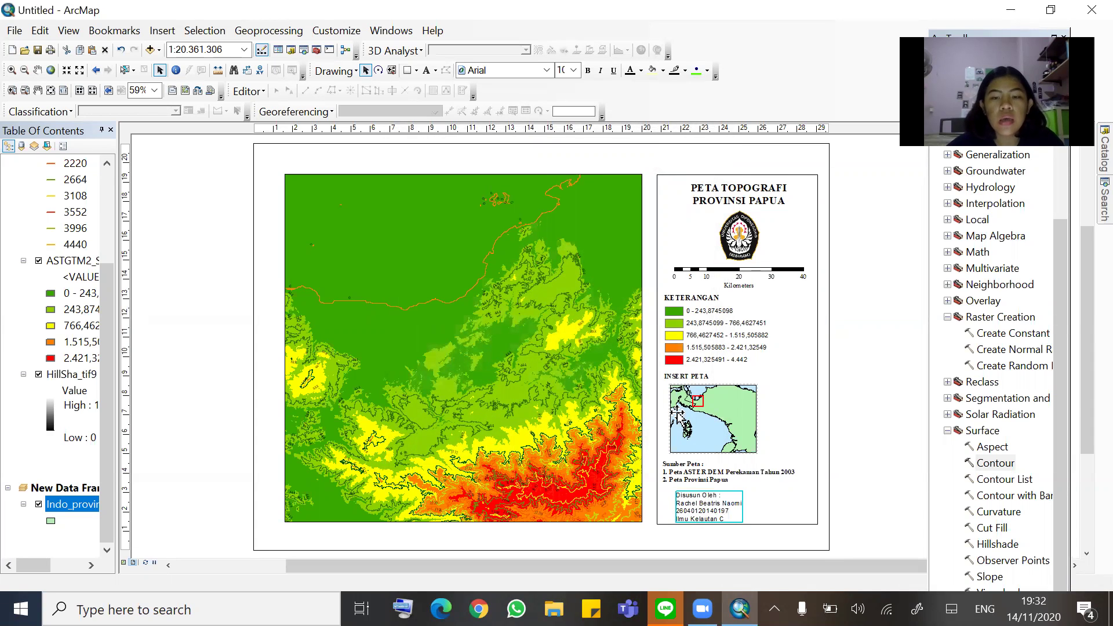
# Format the Disusun Oleh credit in bold Times New Roman and nudge it up closer to the Sumber Peta note
pyautogui.click(547, 71)
pyautogui.write('Tahoma')
pyautogui.press('Return')
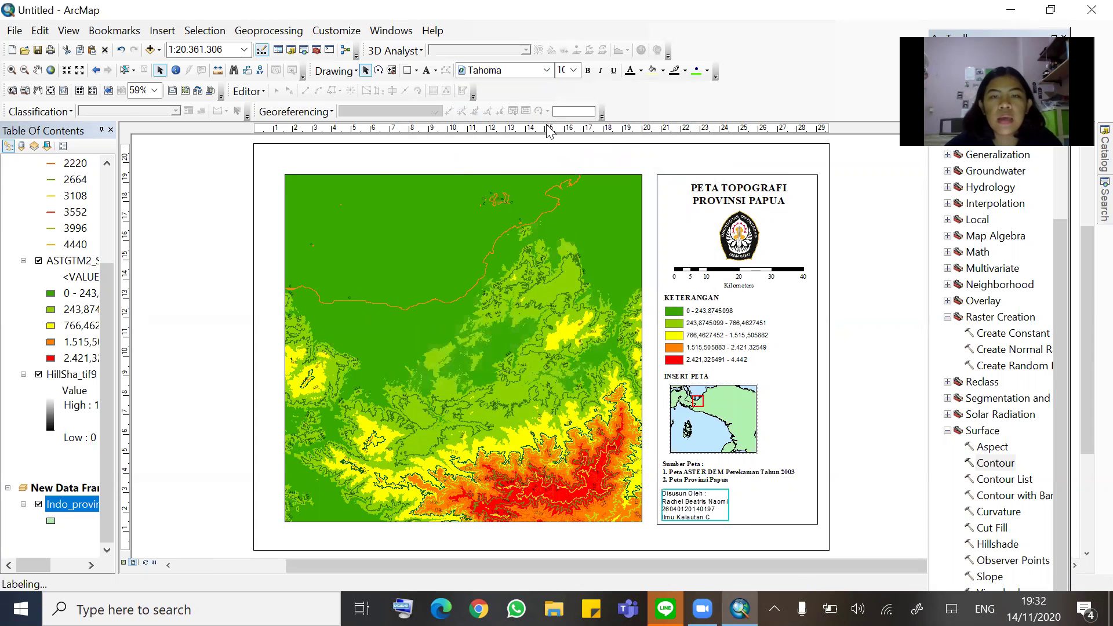
pyautogui.click(546, 70)
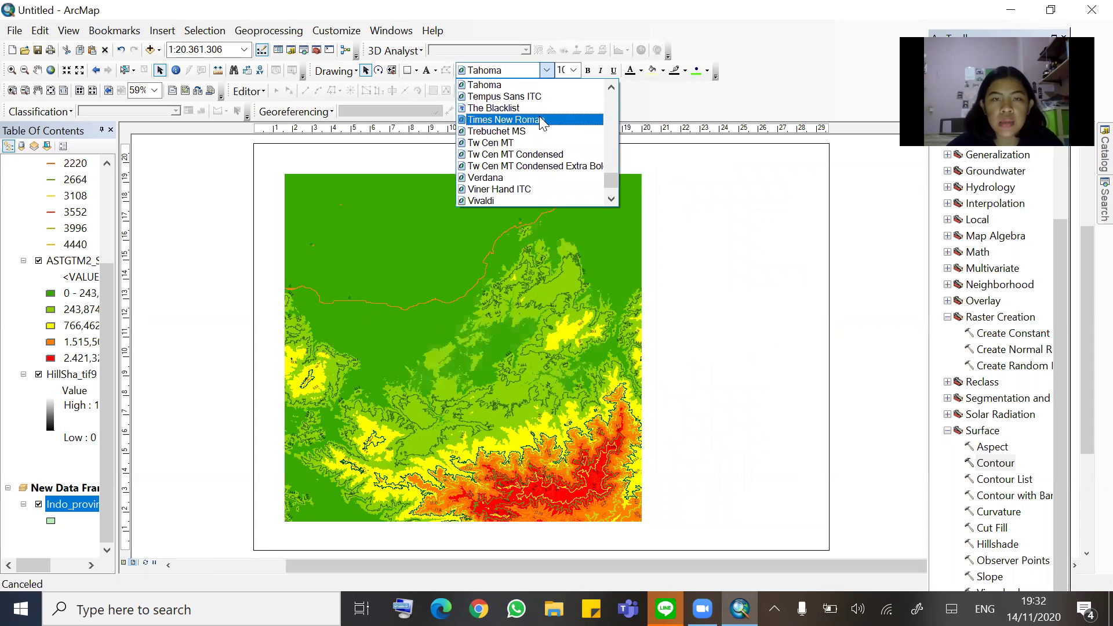
pyautogui.click(539, 116)
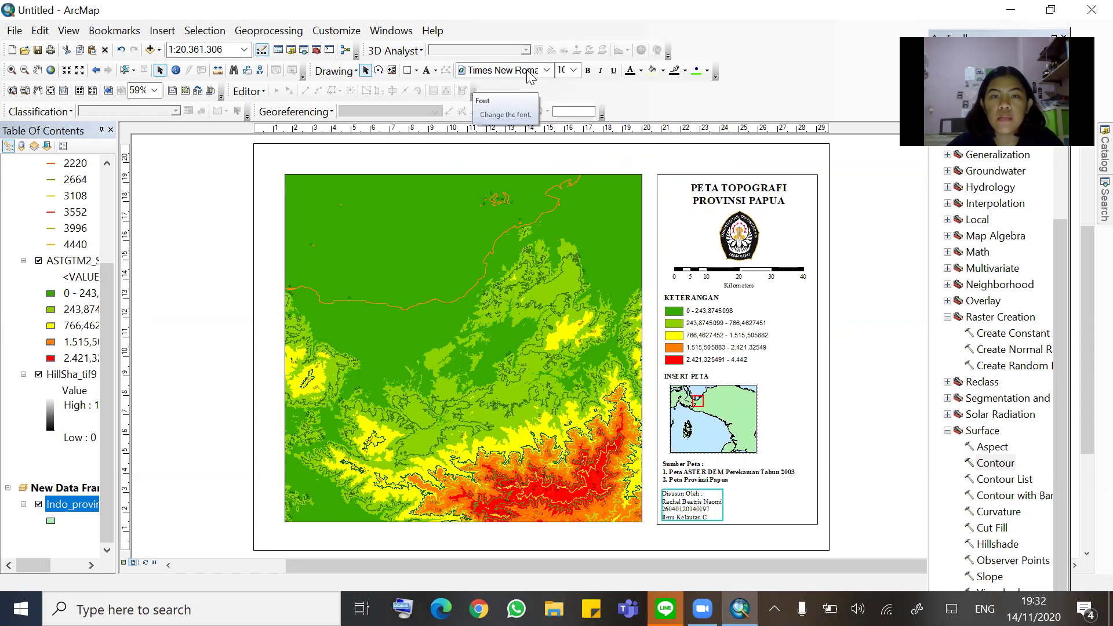
pyautogui.click(589, 70)
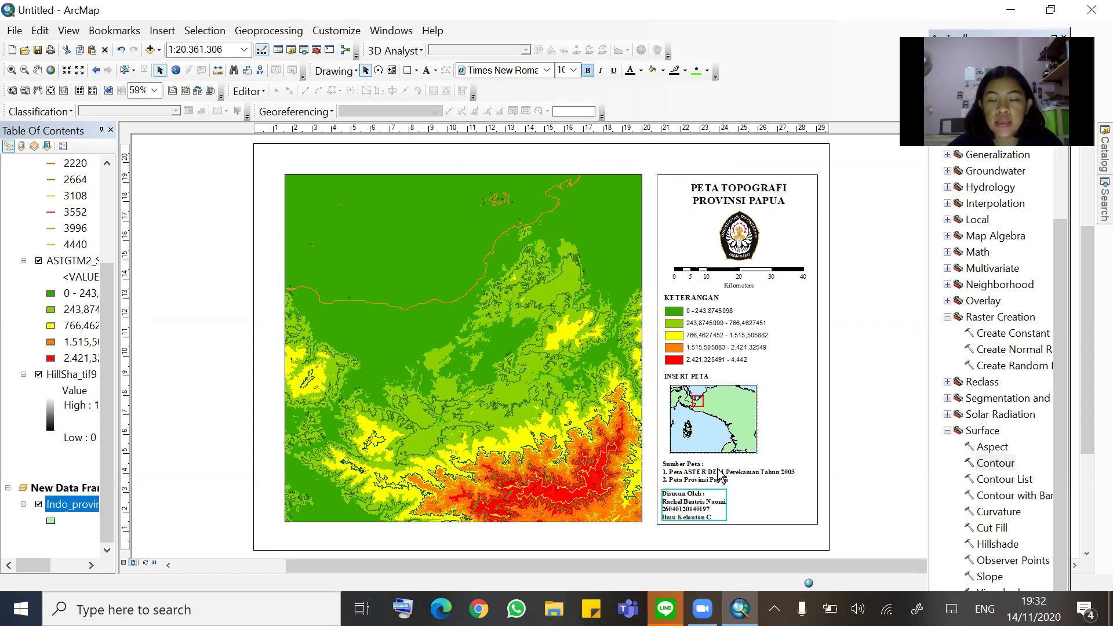
pyautogui.moveTo(686, 505); pyautogui.dragTo(687, 501)
pyautogui.click(880, 364)
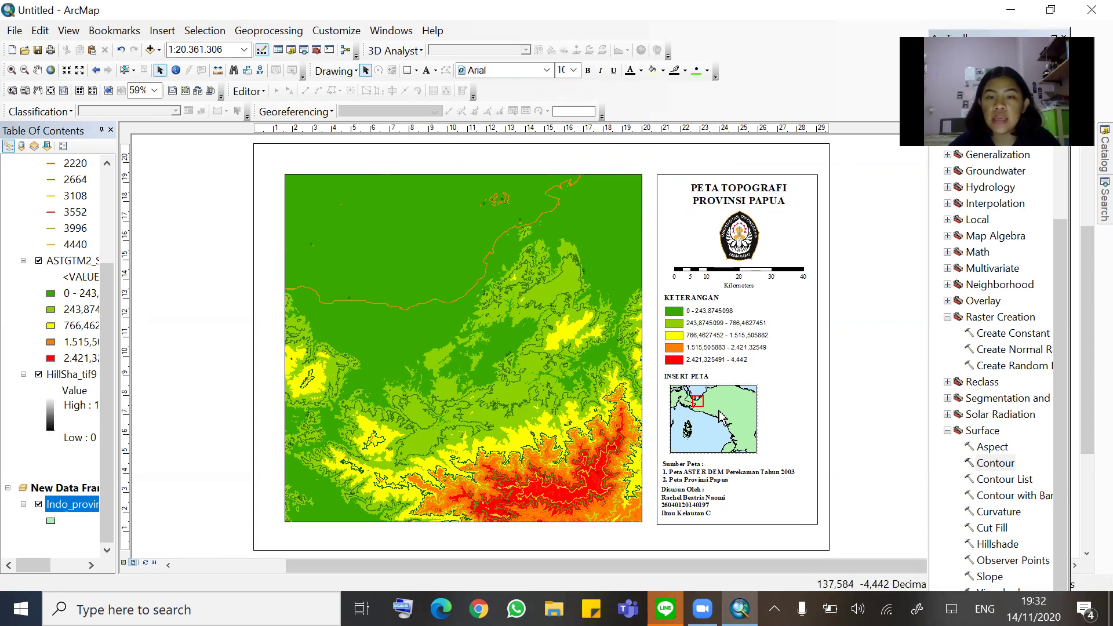
pyautogui.click(698, 473)
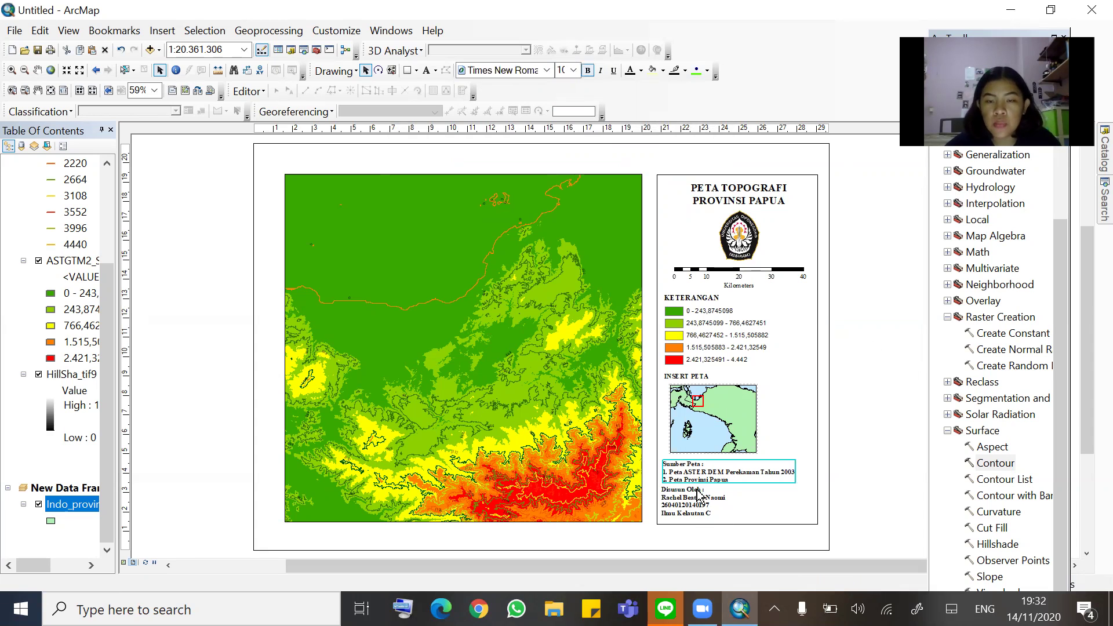
pyautogui.click(857, 422)
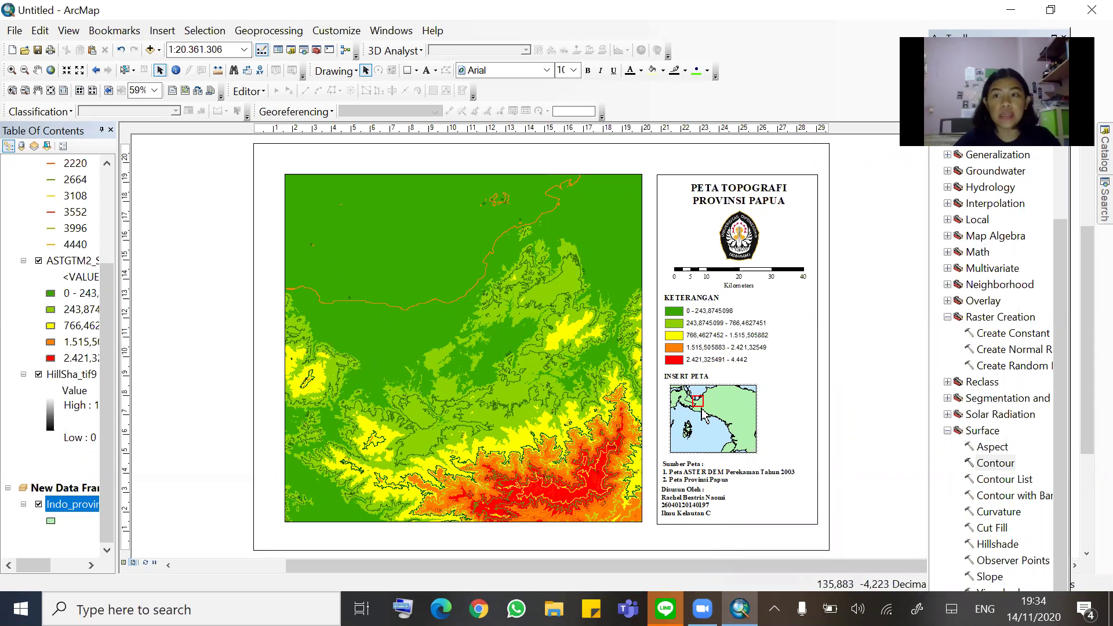
# Add a graticule of meridians and parallels to the main map's data frame, with a simple border and stored as a fixed updating grid
pyautogui.click(422, 243)
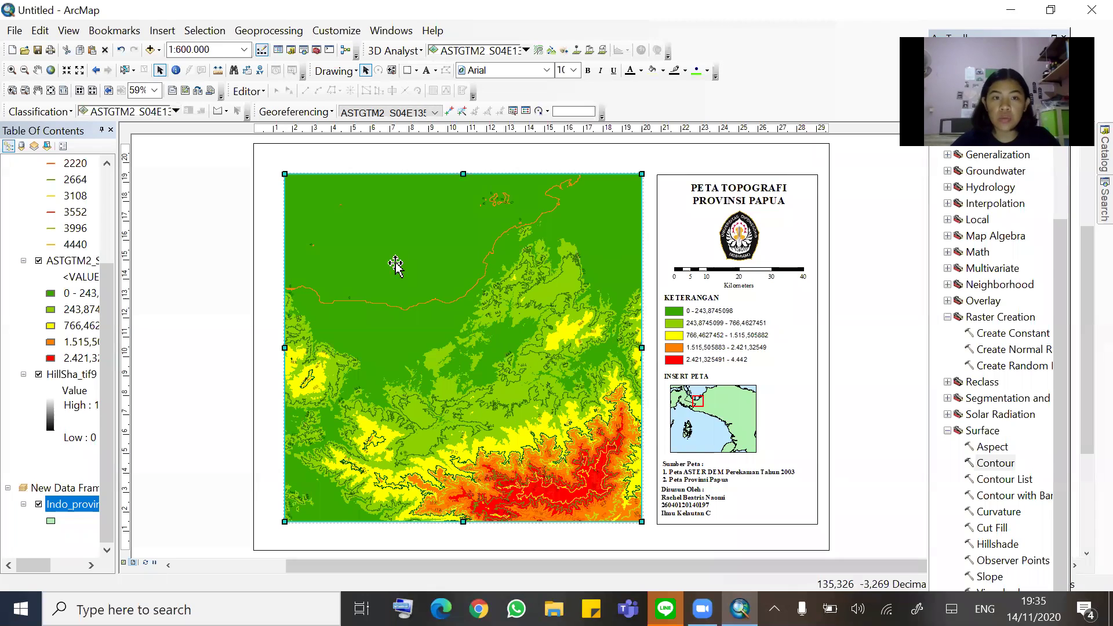
pyautogui.rightClick(451, 272)
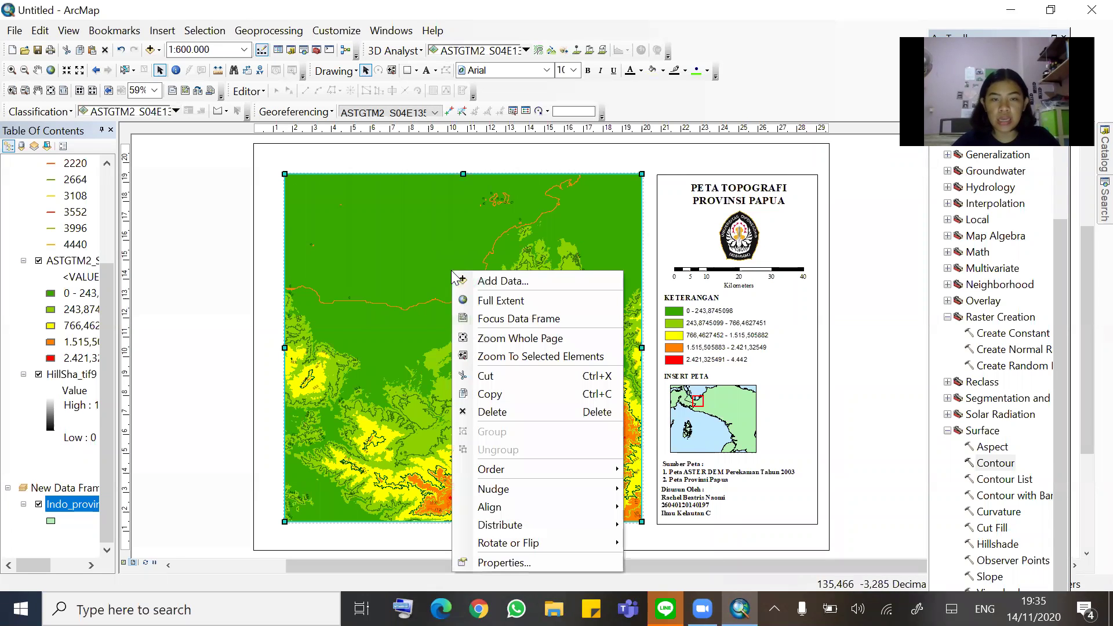
pyautogui.click(505, 561)
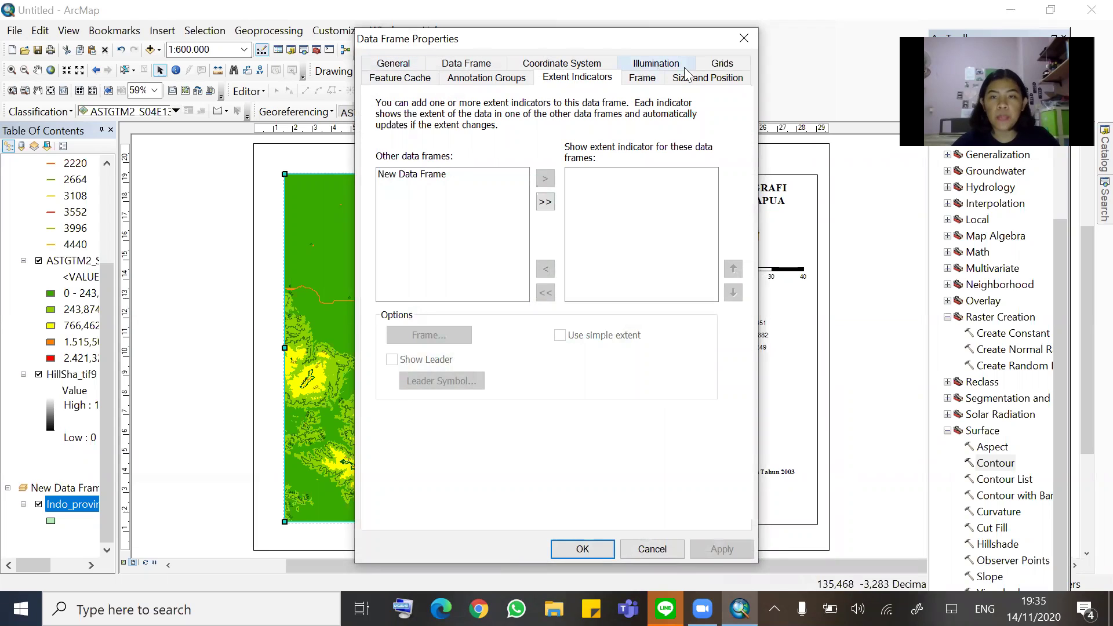
pyautogui.click(741, 66)
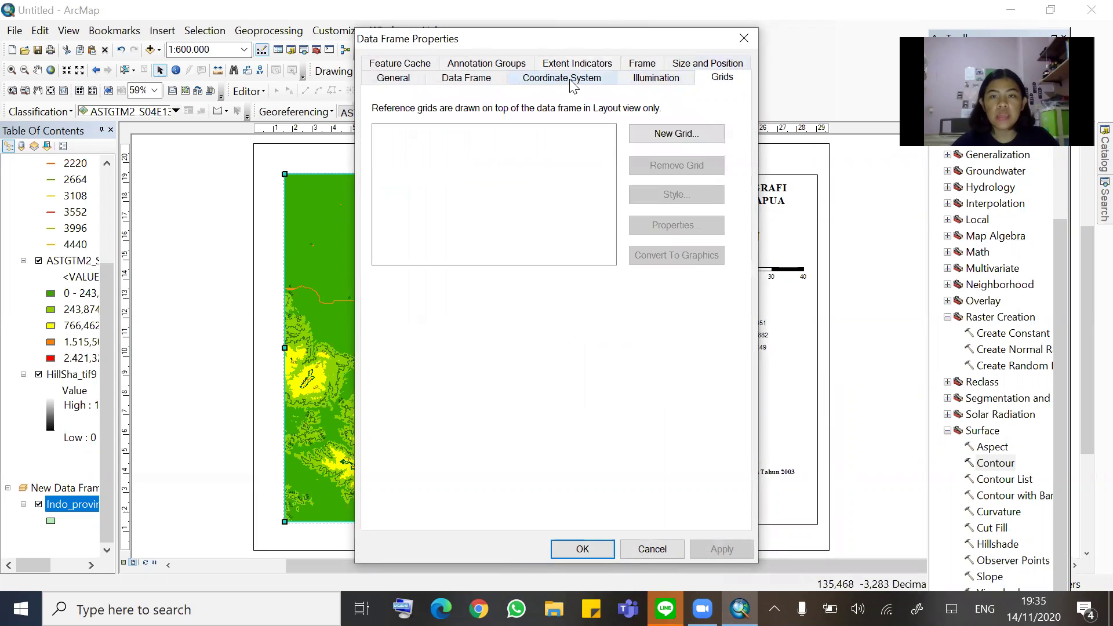
pyautogui.click(670, 137)
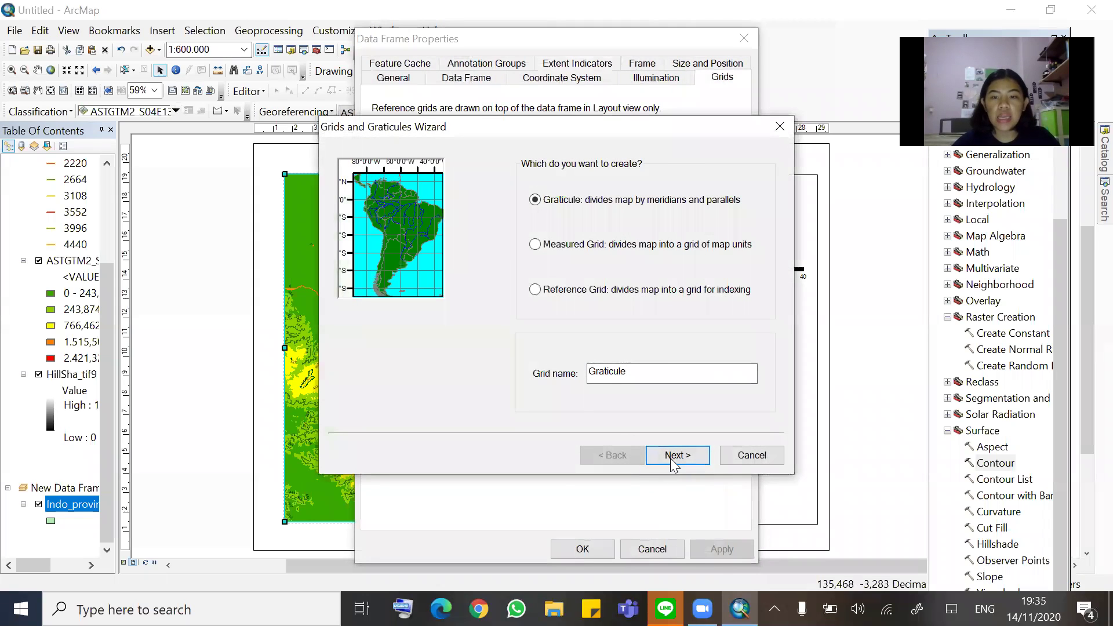
pyautogui.click(671, 459)
pyautogui.click(671, 458)
pyautogui.click(670, 458)
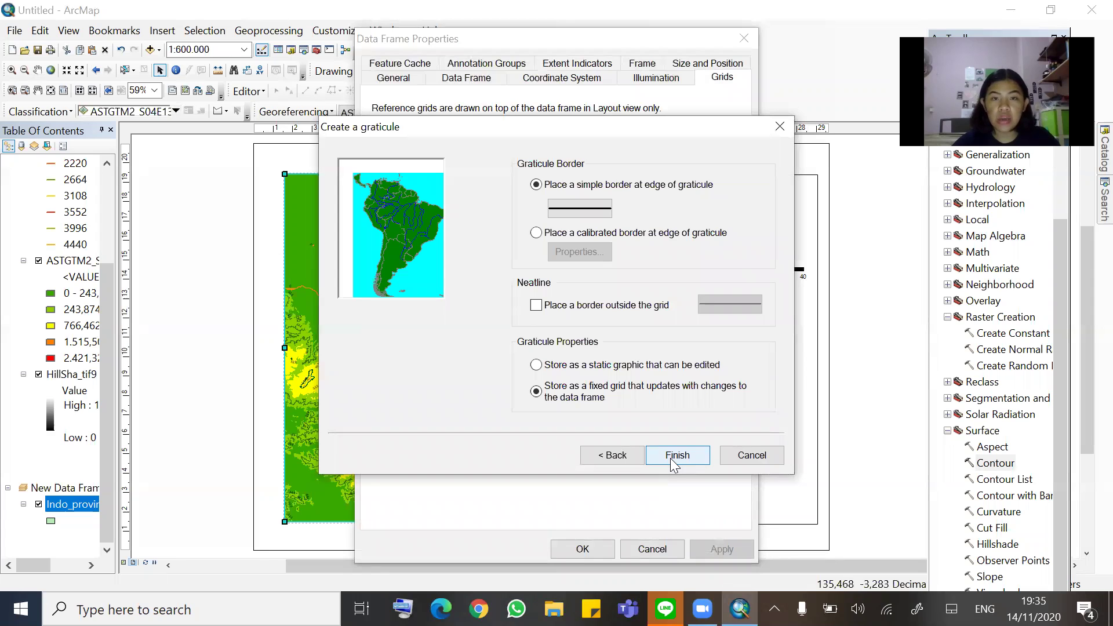
pyautogui.click(670, 458)
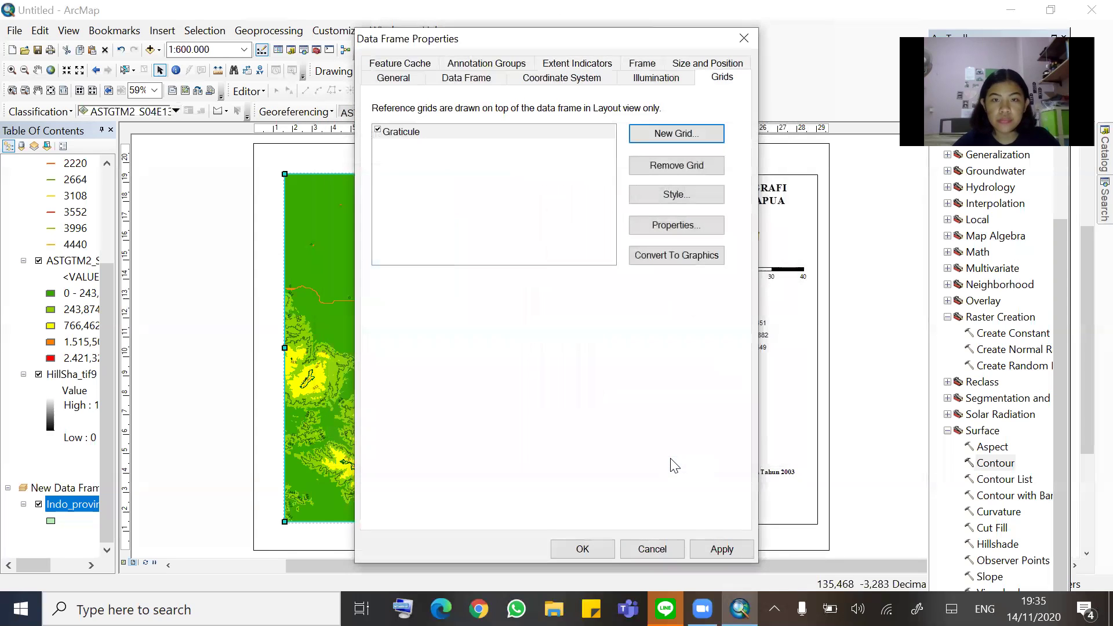
# Examine the interval and label settings of the main map's graticule
pyautogui.click(678, 226)
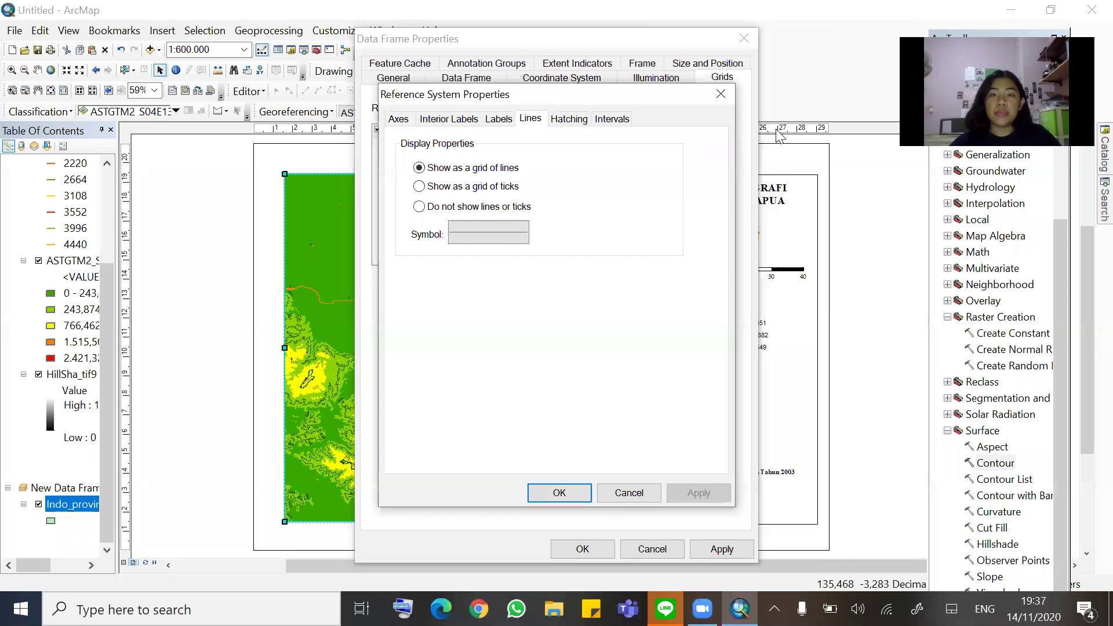
pyautogui.click(721, 94)
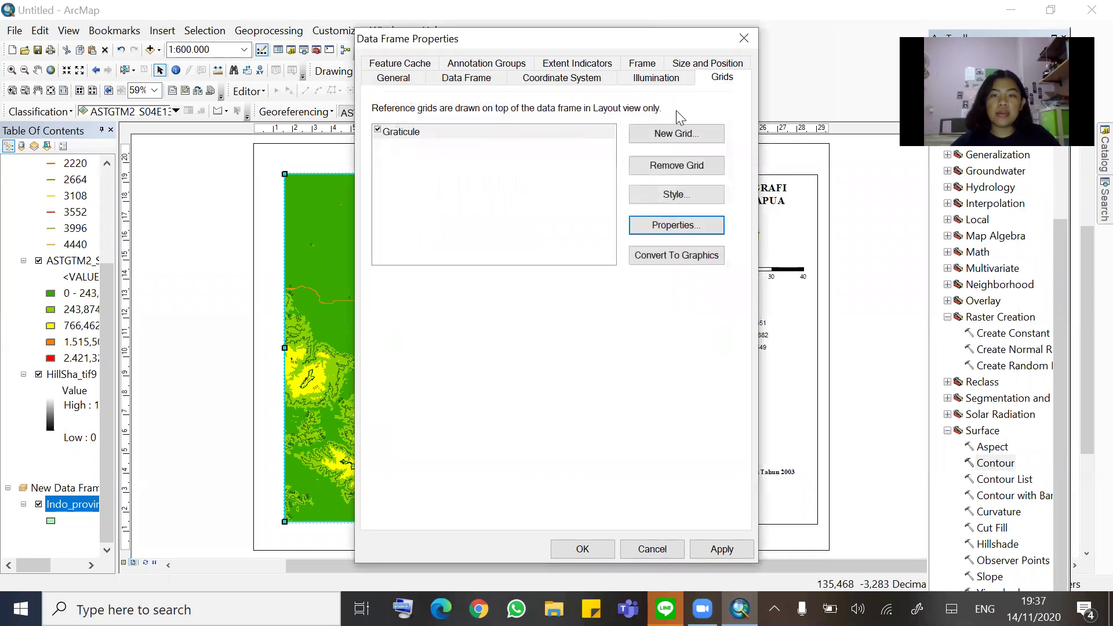
pyautogui.click(658, 228)
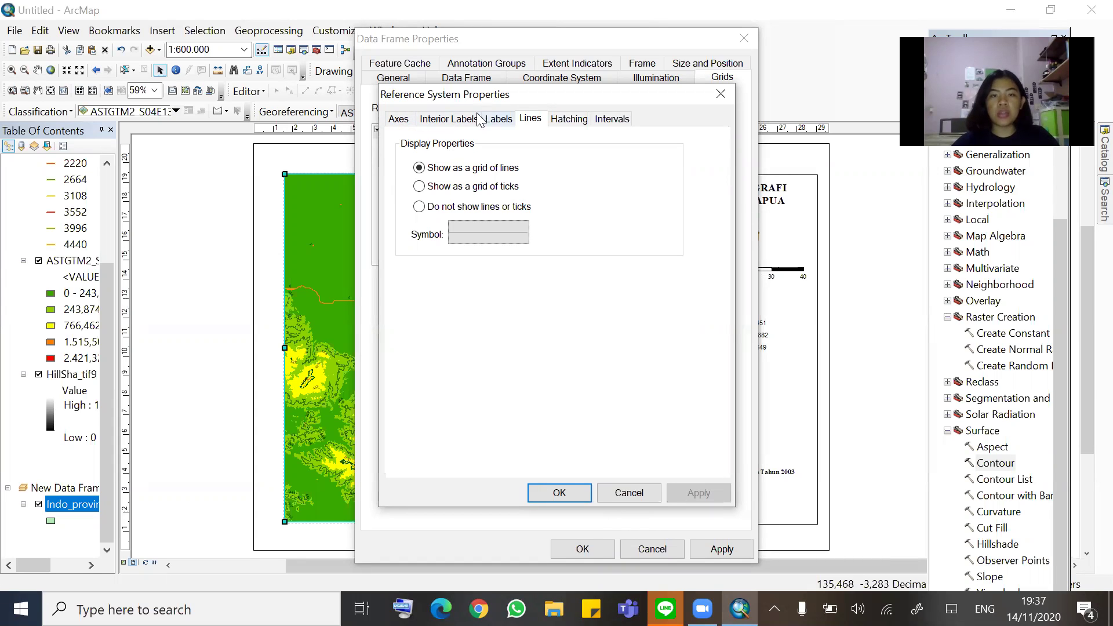
pyautogui.click(609, 123)
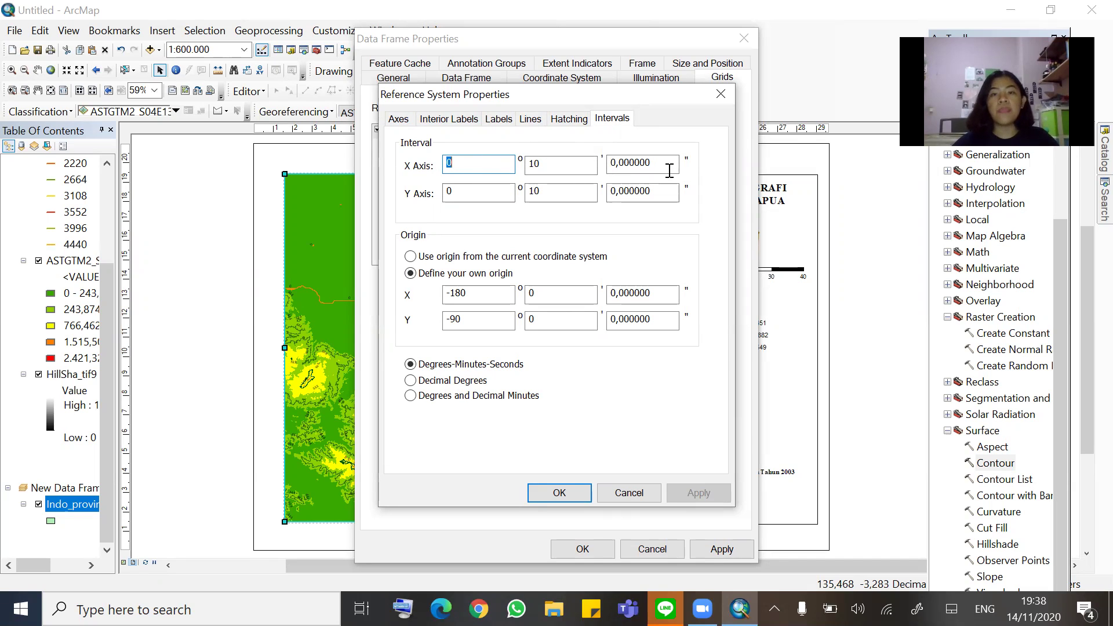
pyautogui.click(556, 168)
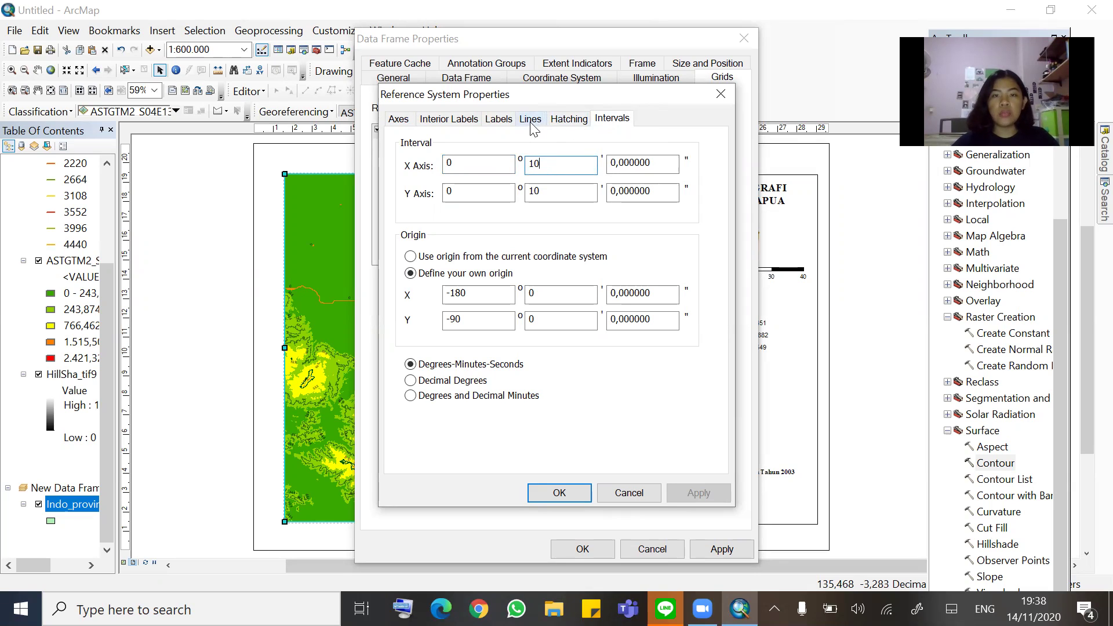
pyautogui.click(512, 124)
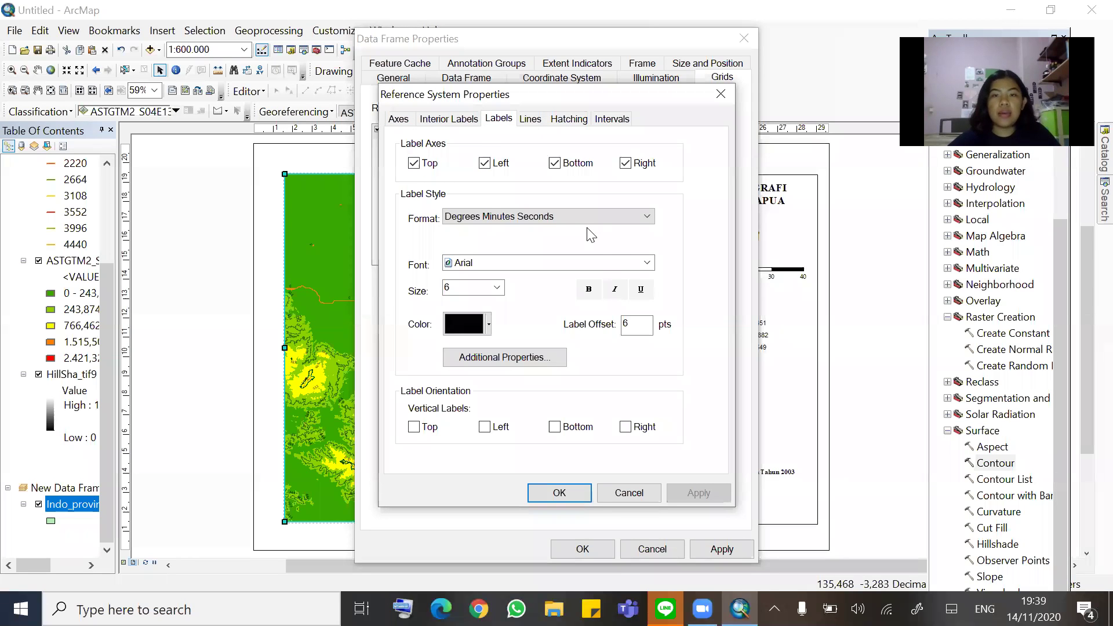
pyautogui.click(610, 119)
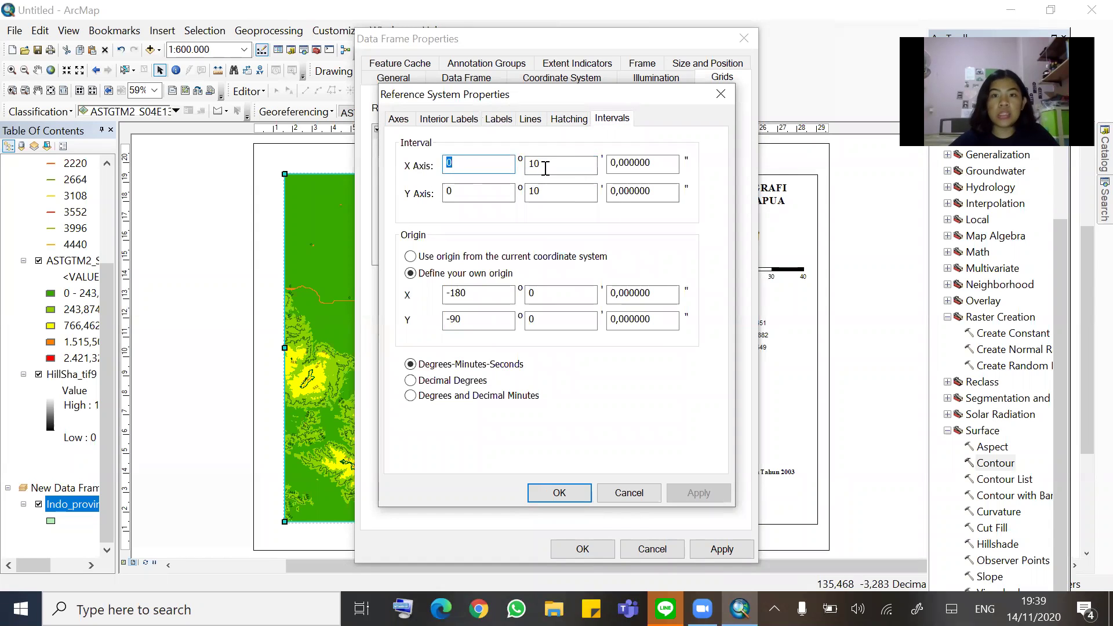
# Configure the main map's graticule labels without right-axis labels, in Times New Roman, with vertical left labels, and apply the grid to the layout
pyautogui.click(502, 121)
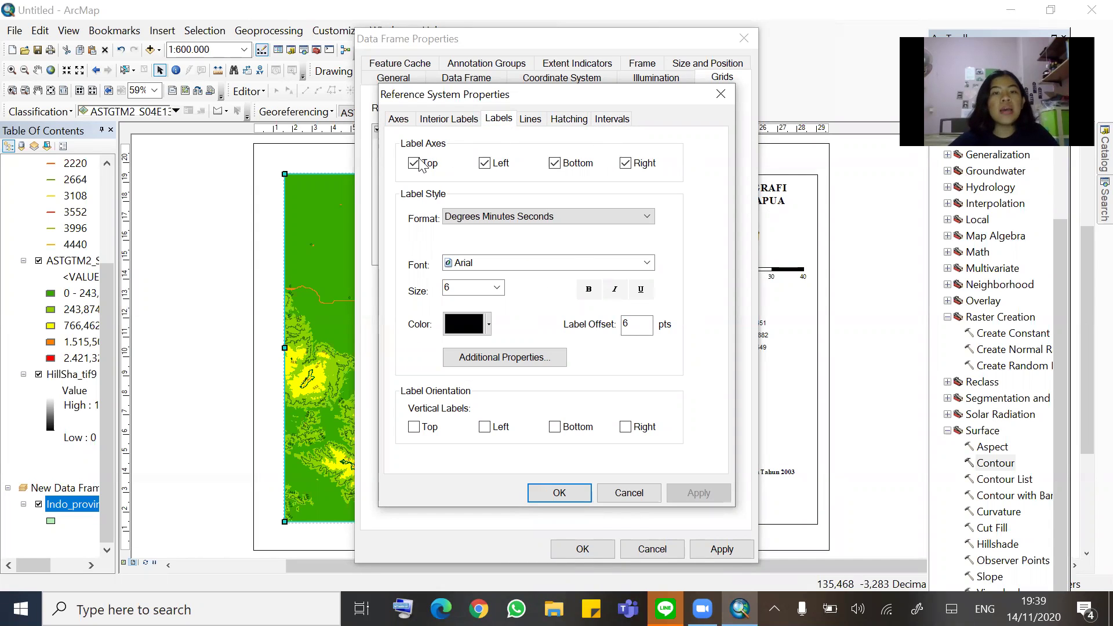
pyautogui.click(633, 166)
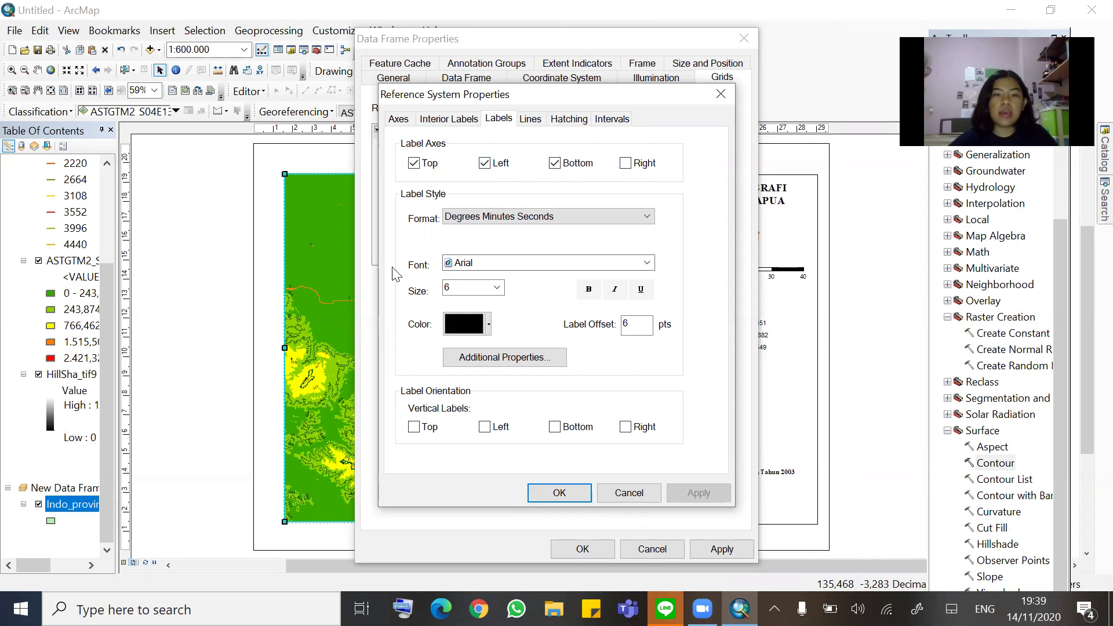
pyautogui.click(502, 259)
pyautogui.write('ti')
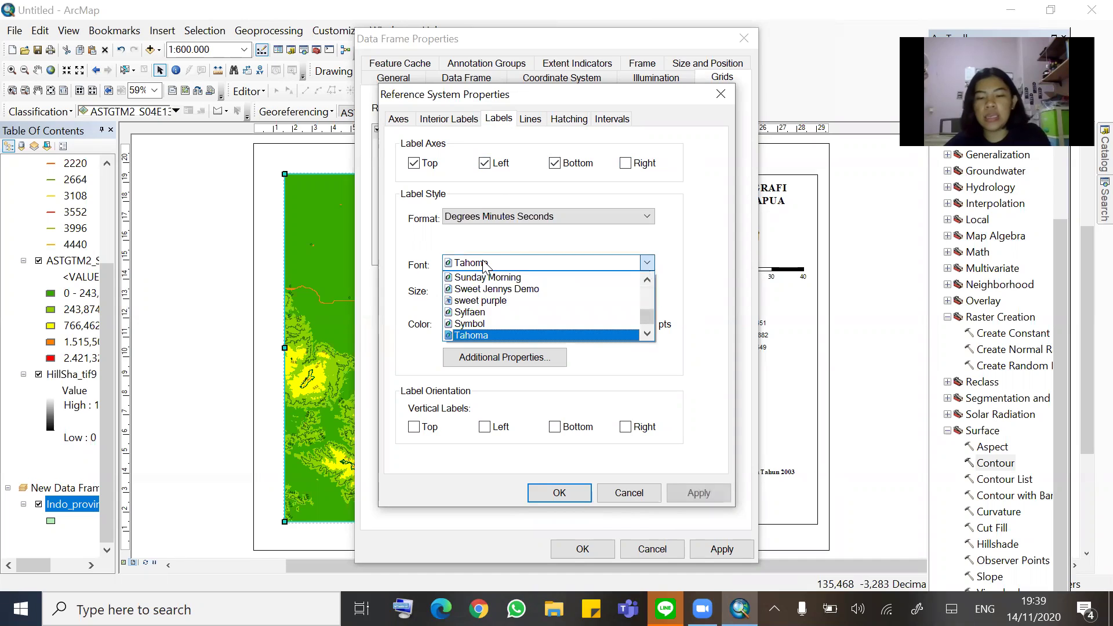
pyautogui.press('Return')
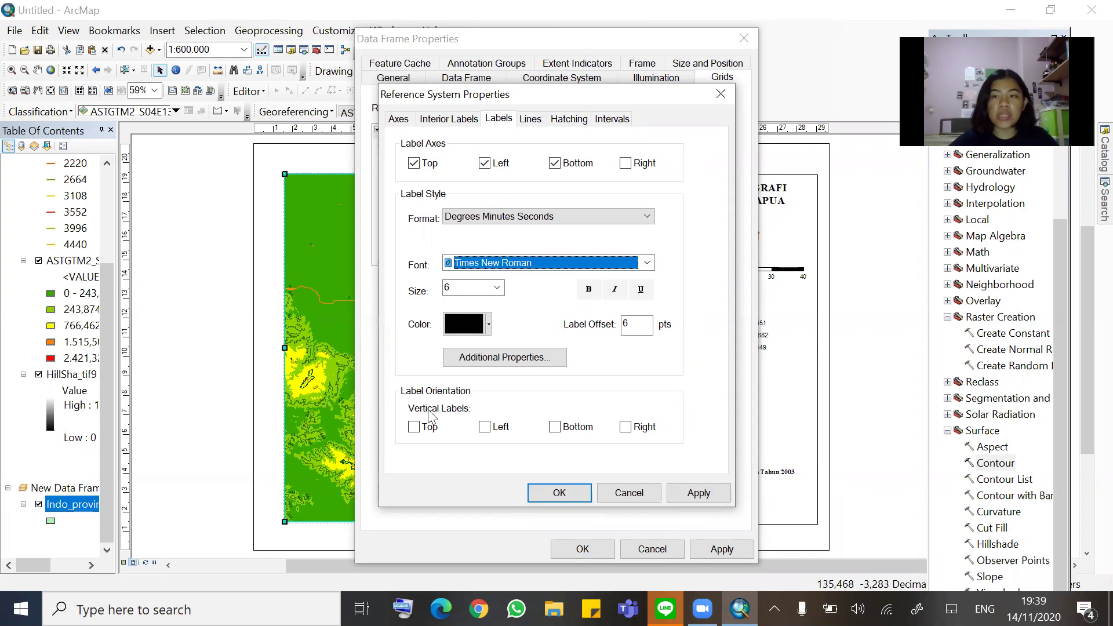
pyautogui.click(493, 429)
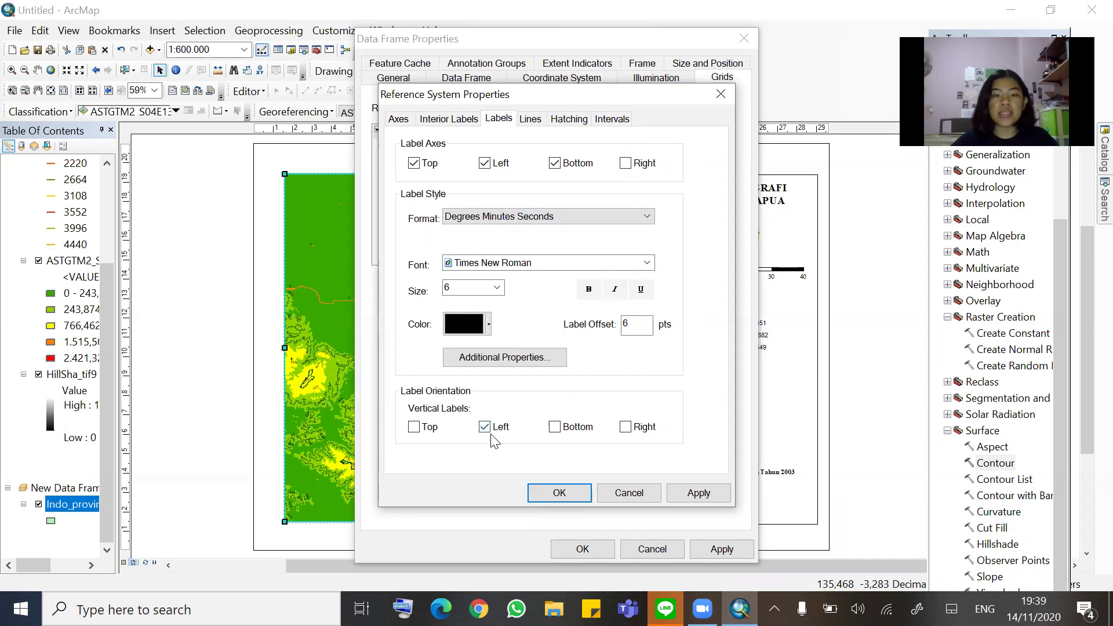
pyautogui.click(569, 494)
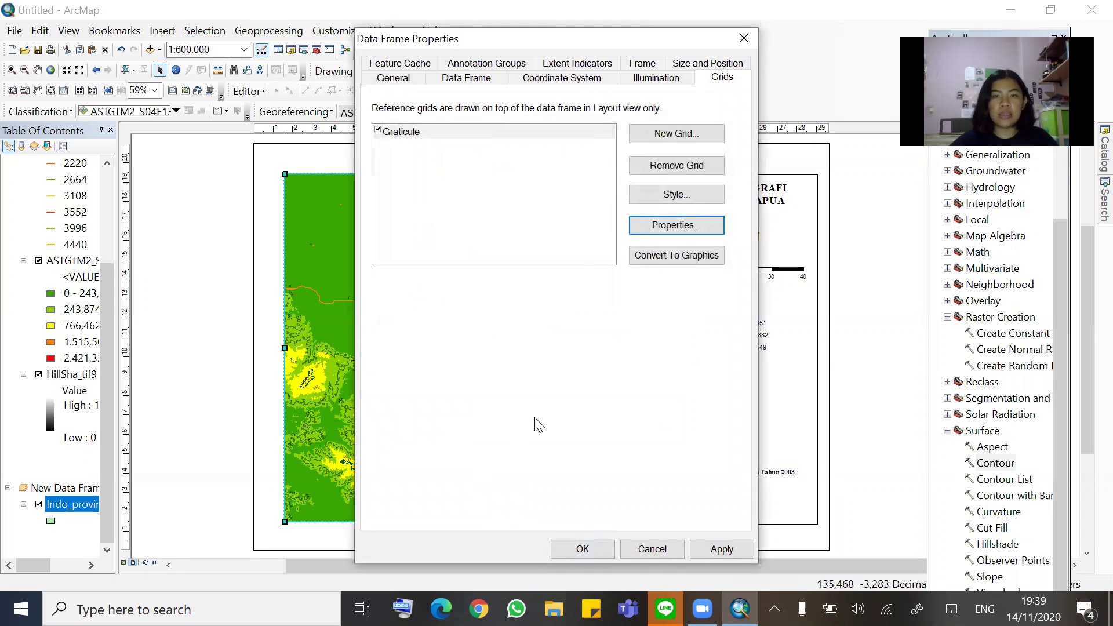
pyautogui.click(583, 545)
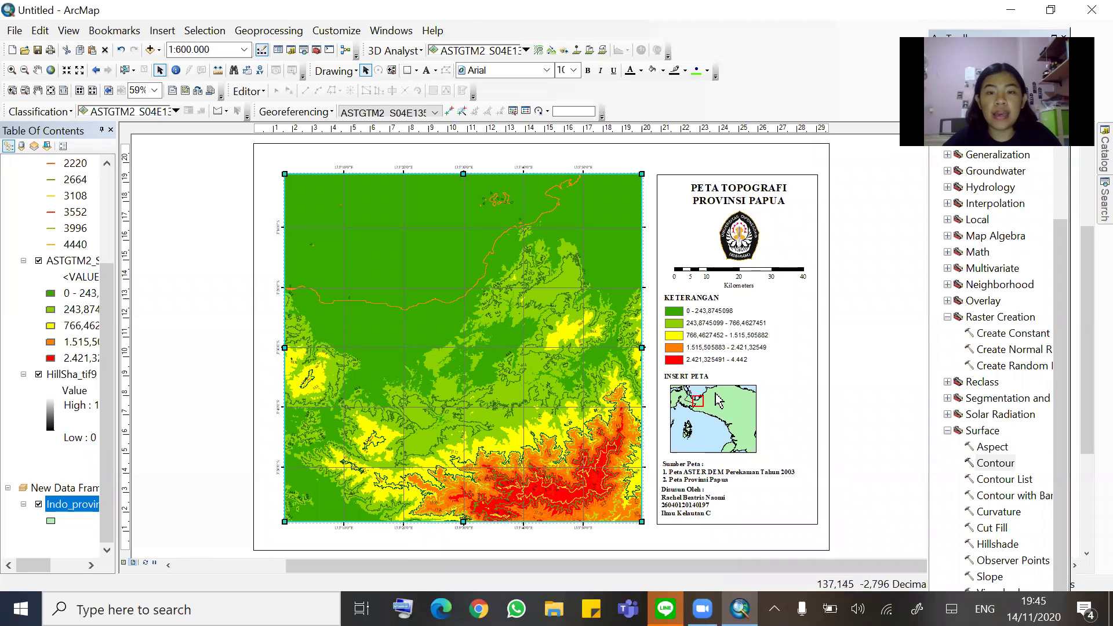
# Add a graticule of meridians and parallels to the inset map's data frame
pyautogui.click(698, 423)
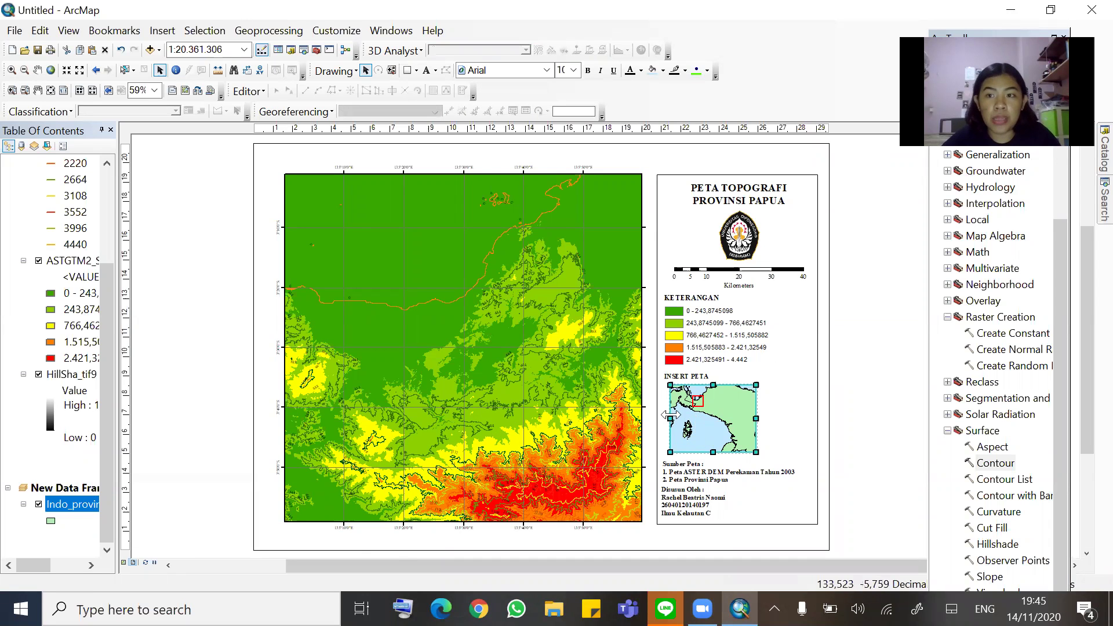
pyautogui.rightClick(698, 432)
pyautogui.click(739, 423)
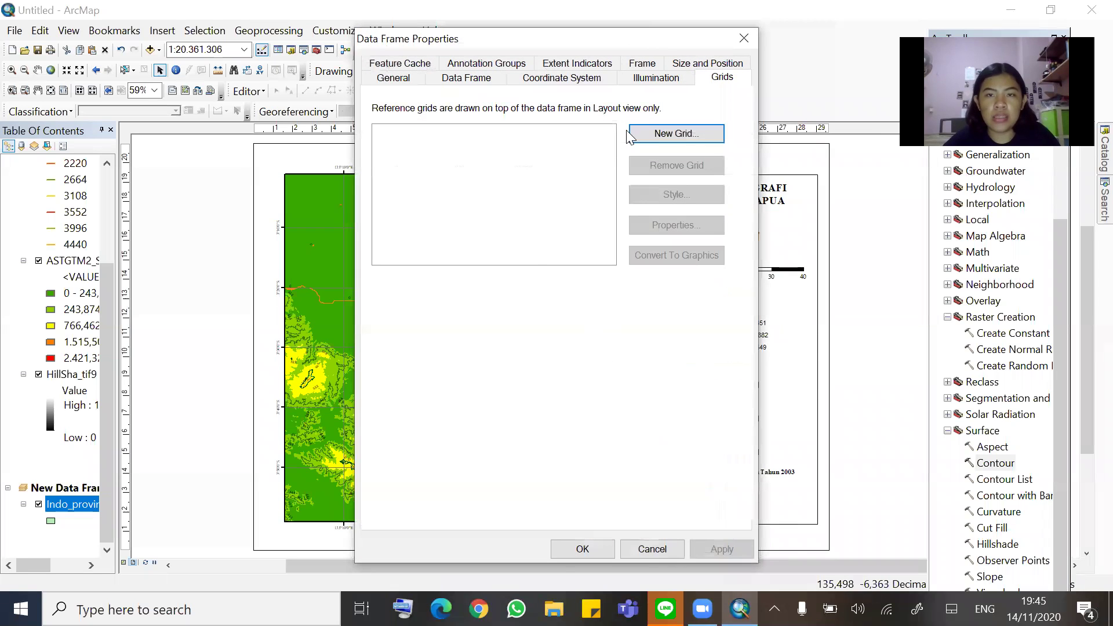
pyautogui.click(694, 139)
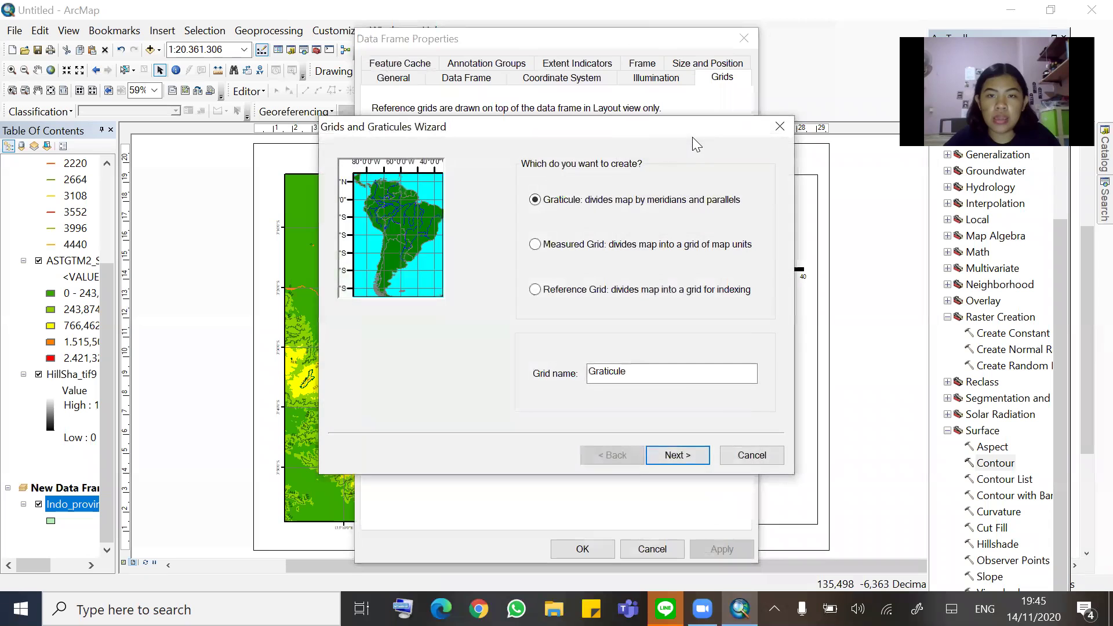
pyautogui.click(699, 455)
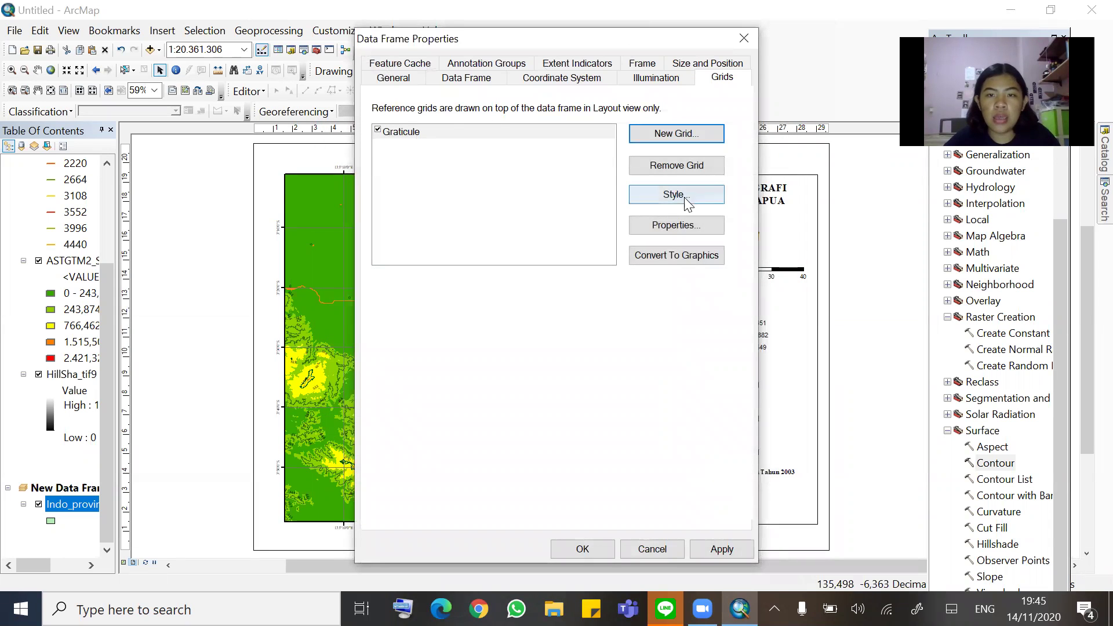
# Turn off the inset graticule's right-axis labels and make its left labels vertical, keeping the 1-degree X and Y intervals
pyautogui.click(681, 223)
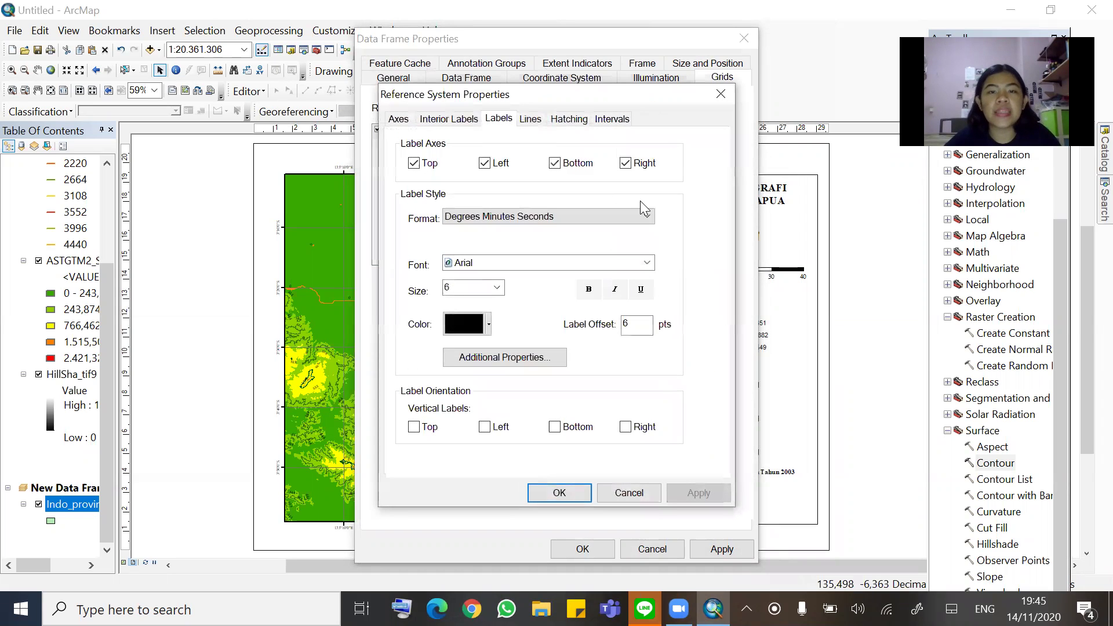
pyautogui.click(612, 119)
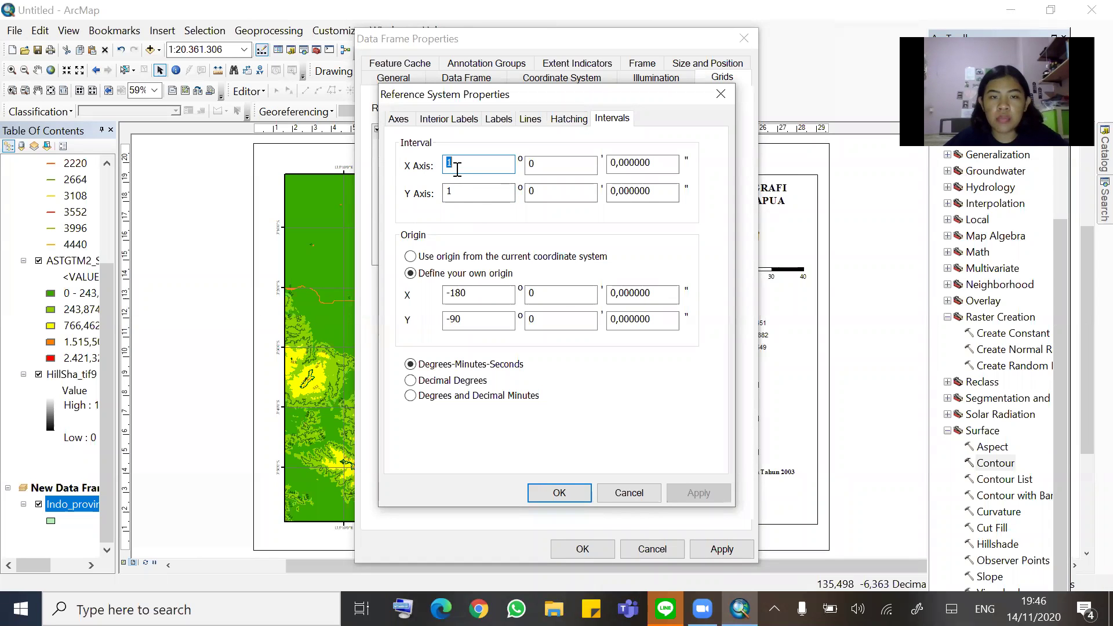
pyautogui.click(478, 193)
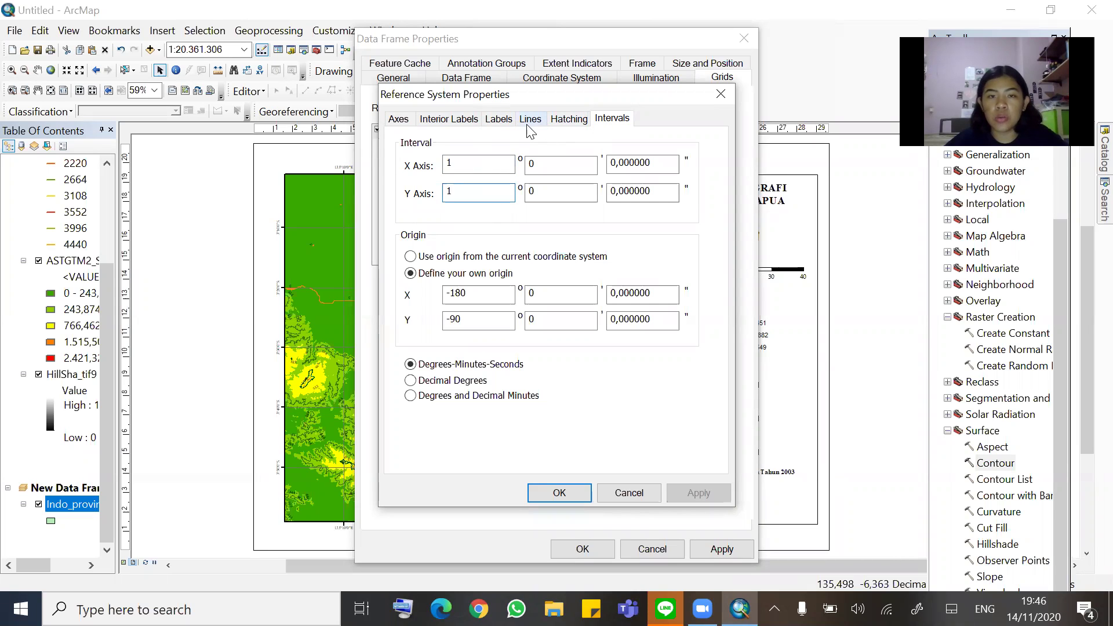
pyautogui.click(506, 127)
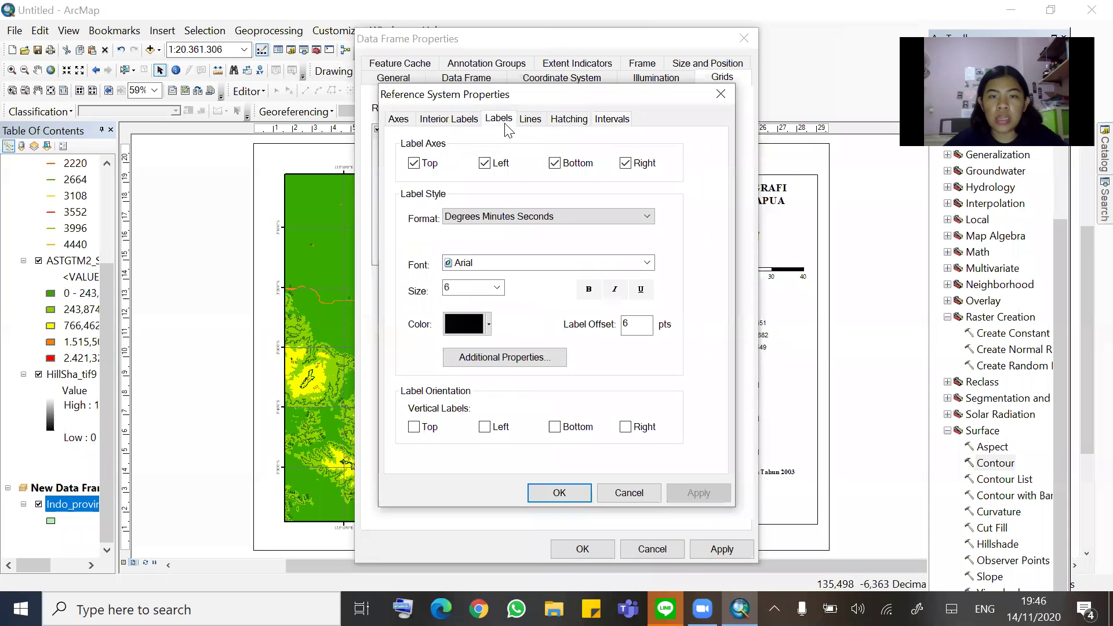
pyautogui.click(627, 164)
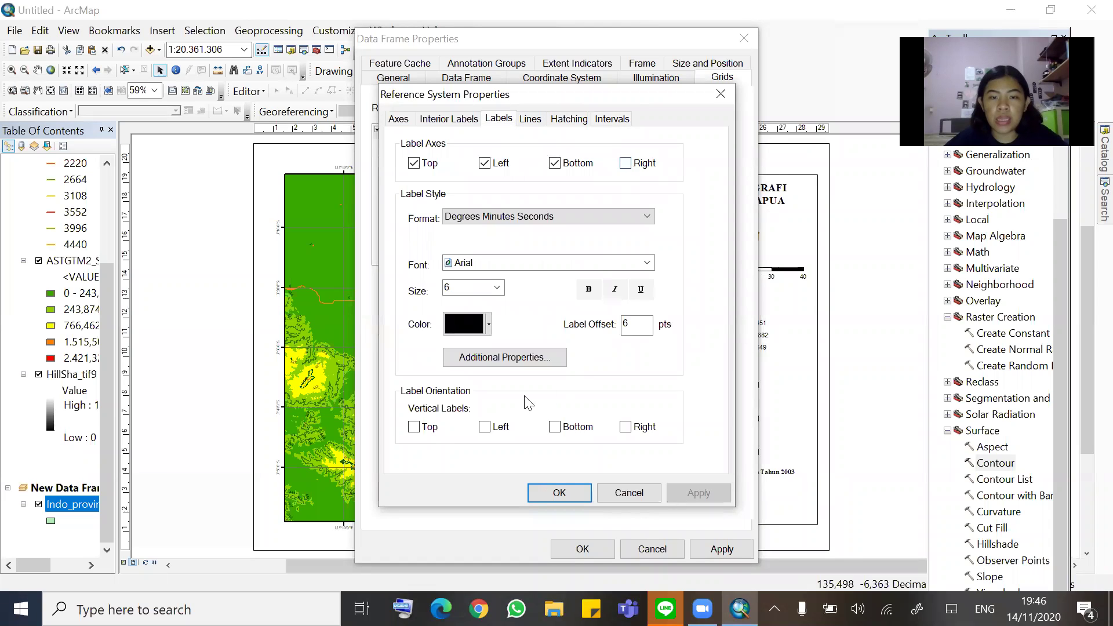
pyautogui.click(485, 426)
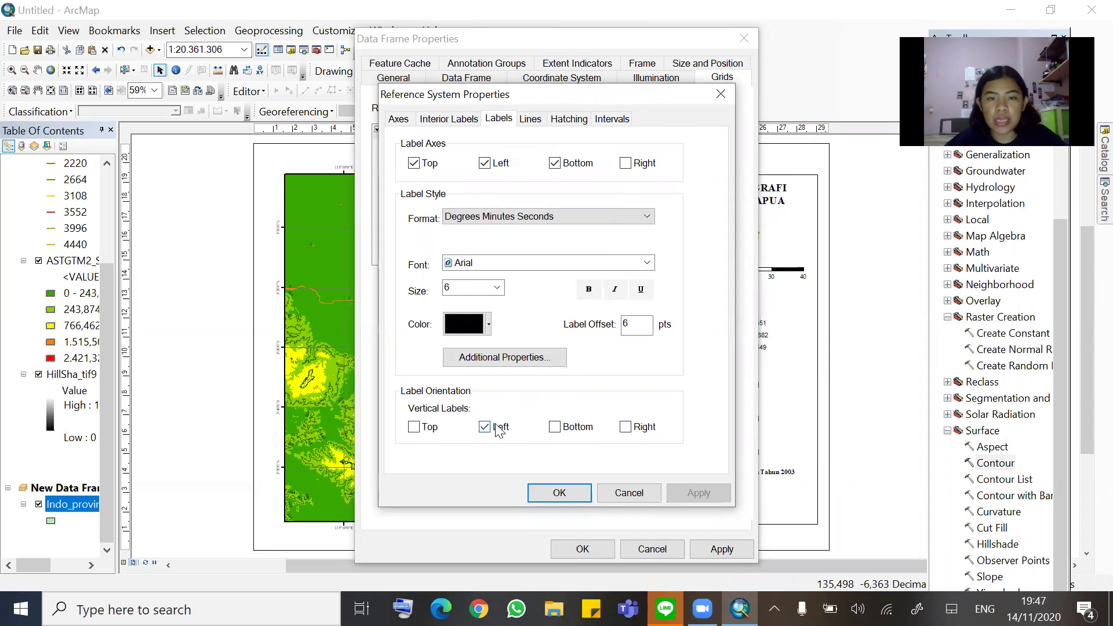
# Set the inset graticule's label font to Times New Roman and apply the grid to the layout
pyautogui.click(493, 264)
pyautogui.press('t')
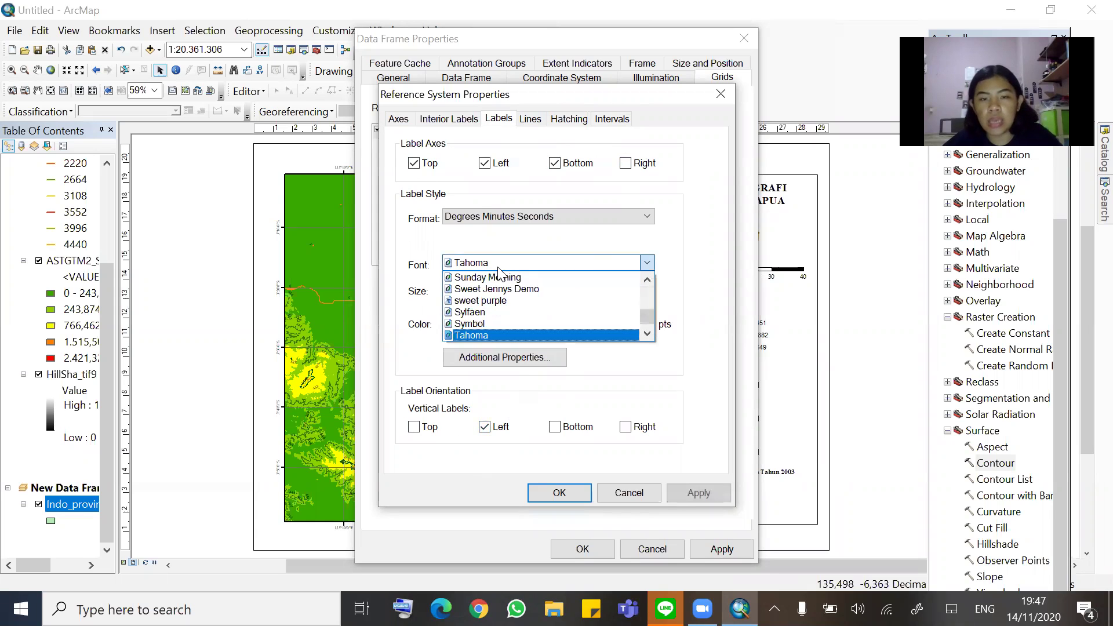
pyautogui.scroll(-2, 502, 295)
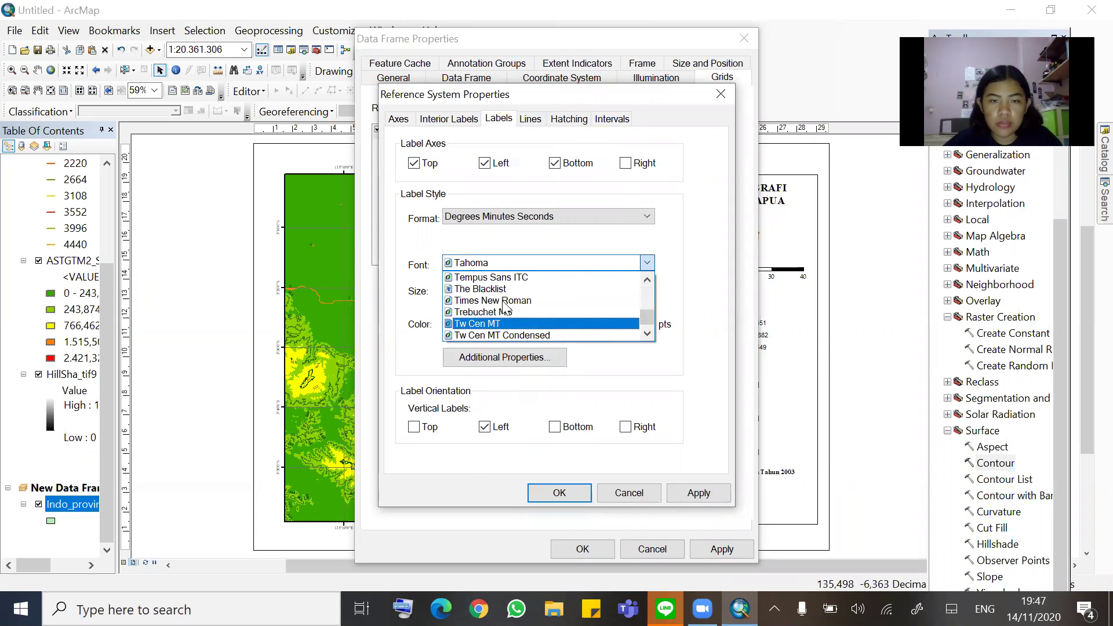
pyautogui.scroll(-2, 529, 320)
pyautogui.scroll(2, 533, 323)
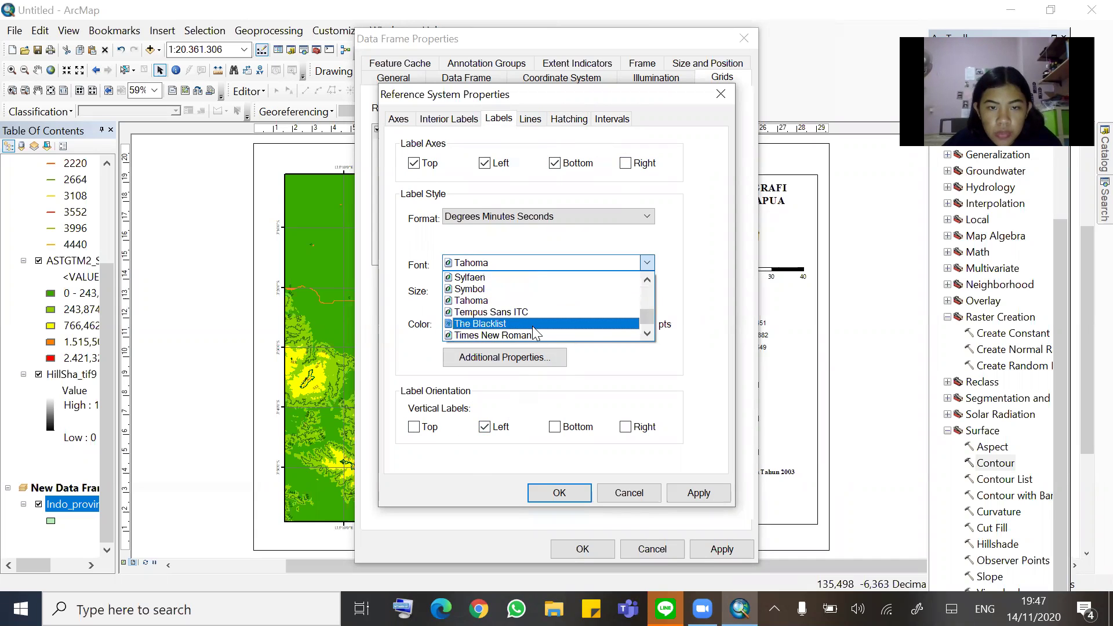
pyautogui.click(531, 335)
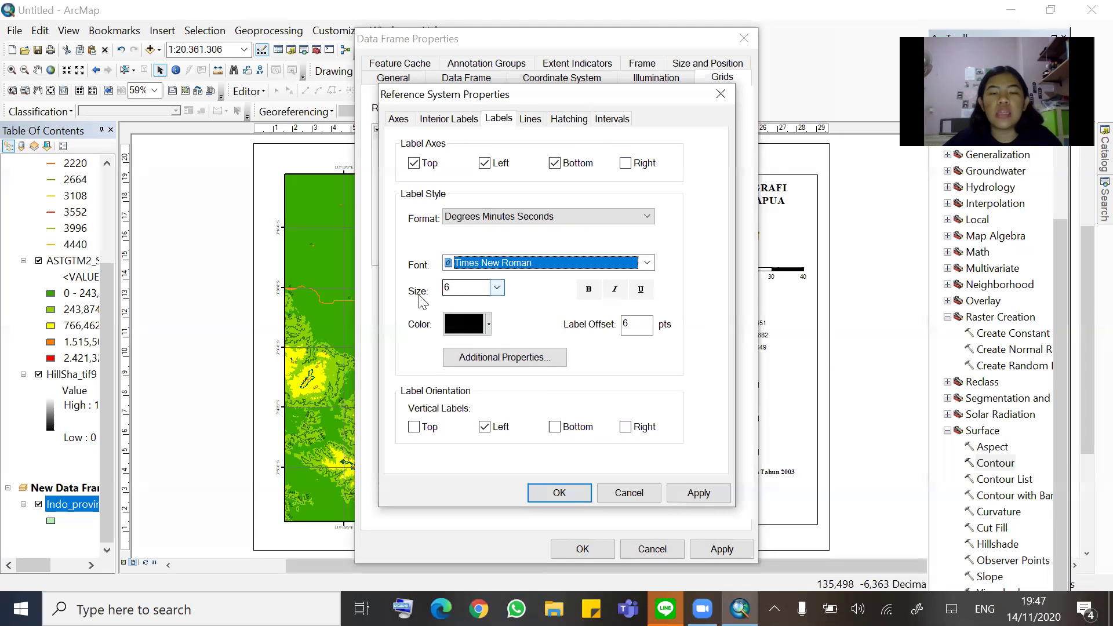
pyautogui.click(560, 492)
pyautogui.click(584, 547)
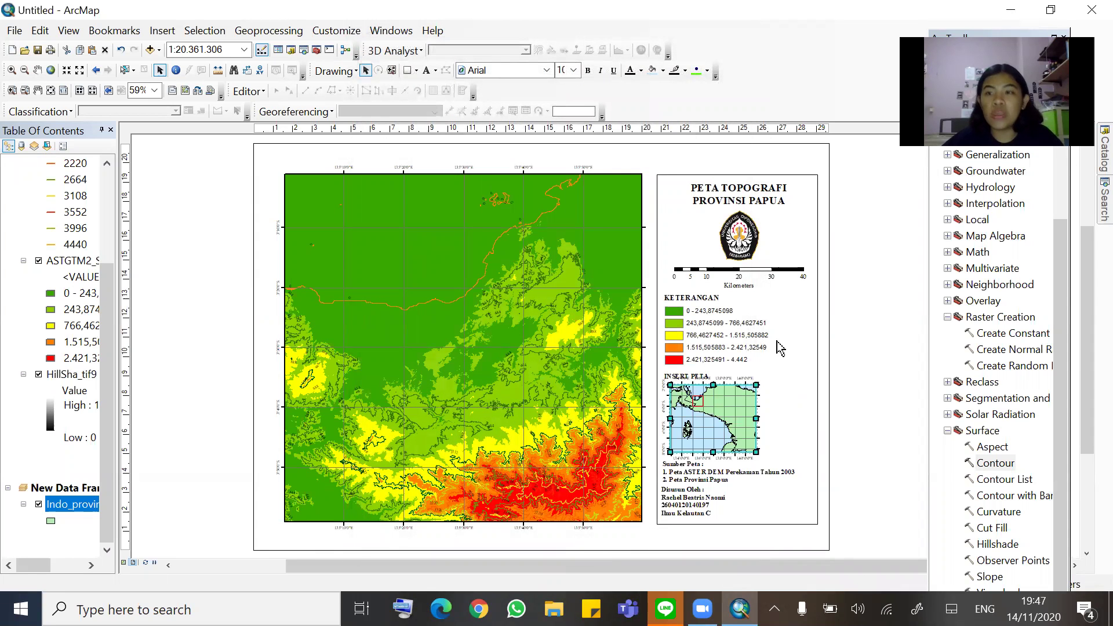
pyautogui.click(899, 407)
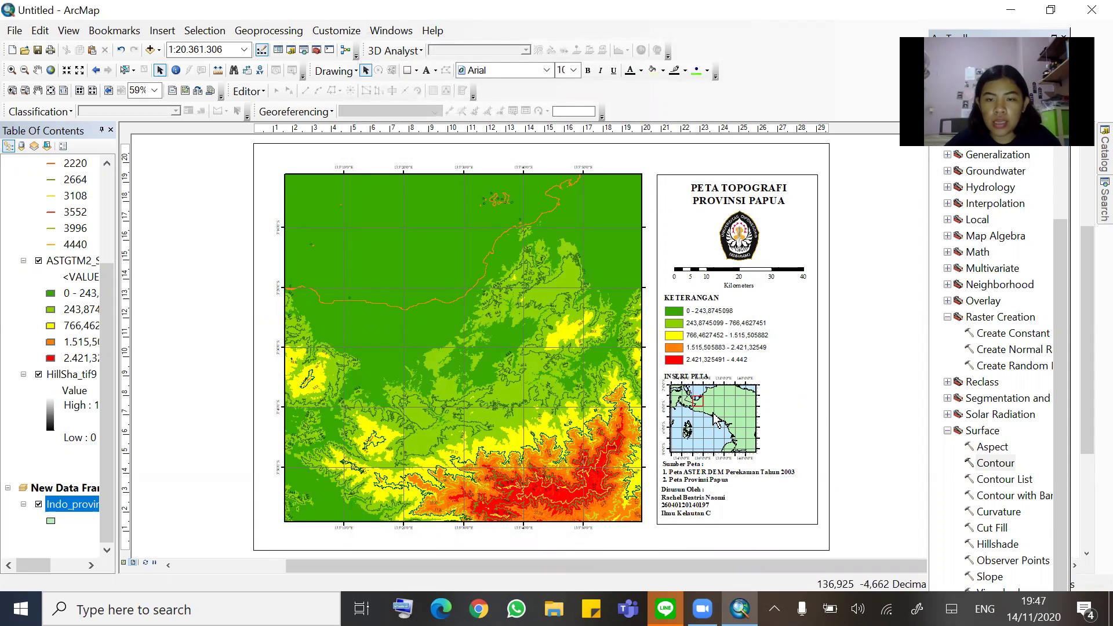
# Nudge the map title, the logo and the scale bar slightly up in the information panel
pyautogui.click(751, 201)
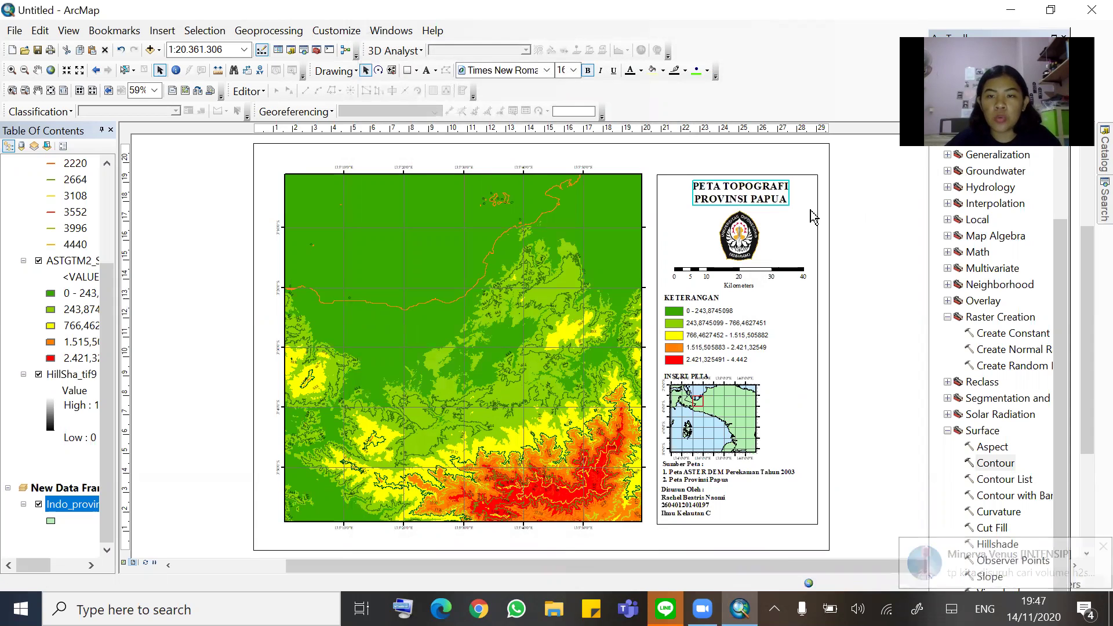
pyautogui.doubleClick(741, 237)
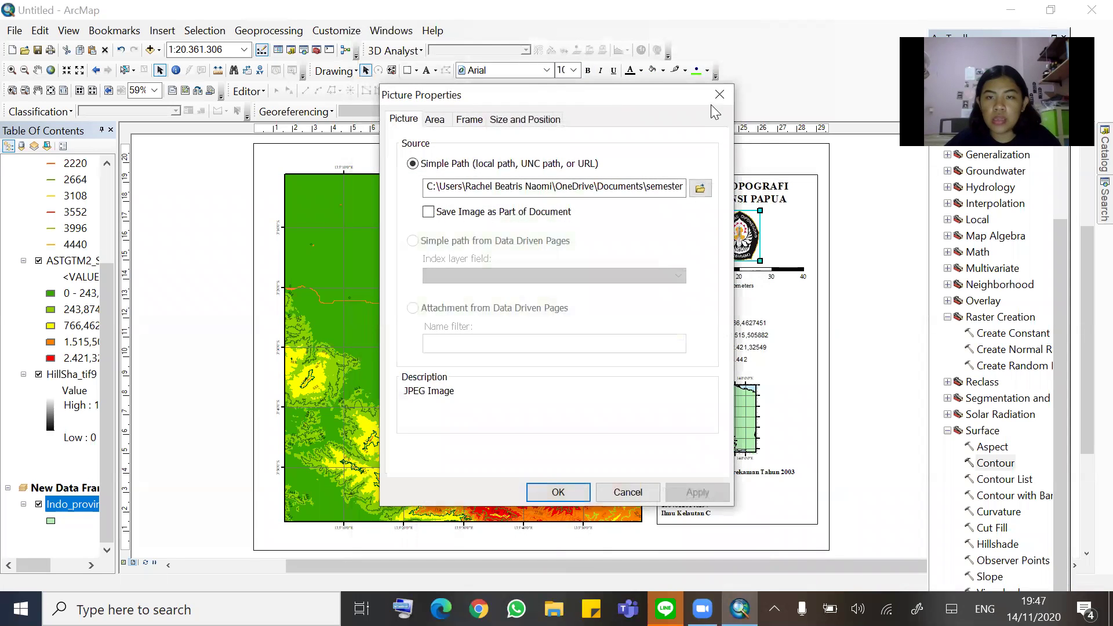
pyautogui.click(720, 94)
pyautogui.moveTo(735, 229); pyautogui.dragTo(738, 226)
pyautogui.moveTo(753, 273); pyautogui.dragTo(760, 265)
pyautogui.click(858, 280)
# Move the Keterangan legend and the INSERT PETA heading up to clear the inset's graticule labels
pyautogui.moveTo(709, 326); pyautogui.dragTo(707, 318)
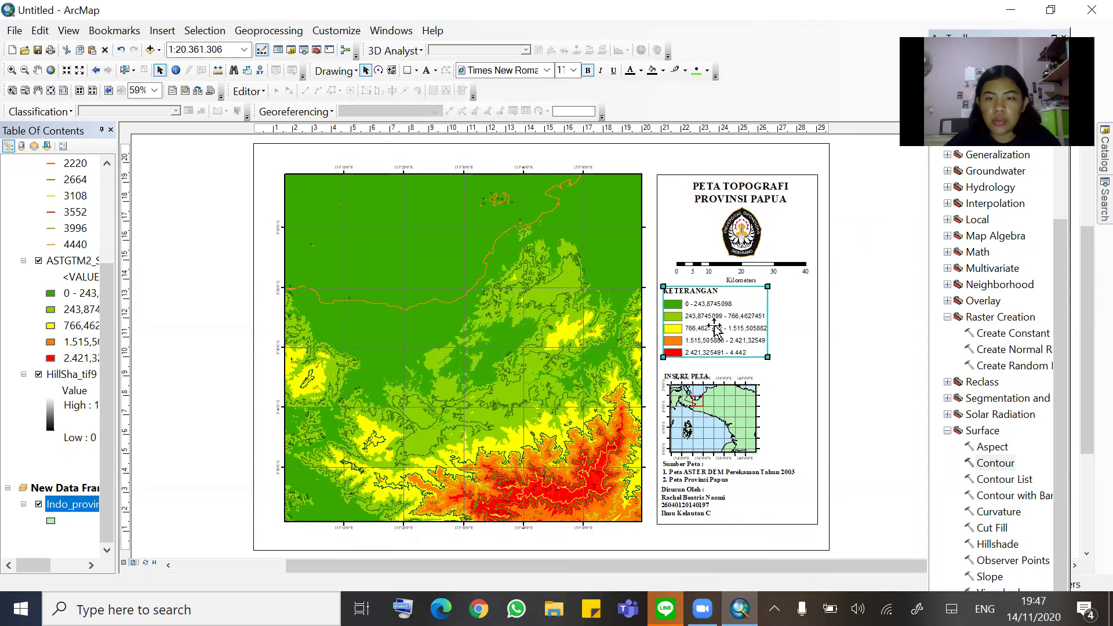
pyautogui.moveTo(696, 378); pyautogui.dragTo(695, 369)
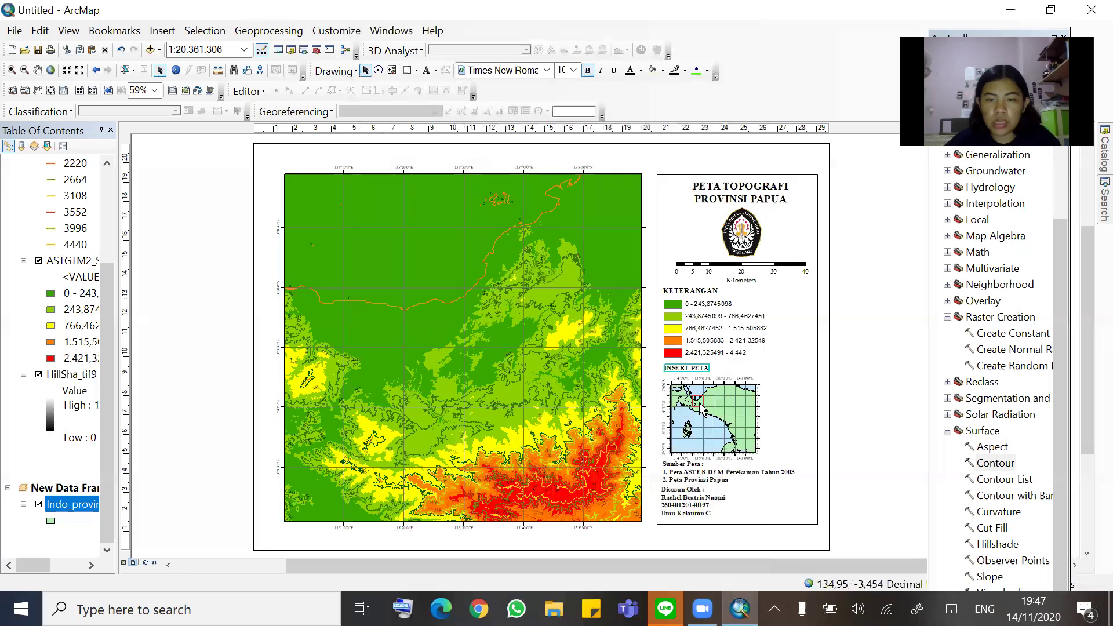
pyautogui.click(728, 422)
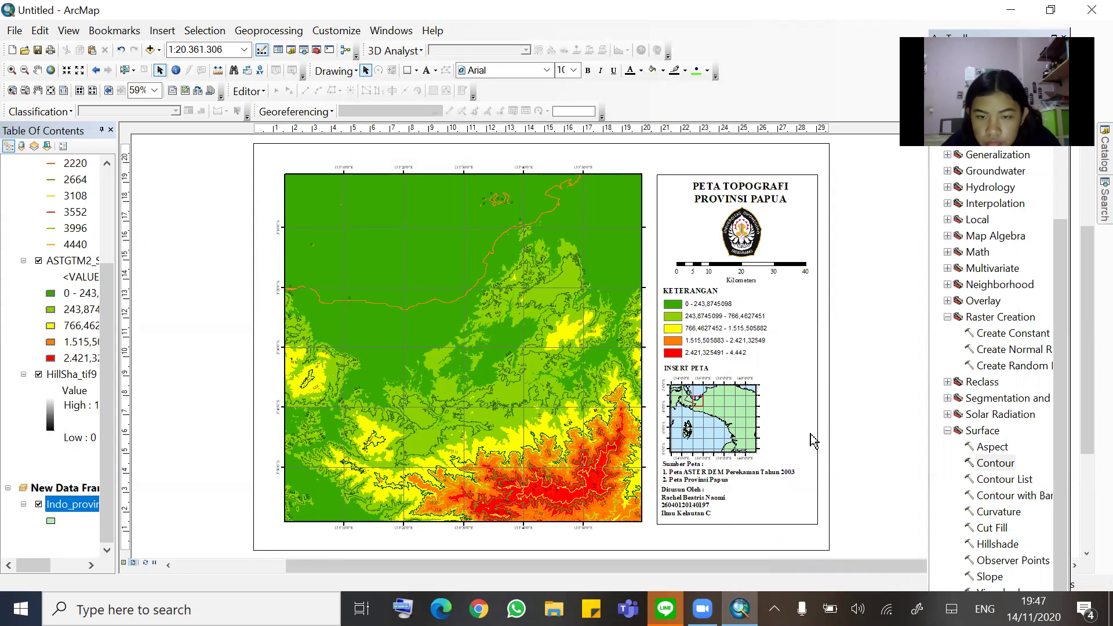
# Shift the Disusun Oleh credit block slightly down in the information panel and shrink the Keterangan legend by its lower corner
pyautogui.click(708, 514)
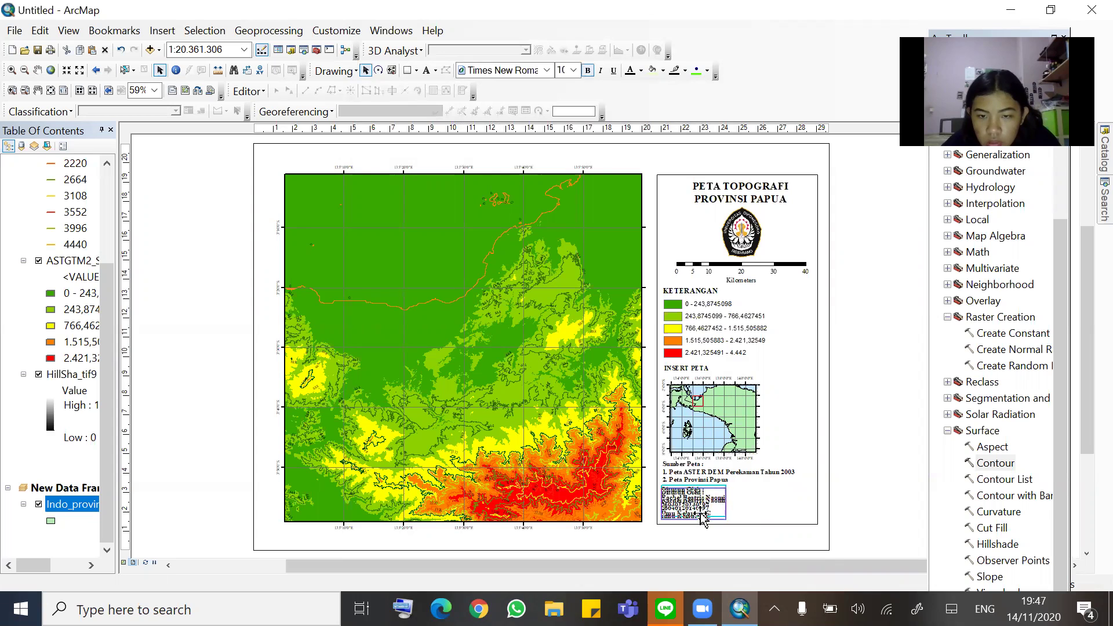
pyautogui.click(761, 348)
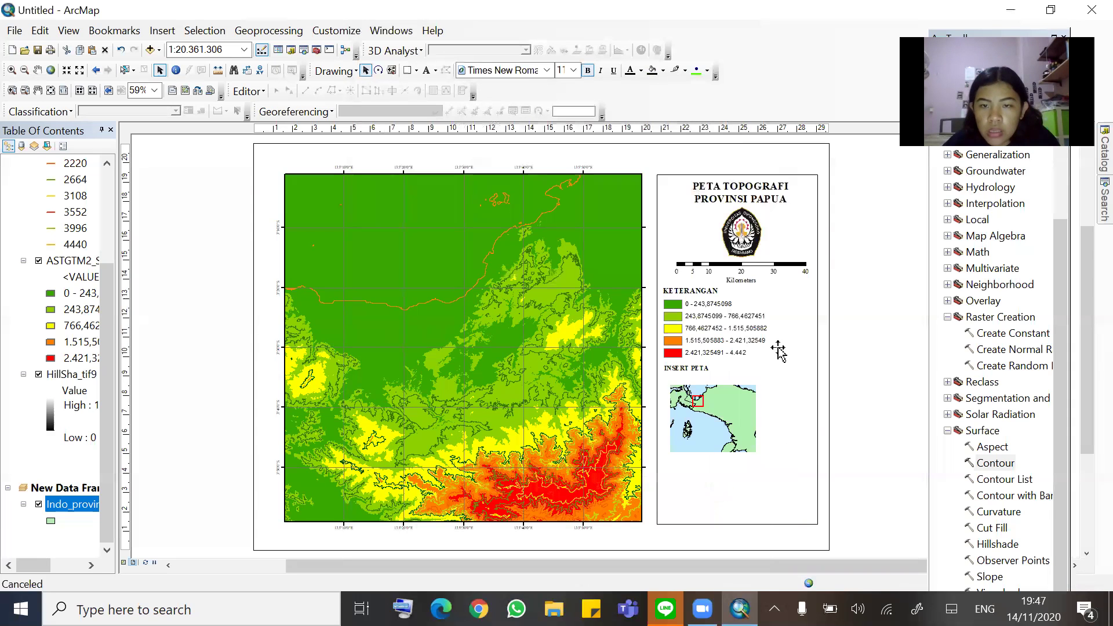
pyautogui.moveTo(768, 357); pyautogui.dragTo(751, 346)
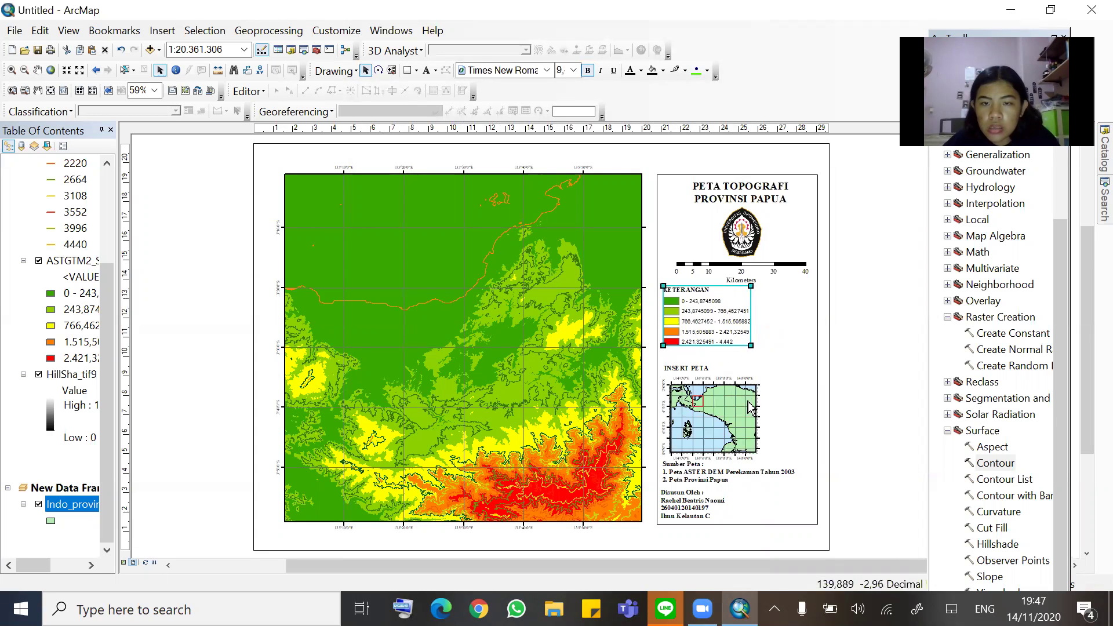
pyautogui.click(717, 411)
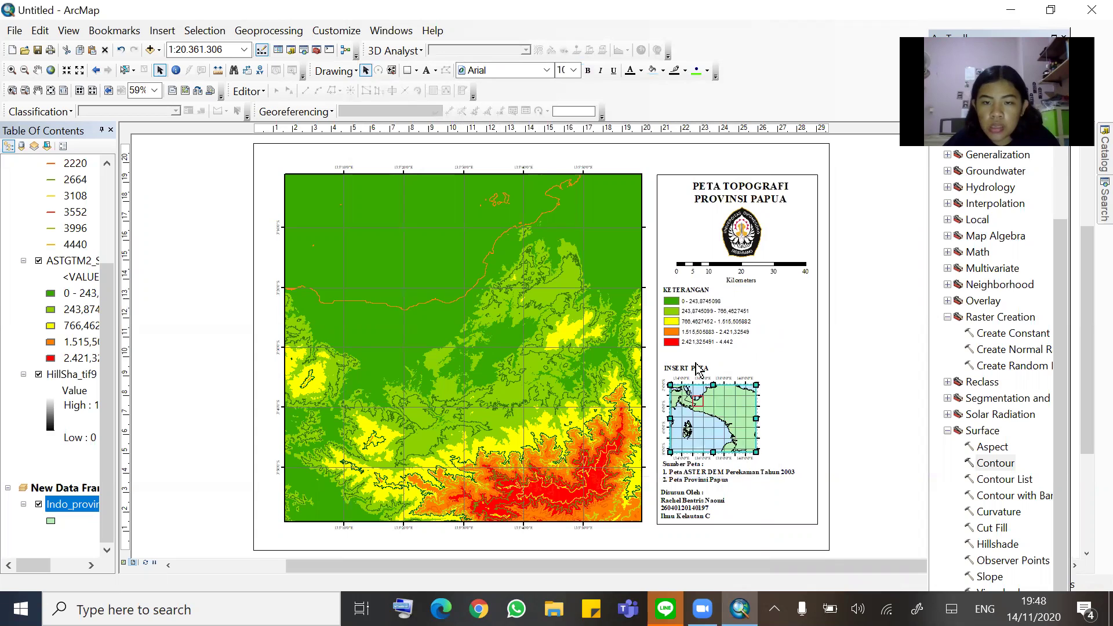
pyautogui.click(899, 376)
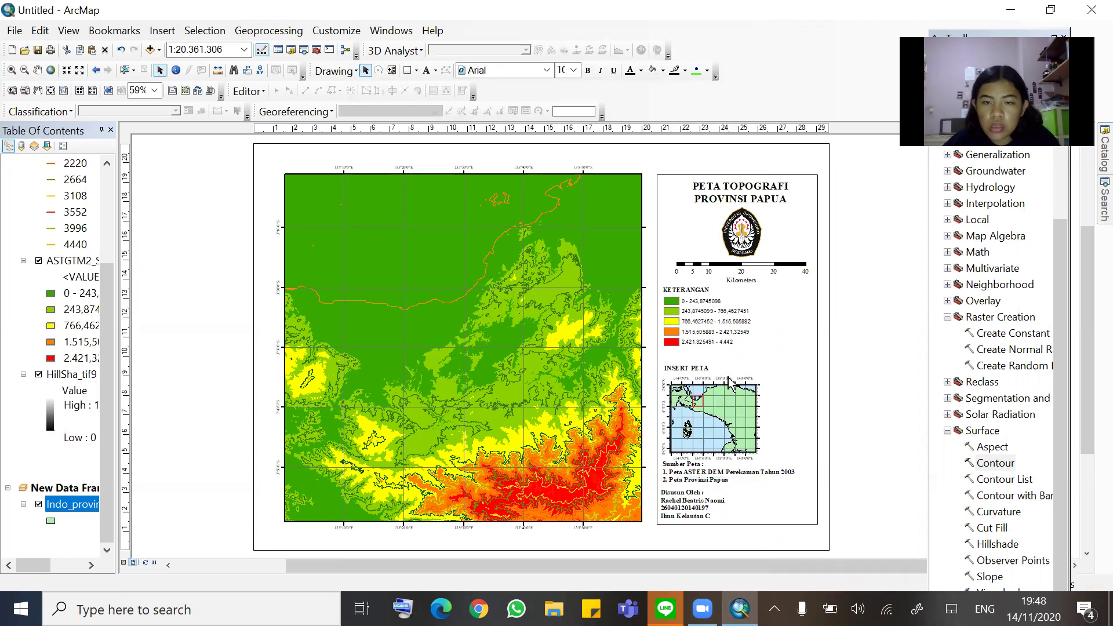
# Move the INSERT PETA heading up beneath the shrunken legend and raise the inset map so its graticule labels clear the heading
pyautogui.moveTo(703, 376); pyautogui.dragTo(697, 356)
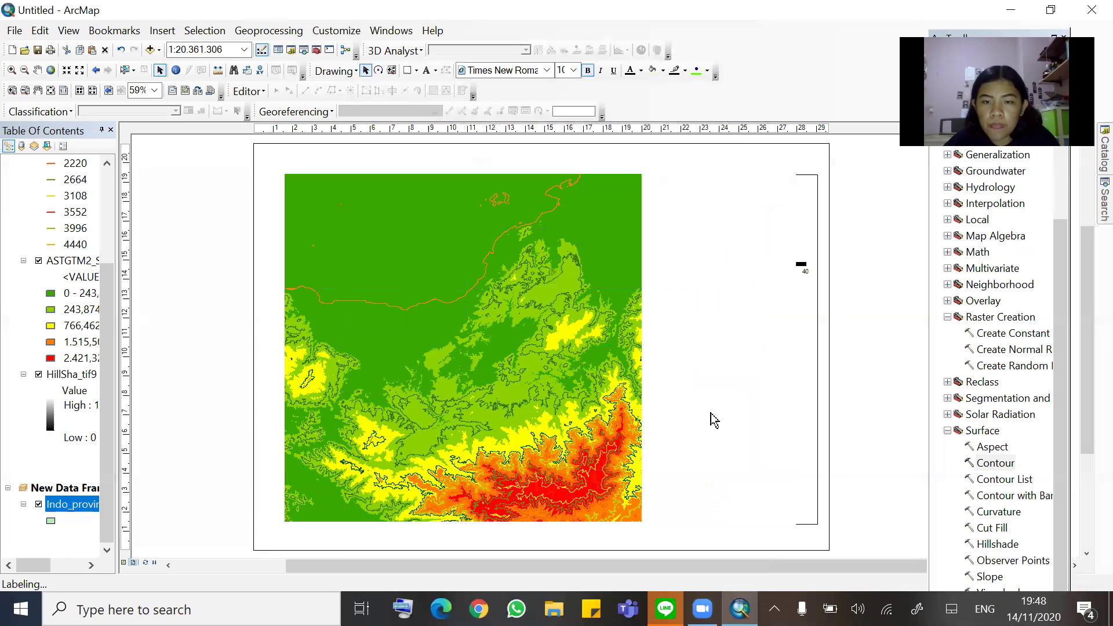
pyautogui.click(715, 417)
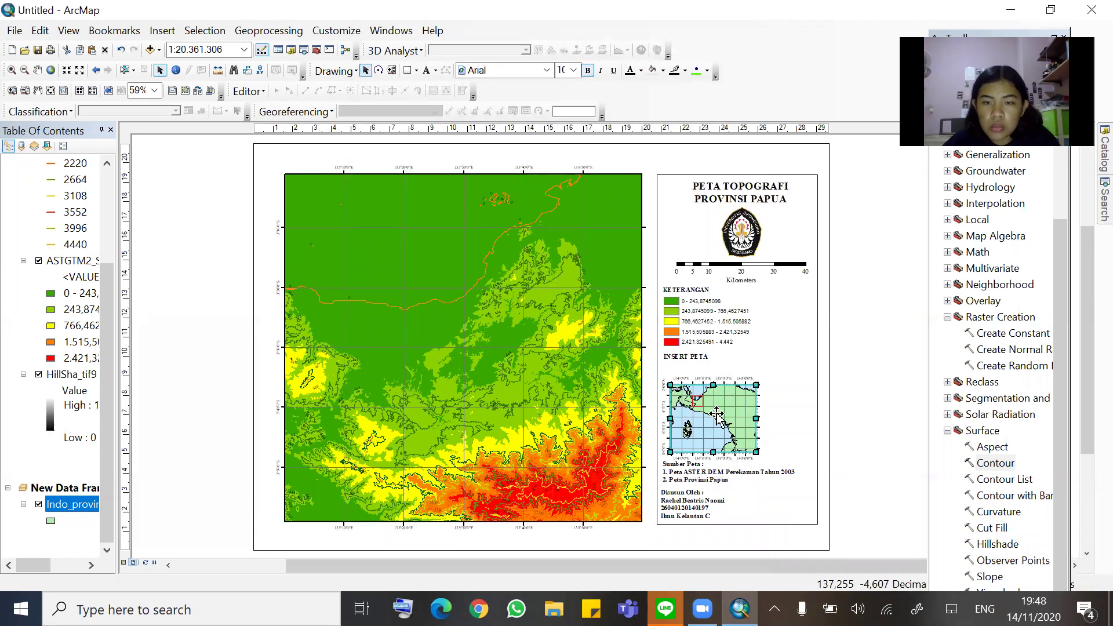
pyautogui.moveTo(715, 413); pyautogui.dragTo(716, 404)
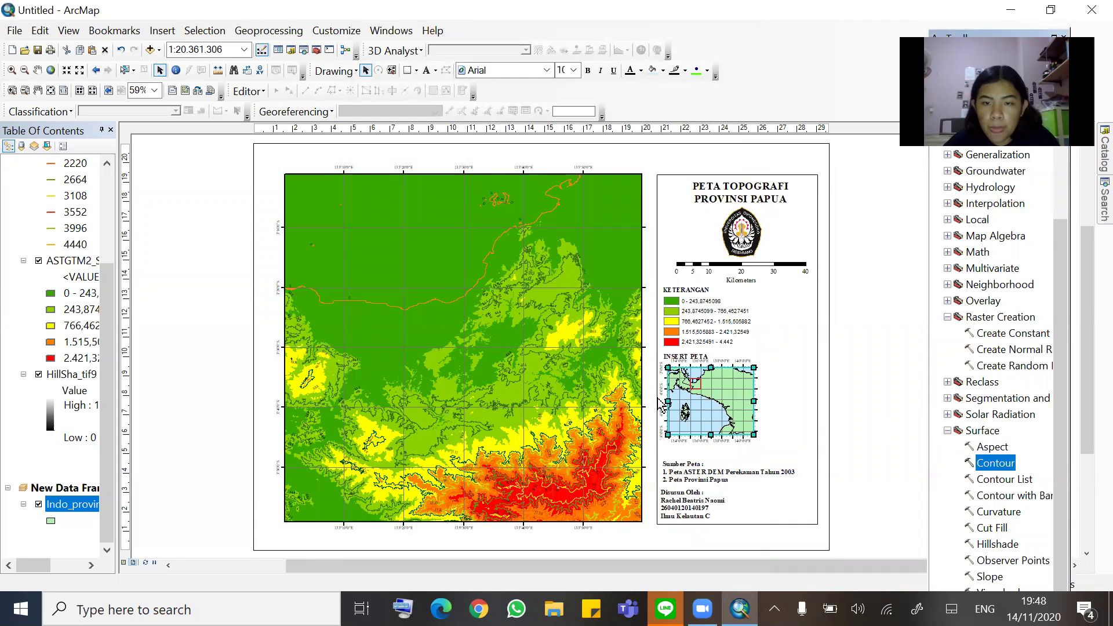
pyautogui.doubleClick(725, 408)
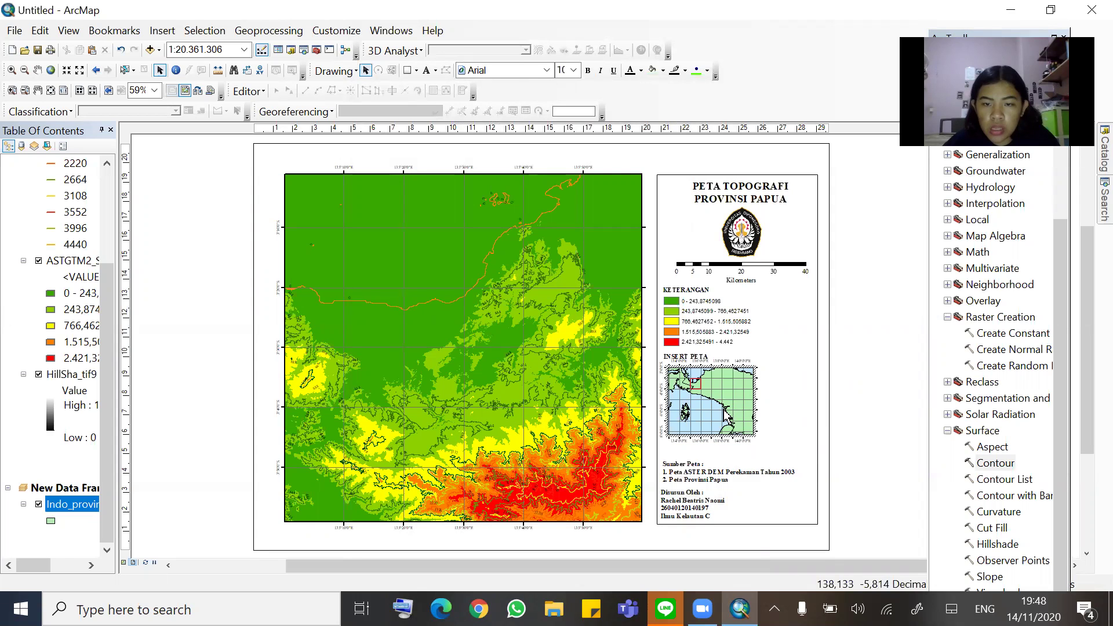
pyautogui.click(881, 396)
pyautogui.doubleClick(696, 428)
pyautogui.click(842, 388)
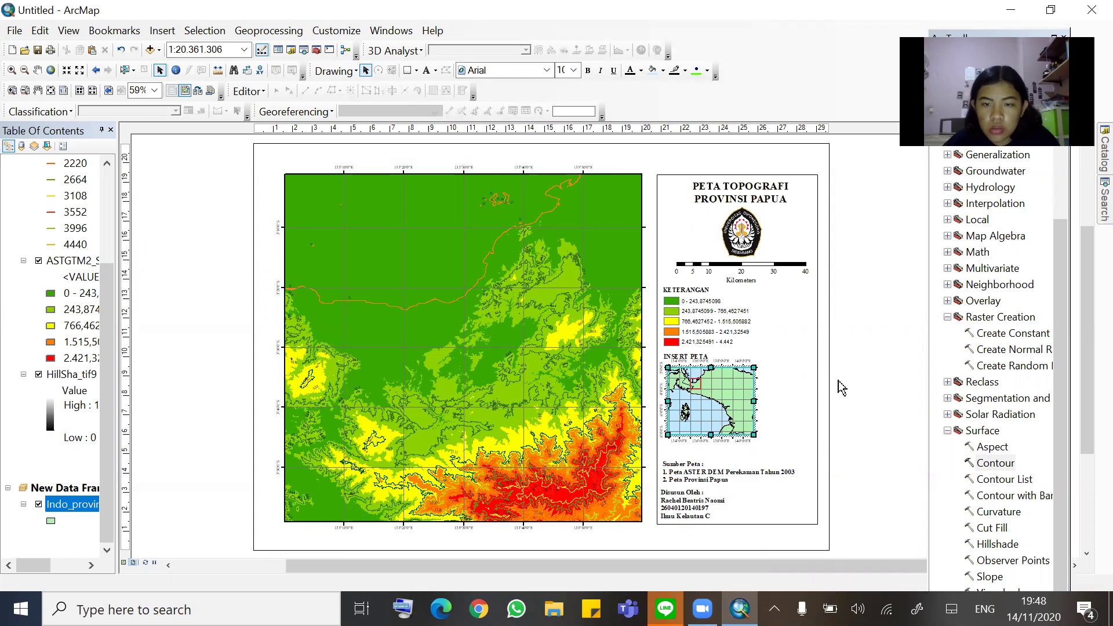
pyautogui.click(719, 417)
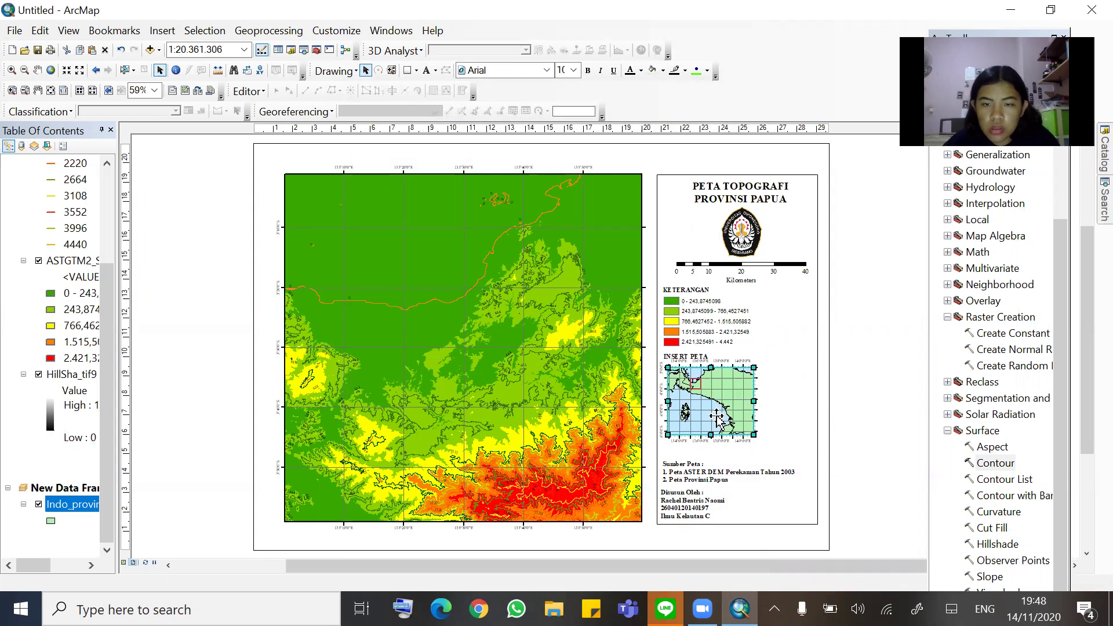
pyautogui.moveTo(718, 416); pyautogui.dragTo(718, 420)
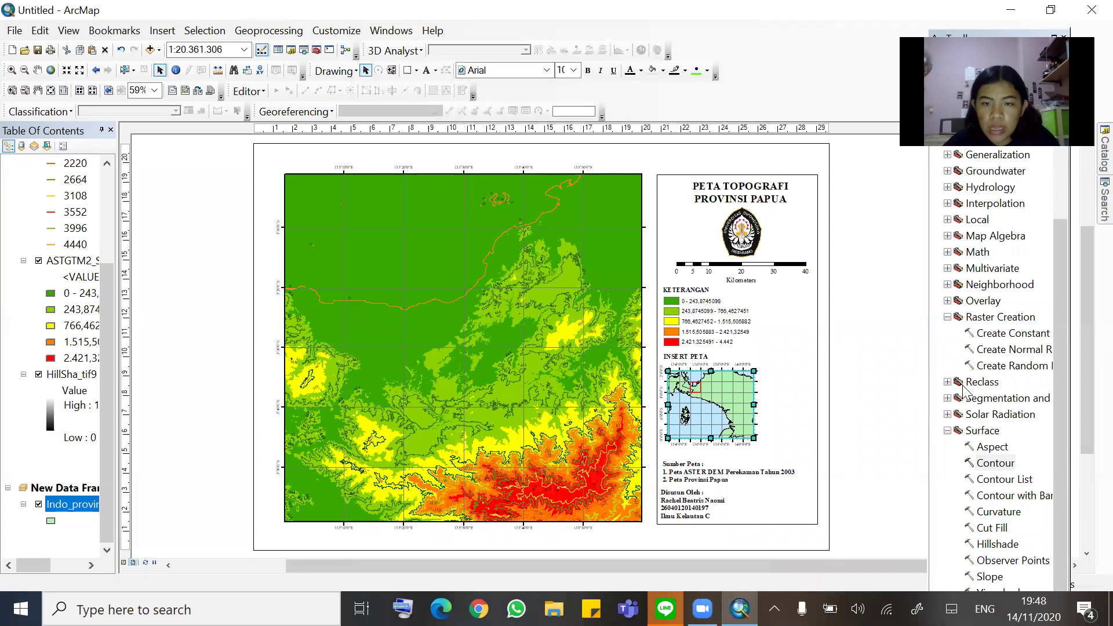
# Move the Sumber Peta text slightly up below the inset map and set its font size to 11
pyautogui.click(700, 479)
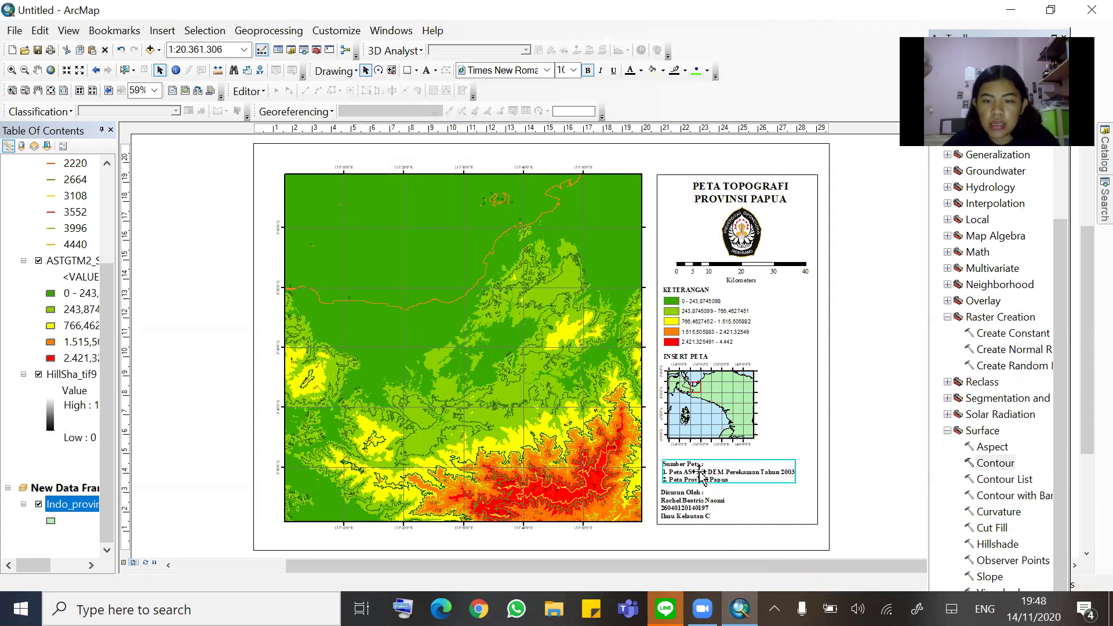
pyautogui.moveTo(700, 479); pyautogui.dragTo(700, 474)
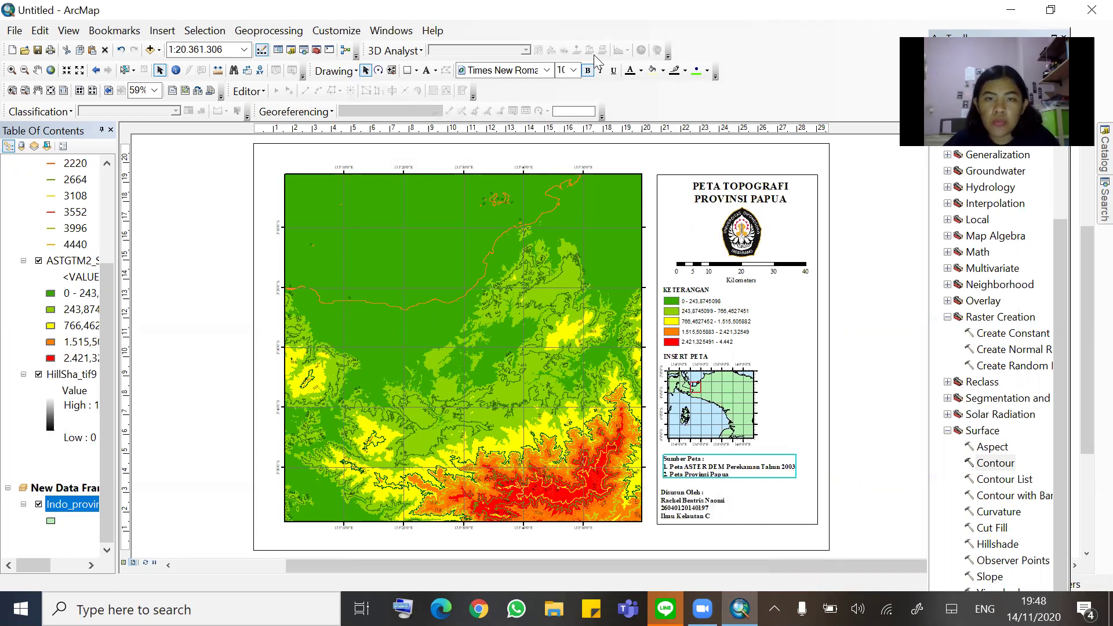
pyautogui.click(577, 74)
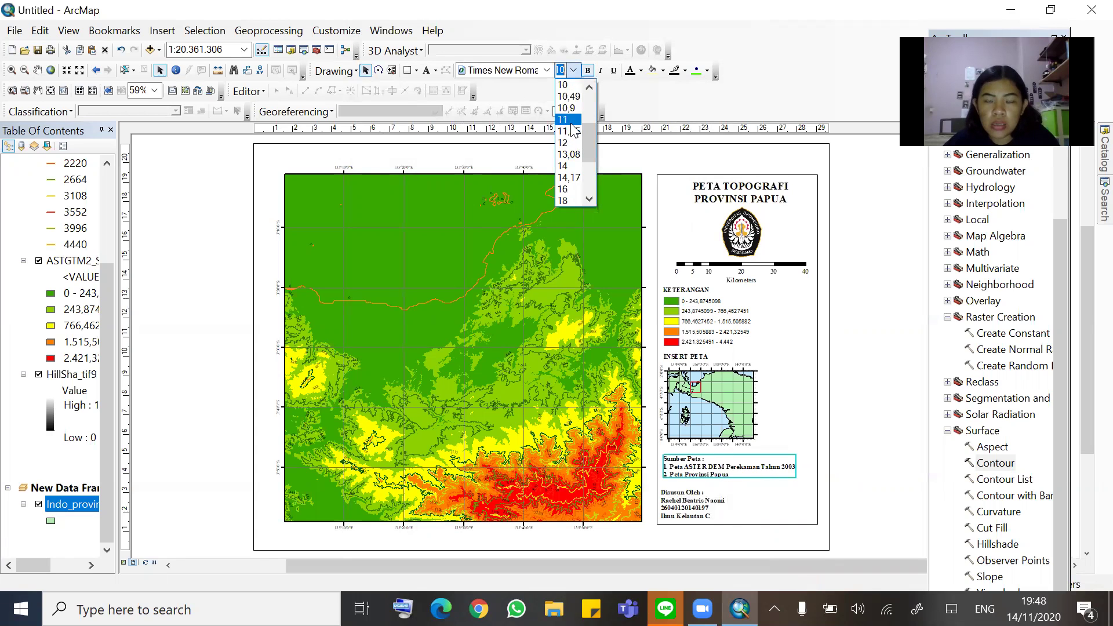
pyautogui.click(572, 130)
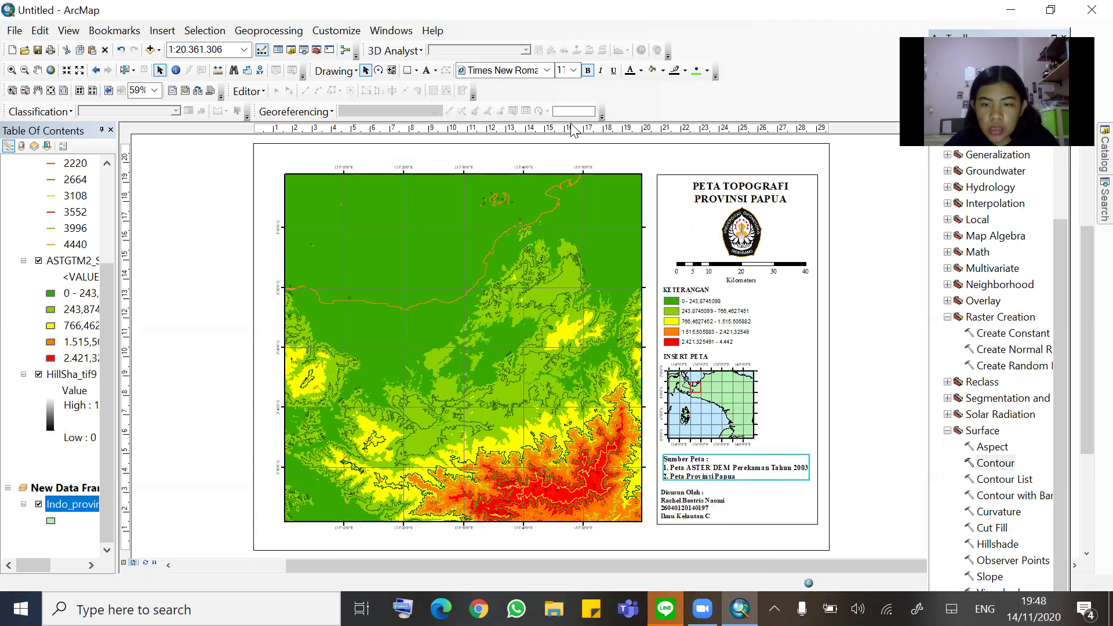
# Set the Disusun Oleh credit block's font size to 11 and nudge it up to fit inside the panel frame
pyautogui.click(692, 514)
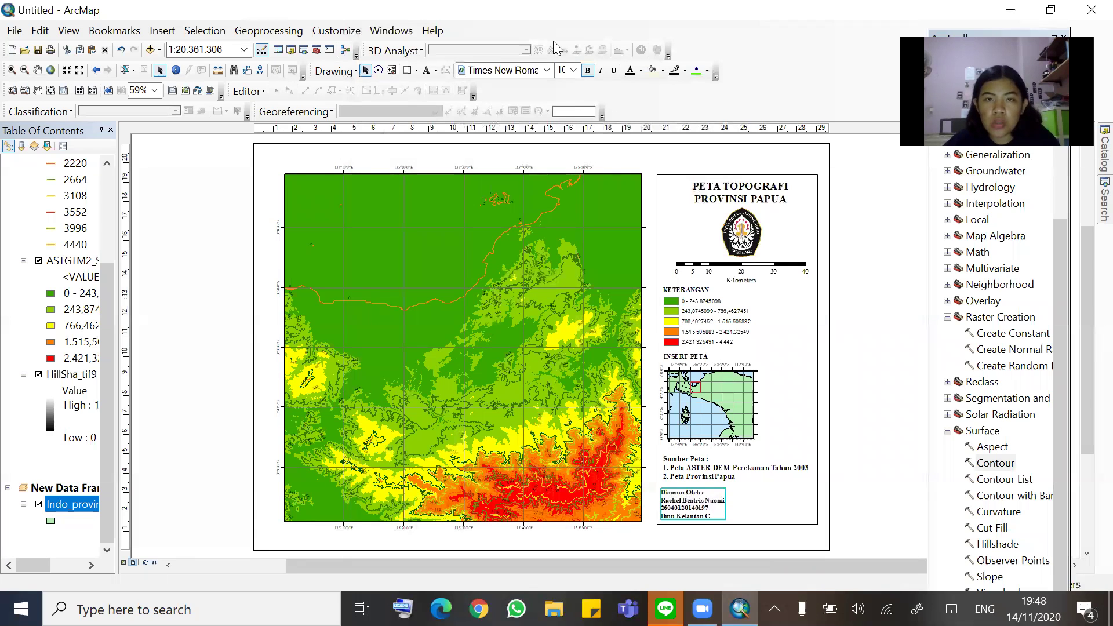
pyautogui.click(573, 70)
pyautogui.click(573, 123)
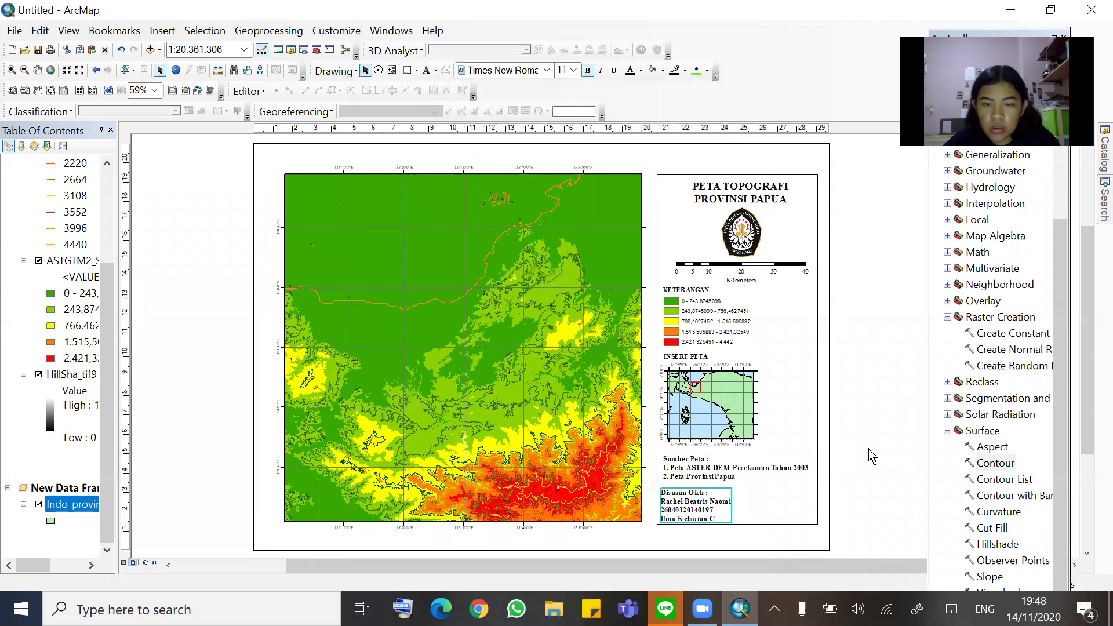
pyautogui.click(909, 450)
pyautogui.click(700, 512)
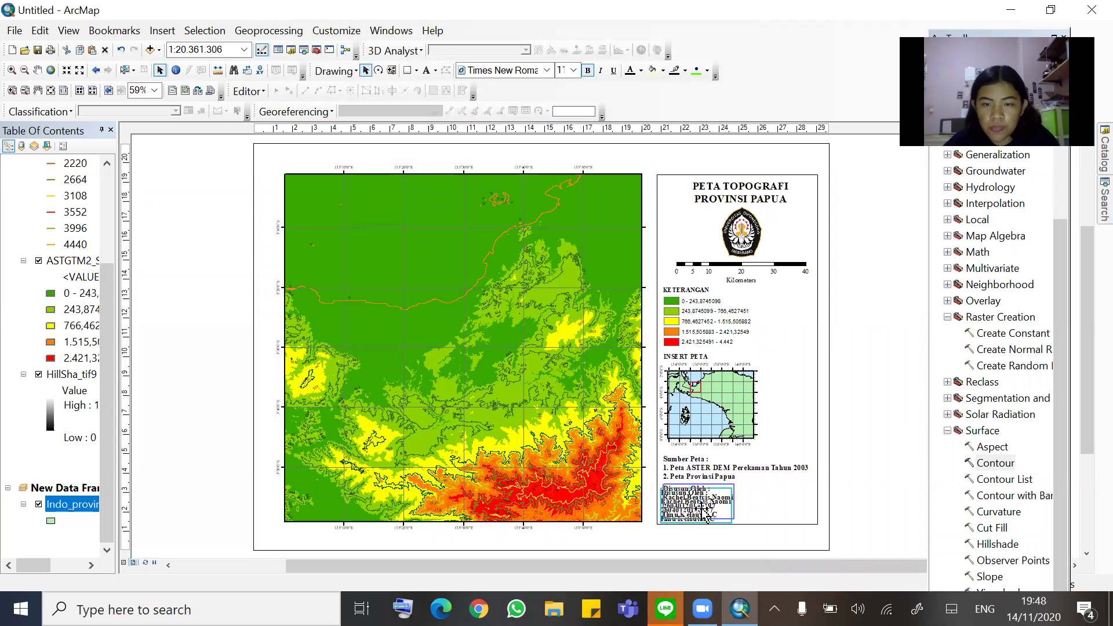
pyautogui.click(914, 479)
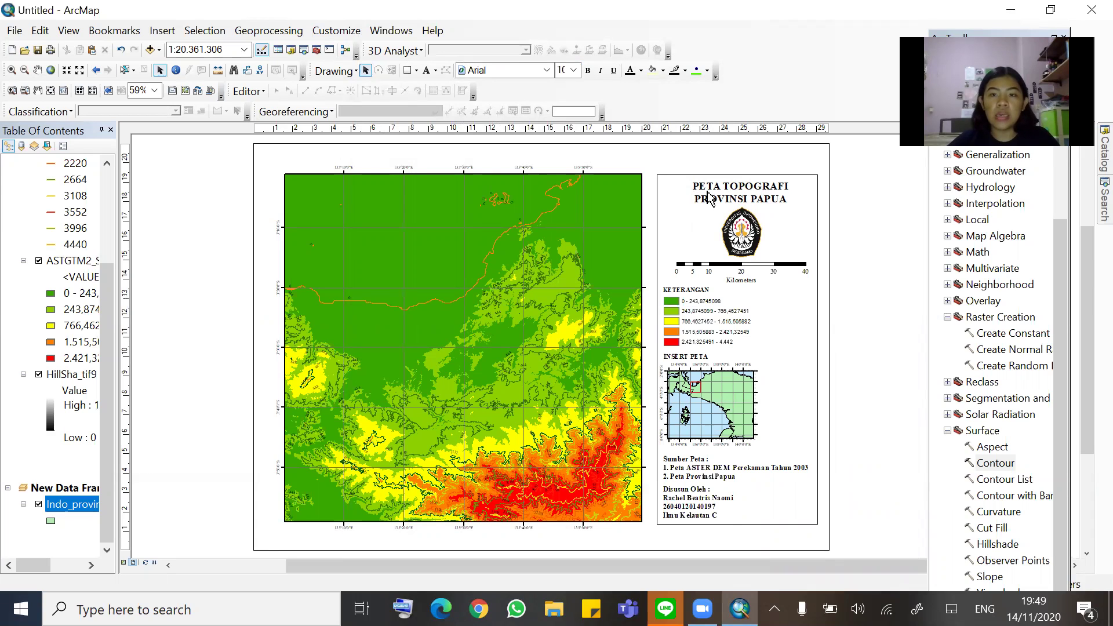
# Hide the contour and hillshade layers to compare the map without them, and turn both back on
pyautogui.scroll(3, 61, 313)
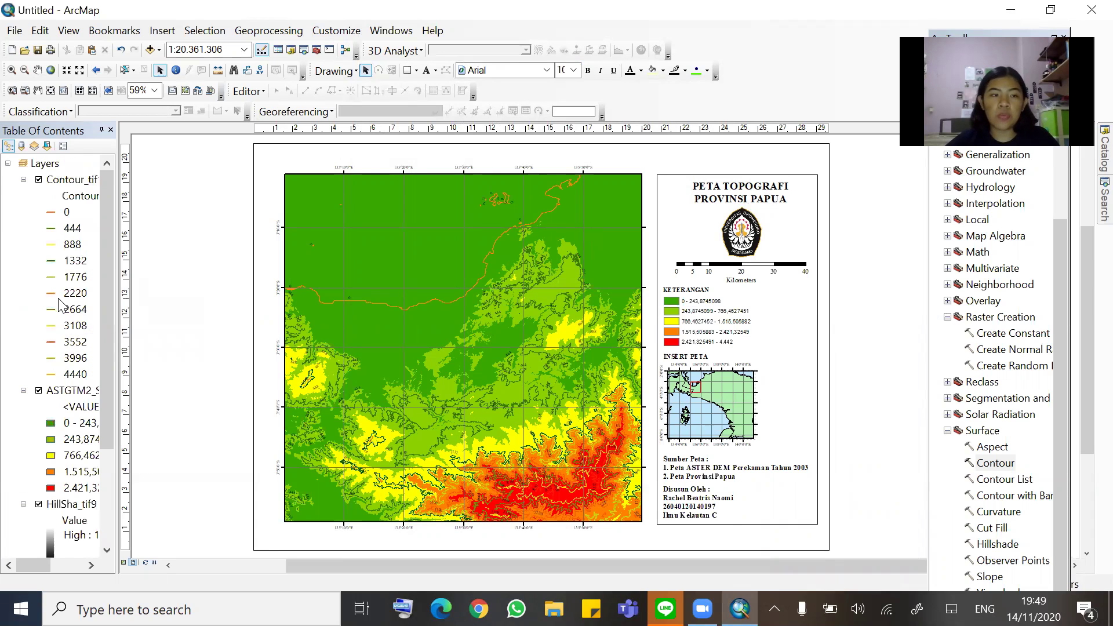
pyautogui.click(39, 181)
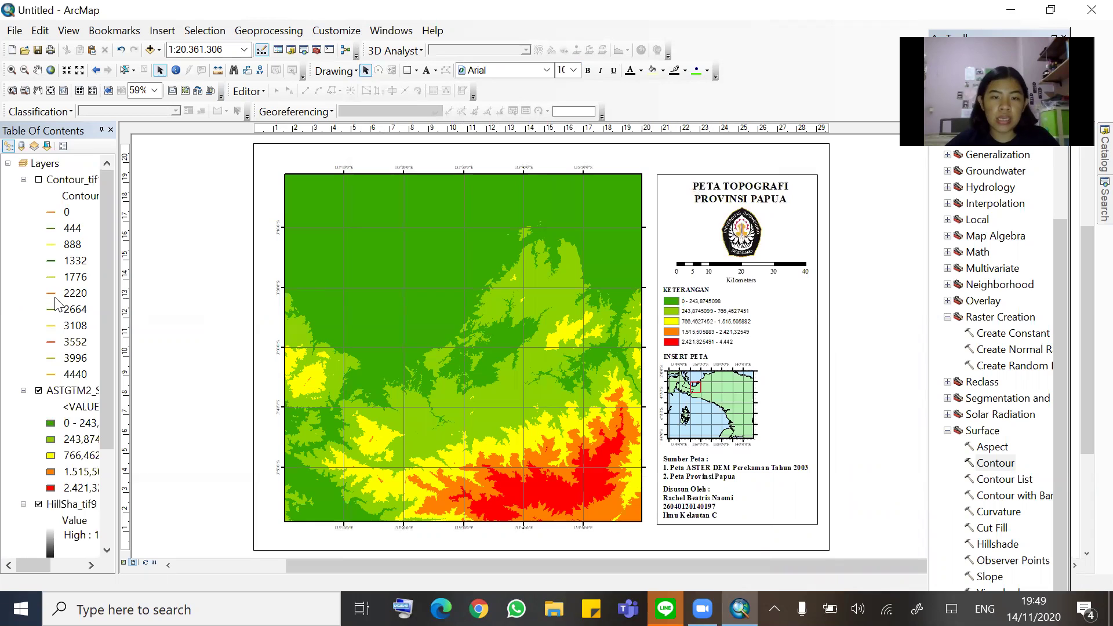
pyautogui.scroll(-2, 34, 435)
pyautogui.click(39, 406)
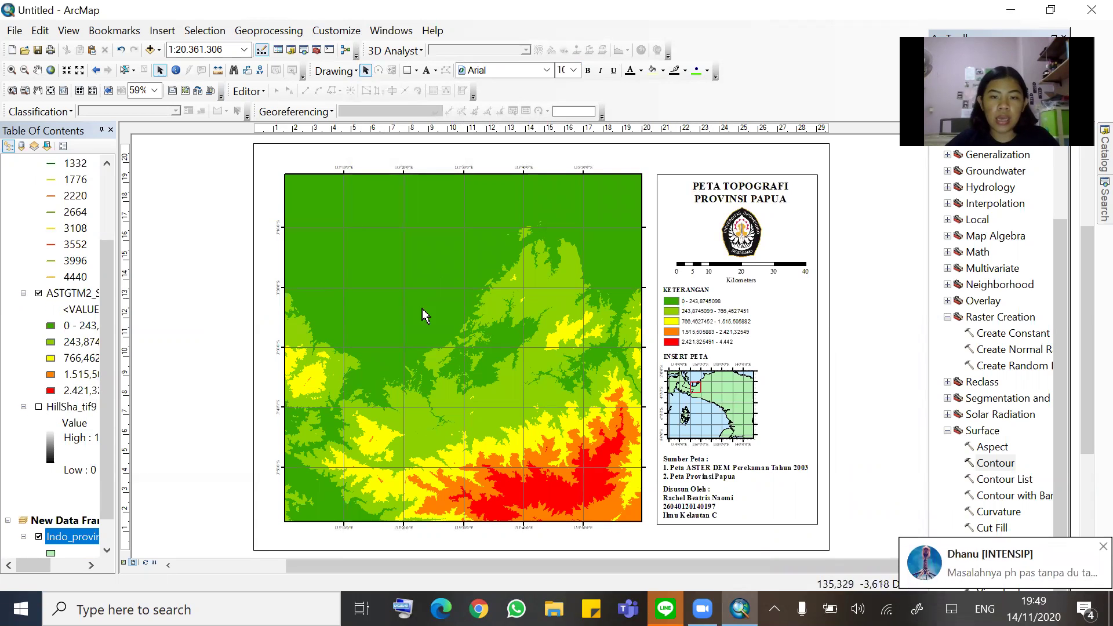
pyautogui.click(751, 194)
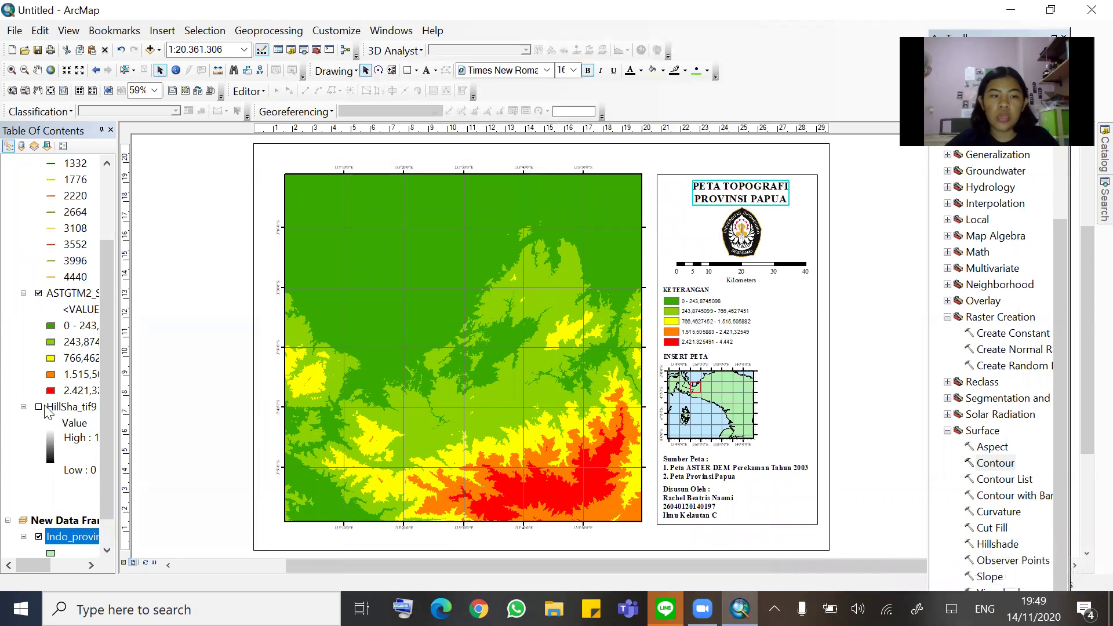
pyautogui.scroll(2, 52, 409)
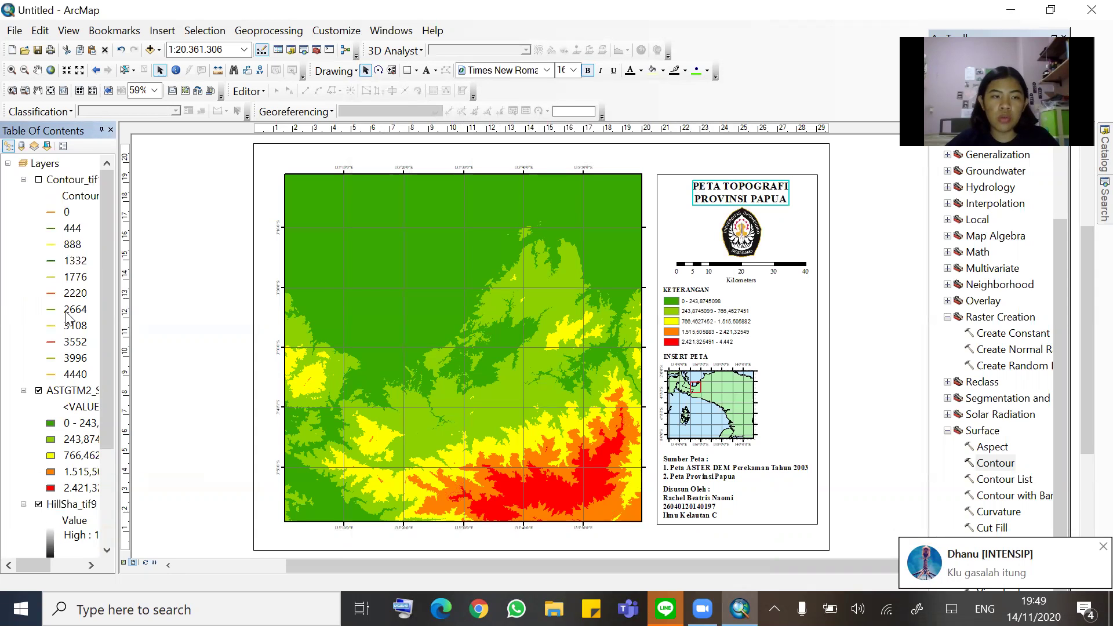
pyautogui.click(39, 180)
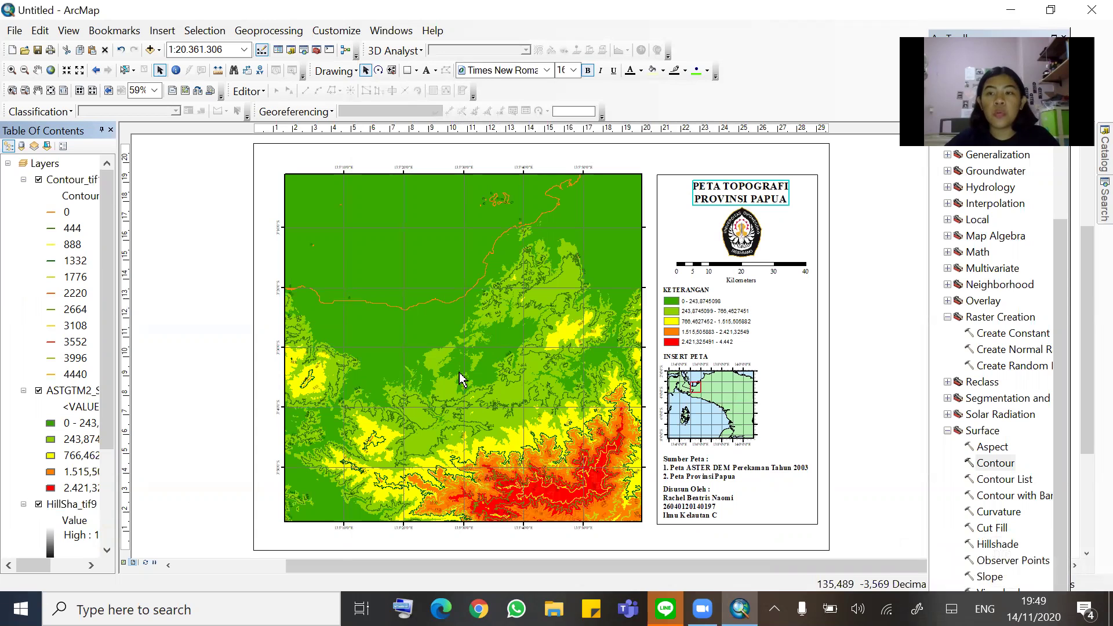
# Export the layout as a 96 dpi PNG into the video topografi folder, named with the author's full name, student number and IK C
pyautogui.click(15, 31)
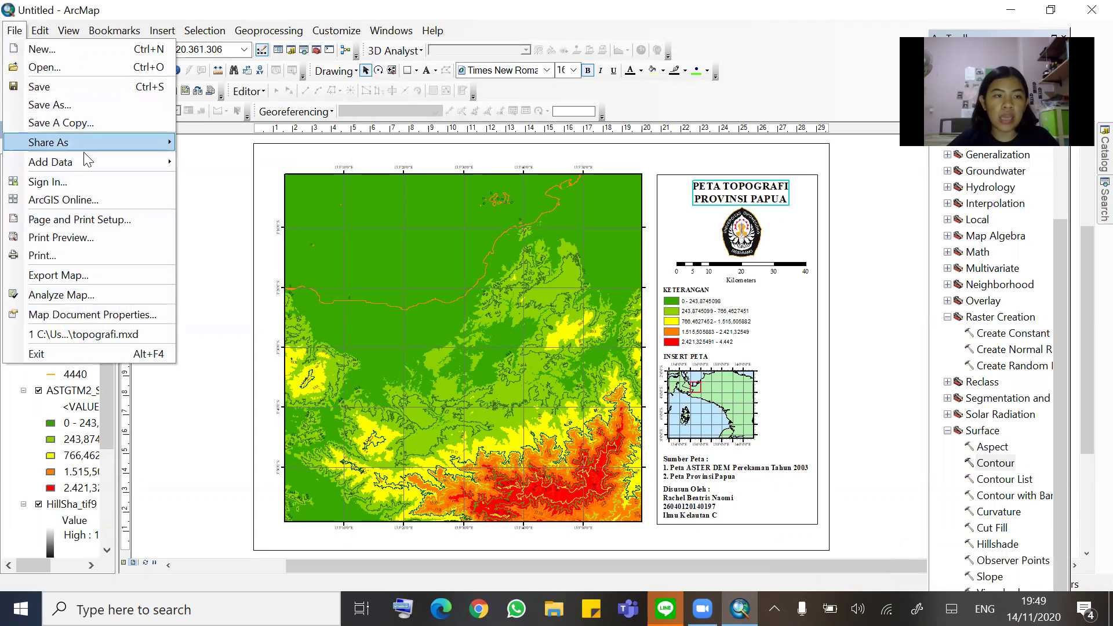
pyautogui.click(92, 276)
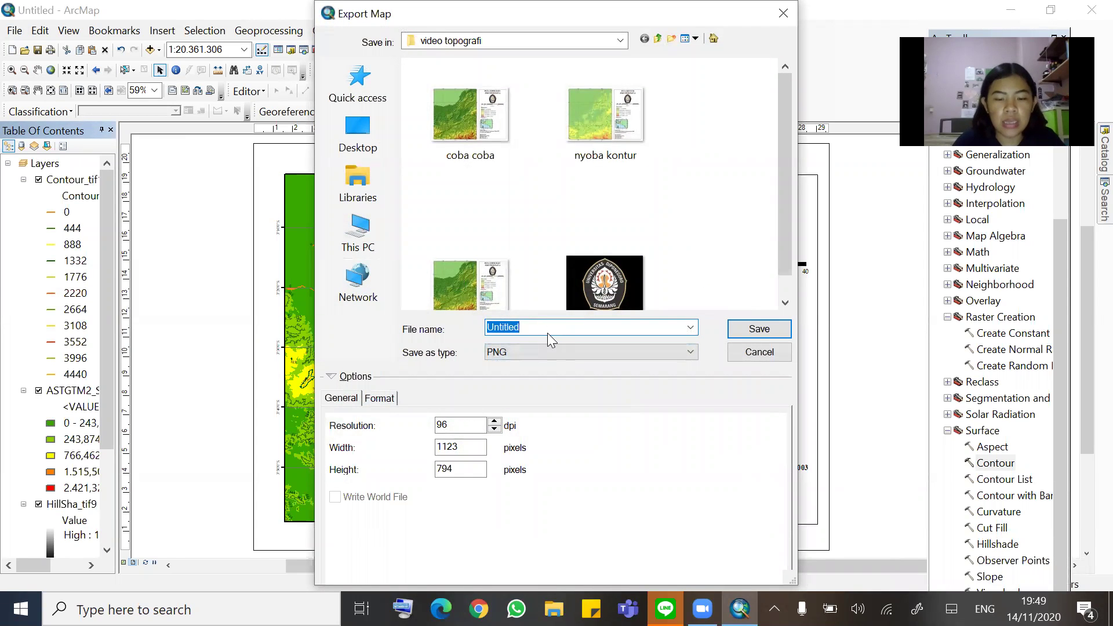
pyautogui.write('Nam')
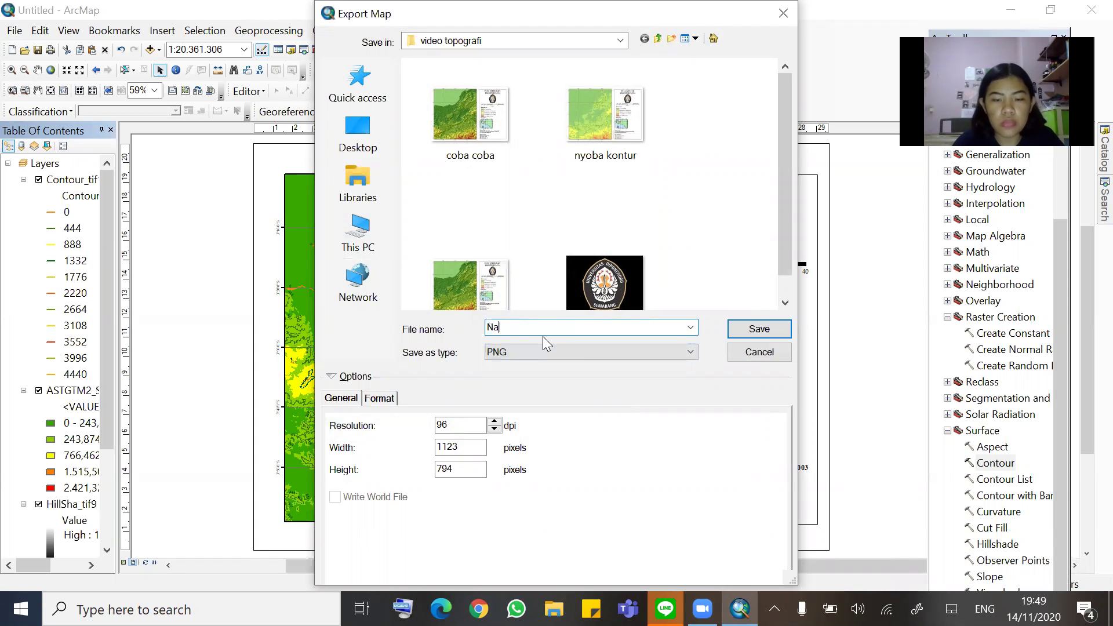
pyautogui.press('BackSpace')
pyautogui.press('BackSpace')
pyautogui.press('BackSpace')
pyautogui.write('Rachel Beat')
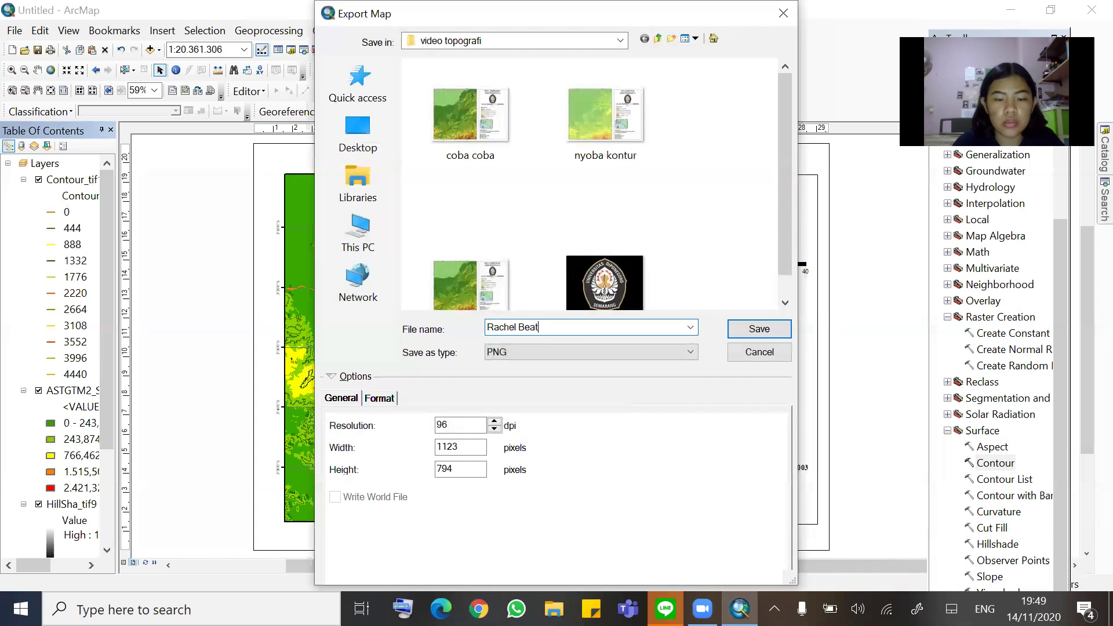
pyautogui.press('BackSpace')
pyautogui.press('BackSpace')
pyautogui.press('BackSpace')
pyautogui.press('BackSpace')
pyautogui.press('BackSpace')
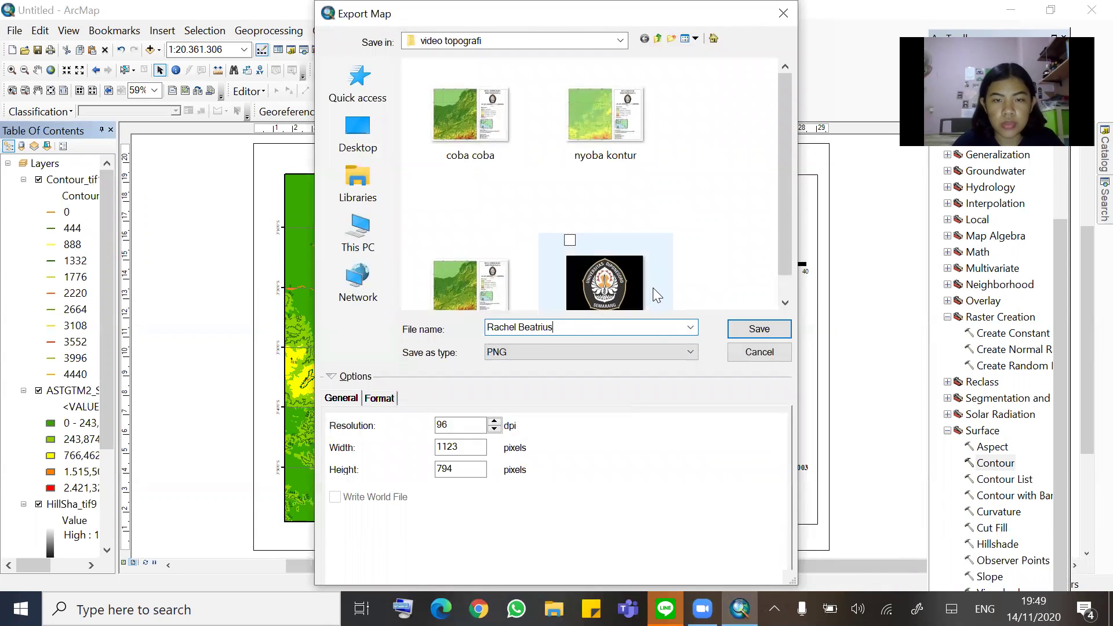
pyautogui.write('s')
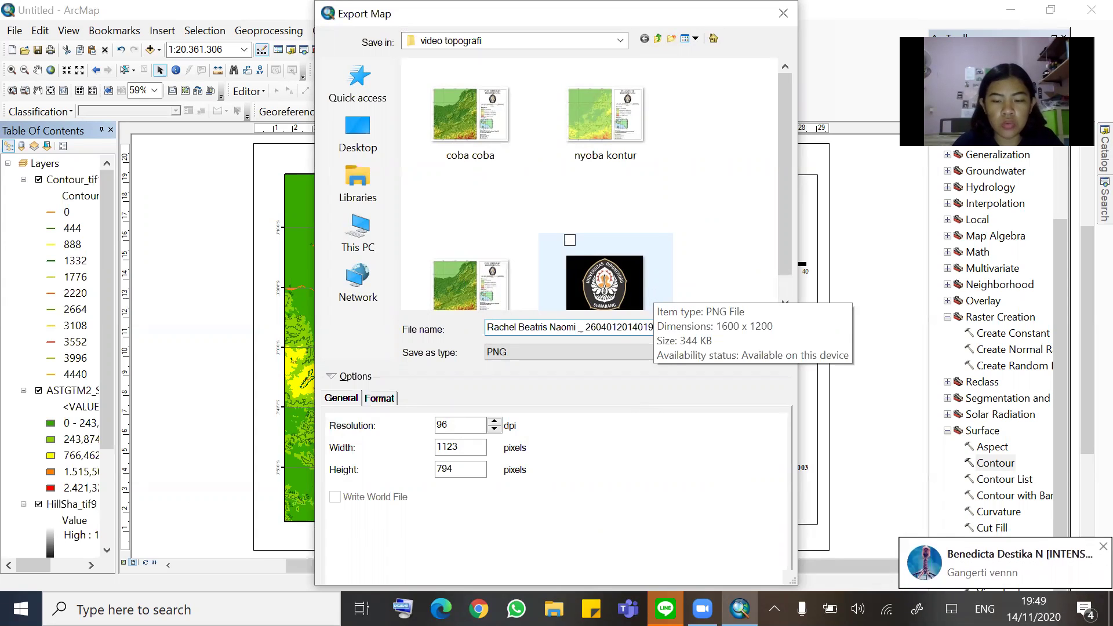
pyautogui.write('7 _ IK C')
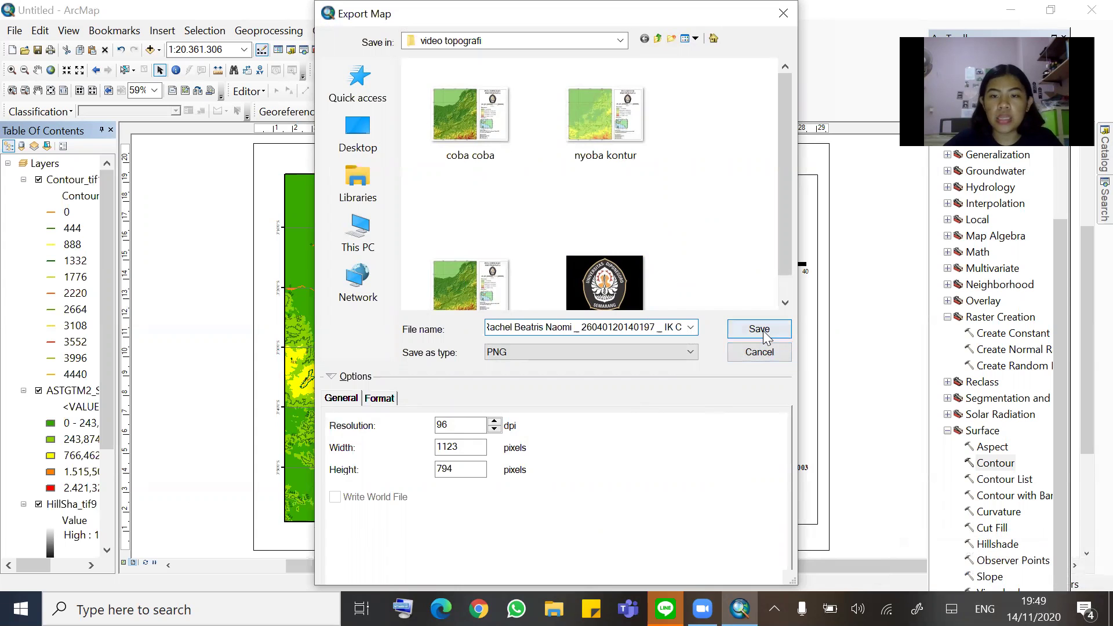
pyautogui.click(759, 329)
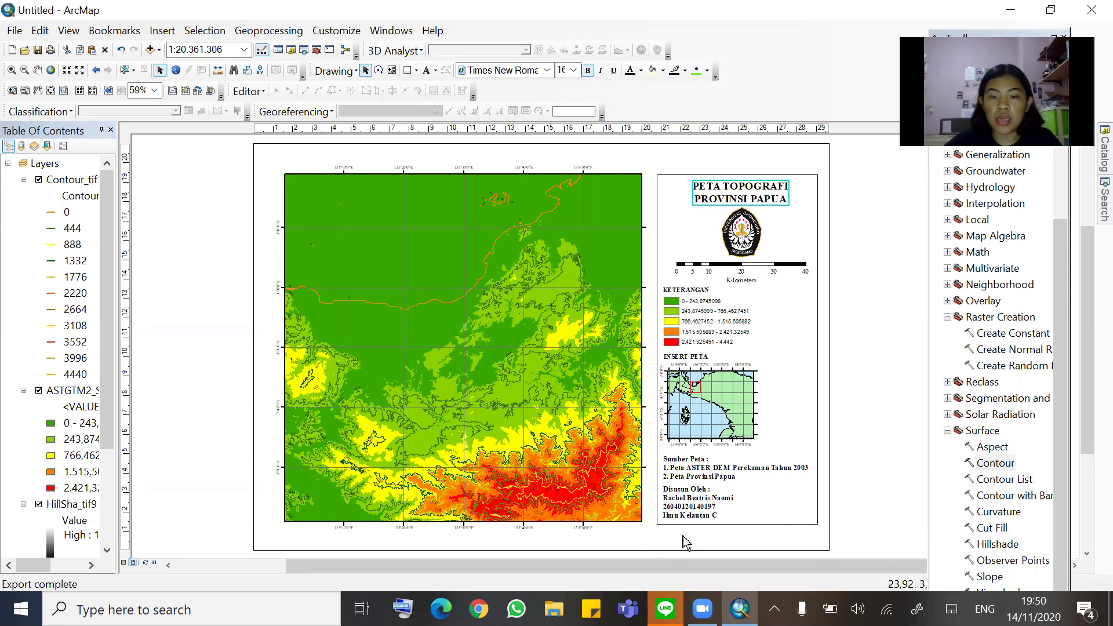
# Switch to File Explorer, open the exported map PNG and inspect it in full screen
pyautogui.click(553, 609)
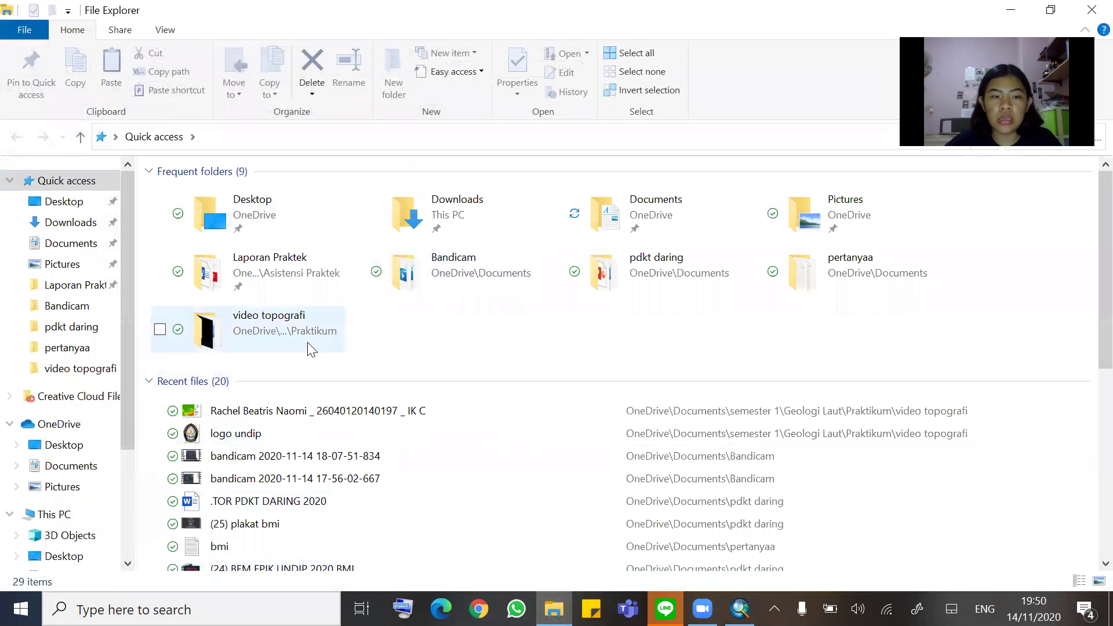
pyautogui.doubleClick(205, 404)
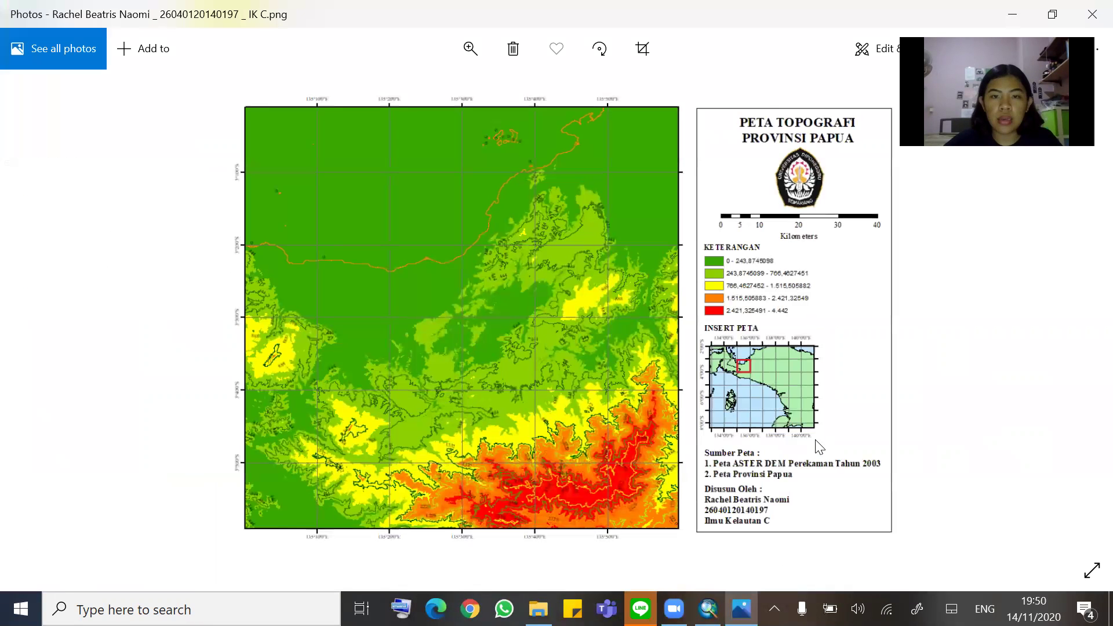
pyautogui.click(1092, 571)
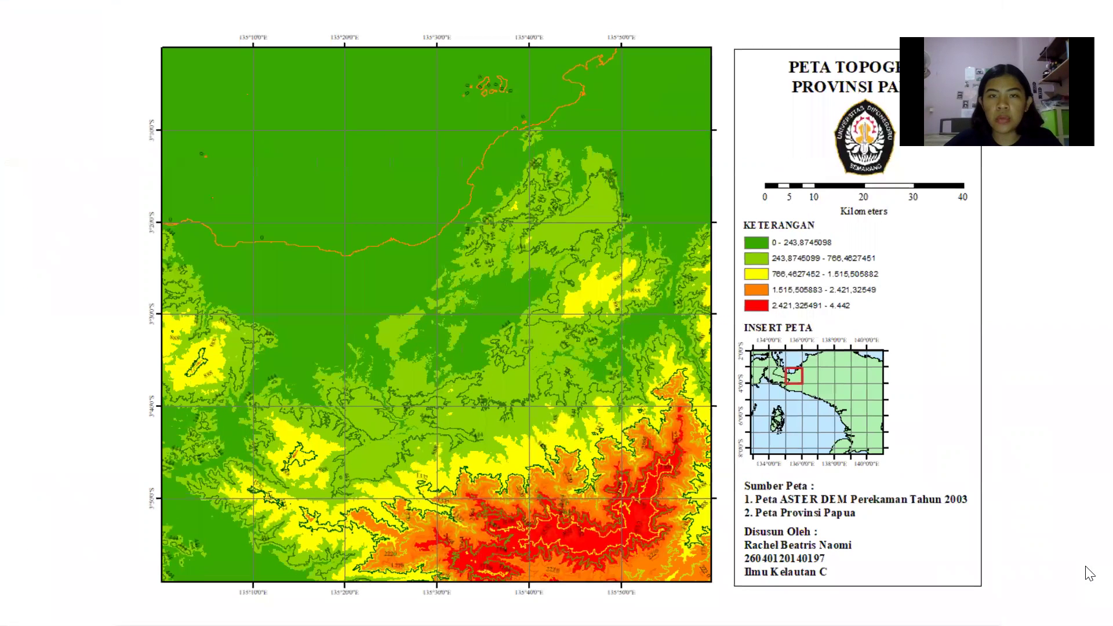
pyautogui.press('Escape')
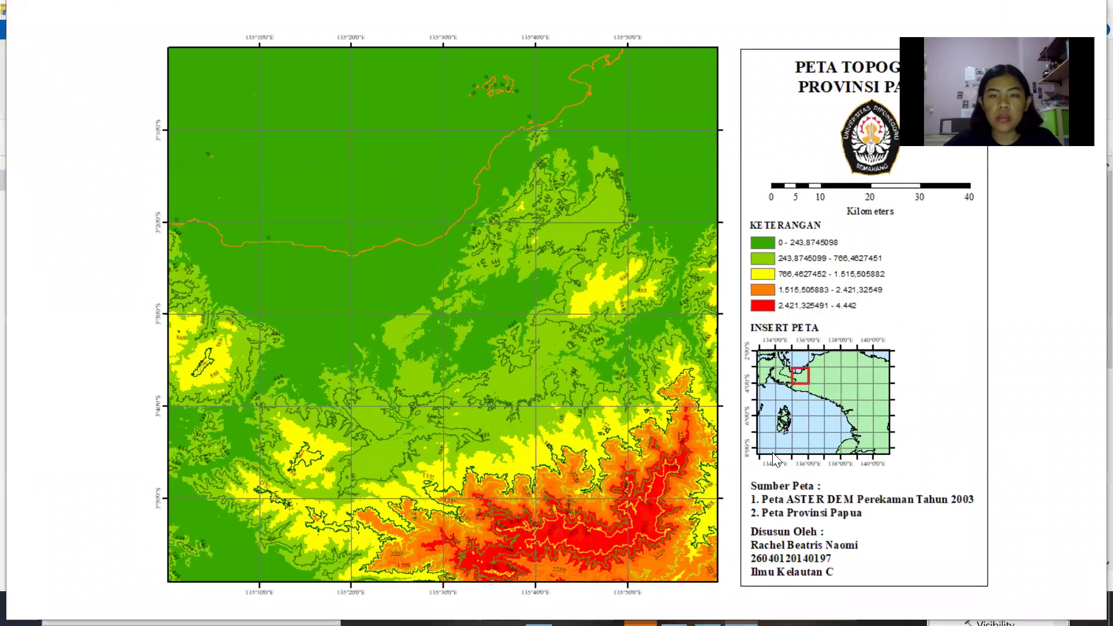